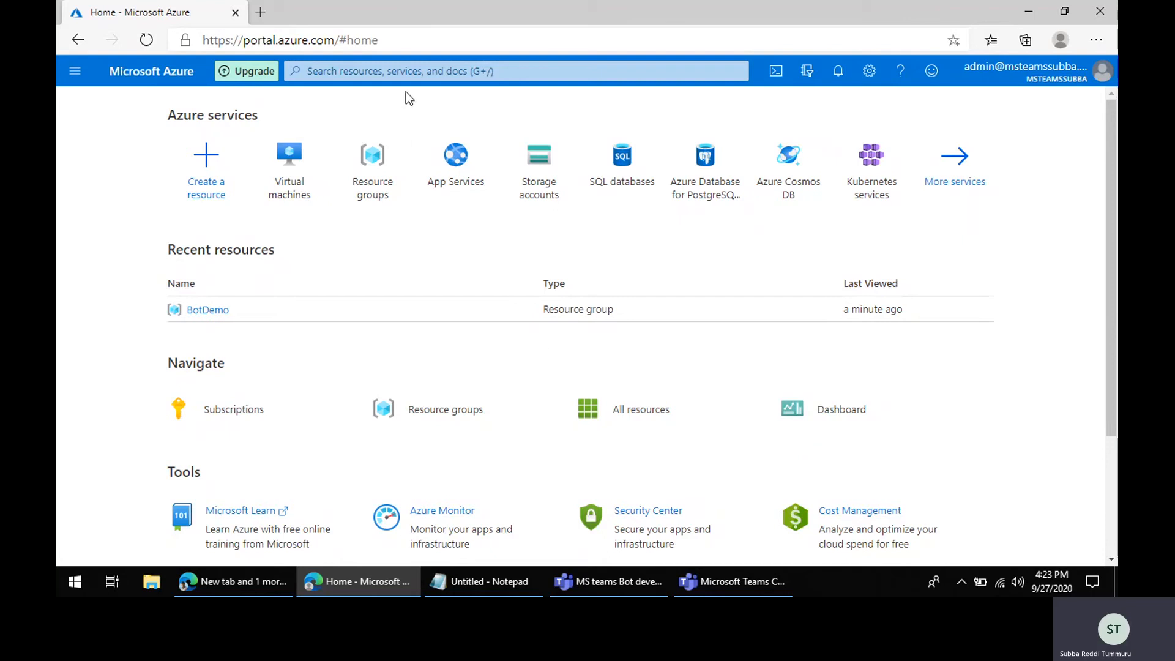
# Step: Search the portal for App registrations and open it
pyautogui.click(404, 65)
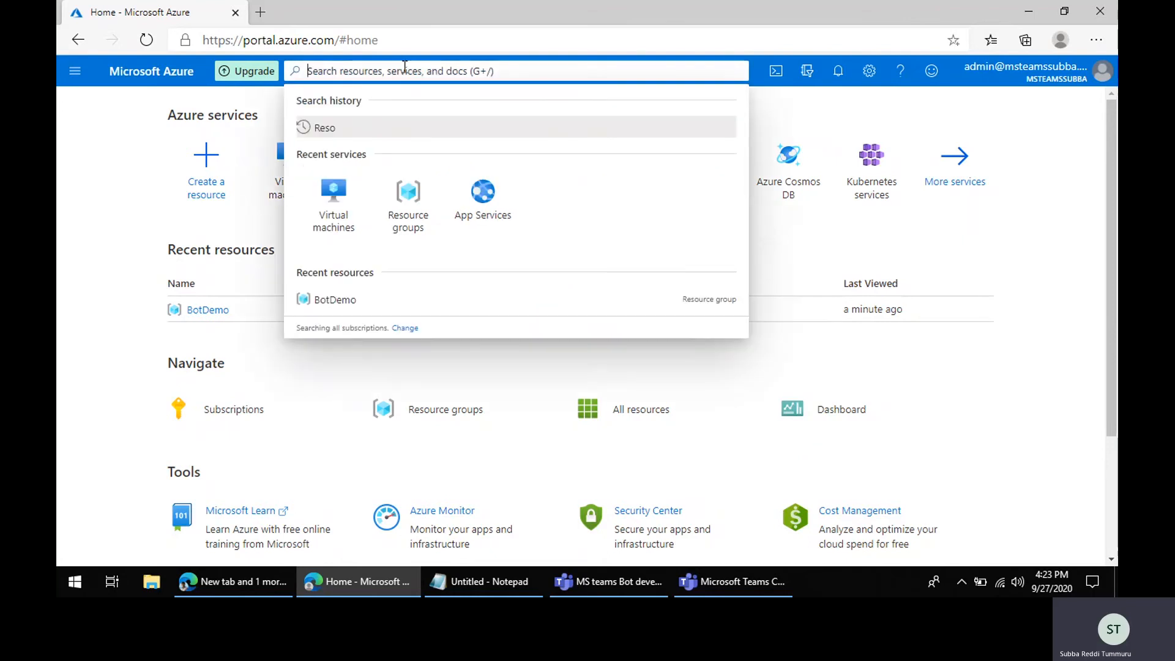
pyautogui.write('App re')
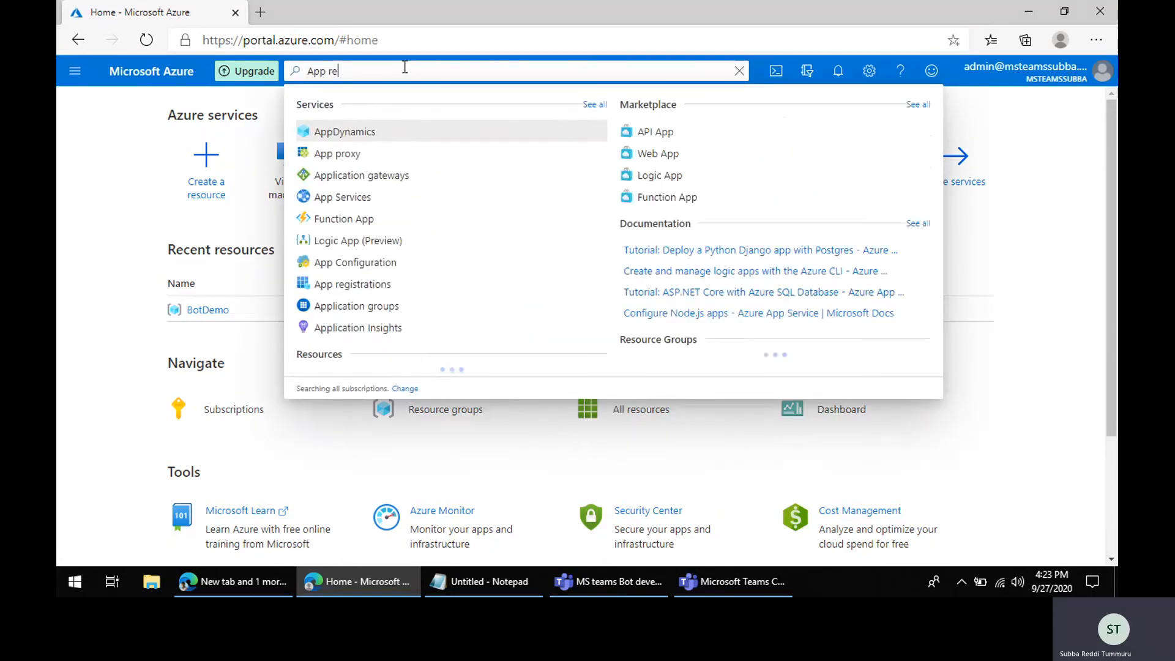
pyautogui.write('gistr')
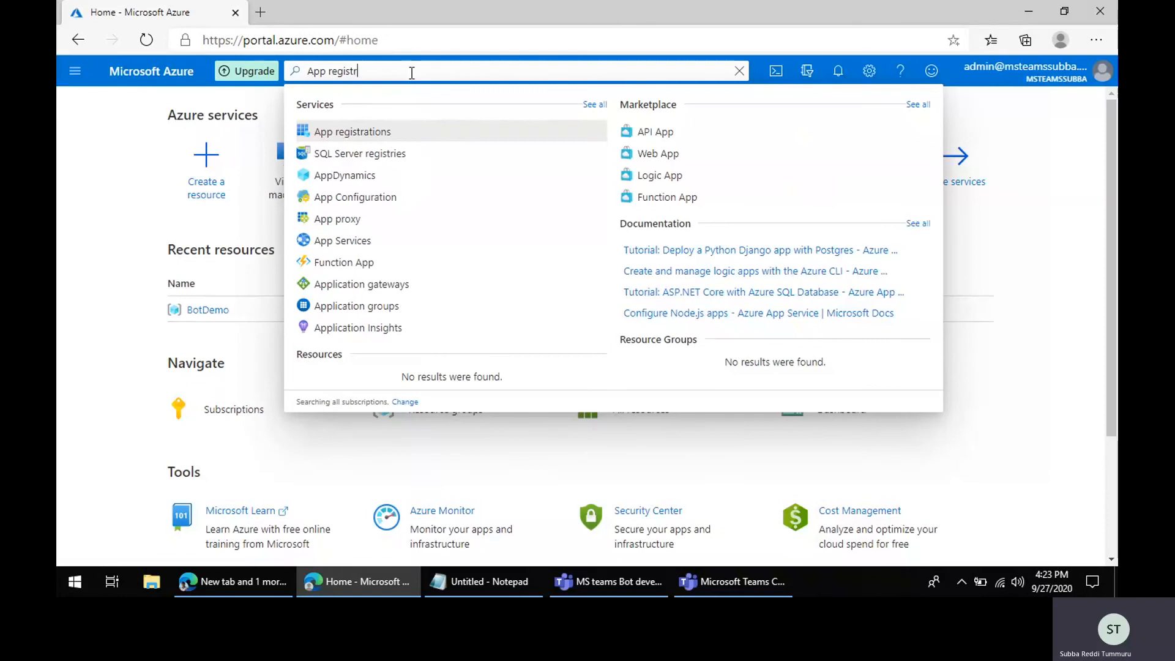
pyautogui.click(397, 136)
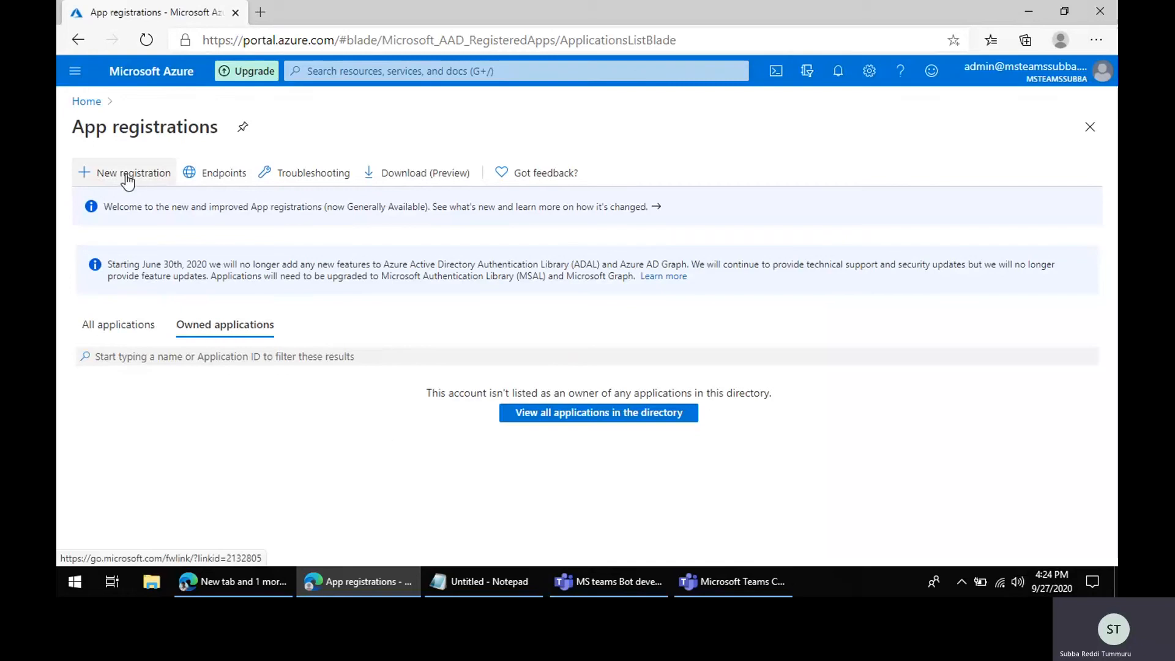
# Step: Register a new application named BotDemo for accounts in any organizational directory (Multitenant)
pyautogui.click(116, 172)
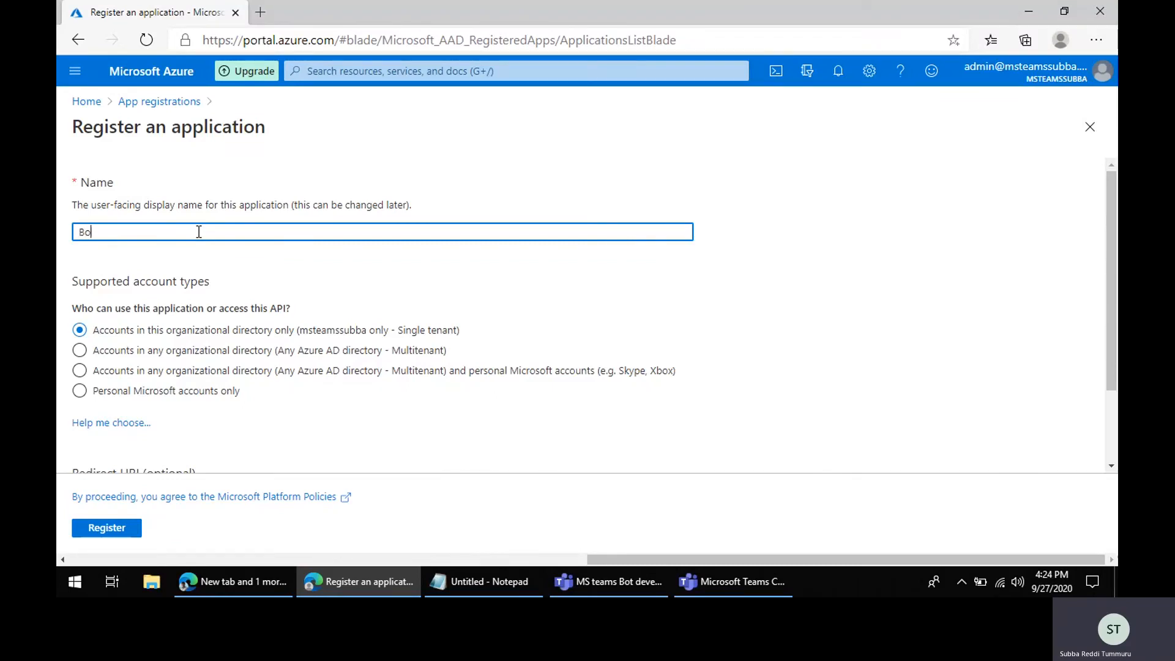
pyautogui.write('Demo')
pyautogui.click(80, 353)
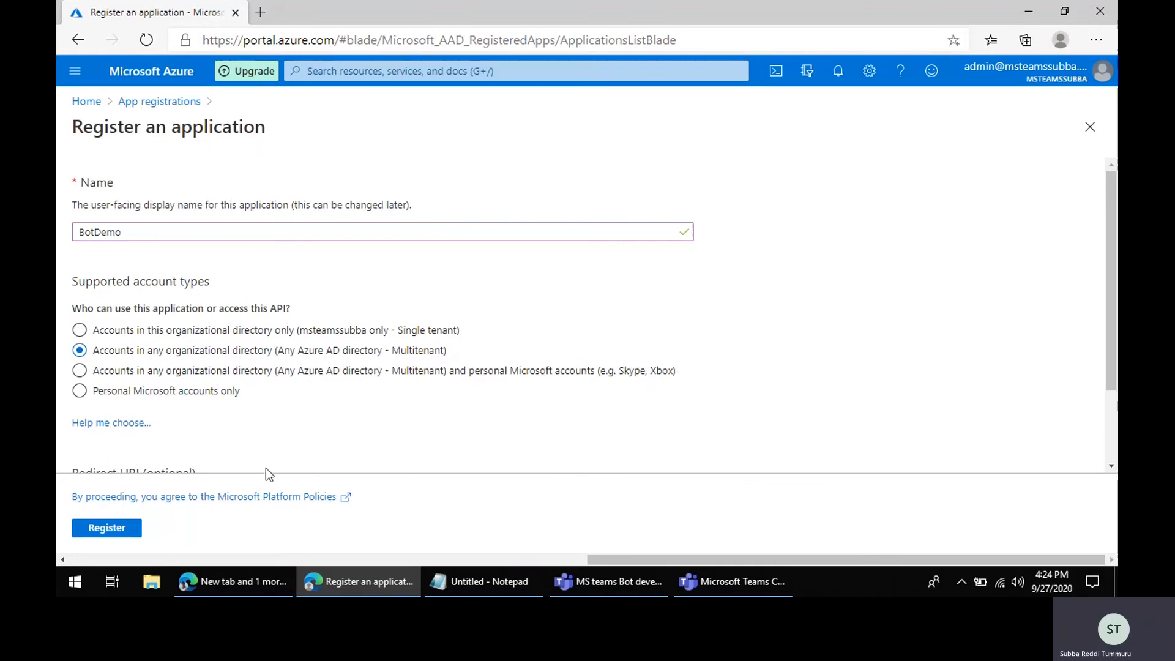
pyautogui.scroll(-2, 265, 469)
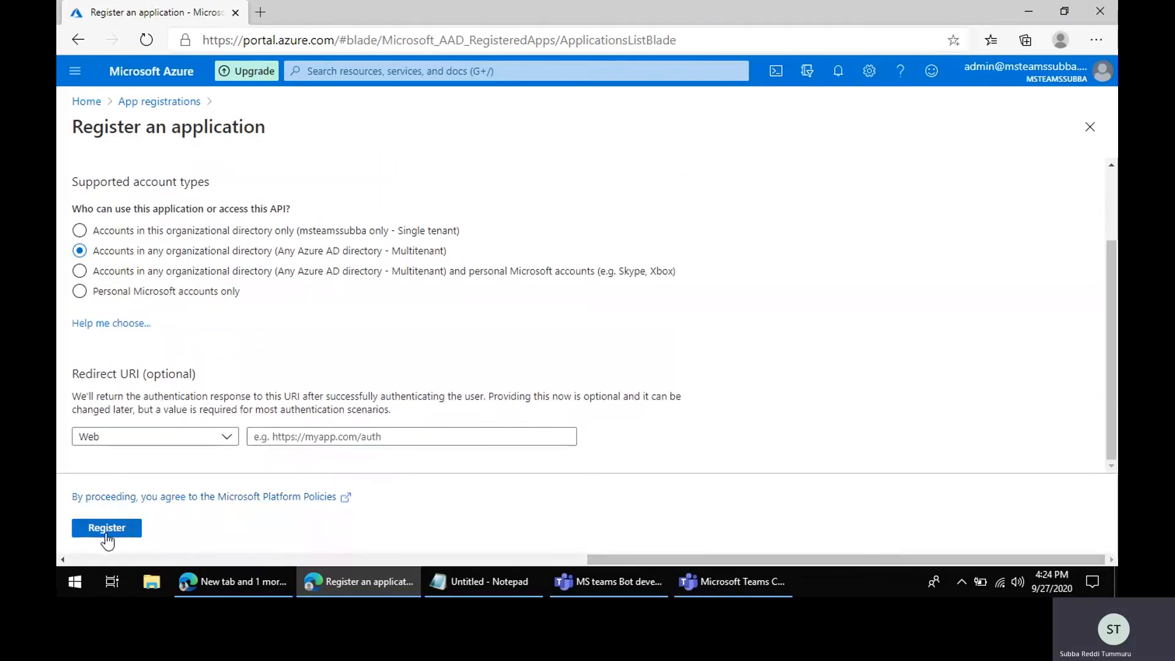
pyautogui.click(106, 532)
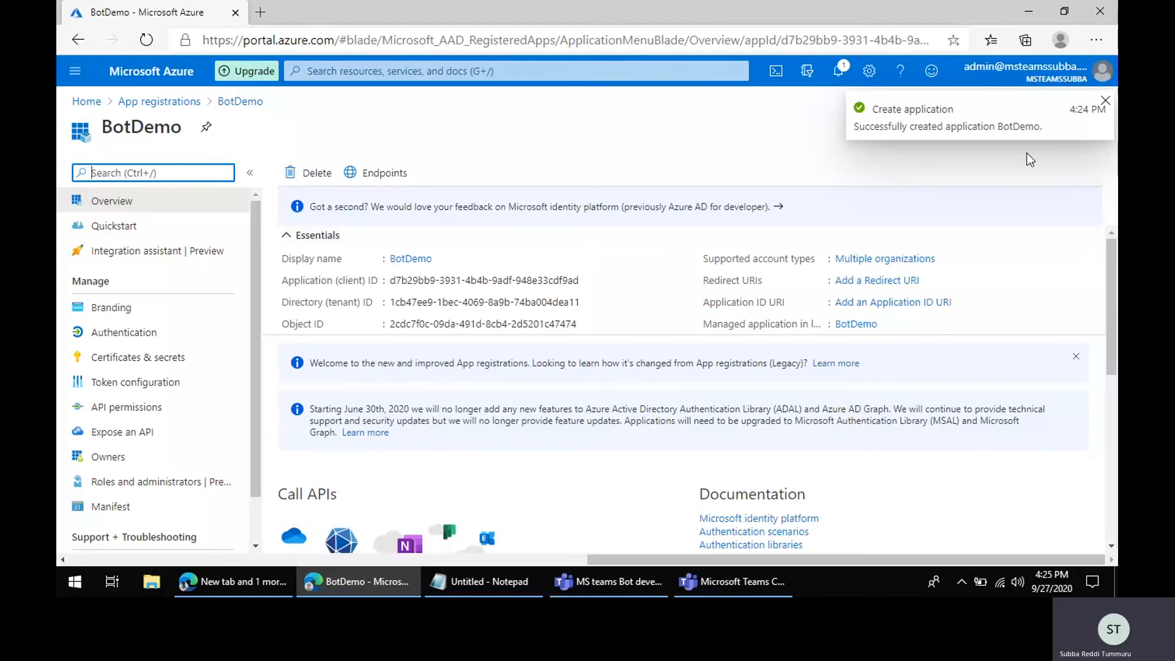
# Step: Copy the Application (client) ID and paste it into Notepad after the label "Client id:"
pyautogui.click(856, 127)
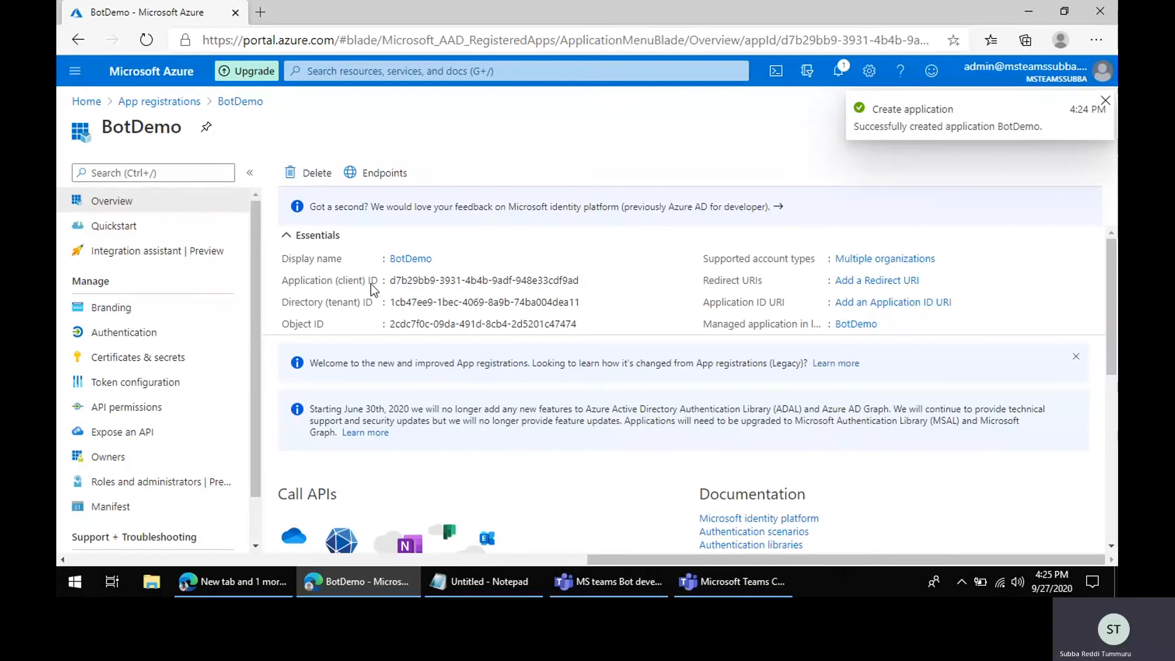
pyautogui.moveTo(418, 282)
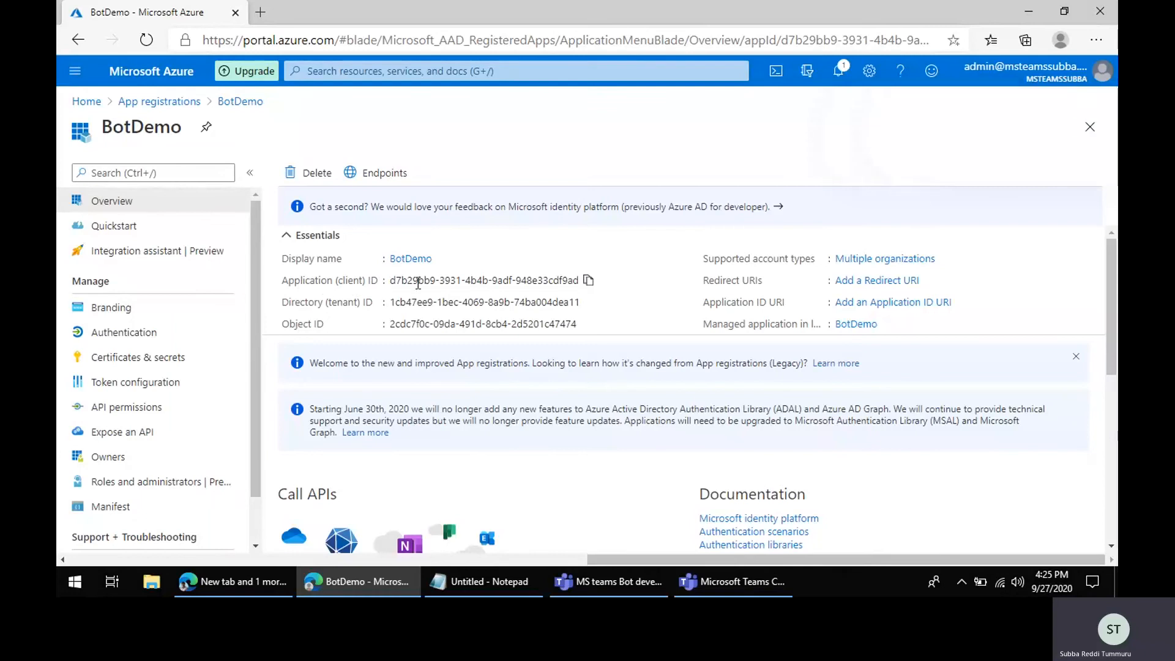
pyautogui.click(588, 281)
pyautogui.click(496, 591)
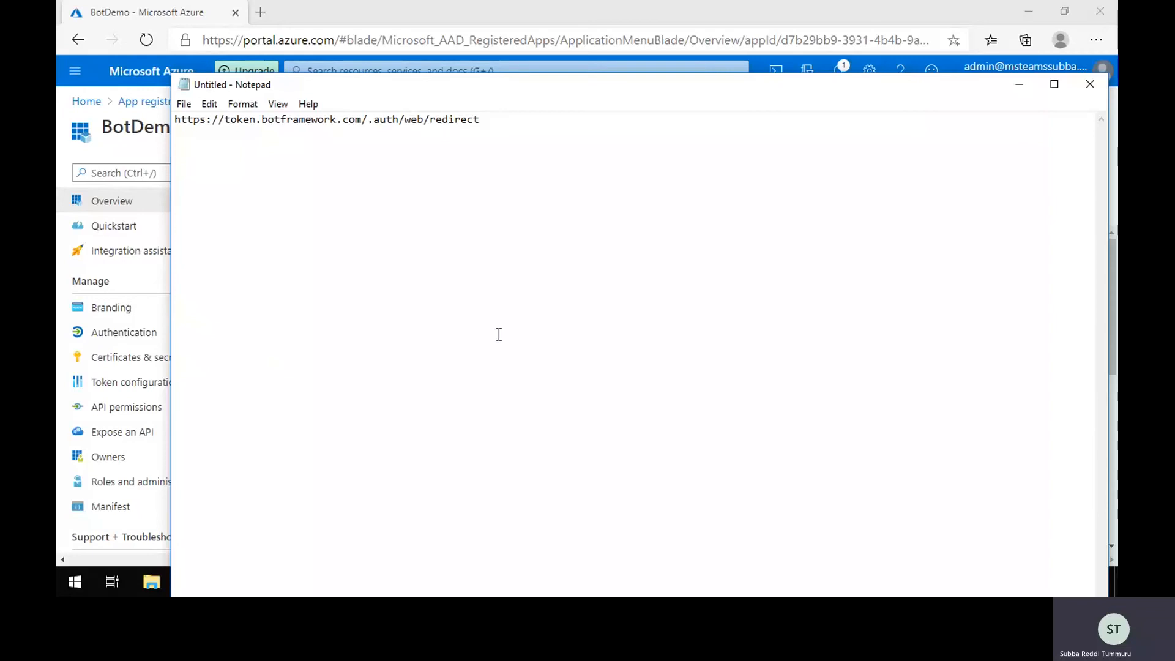
pyautogui.write('Client id:')
pyautogui.hotkey('ctrl', 'v')
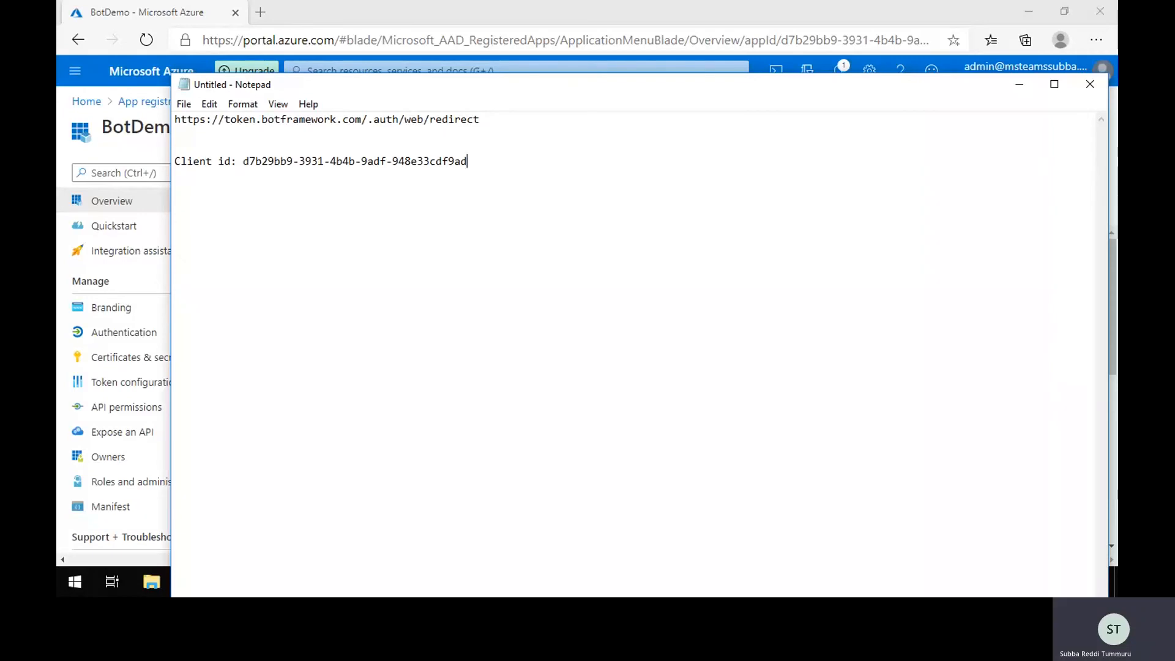
# Step: Copy the Directory (tenant) ID and paste it into Notepad on a new line labelled "Tenant id:"
pyautogui.click(1019, 83)
pyautogui.click(590, 304)
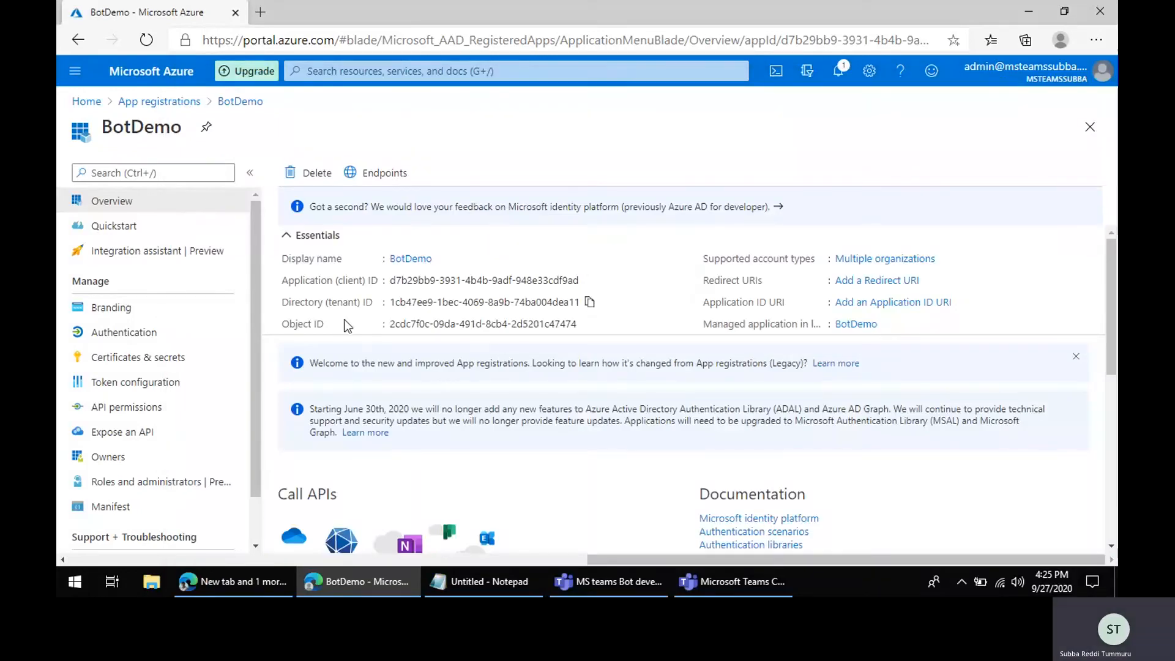
pyautogui.click(484, 581)
pyautogui.press('Return')
pyautogui.press('Return')
pyautogui.press('Return')
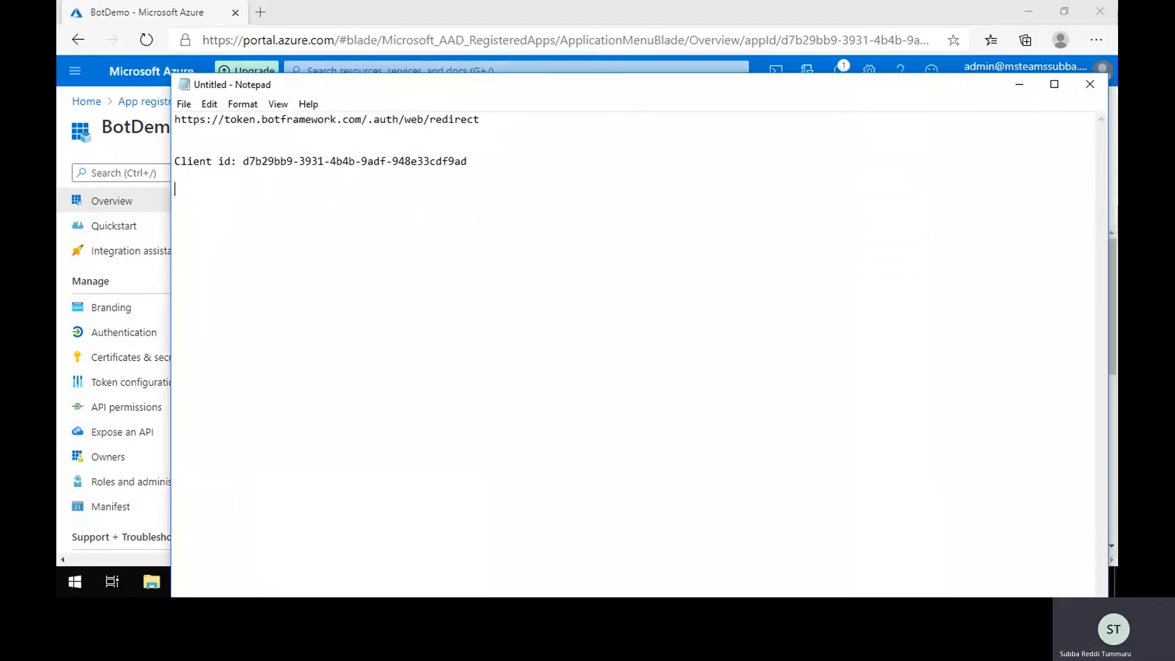
pyautogui.write('Tenant id:')
pyautogui.hotkey('ctrl', 'v')
pyautogui.press('Return')
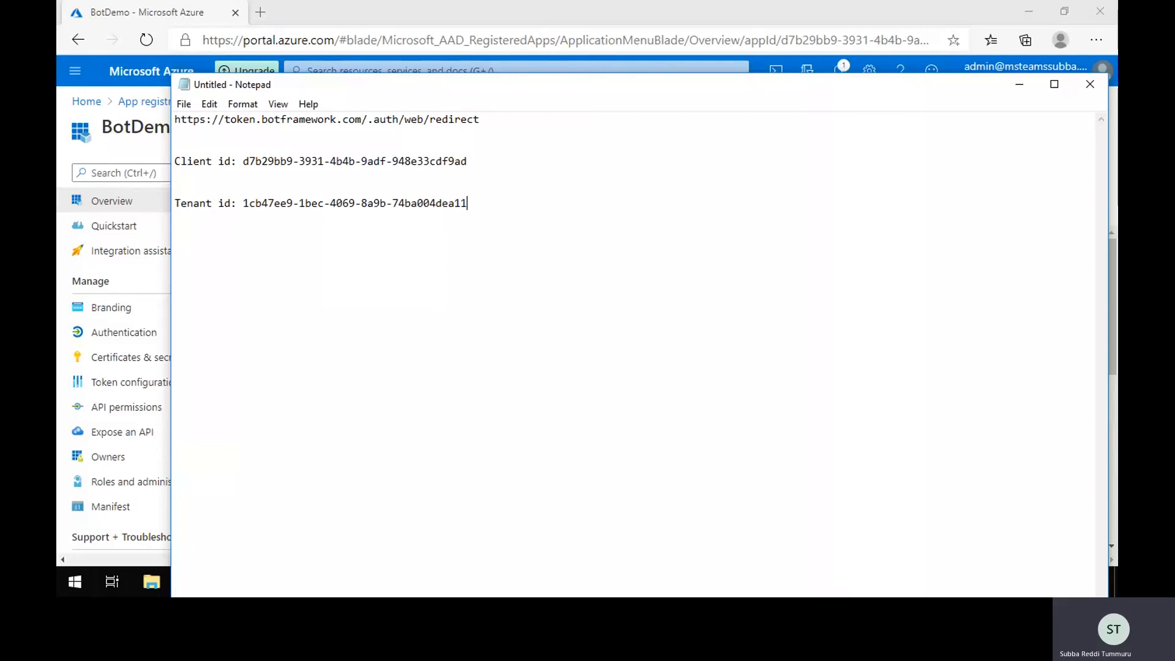
# Step: Open the BotDemo app's Authentication settings
pyautogui.click(1019, 87)
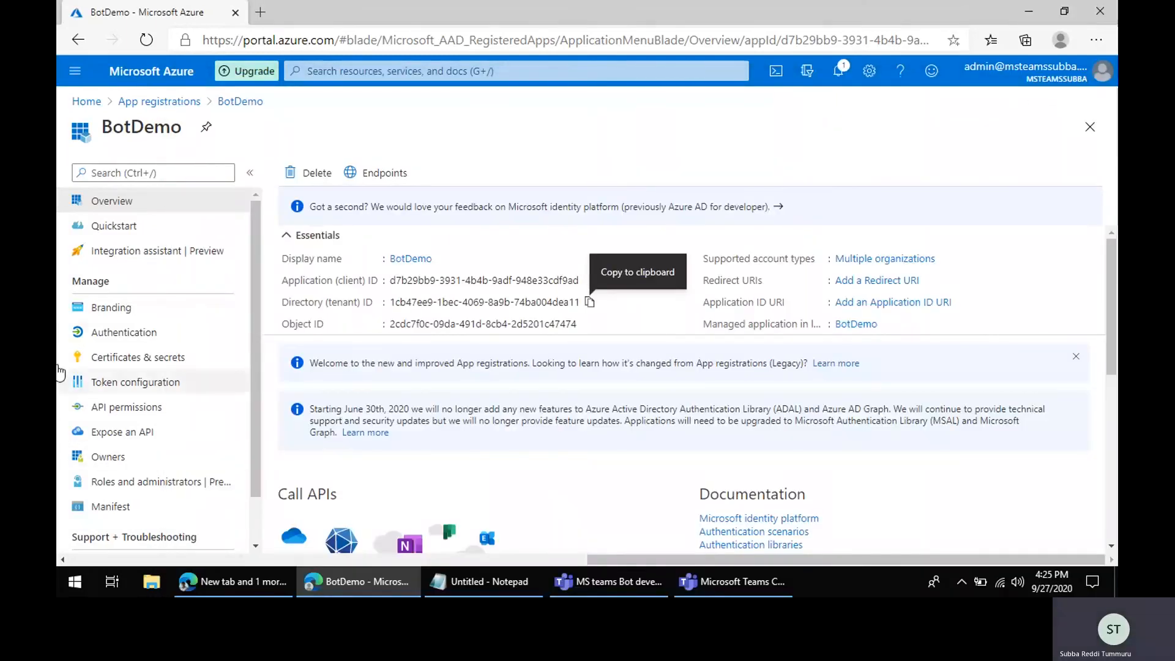
pyautogui.click(111, 335)
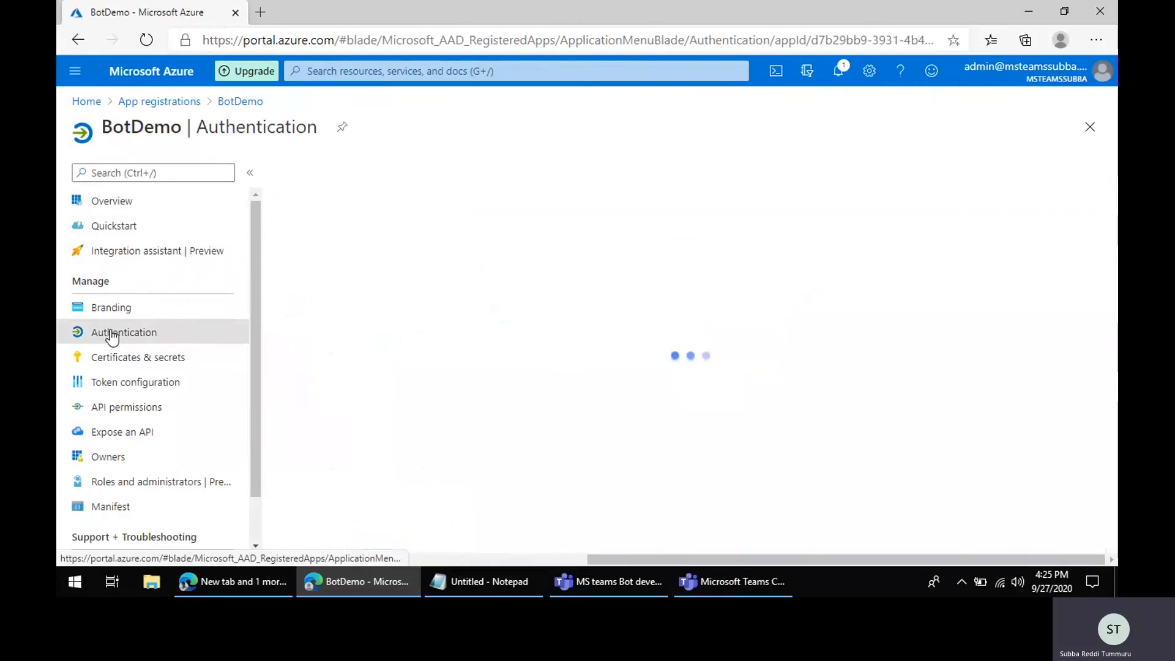
pyautogui.scroll(-3, 342, 465)
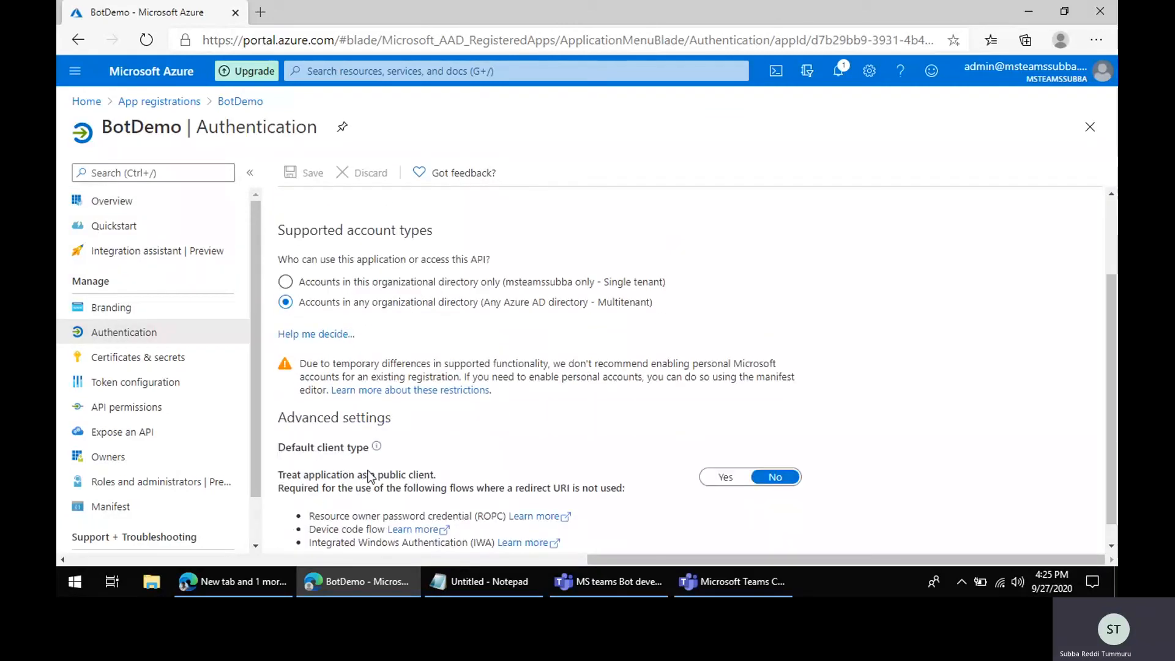
pyautogui.click(505, 581)
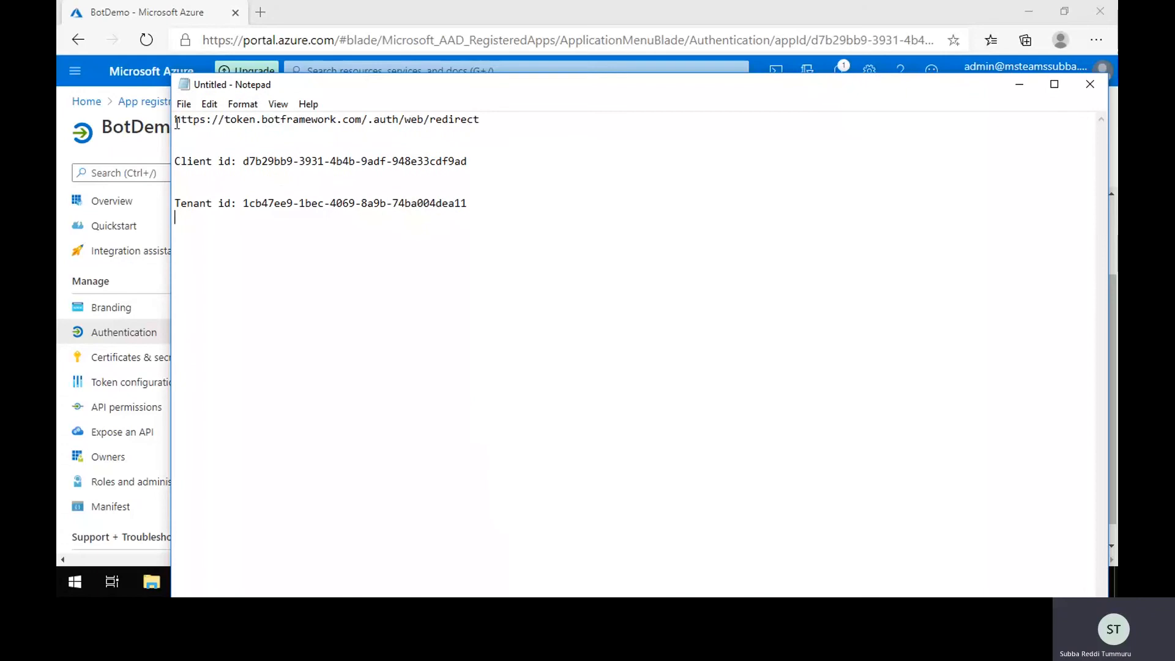
pyautogui.moveTo(176, 119); pyautogui.dragTo(537, 112)
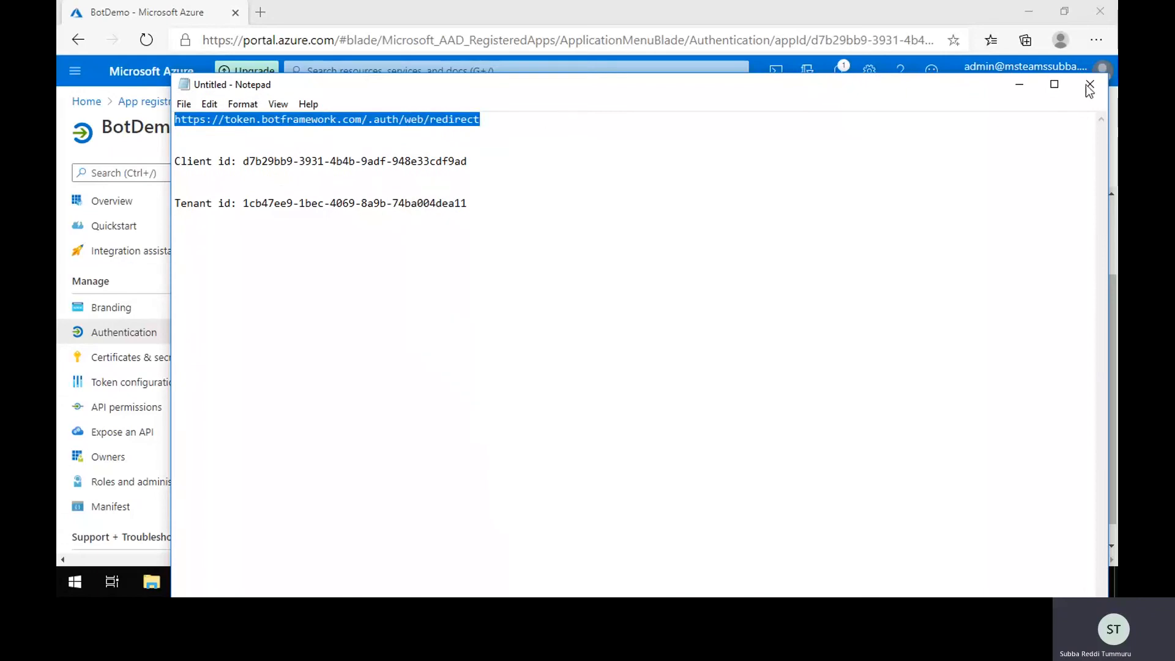
pyautogui.click(1018, 85)
pyautogui.scroll(2, 821, 367)
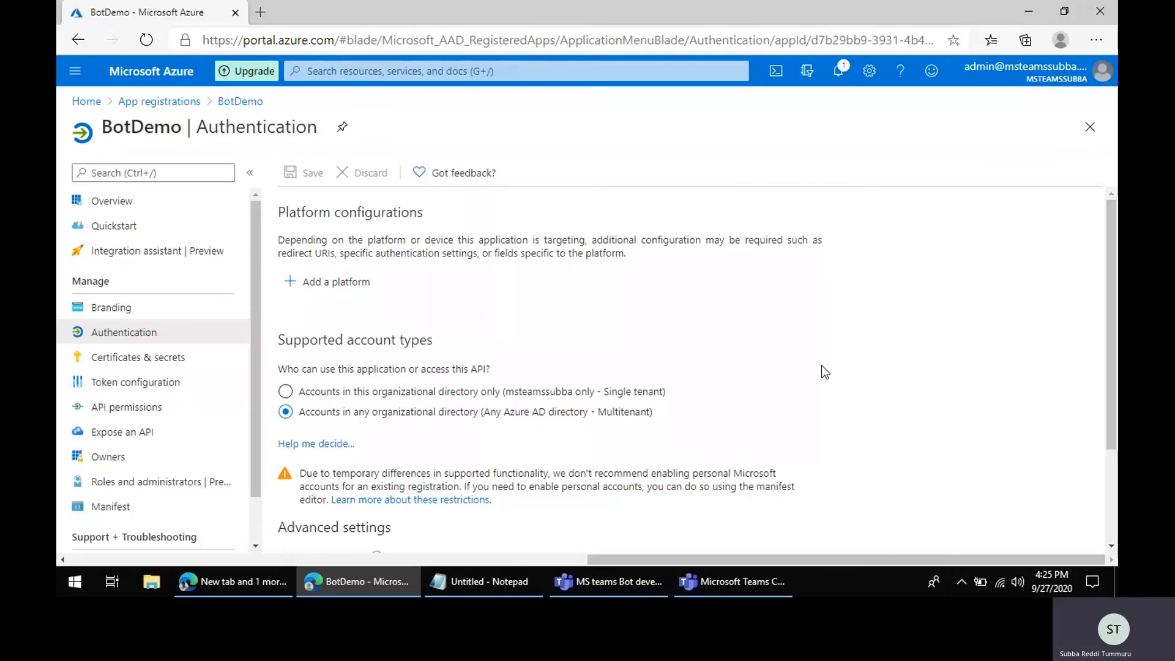
pyautogui.click(342, 285)
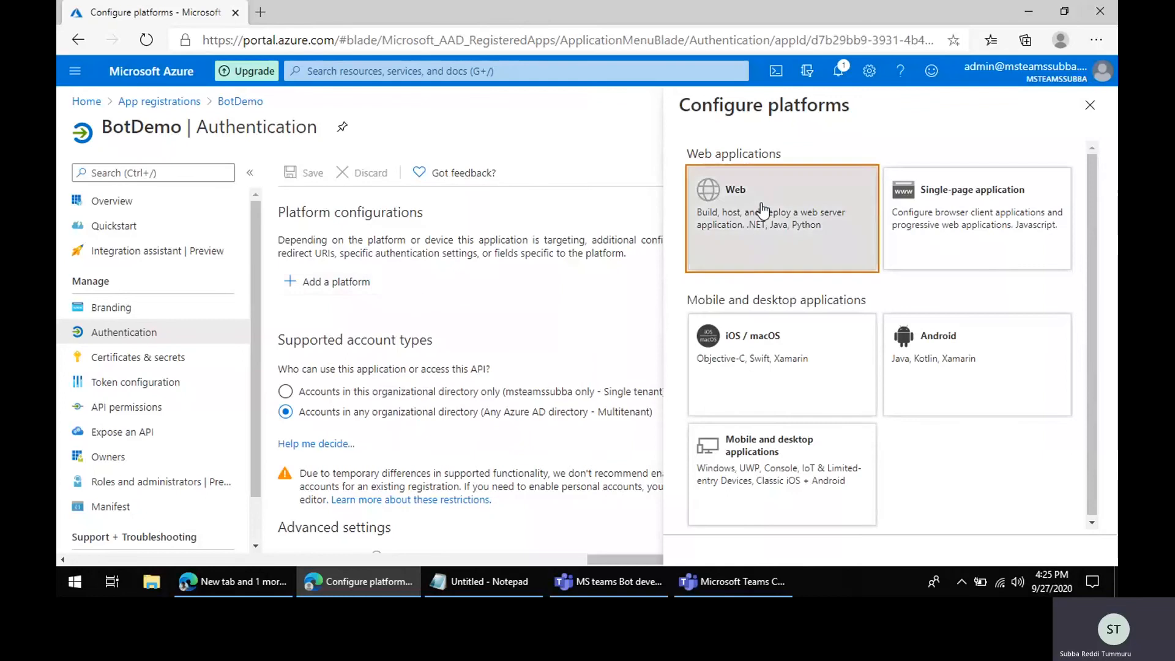
pyautogui.click(760, 228)
pyautogui.click(761, 263)
pyautogui.hotkey('ctrl', 'v')
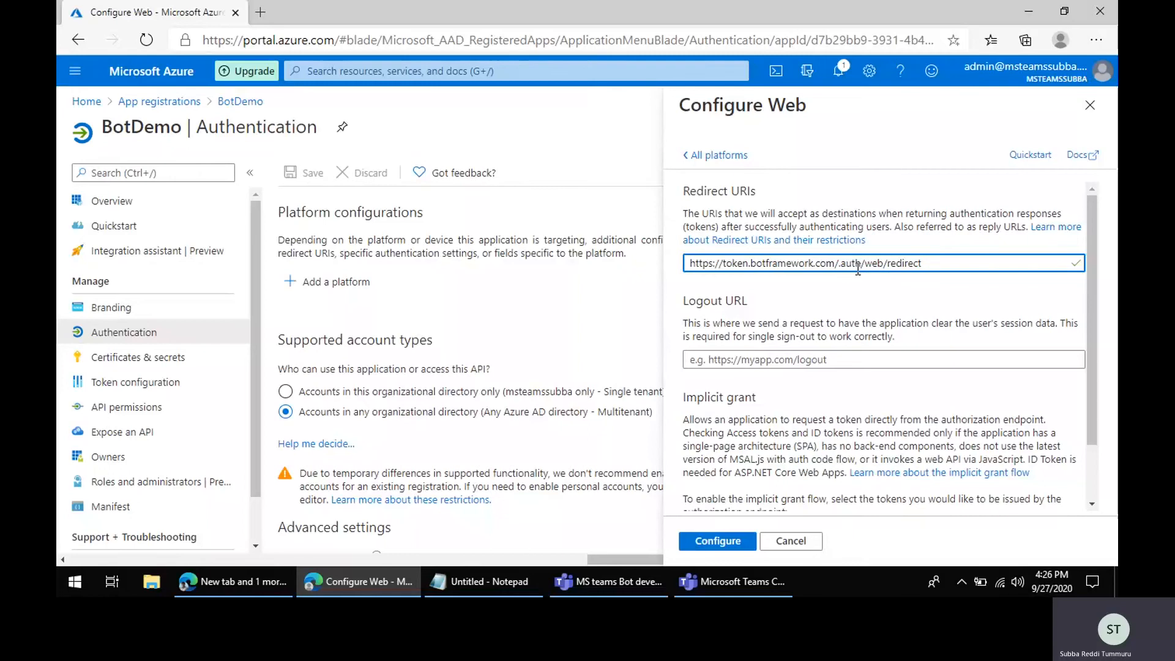
# Step: Enable Access tokens and ID tokens under implicit grant and finish configuring the Web platform
pyautogui.moveTo(757, 269); pyautogui.dragTo(962, 260)
pyautogui.click(962, 259)
pyautogui.scroll(-2, 962, 260)
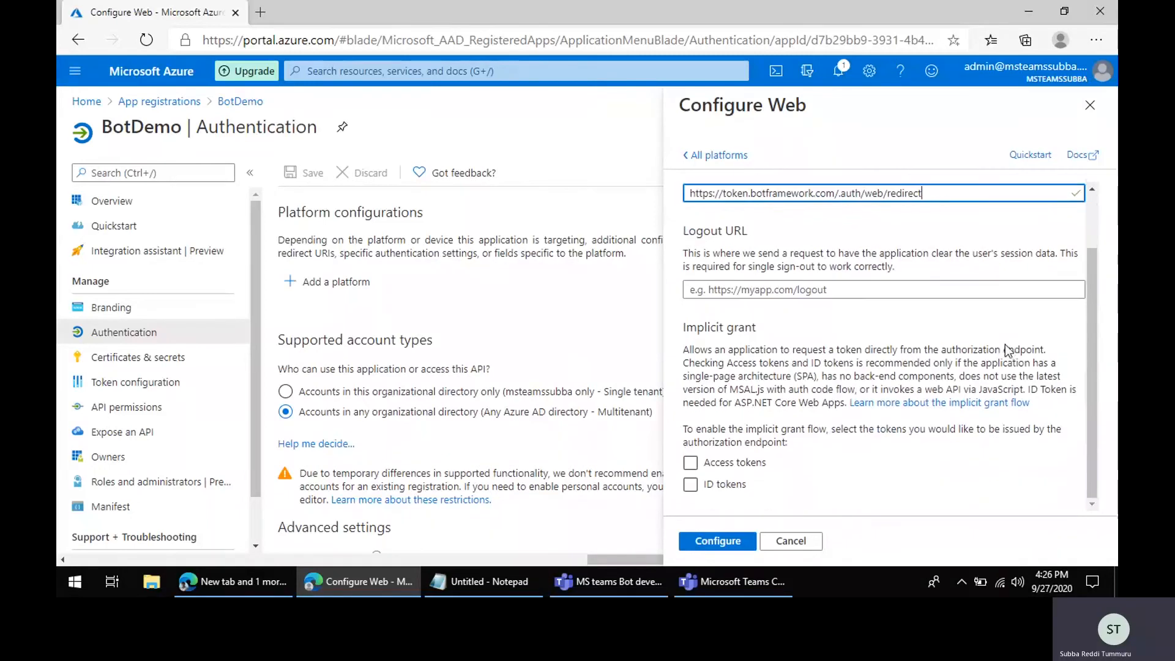
pyautogui.click(691, 462)
pyautogui.click(690, 484)
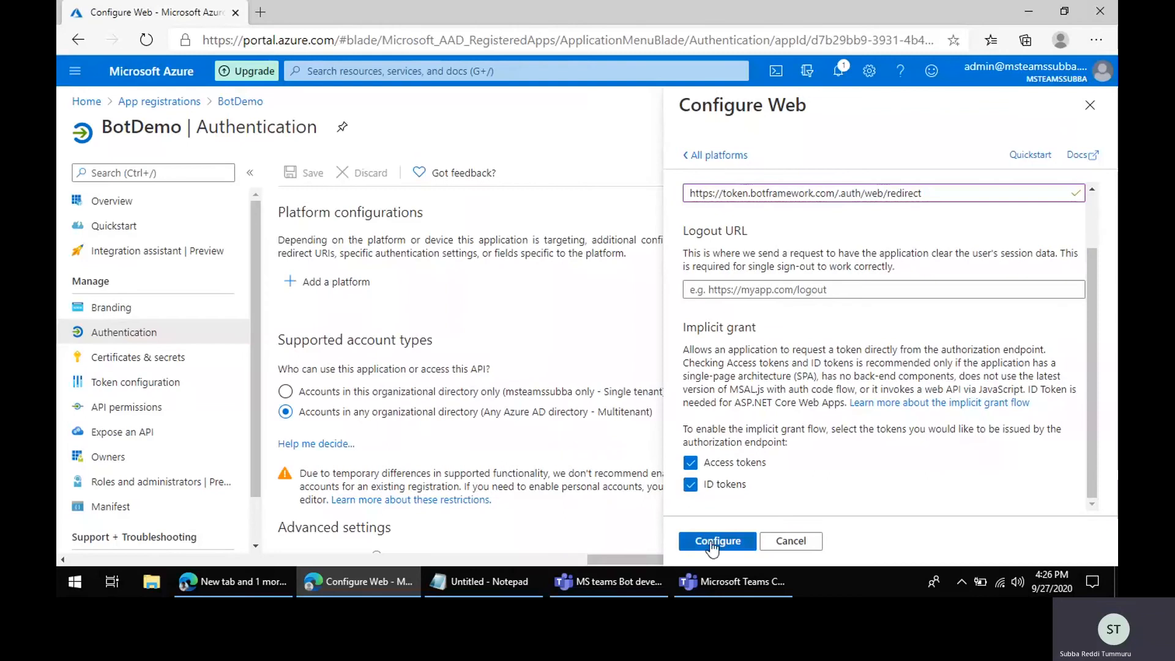
pyautogui.click(712, 541)
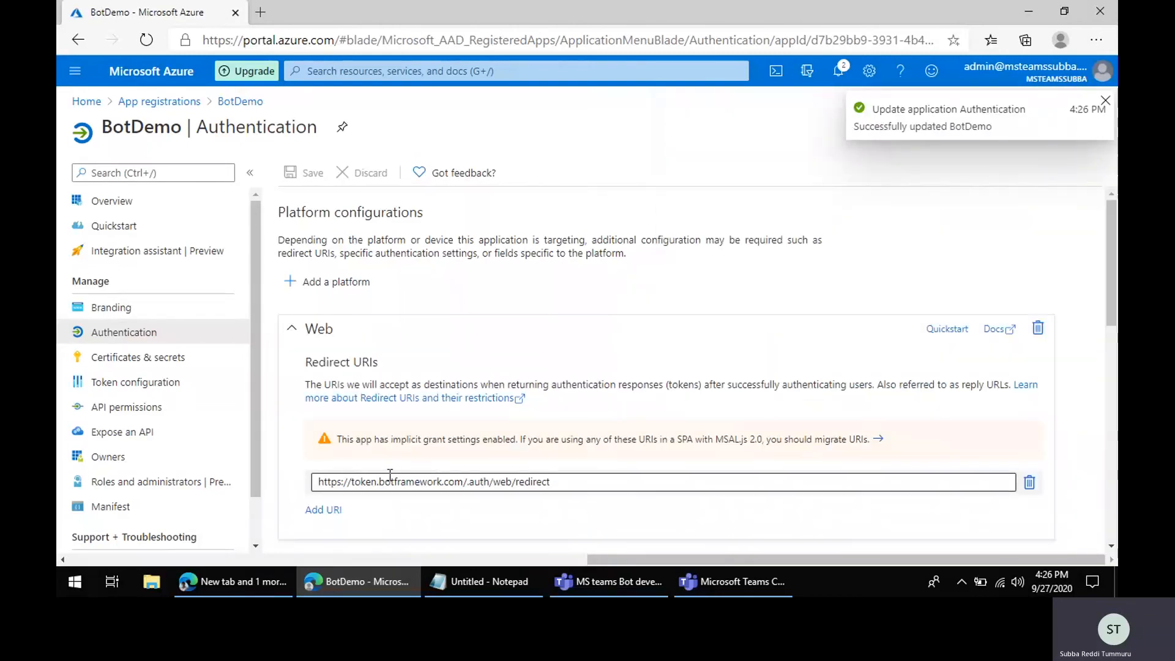
# Step: In Certificates & secrets, add a client secret named AppSecret that never expires
pyautogui.scroll(-6, 576, 376)
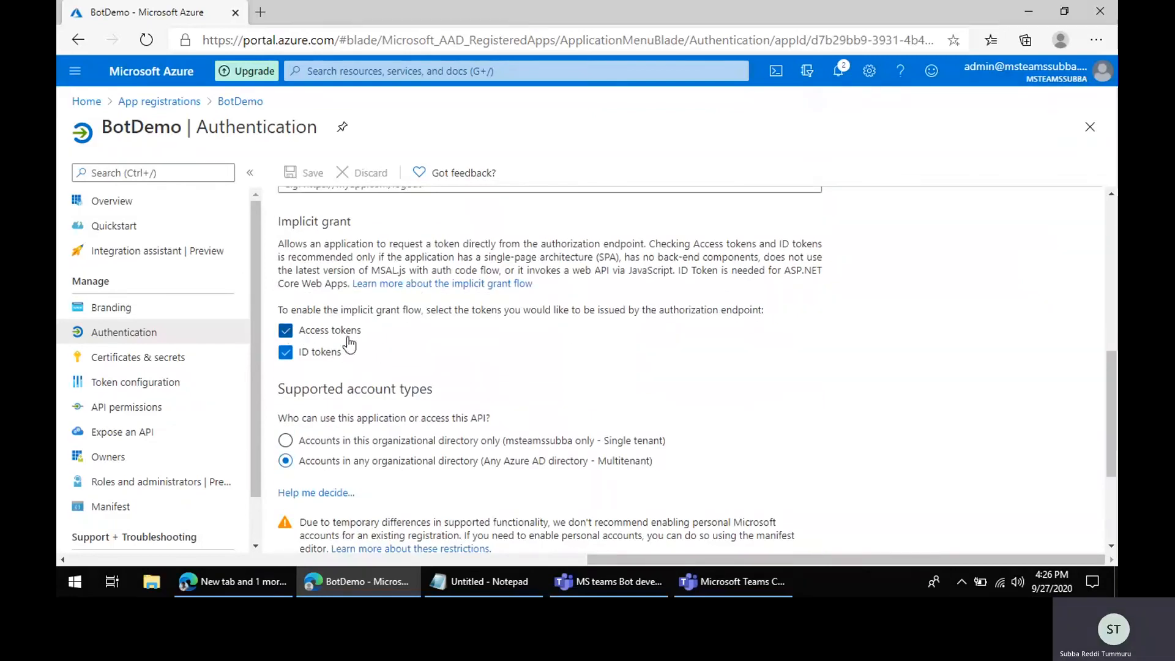
pyautogui.scroll(-3, 309, 352)
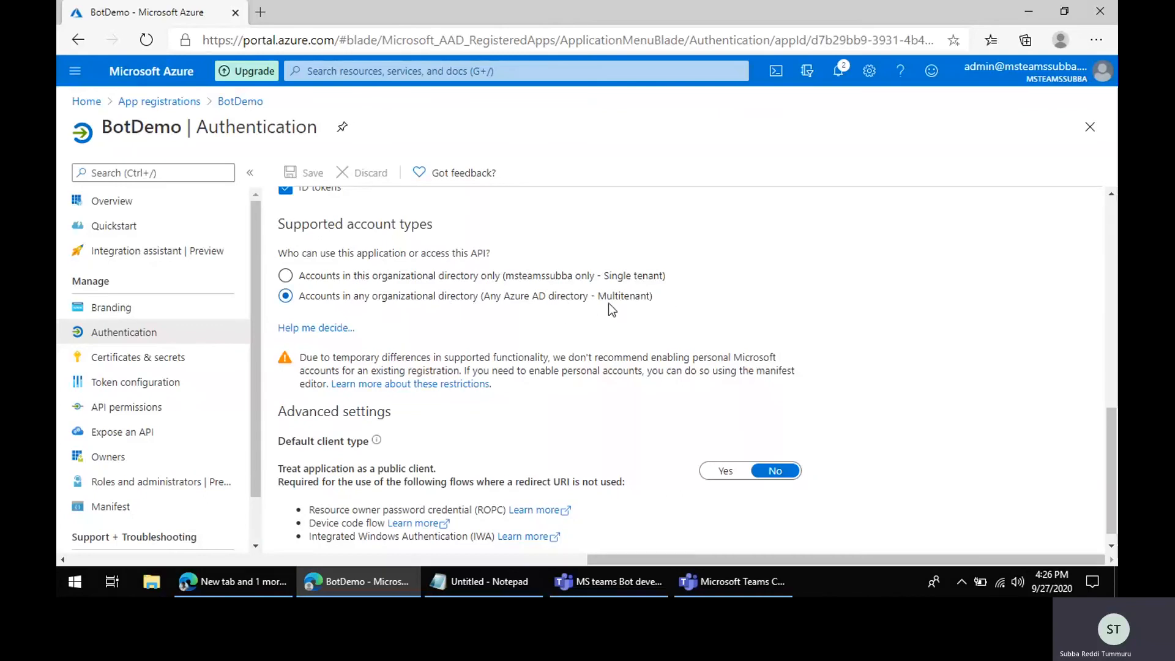
pyautogui.click(105, 361)
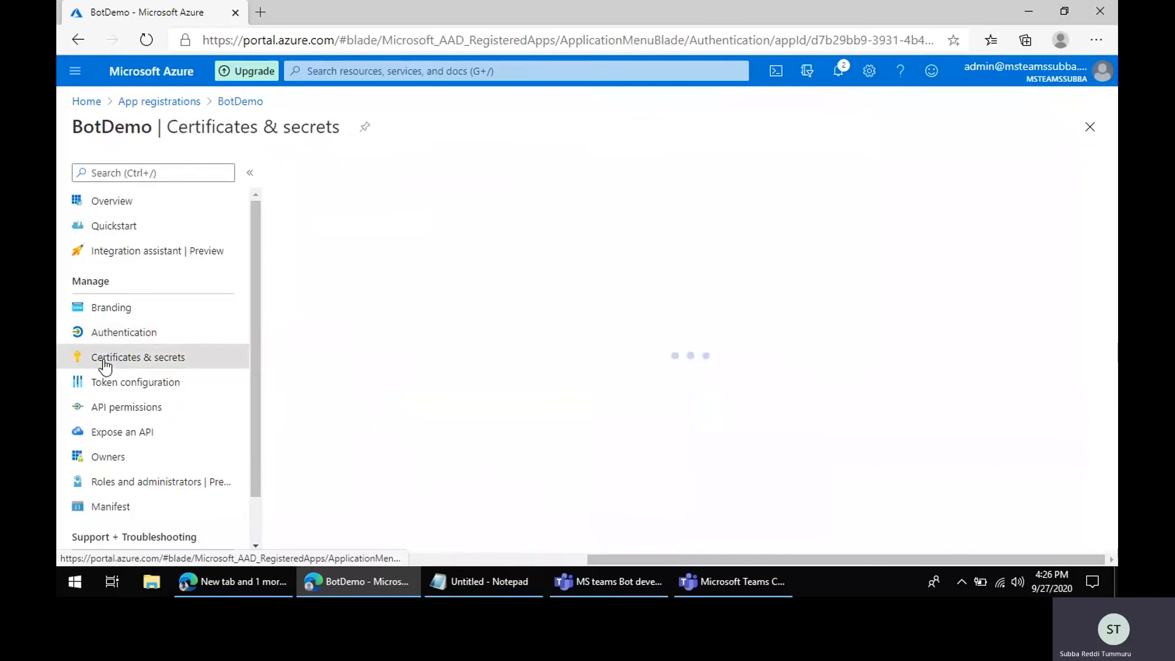
pyautogui.scroll(-2, 508, 431)
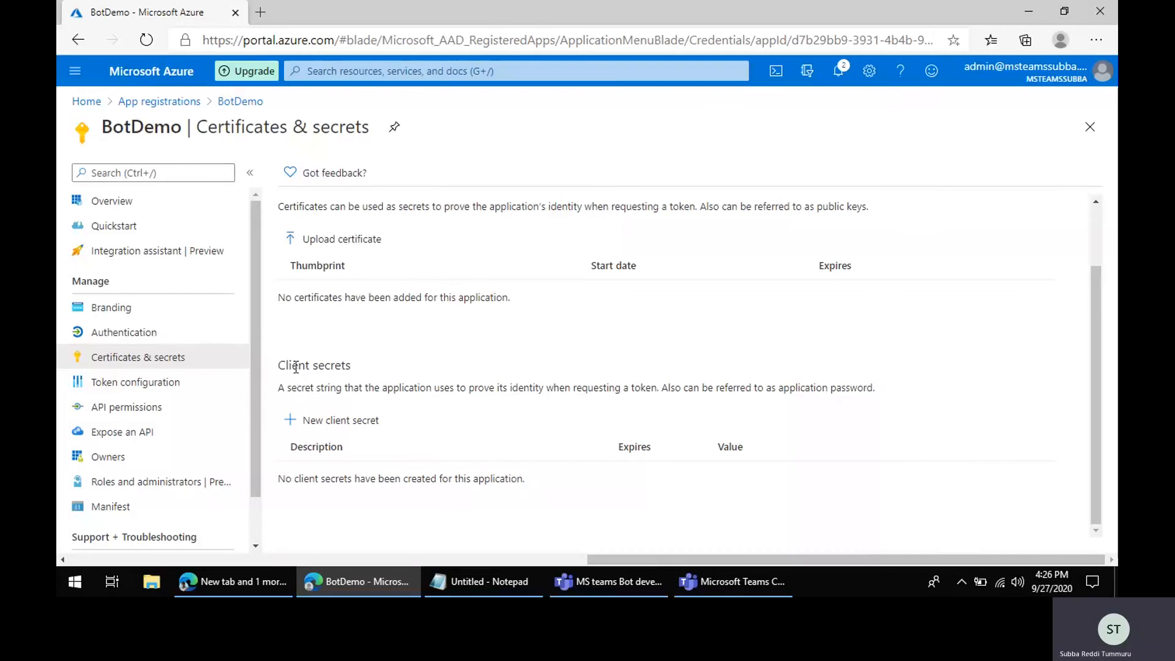
pyautogui.click(328, 419)
pyautogui.write('A')
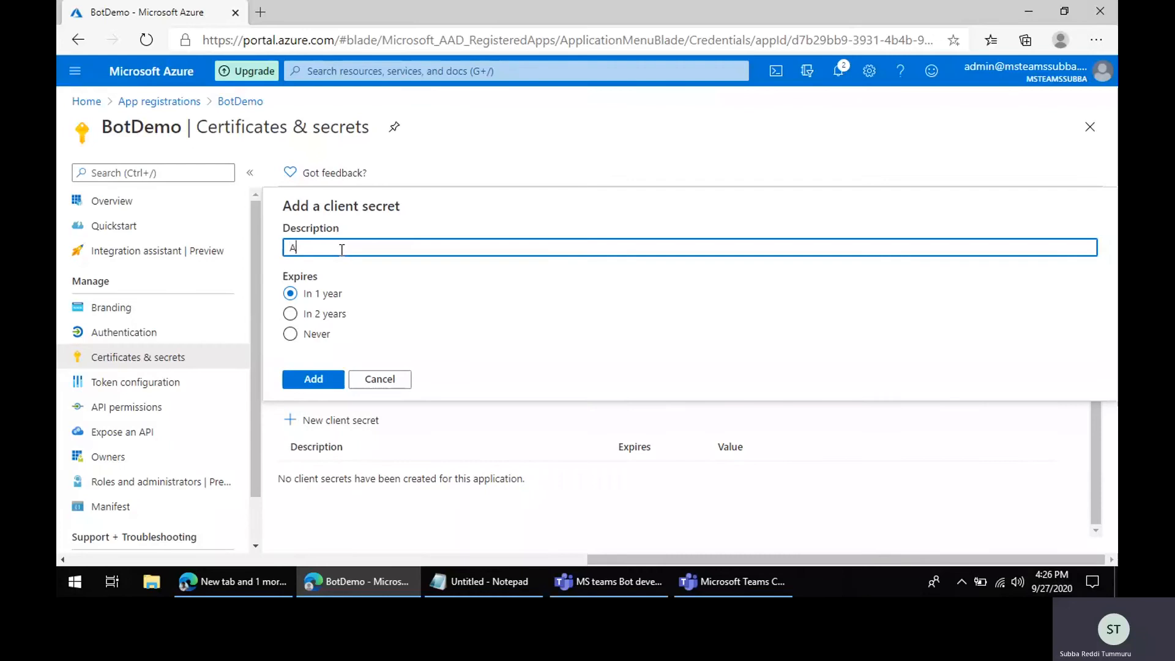
pyautogui.write('ppSecret')
pyautogui.click(308, 336)
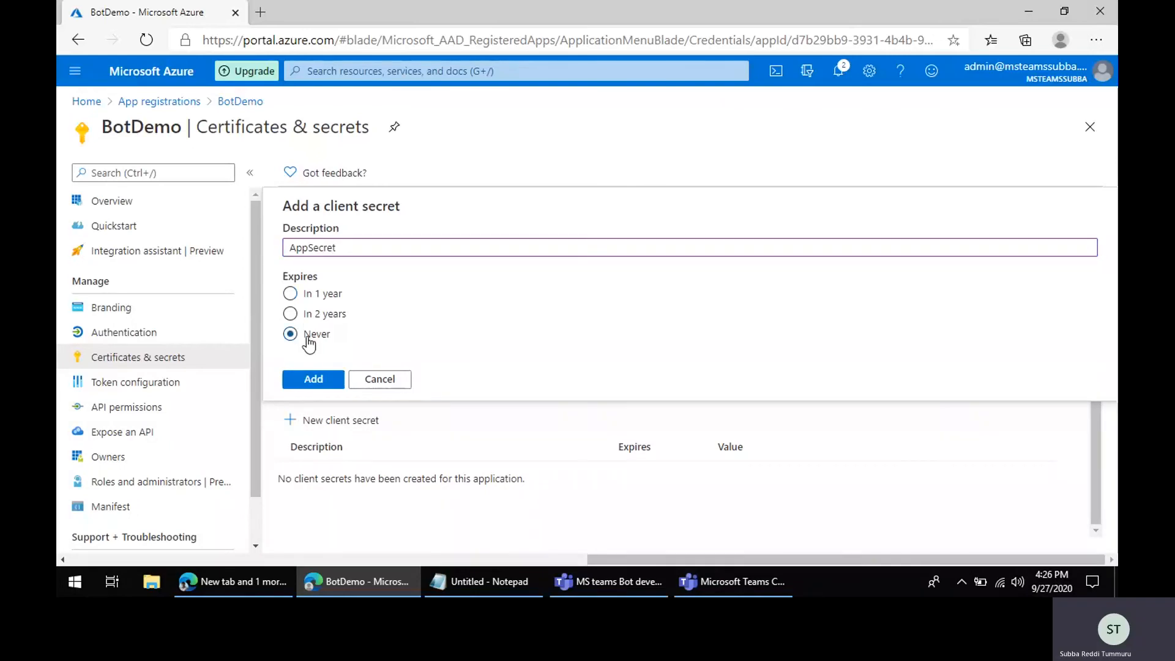
pyautogui.click(314, 380)
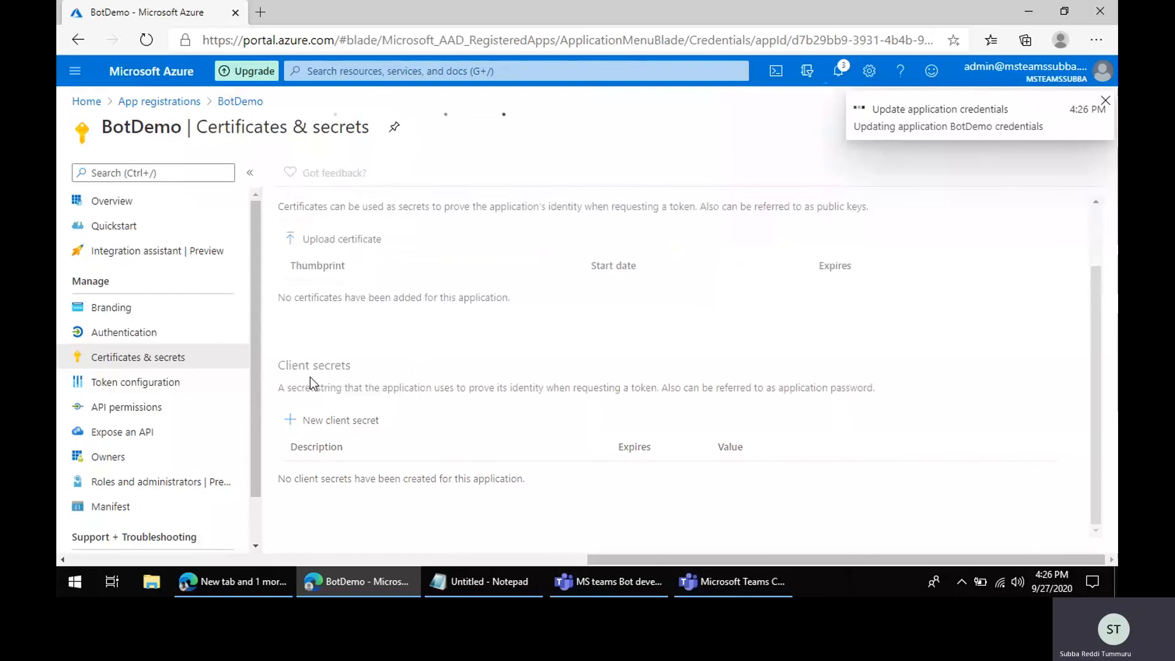
pyautogui.scroll(-1, 404, 509)
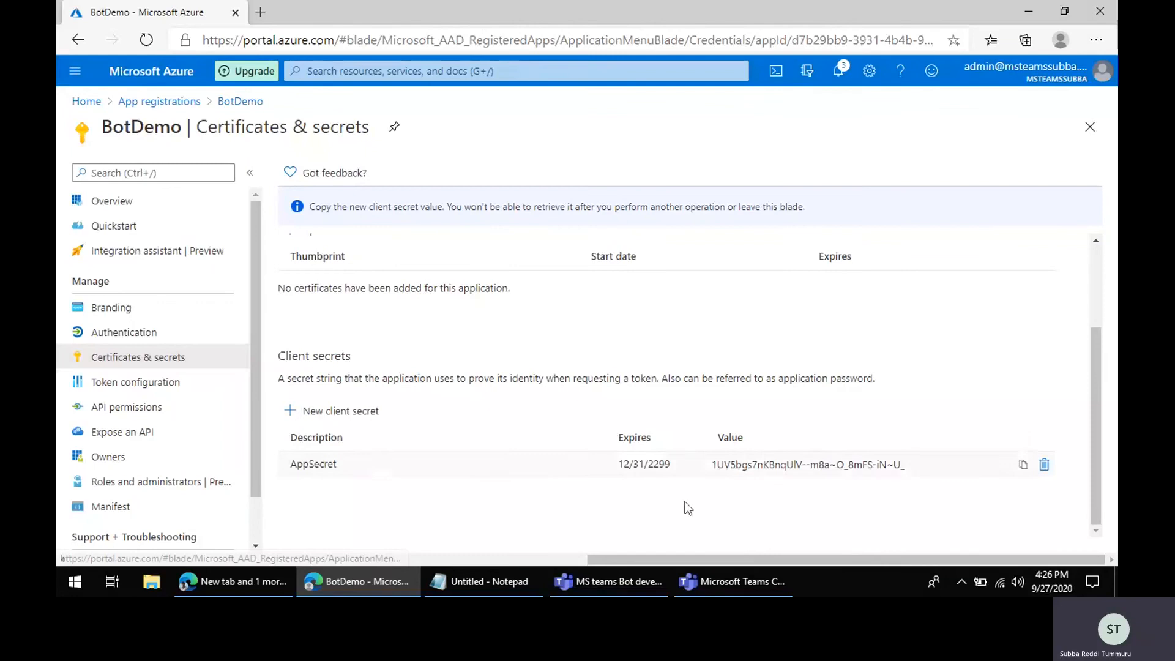
# Step: Copy the AppSecret client secret value and paste it into Notepad on a new "Client secret:" line
pyautogui.click(1020, 465)
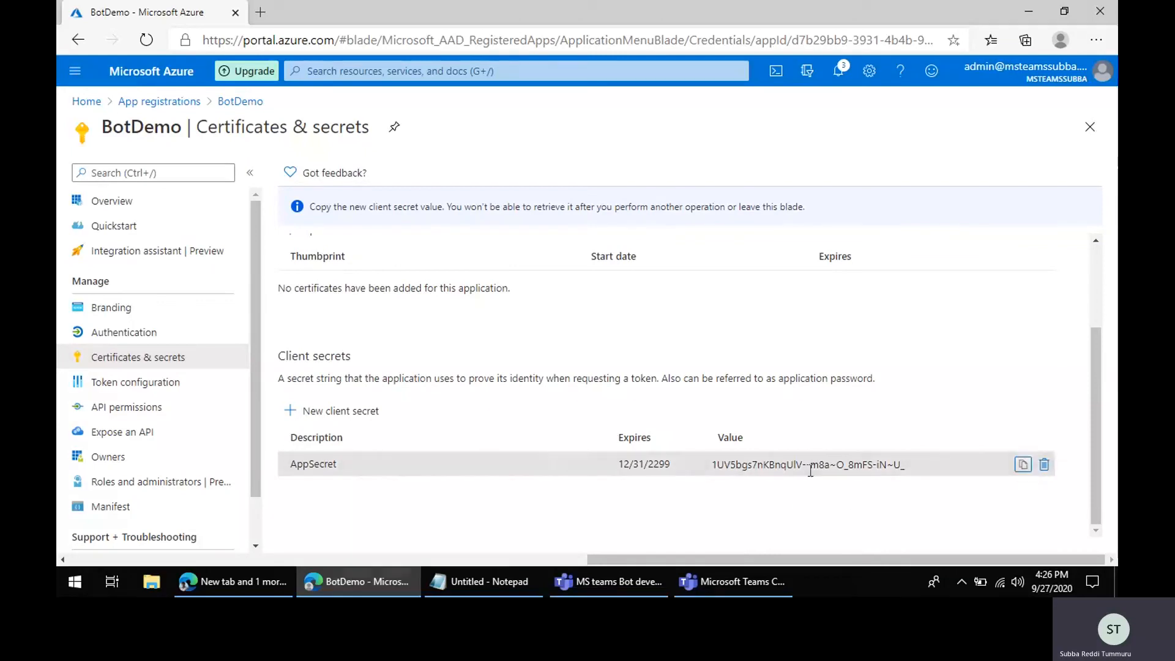
pyautogui.click(458, 582)
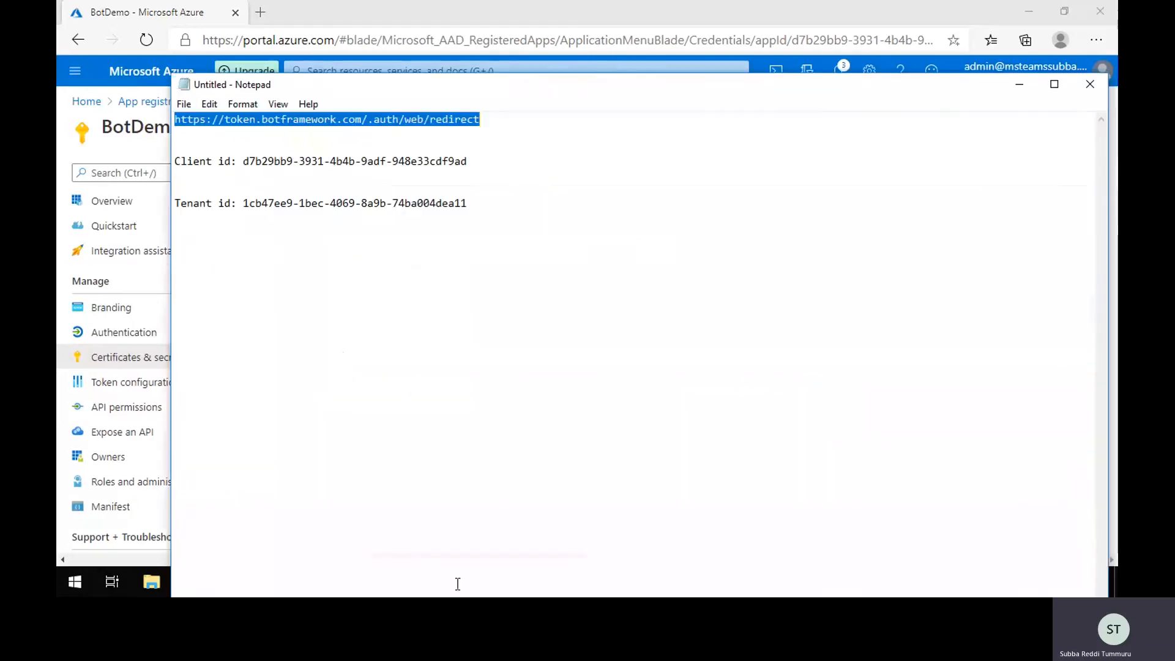
pyautogui.click(474, 183)
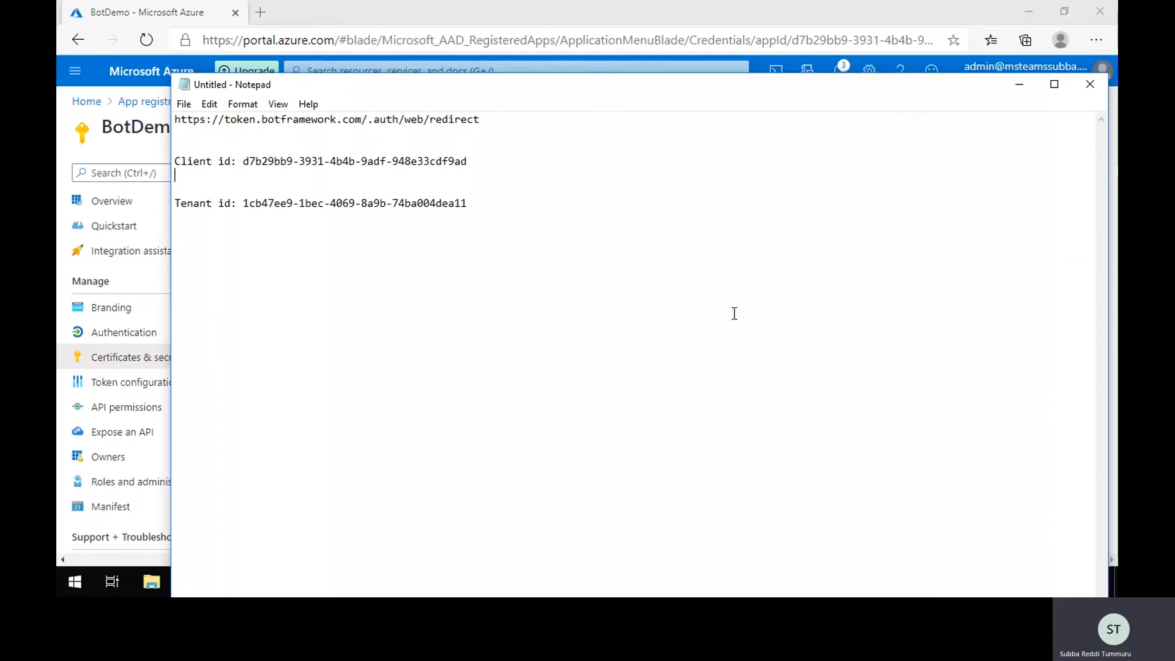
pyautogui.write('Client secret:')
pyautogui.hotkey('ctrl', 'v')
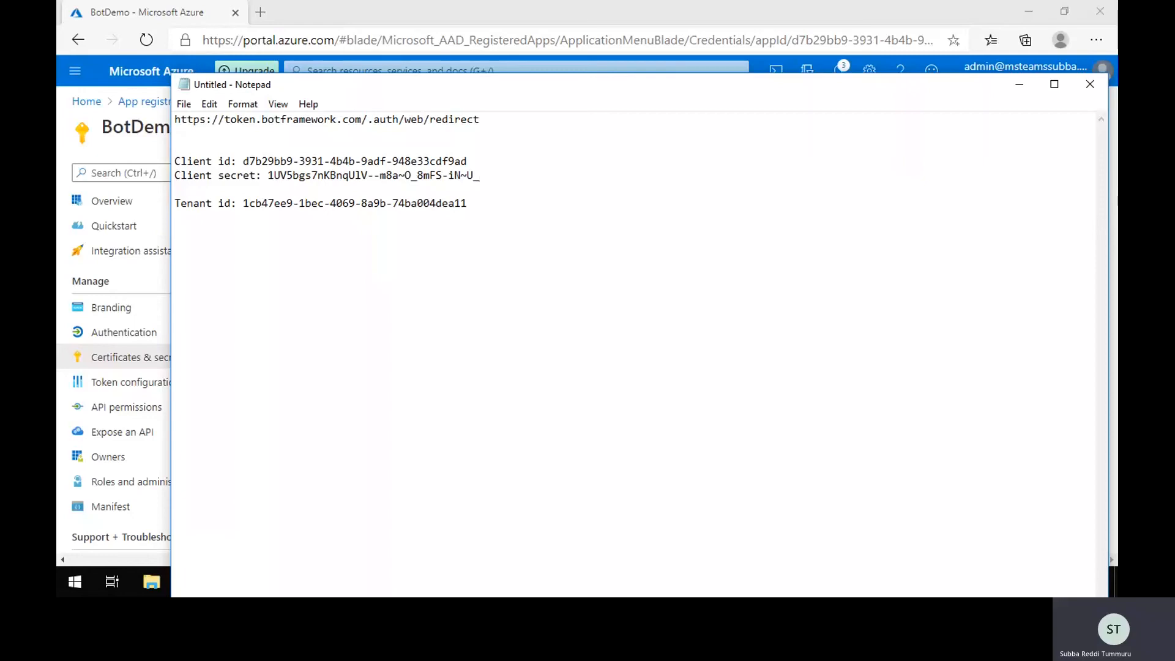
pyautogui.press('Return')
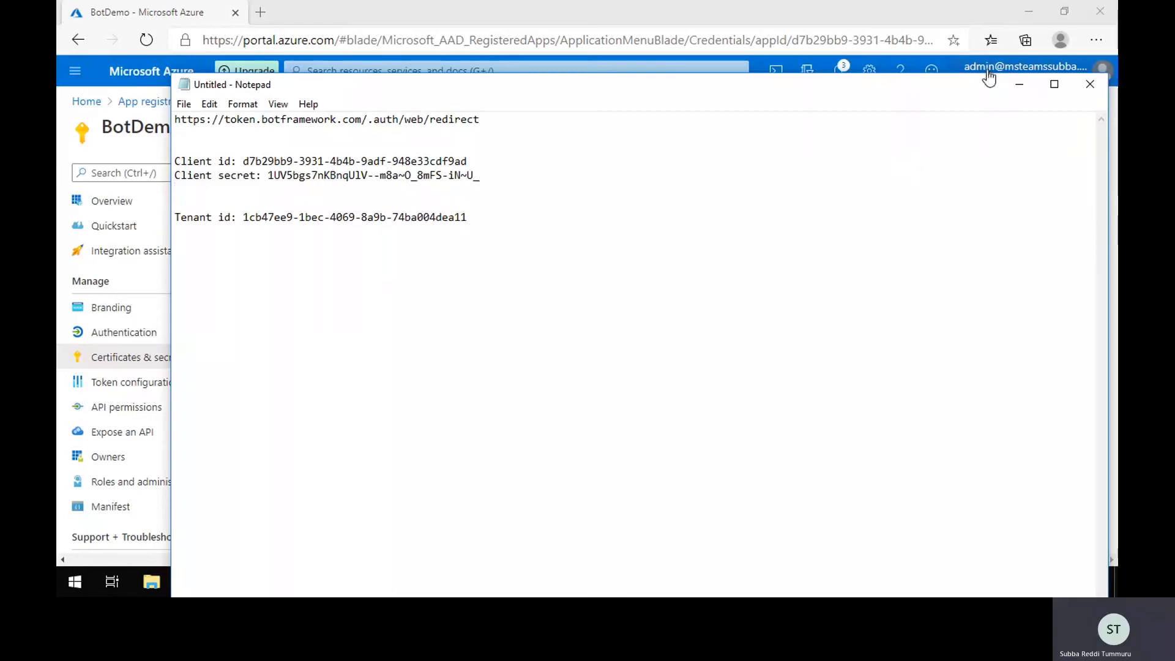
pyautogui.moveTo(989, 75); pyautogui.dragTo(991, 251)
pyautogui.moveTo(923, 270); pyautogui.dragTo(858, 133)
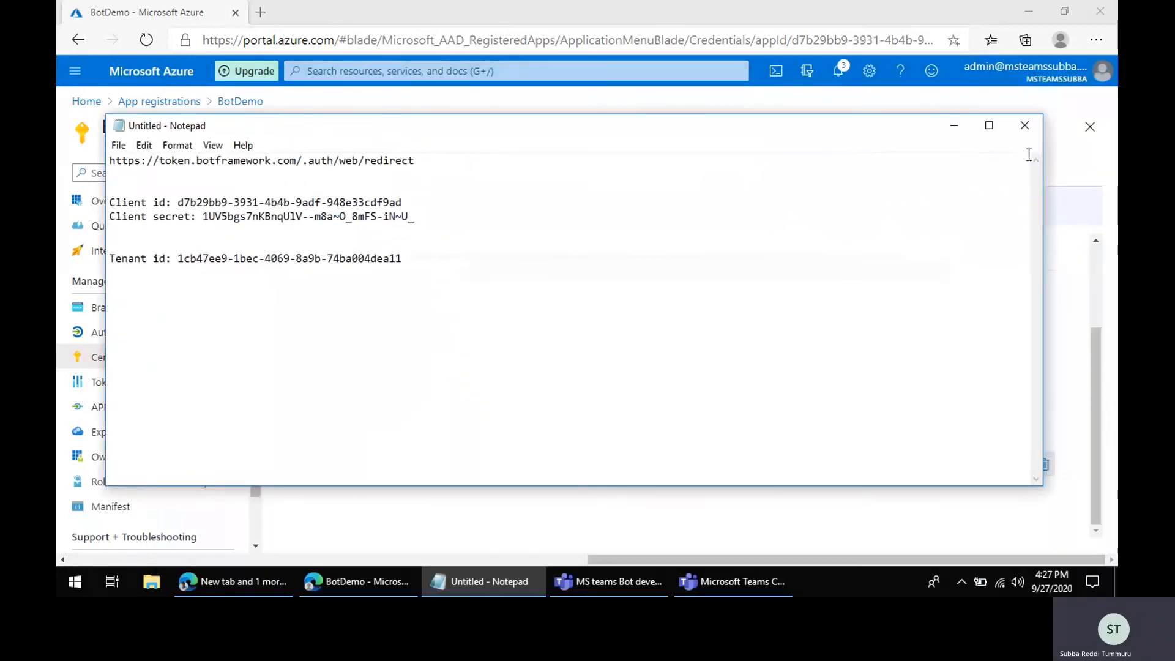
pyautogui.click(954, 126)
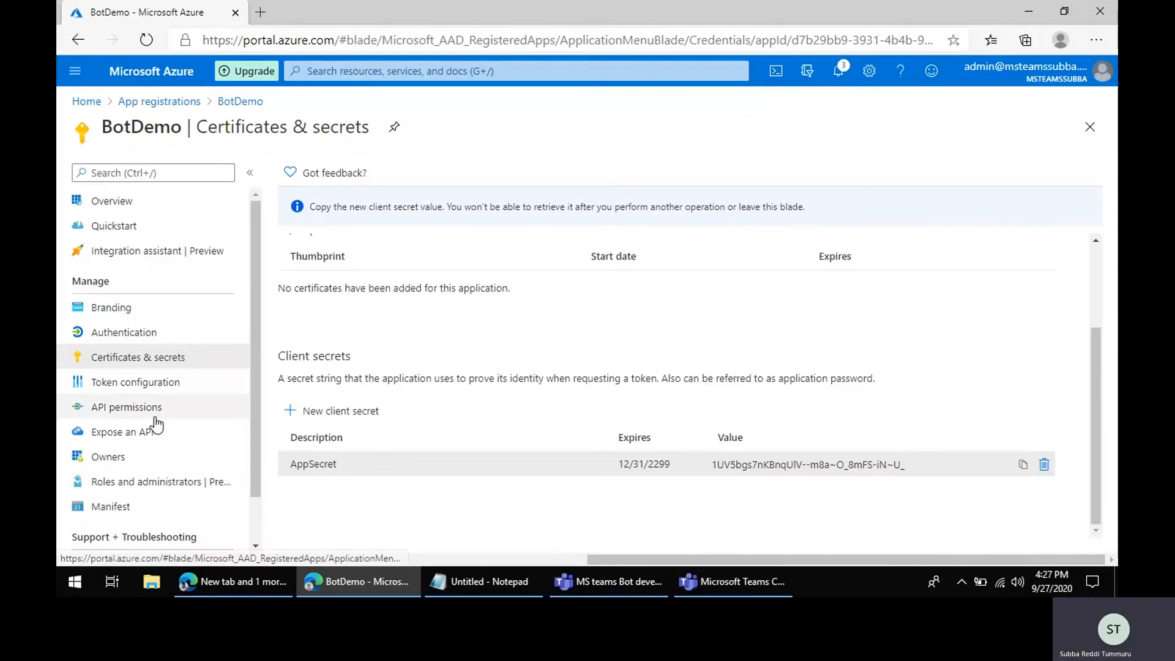
# Step: Review the app's API permissions and Overview essentials against the IDs noted in Notepad
pyautogui.click(158, 409)
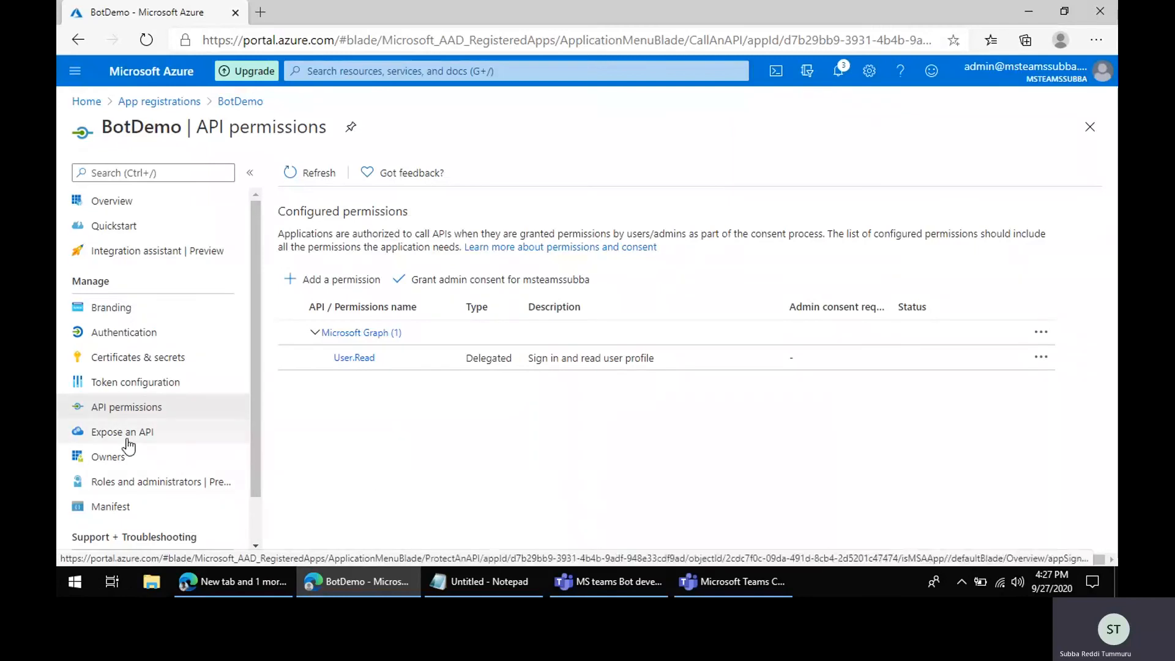
pyautogui.click(130, 207)
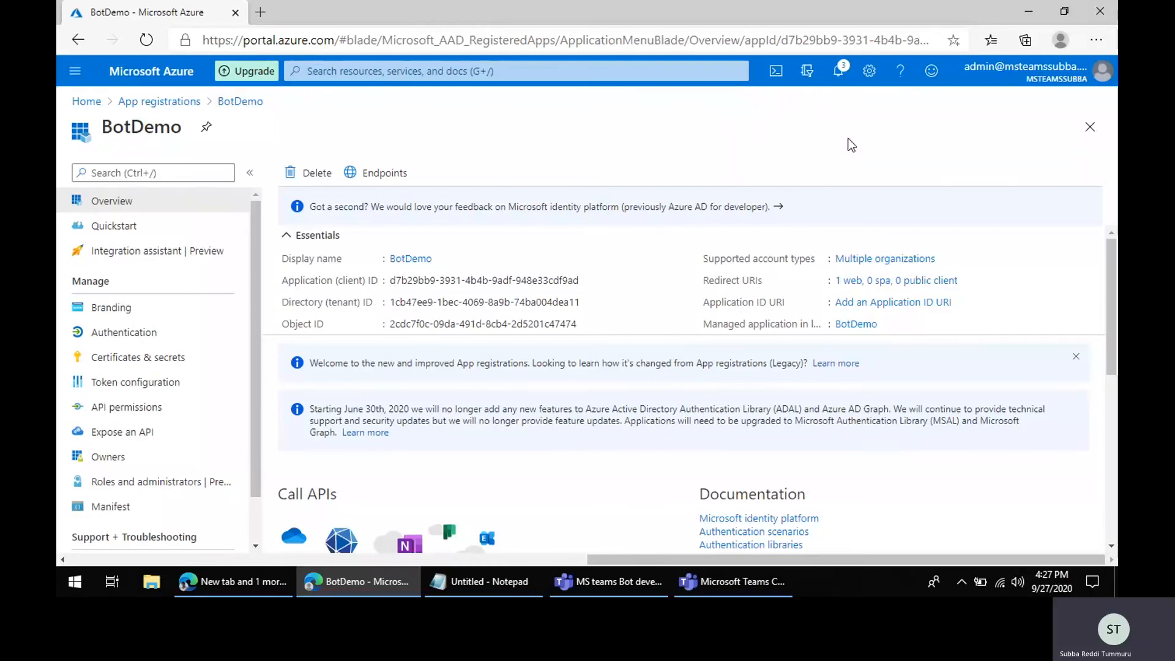
pyautogui.click(483, 582)
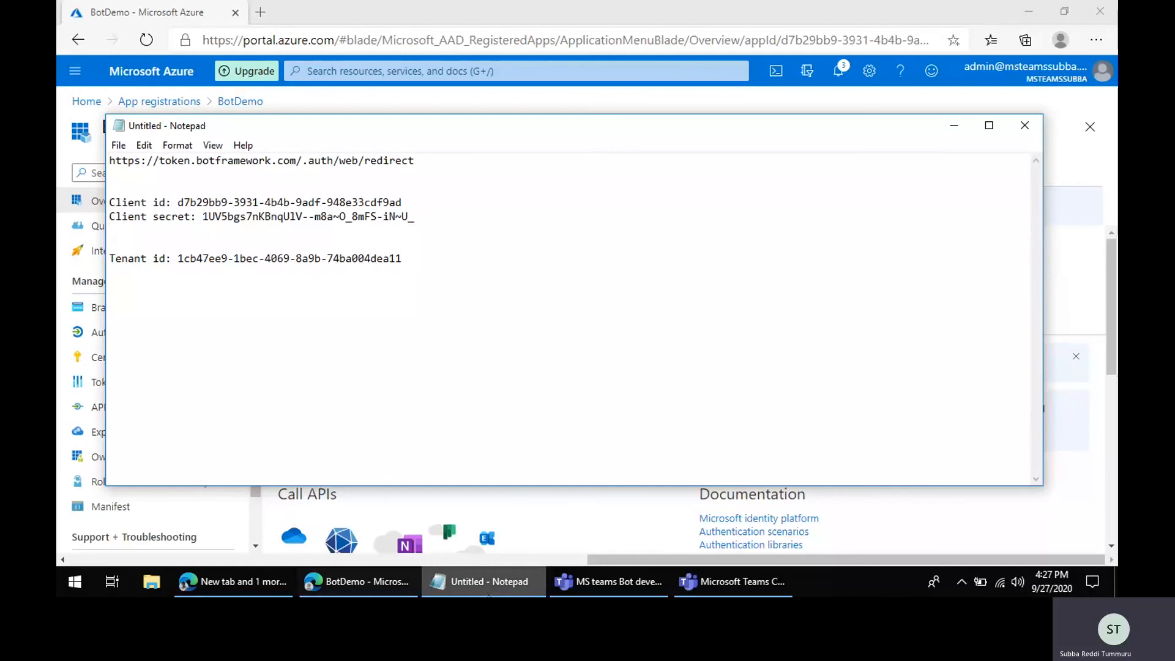
pyautogui.click(509, 593)
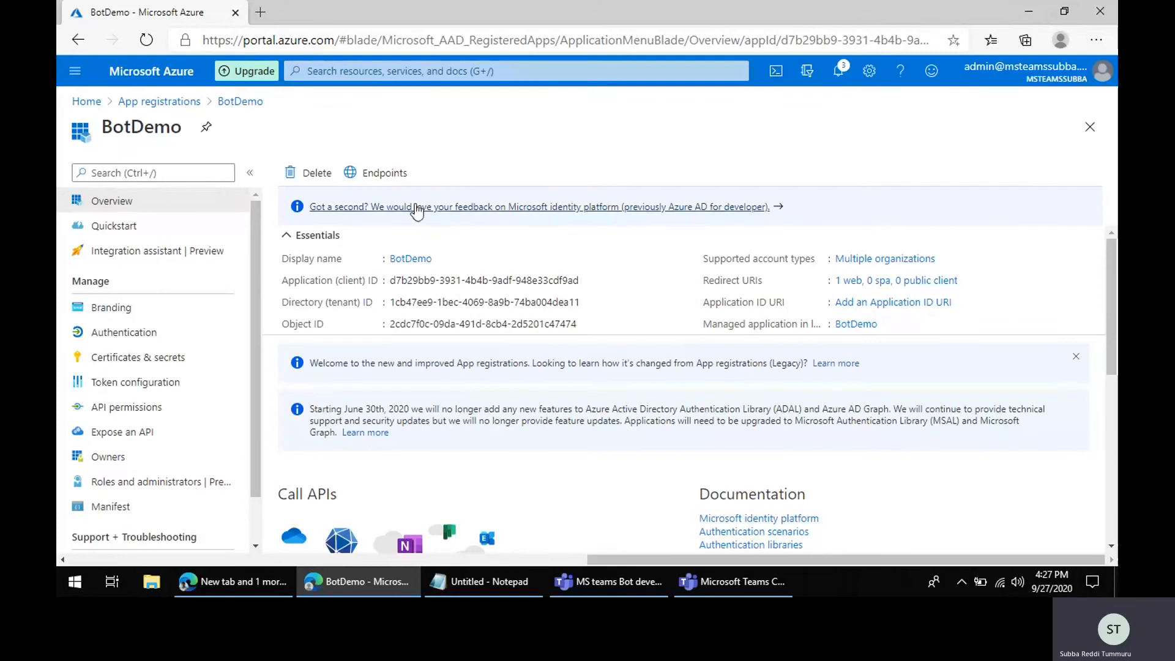
# Step: Start creating a new Web App inside the BotDemo resource group from the portal home
pyautogui.click(95, 103)
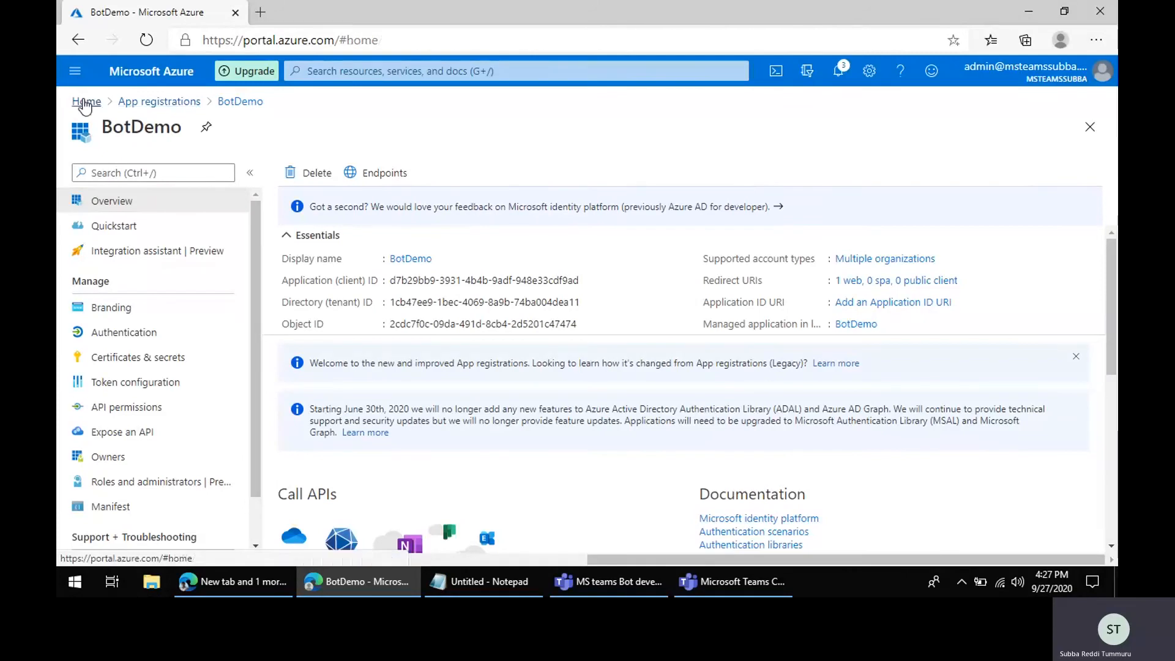
pyautogui.click(457, 179)
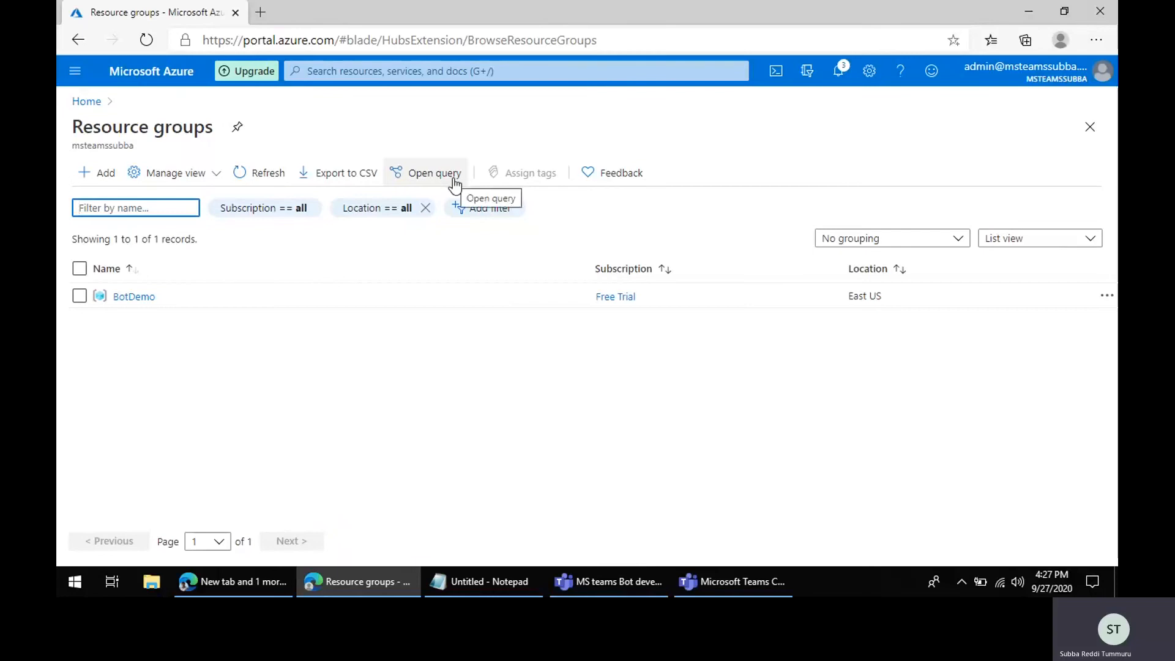
pyautogui.click(134, 297)
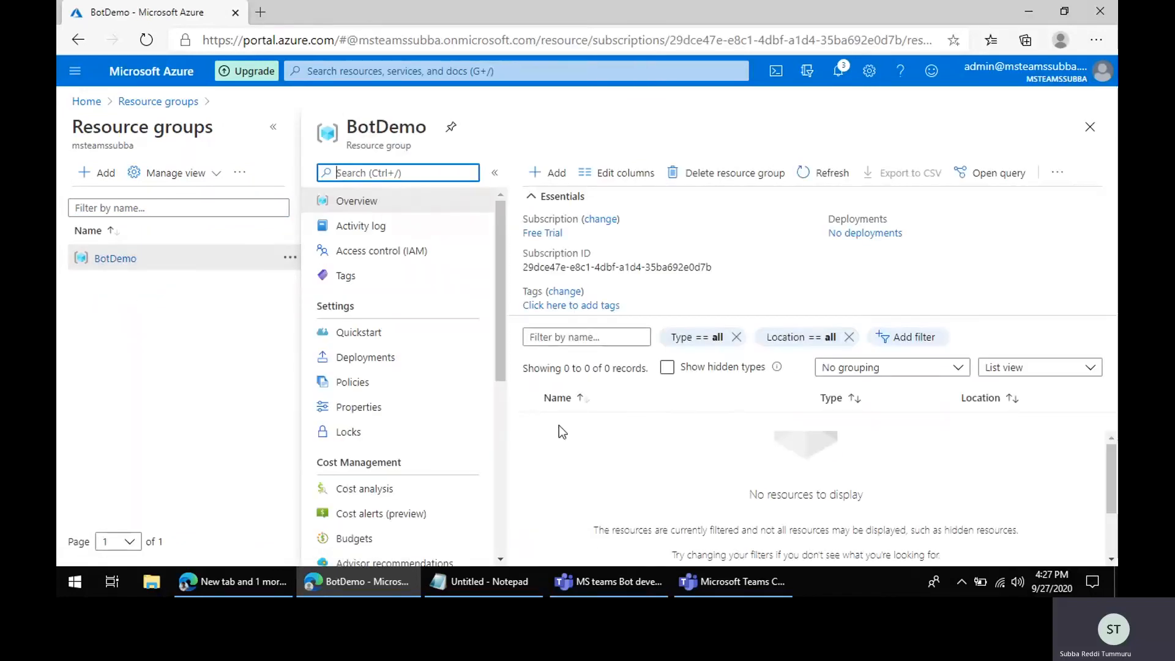
pyautogui.click(550, 173)
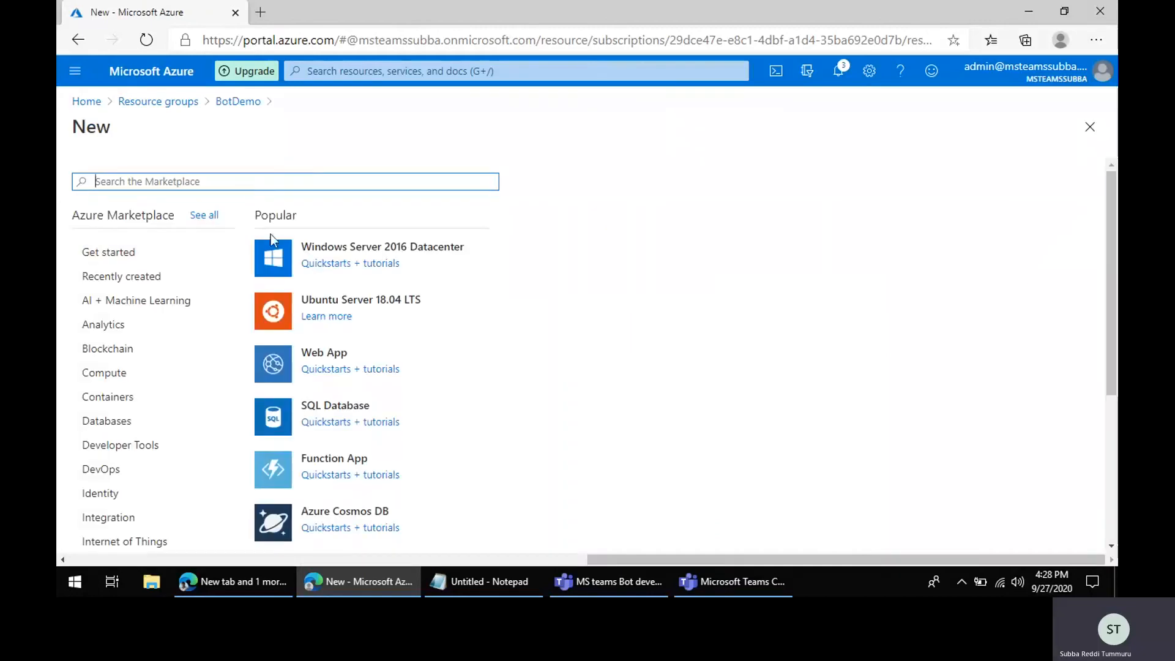
pyautogui.click(312, 351)
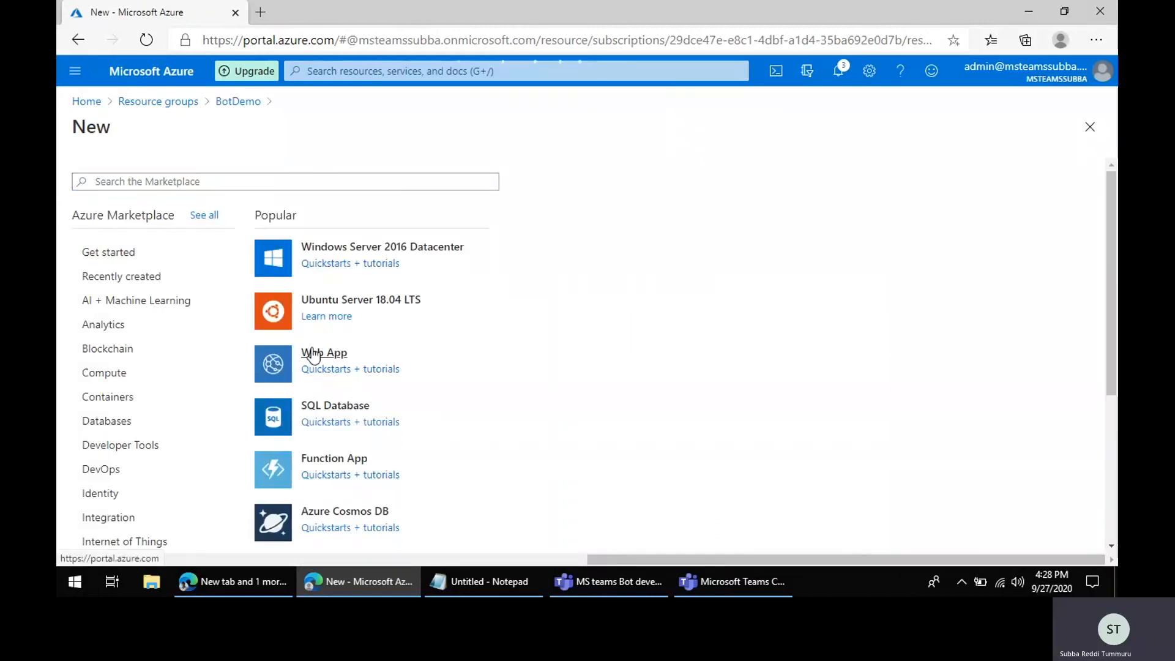
pyautogui.click(313, 353)
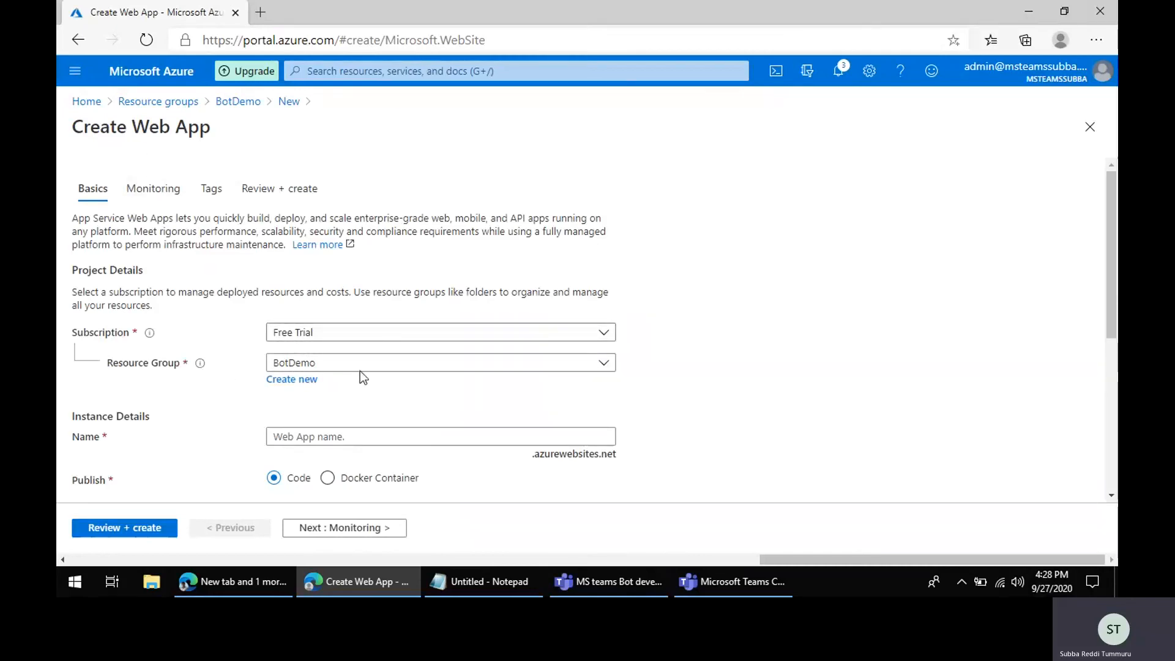
# Step: Name the web app subbabotdemo1
pyautogui.scroll(-2, 379, 370)
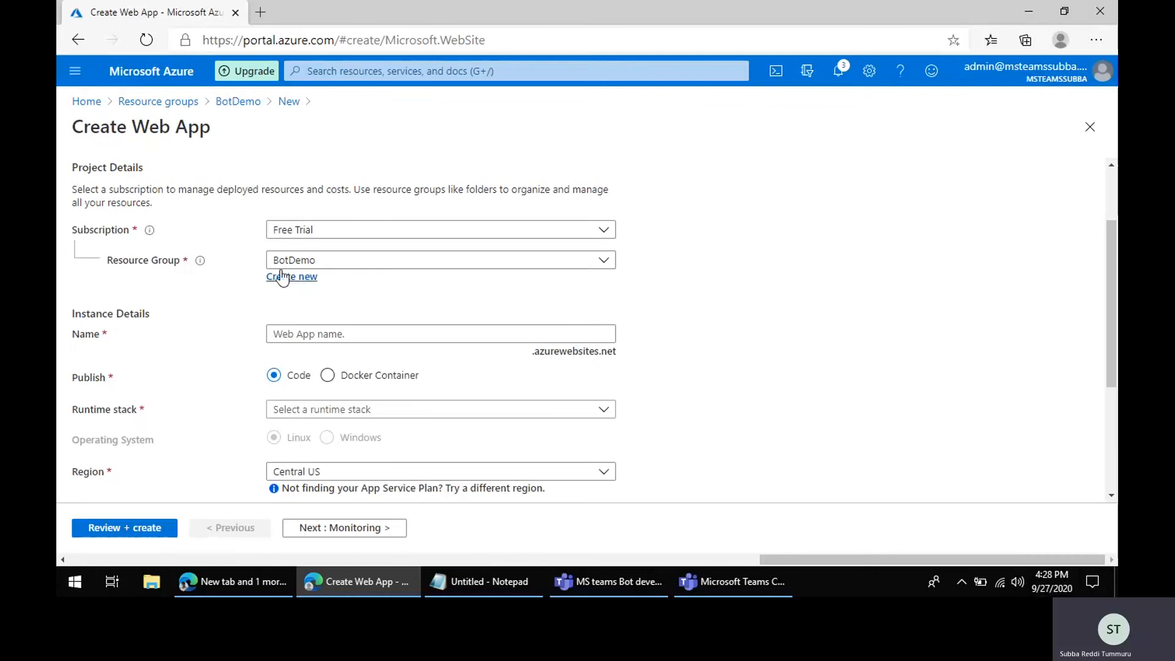
pyautogui.click(324, 335)
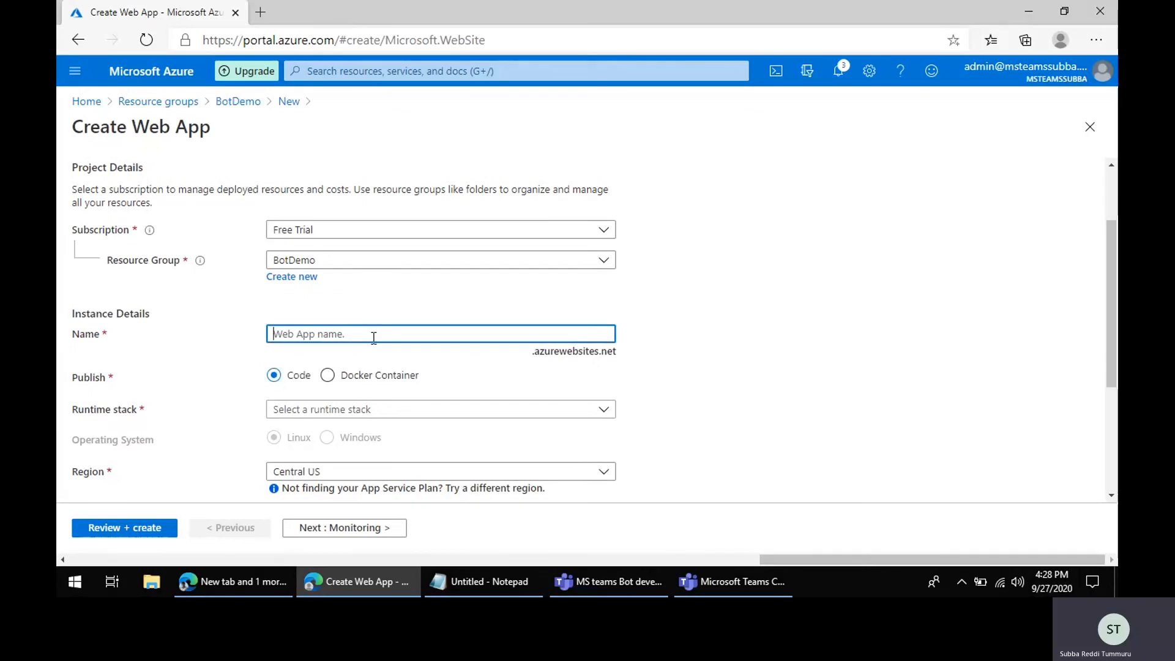
pyautogui.write('subba')
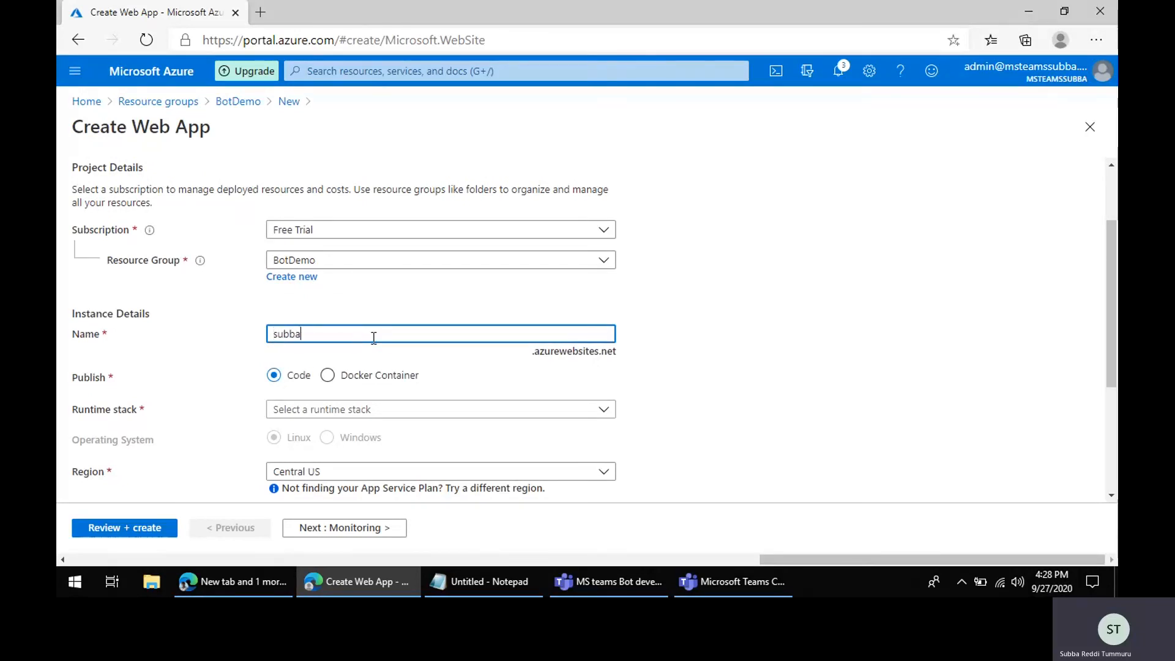
pyautogui.write('botdemo1')
pyautogui.scroll(-3, 625, 339)
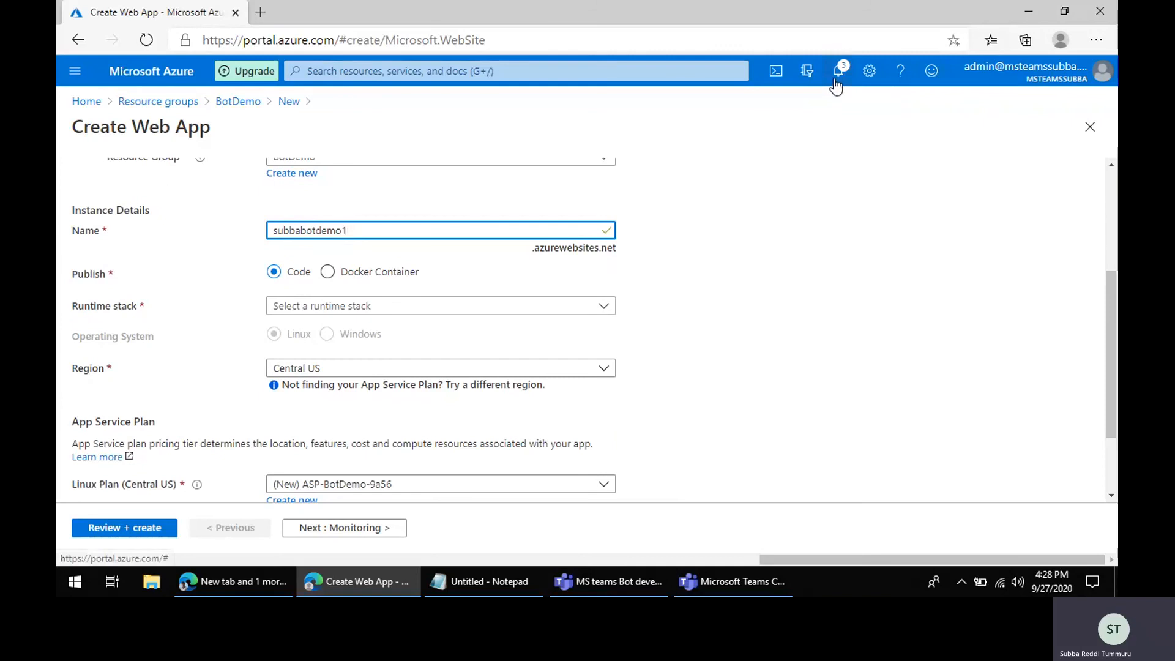
pyautogui.doubleClick(273, 231)
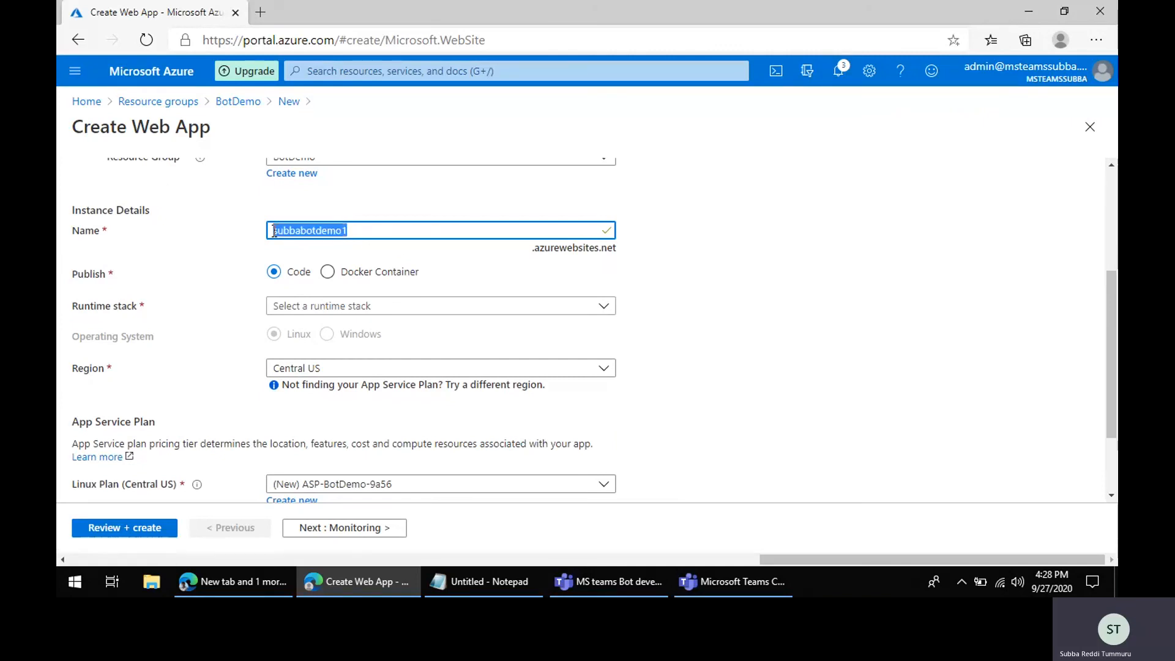
pyautogui.click(361, 230)
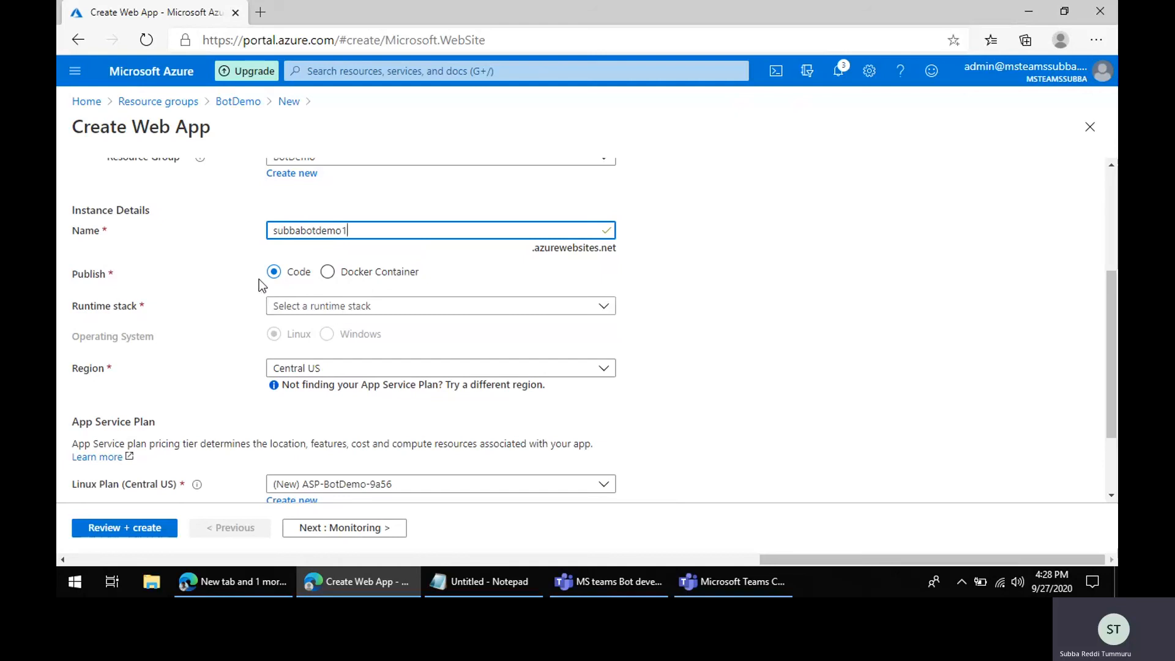
# Step: Set the runtime stack to .NET Core 3.1 (LTS) and the region to East US
pyautogui.click(350, 309)
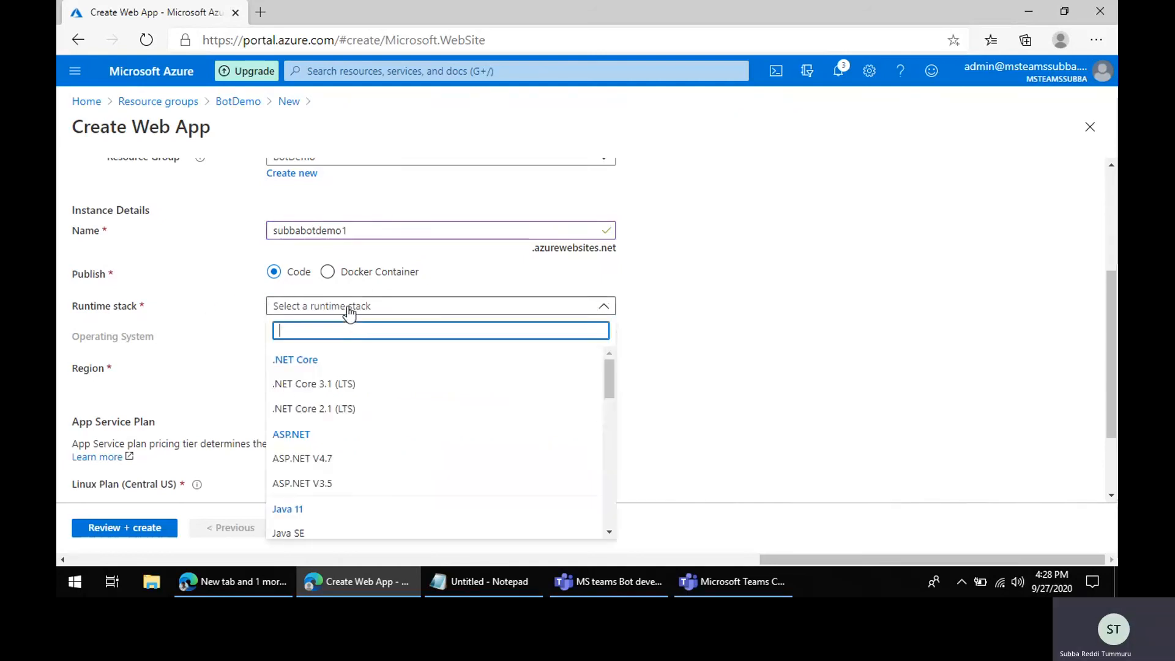
pyautogui.click(329, 388)
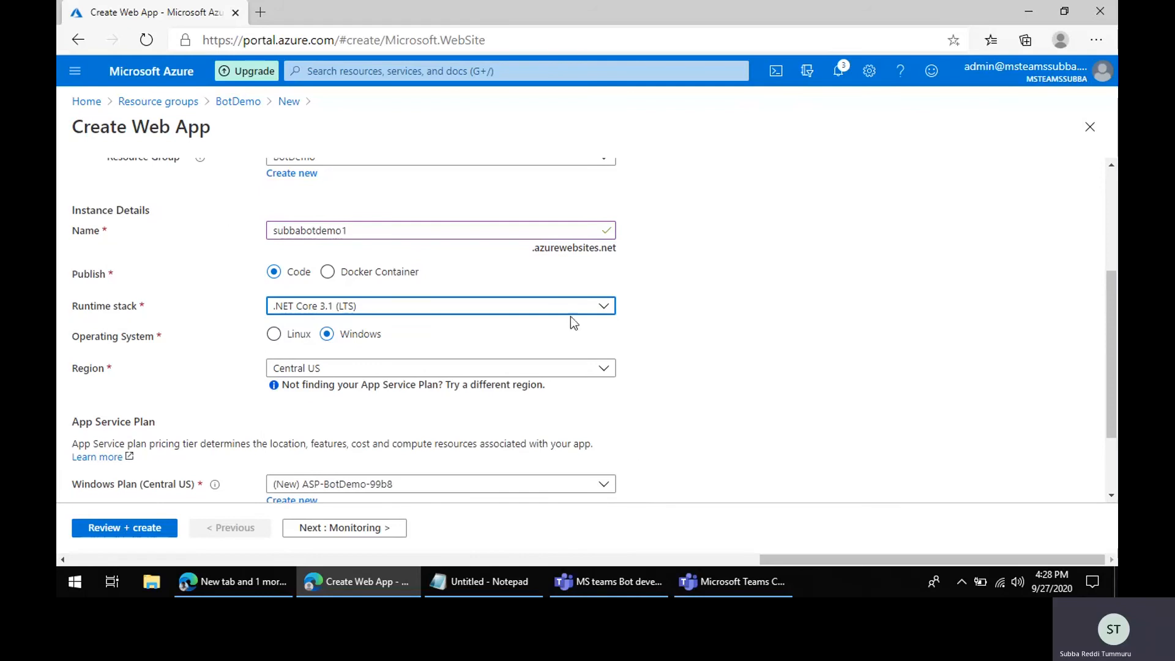
pyautogui.scroll(-2, 702, 488)
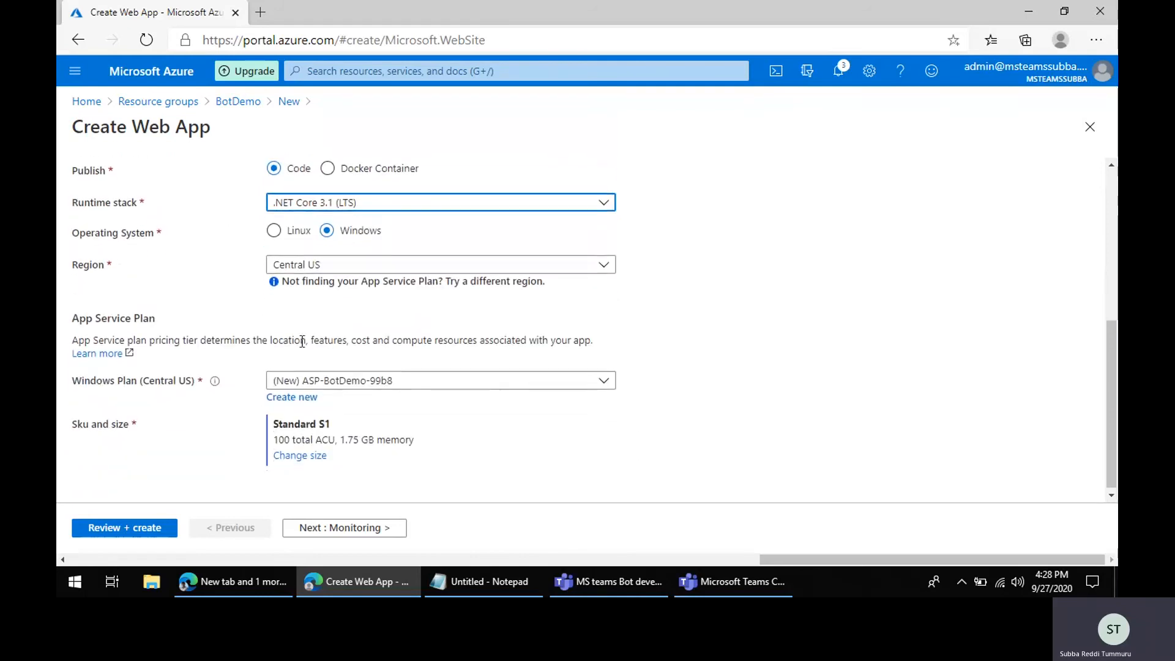
pyautogui.click(335, 266)
pyautogui.scroll(-3, 414, 425)
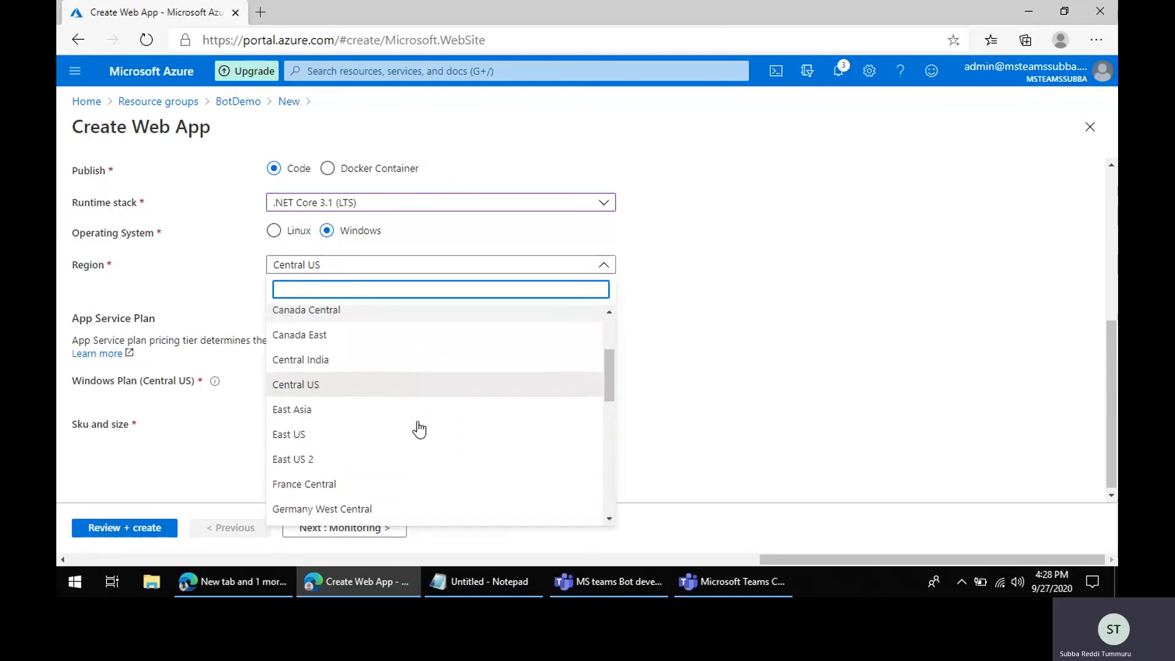
pyautogui.click(327, 435)
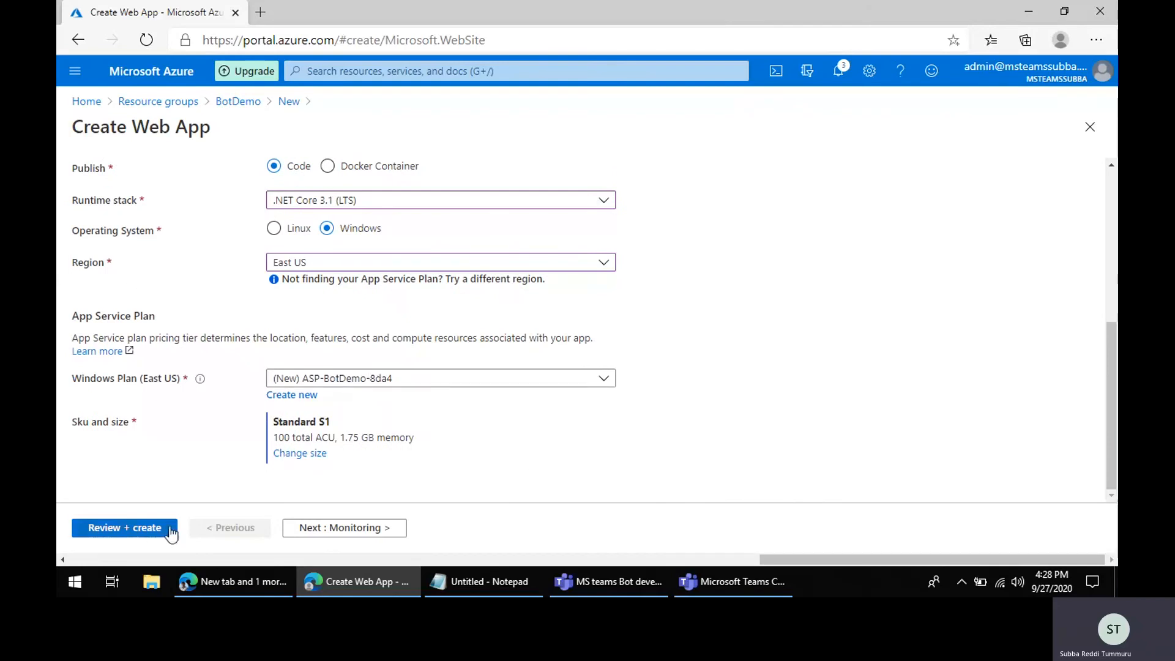
# Step: Step through the Monitoring and Tags pages to Review + create and create the web app
pyautogui.click(341, 527)
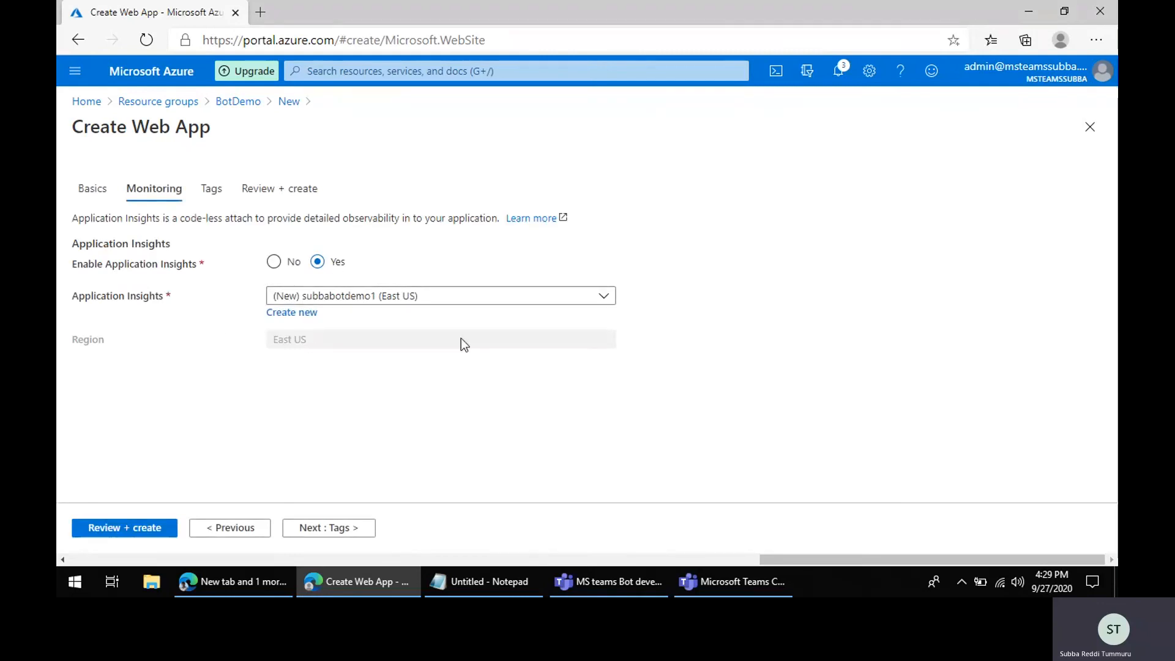
pyautogui.click(328, 527)
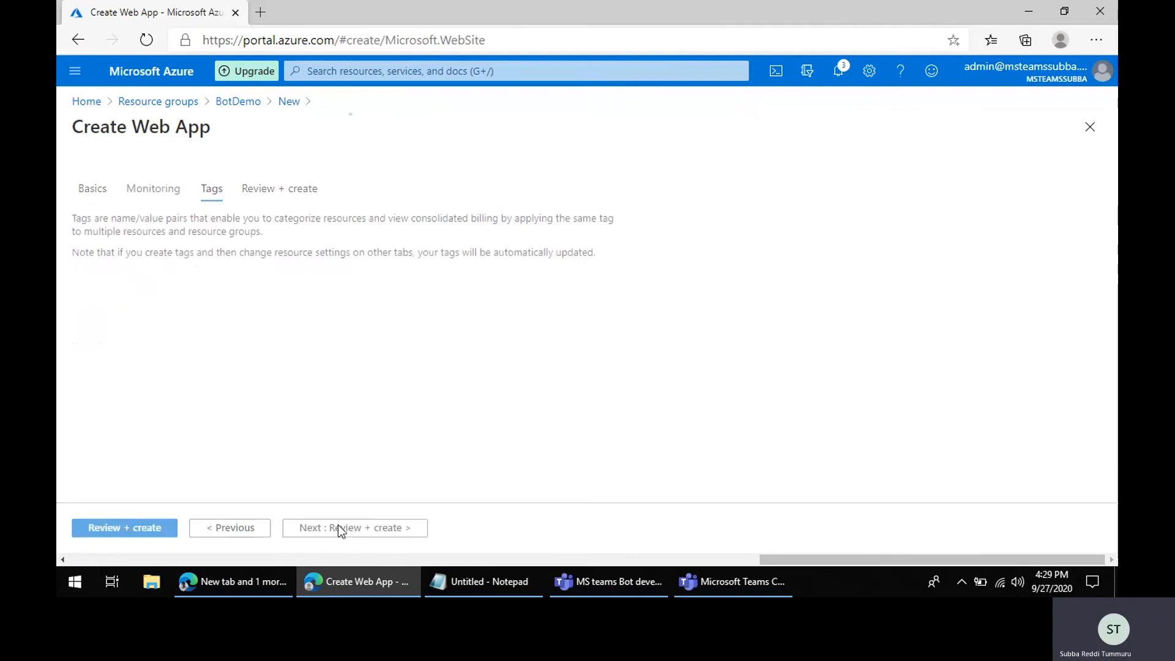
pyautogui.click(336, 527)
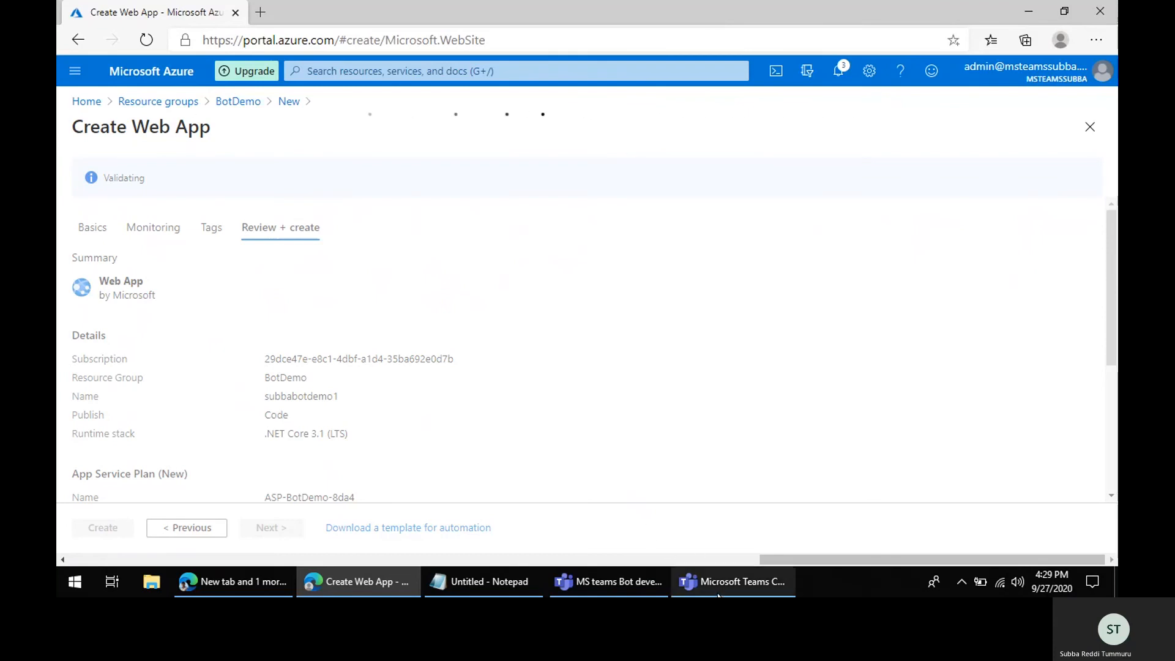
pyautogui.click(606, 588)
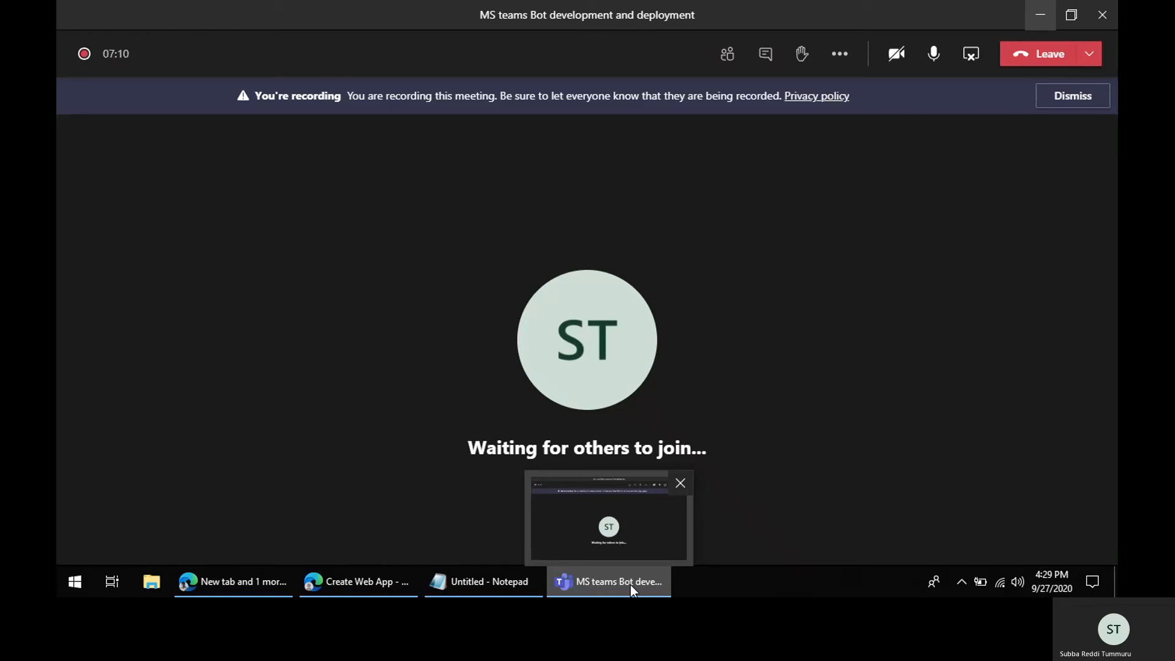
pyautogui.click(630, 585)
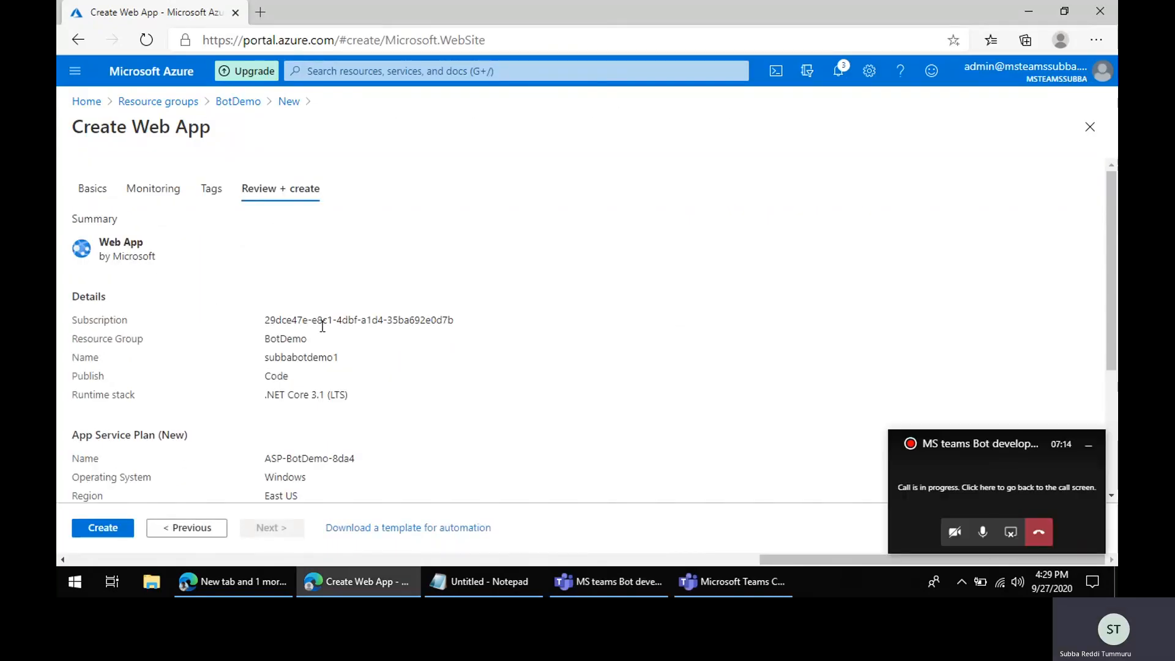
pyautogui.click(104, 531)
# Step: Open the newly deployed web app resource
pyautogui.click(1088, 446)
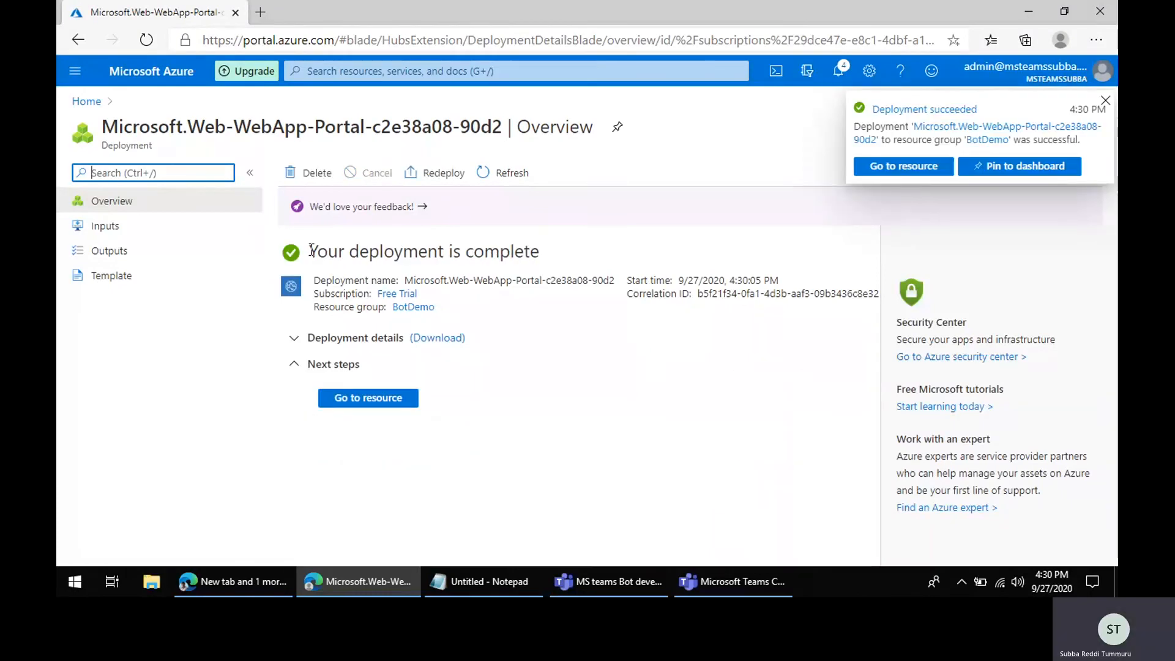
pyautogui.click(369, 399)
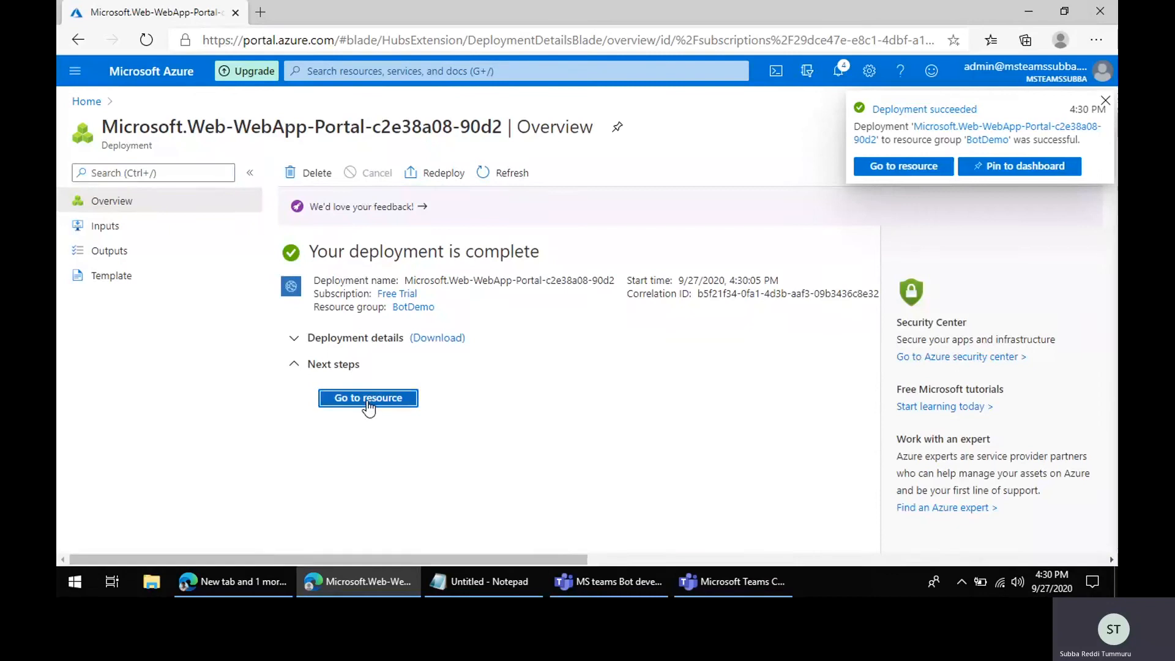
pyautogui.click(1106, 101)
pyautogui.click(544, 232)
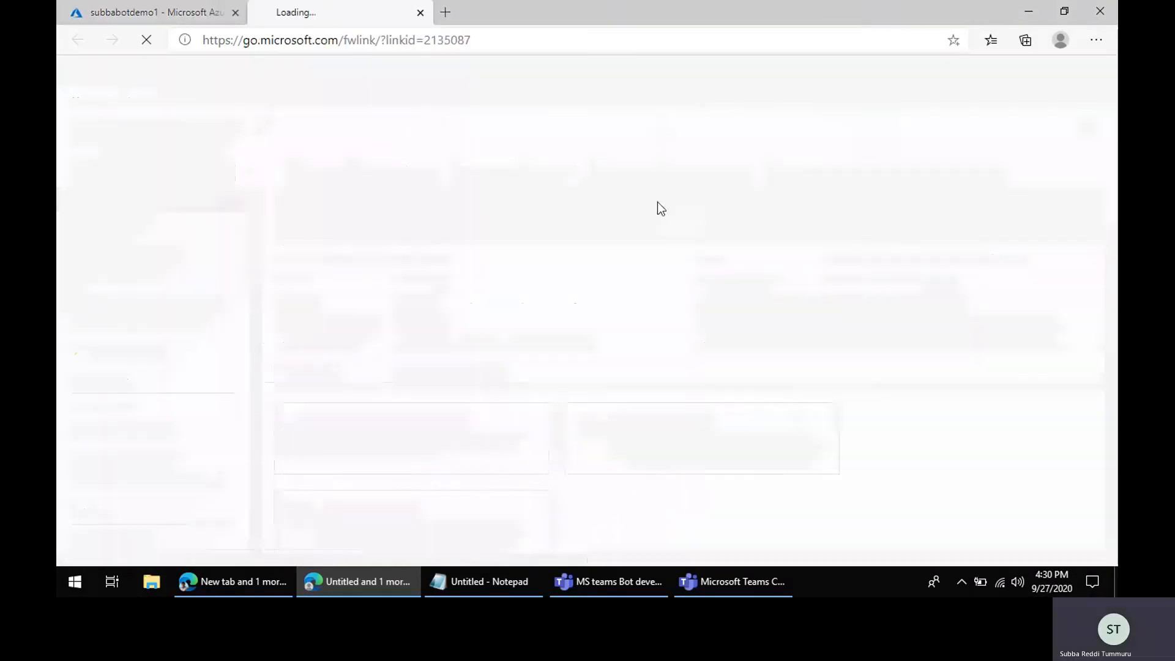
pyautogui.click(421, 12)
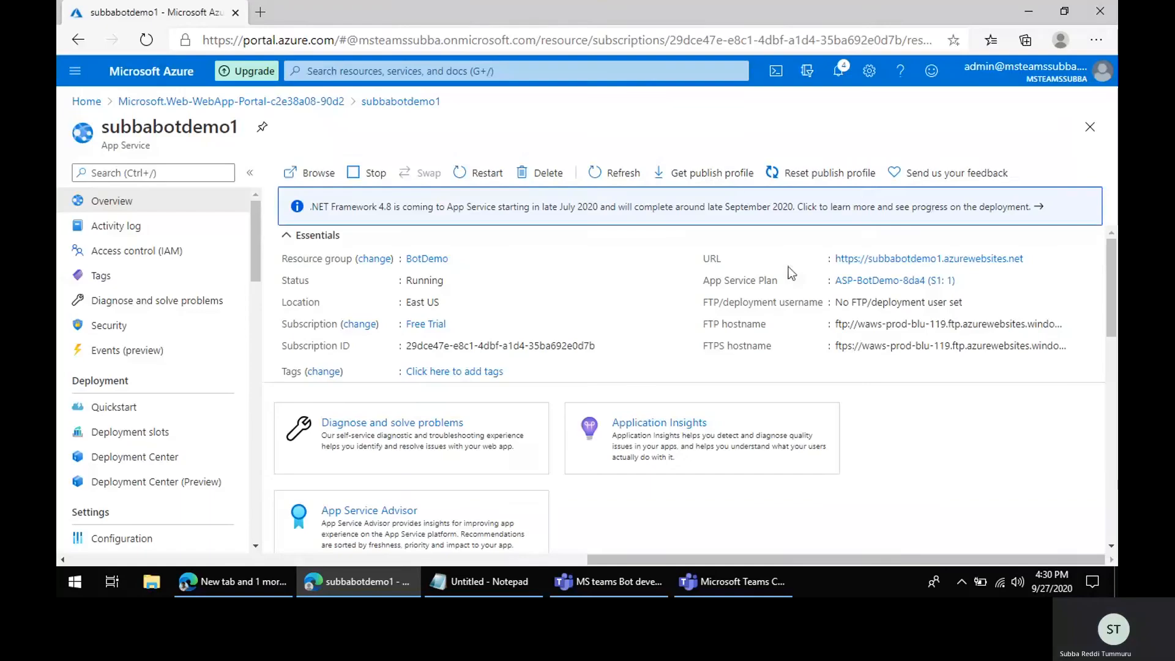
# Step: Download the web app's publish profile and show the subbabotdemo1.PublishSettings file in its folder
pyautogui.click(719, 177)
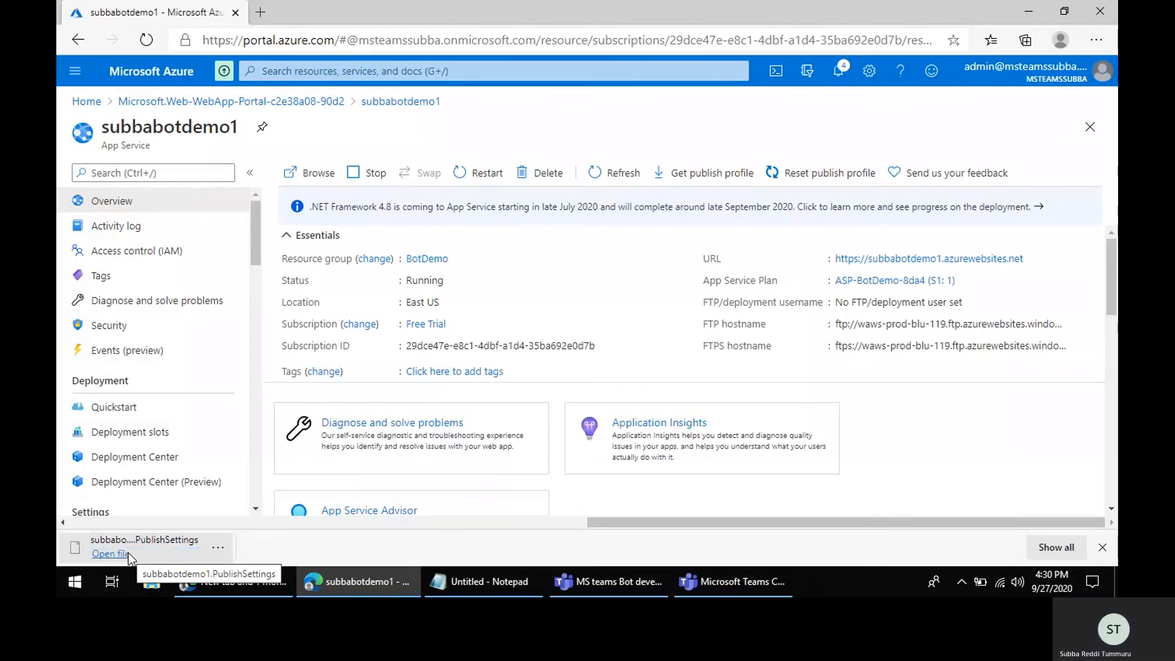
pyautogui.click(217, 550)
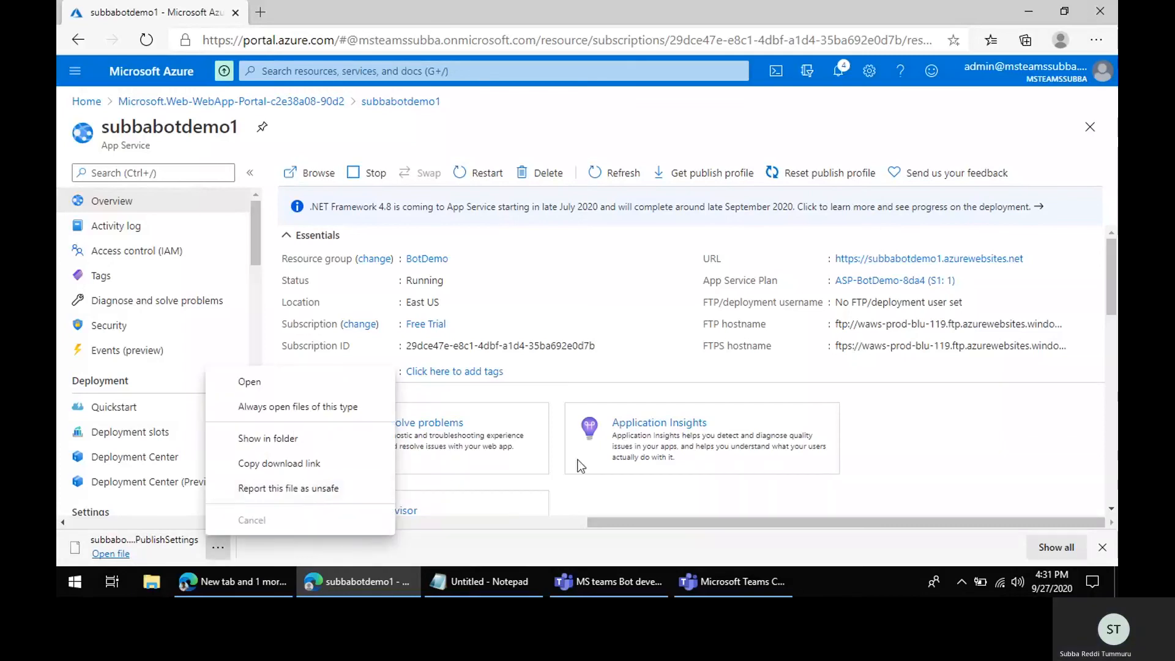
pyautogui.click(566, 120)
pyautogui.click(218, 548)
pyautogui.click(320, 440)
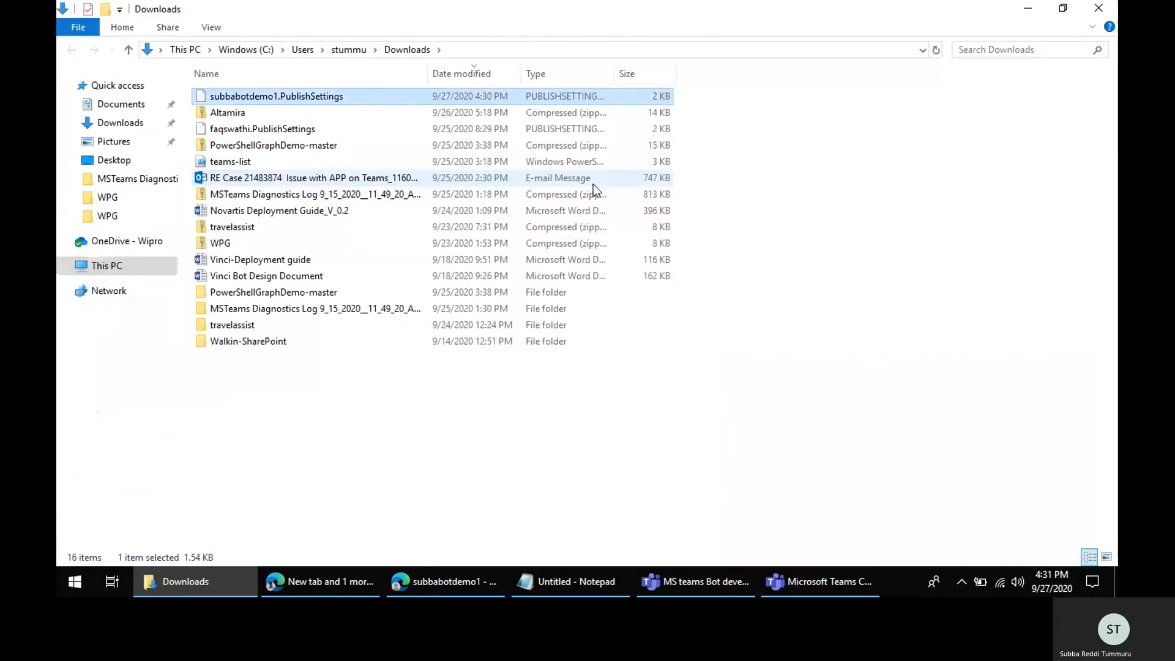
pyautogui.click(1090, 22)
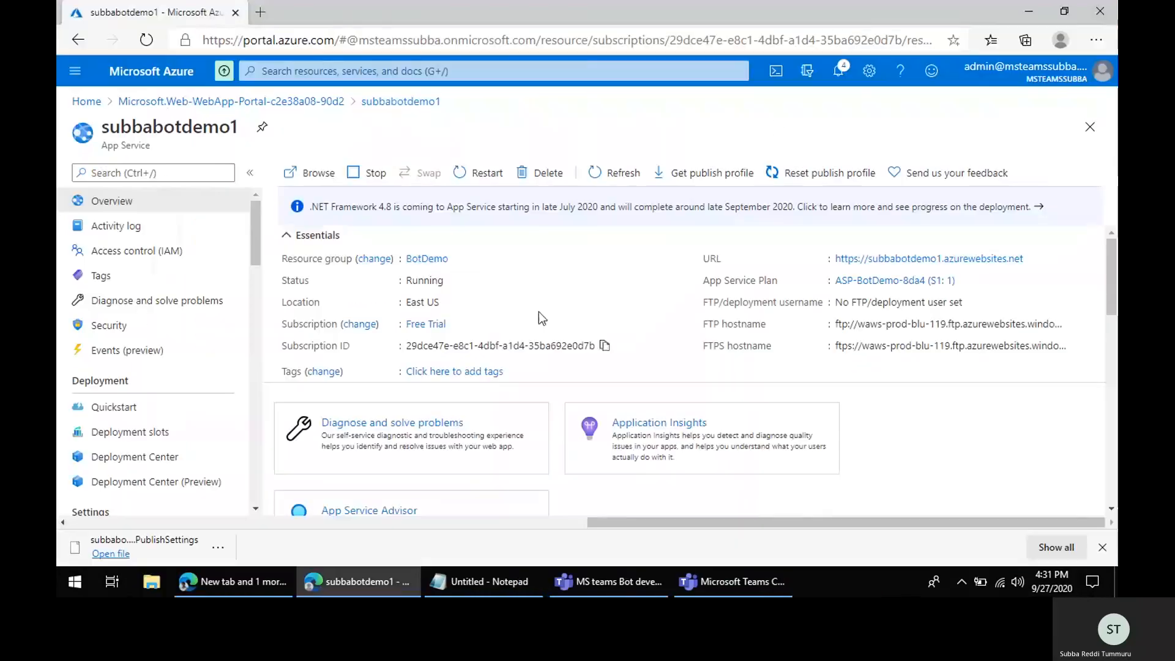
# Step: Open portal.office.com in a new browser tab and launch Outlook from the Office home page
pyautogui.click(260, 12)
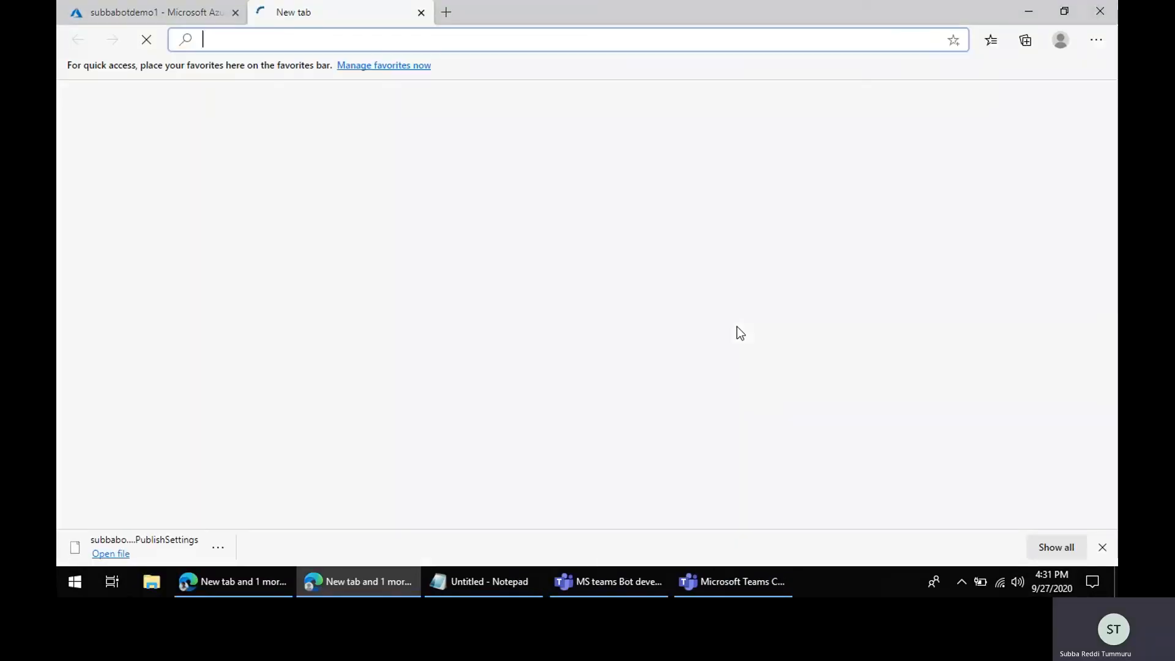
pyautogui.write('out')
pyautogui.press('BackSpace')
pyautogui.press('BackSpace')
pyautogui.press('BackSpace')
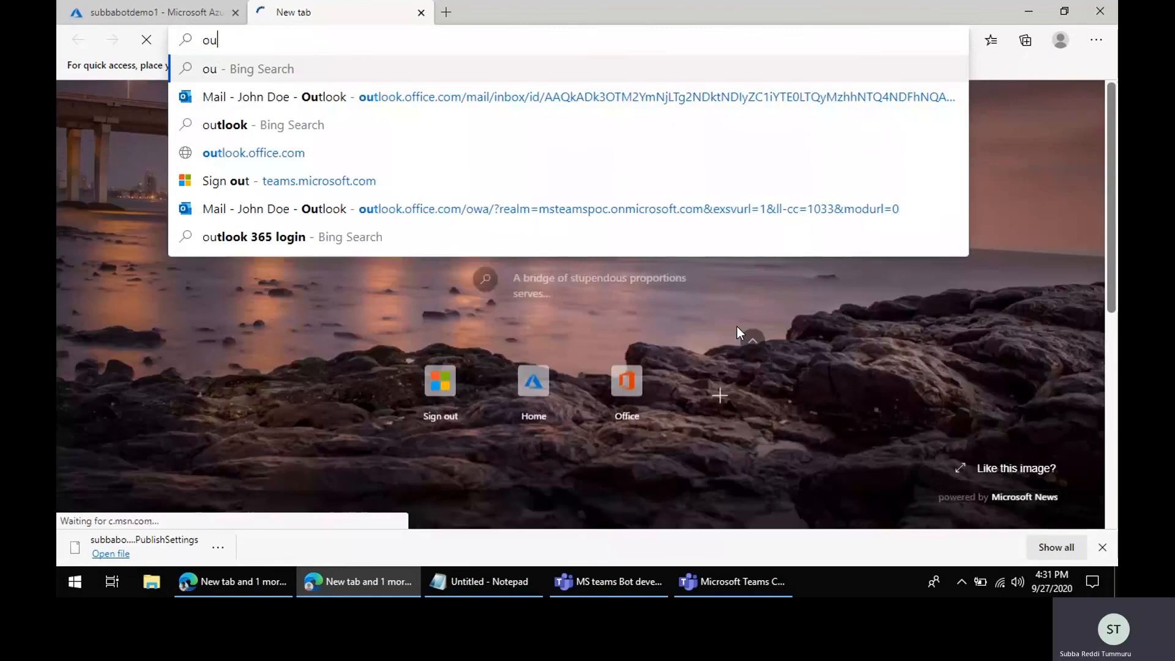
pyautogui.write('portal.office.com')
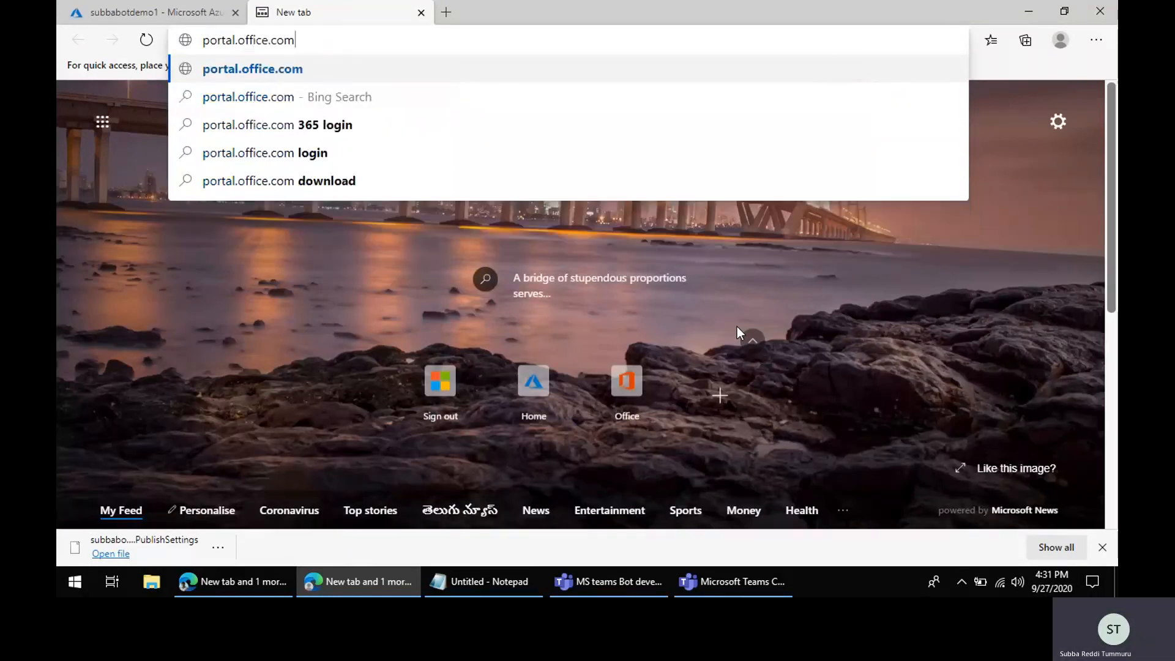
pyautogui.press('Return')
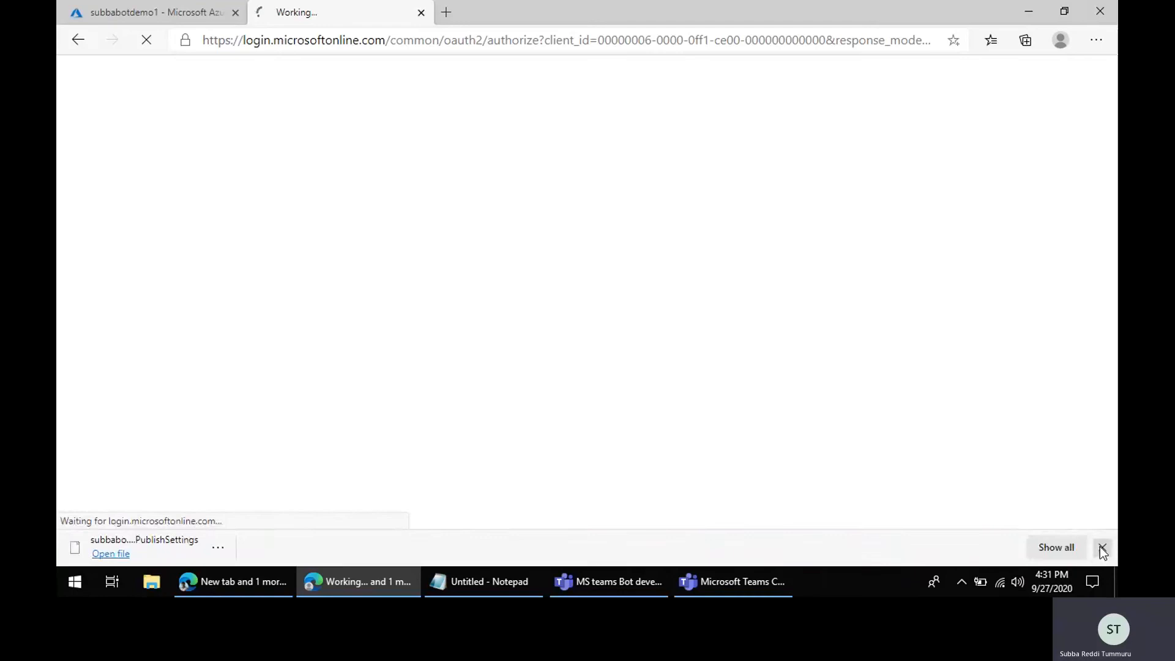
pyautogui.click(1099, 547)
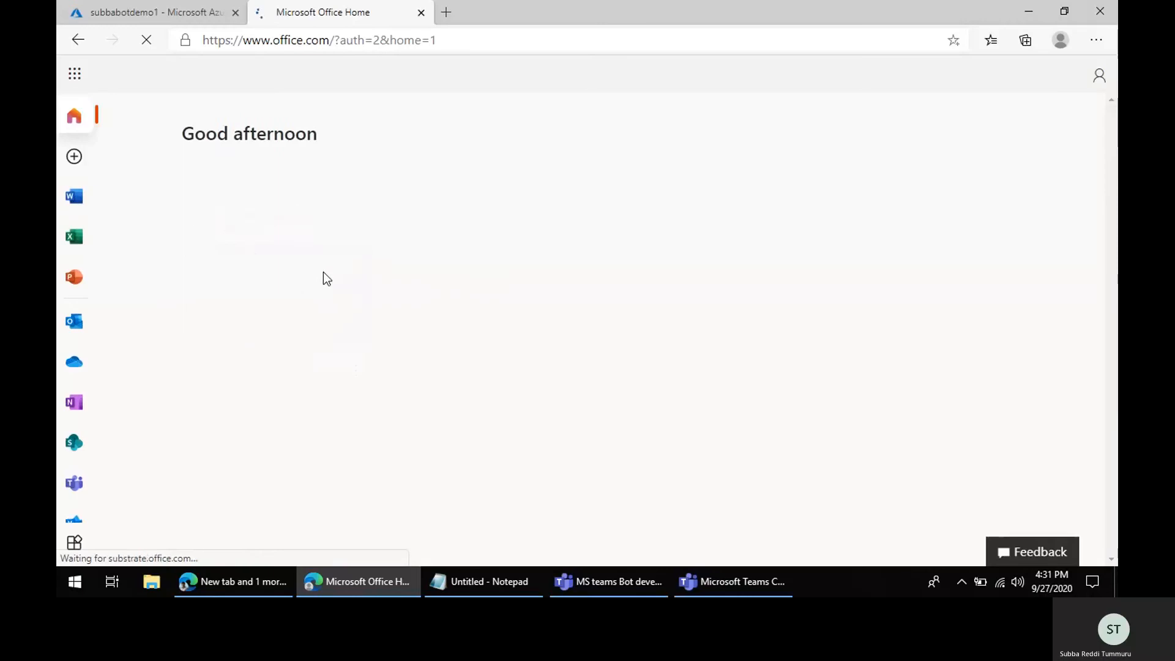
pyautogui.click(74, 319)
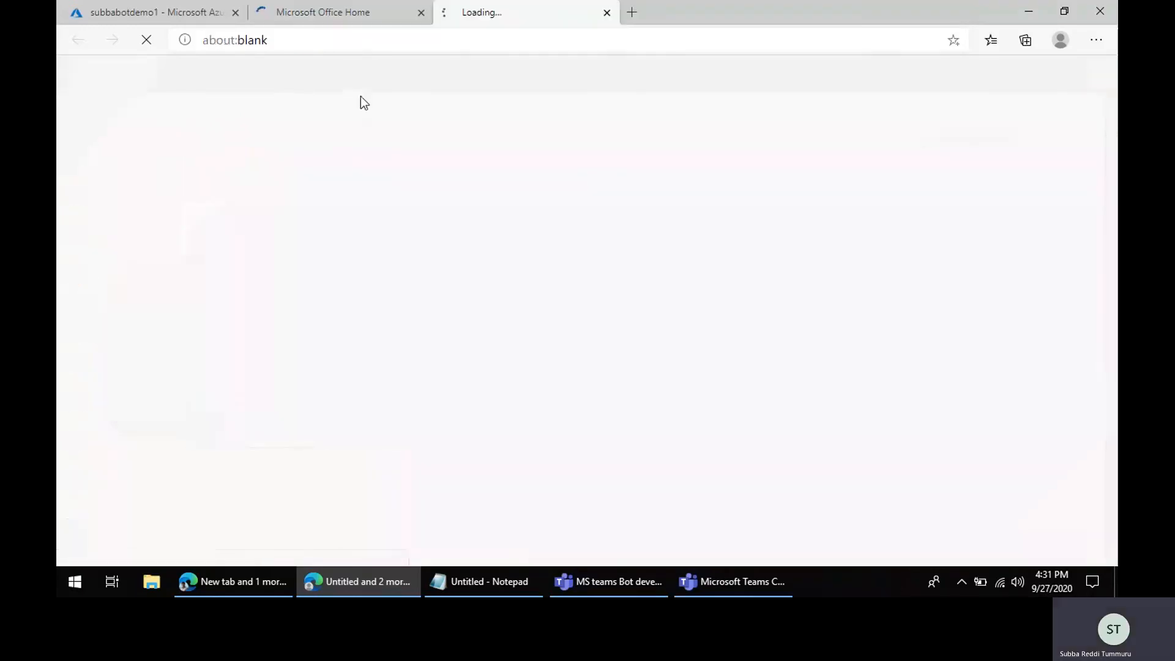
# Step: Switch to the Teams meeting window and stop sharing the screen
pyautogui.click(621, 586)
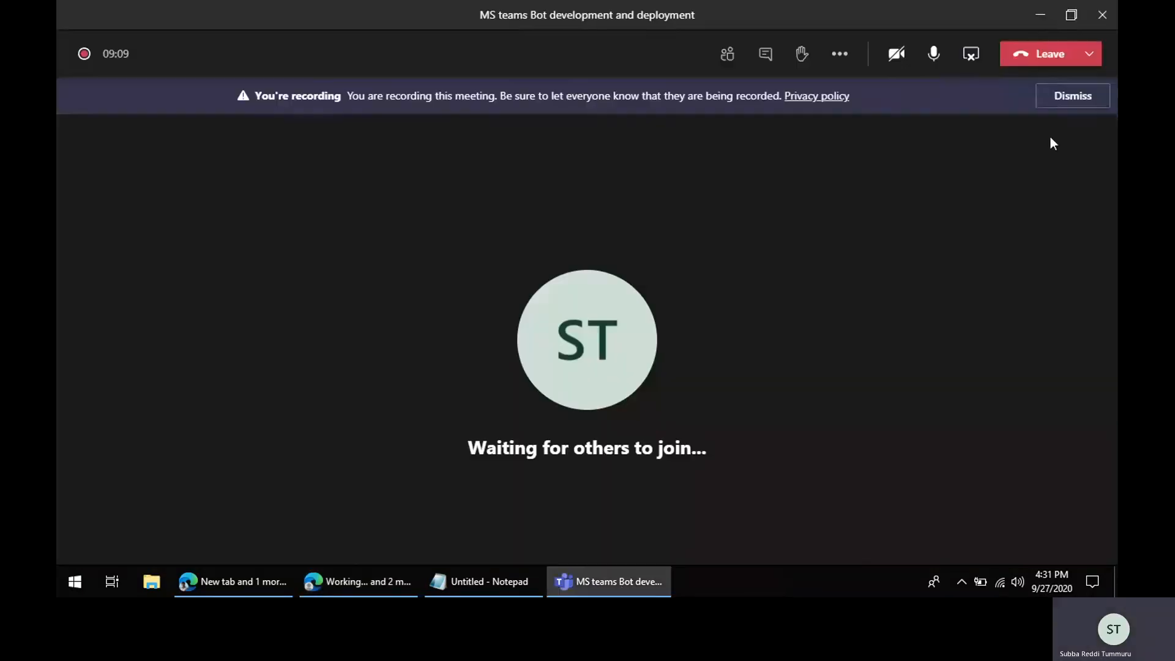
pyautogui.click(974, 58)
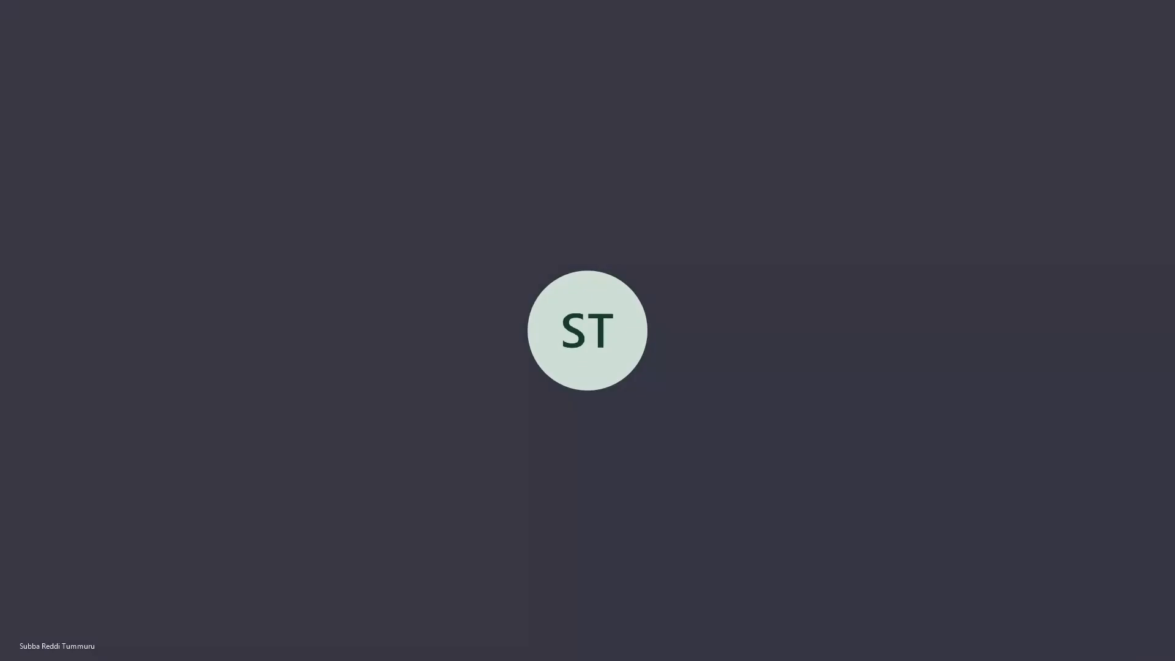
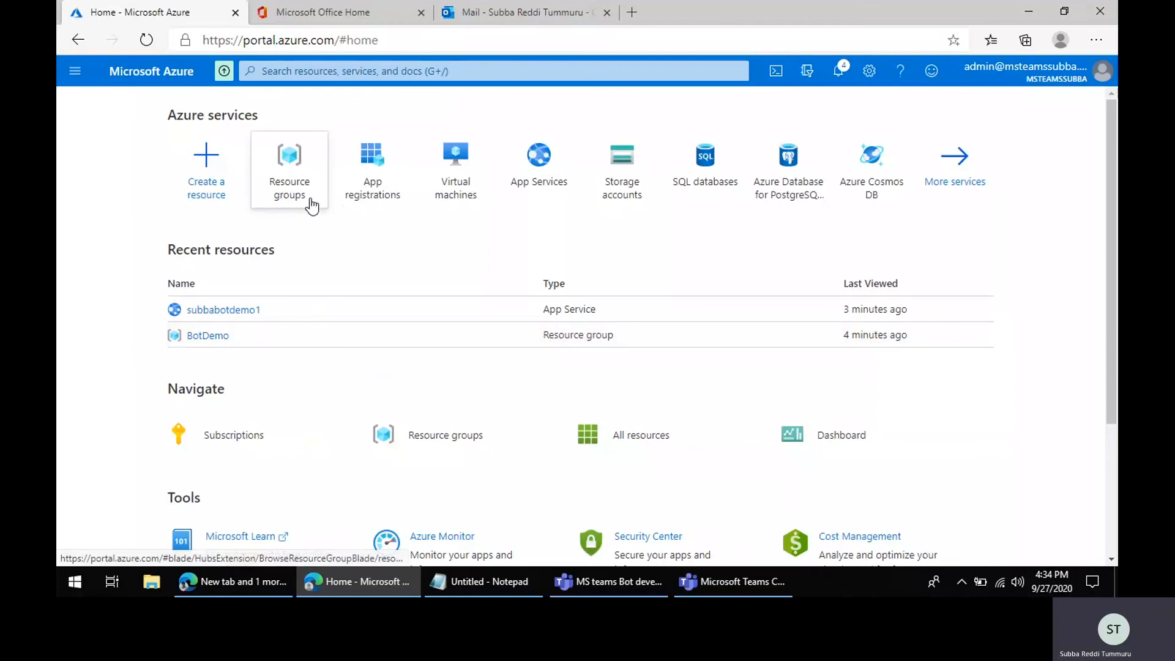
# Step: Start creating a Bot Channels Registration resource inside the BotDemo resource group
pyautogui.click(289, 175)
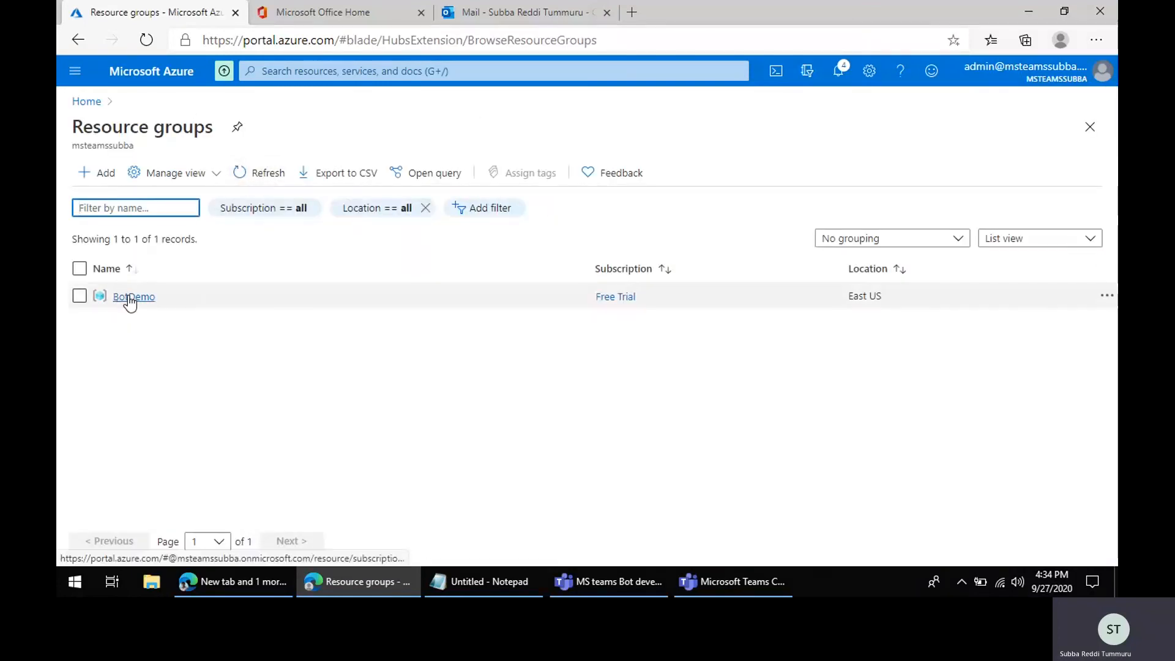
pyautogui.click(128, 297)
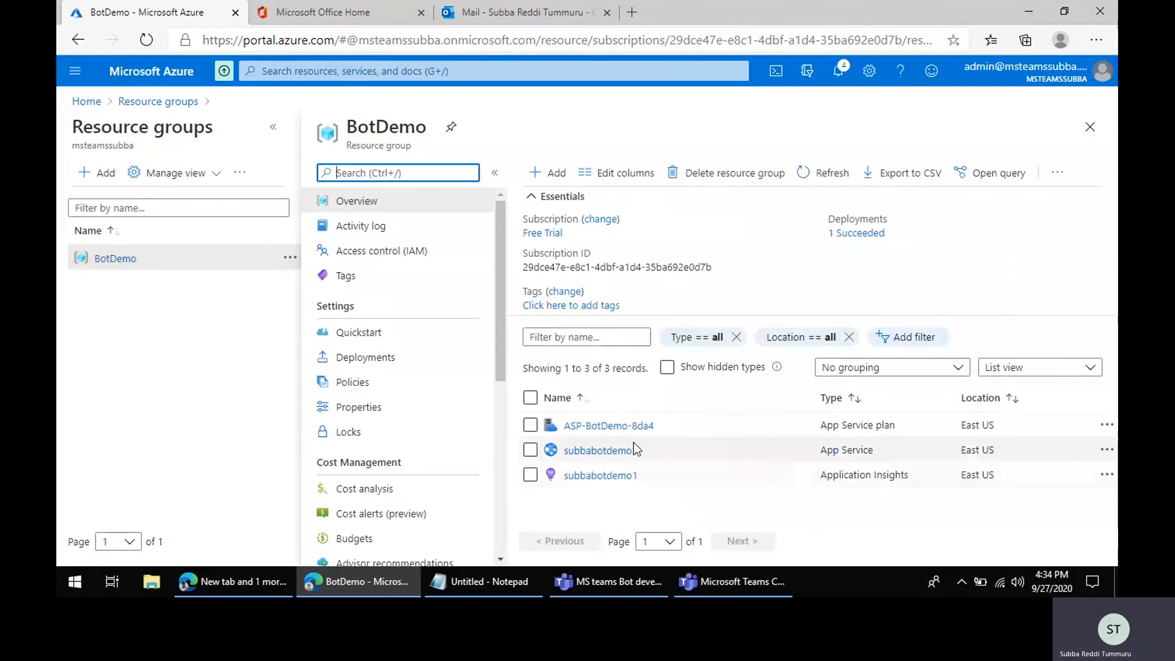
pyautogui.click(555, 175)
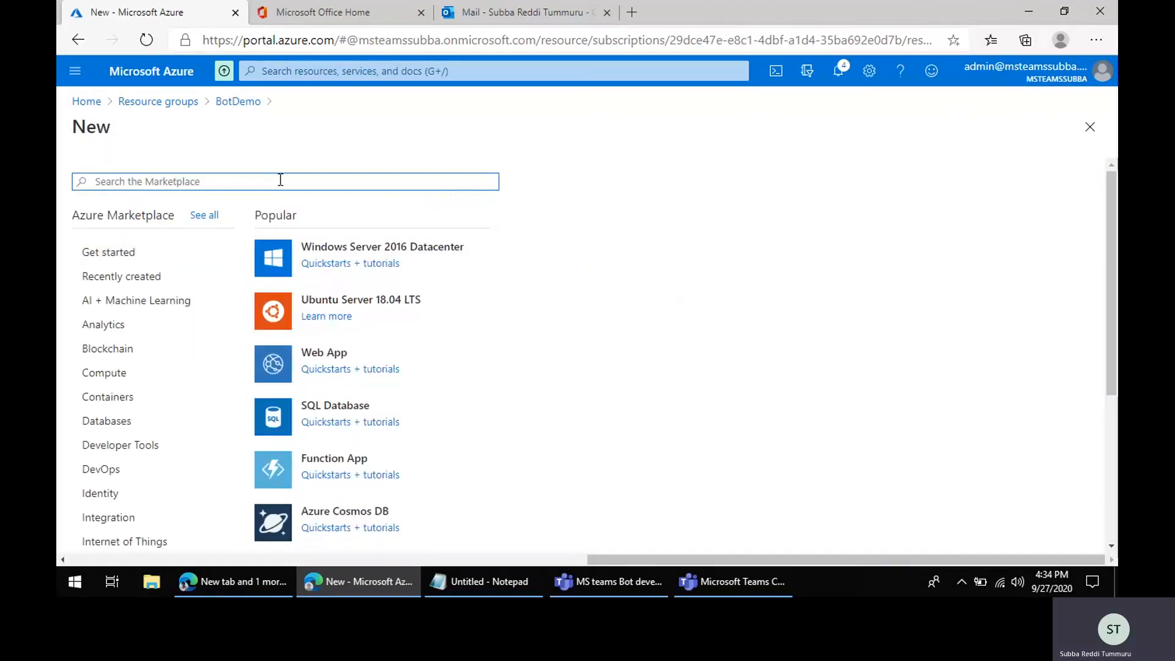
pyautogui.write('Bot channel')
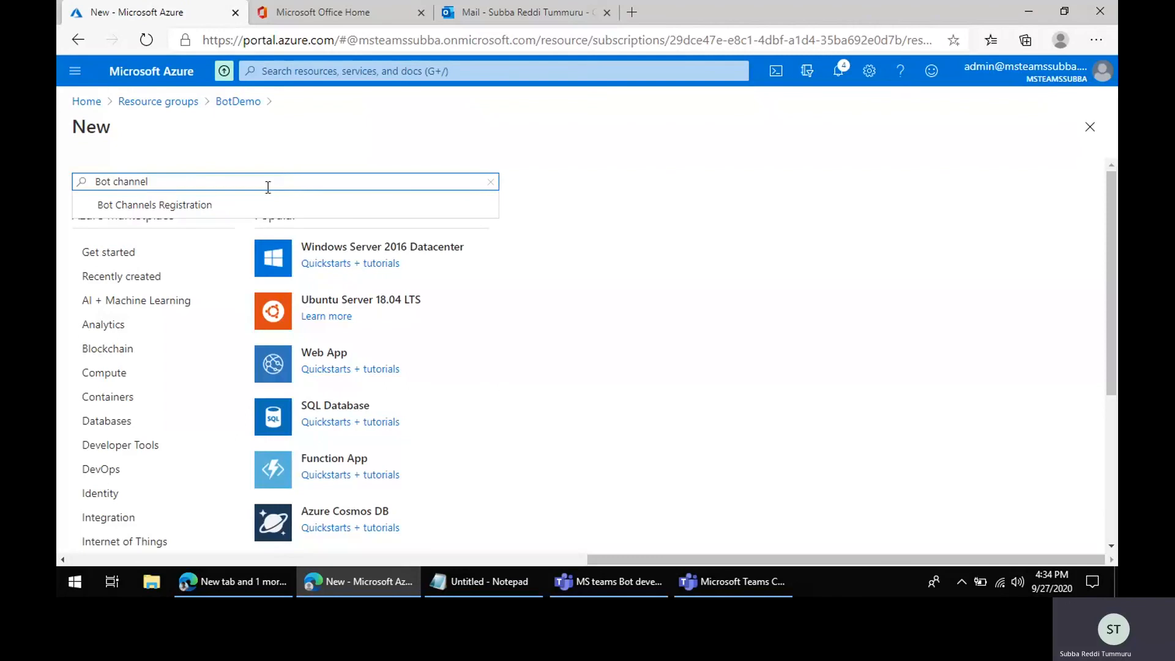
pyautogui.click(208, 208)
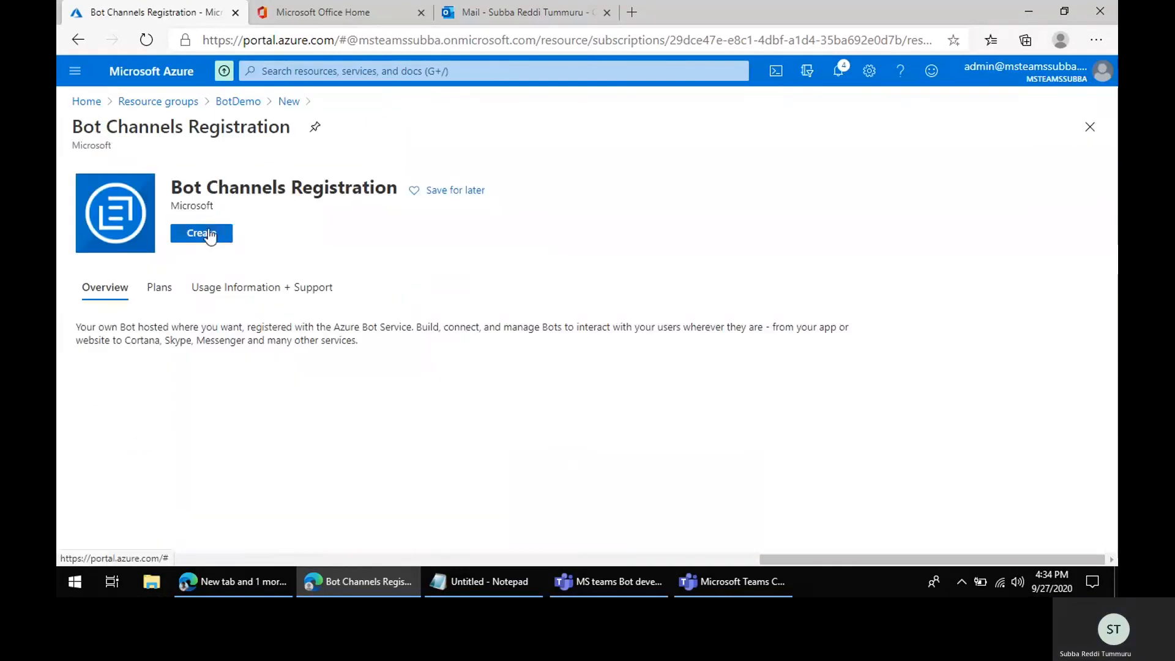
pyautogui.click(208, 234)
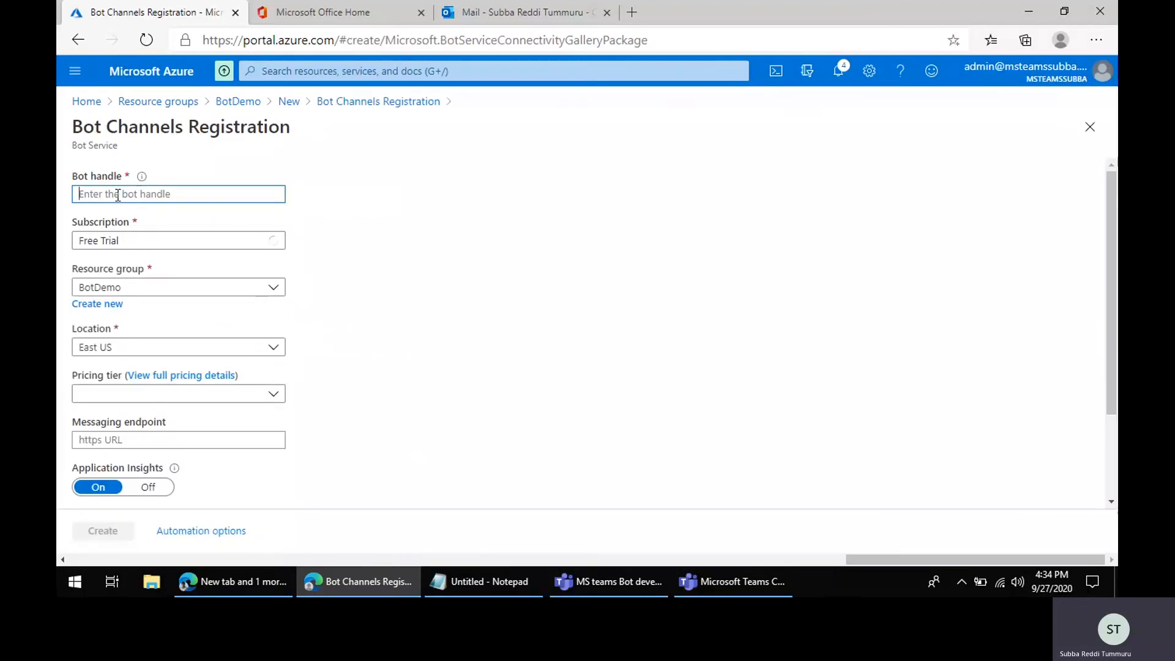
# Step: Set the bot handle to SubbaBotSample
pyautogui.write('Sub')
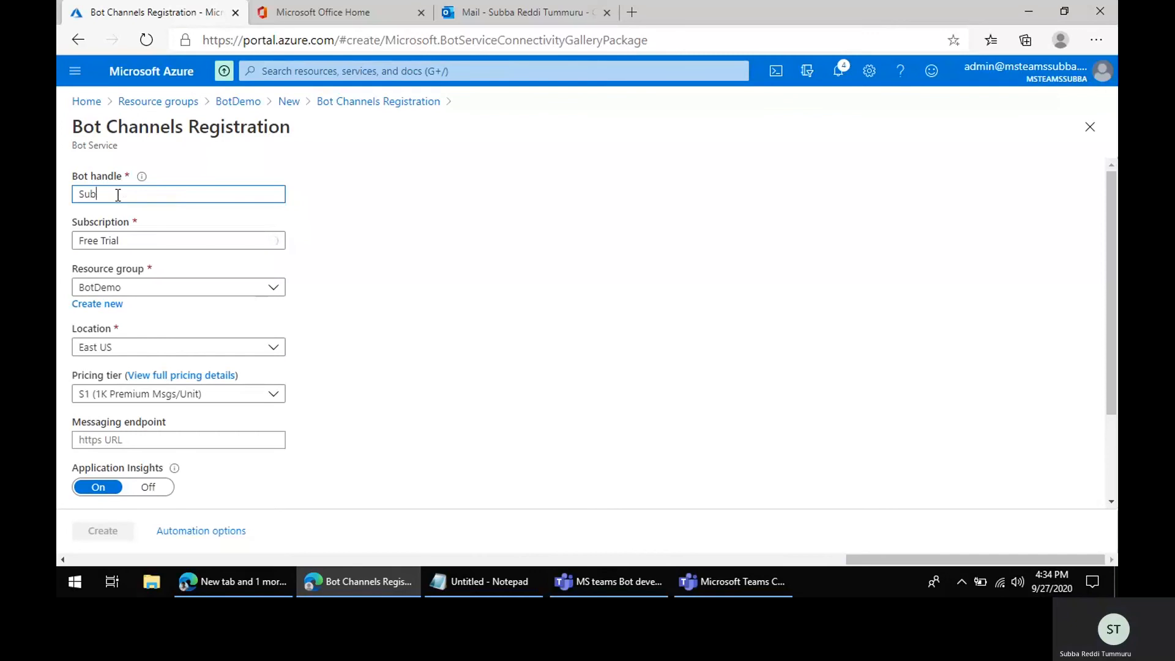
pyautogui.write('ba Bot Samp')
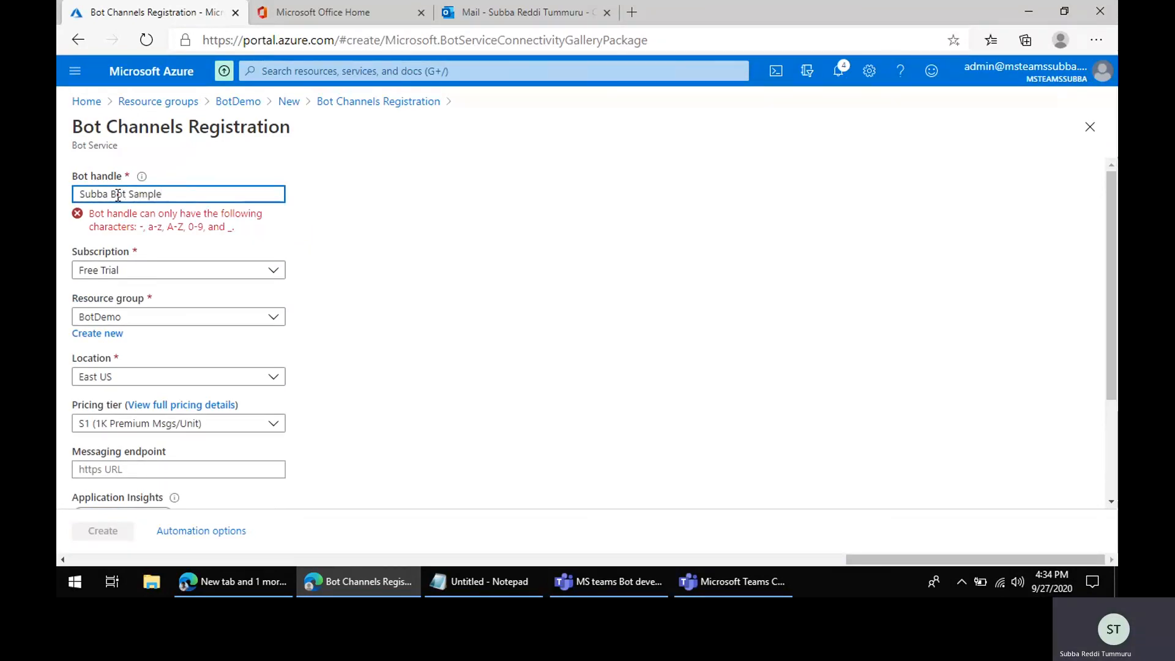
pyautogui.write('le')
pyautogui.hotkey('ctrl', 'Left')
pyautogui.press('BackSpace')
pyautogui.hotkey('ctrl', 'Left')
pyautogui.press('BackSpace')
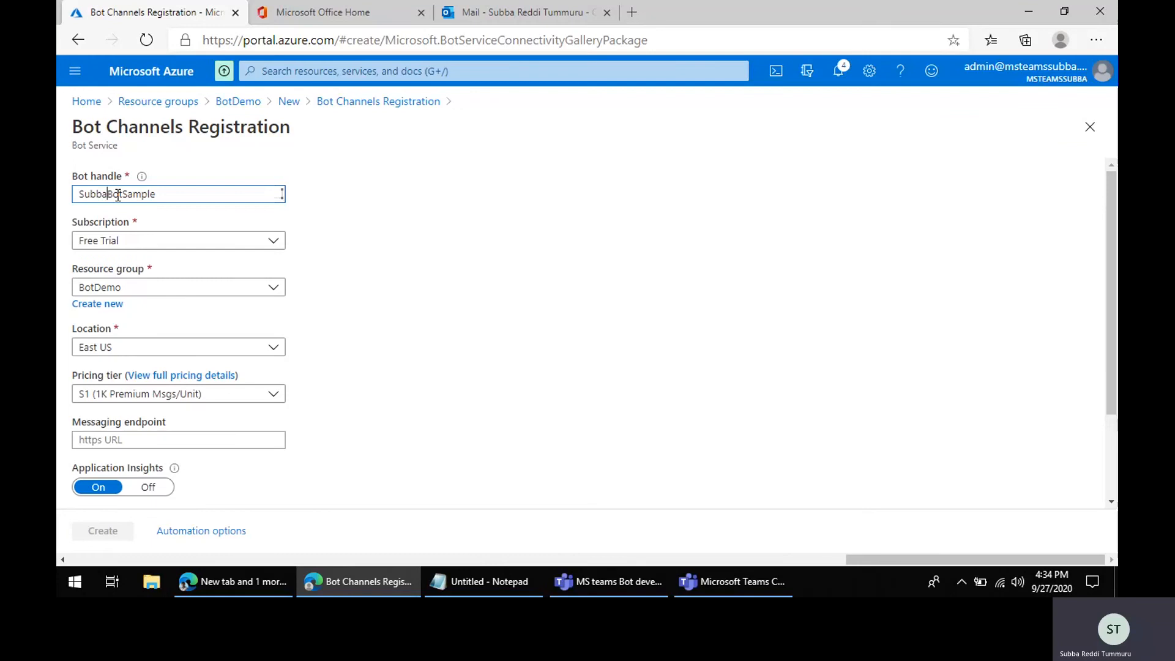
pyautogui.doubleClick(118, 195)
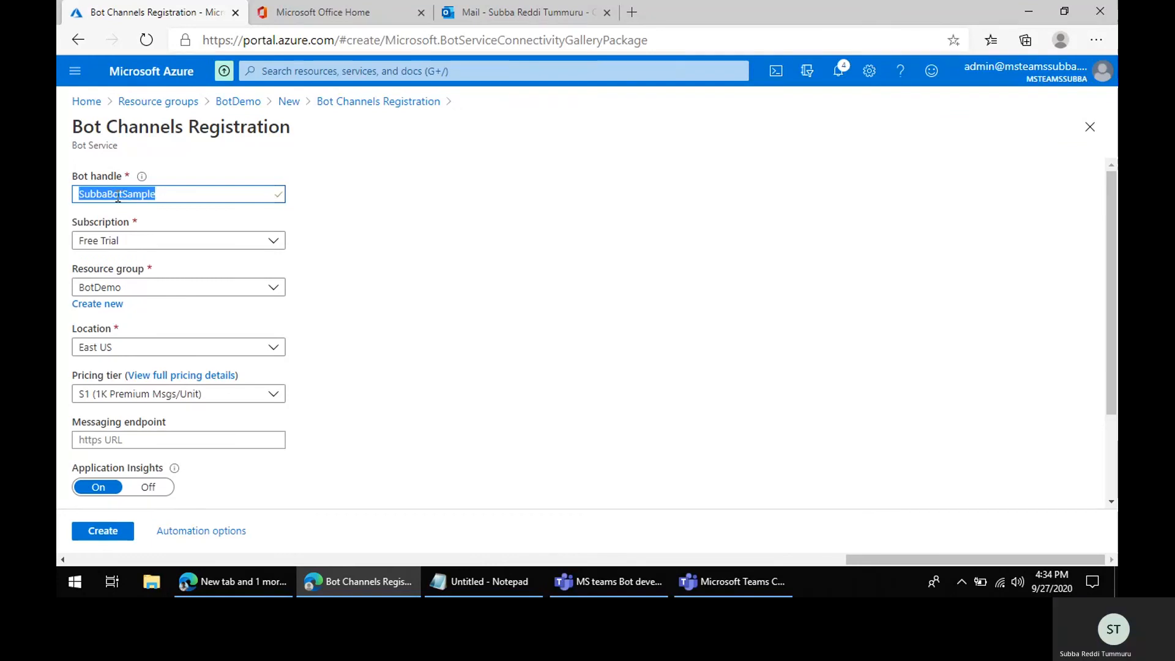
pyautogui.click(388, 217)
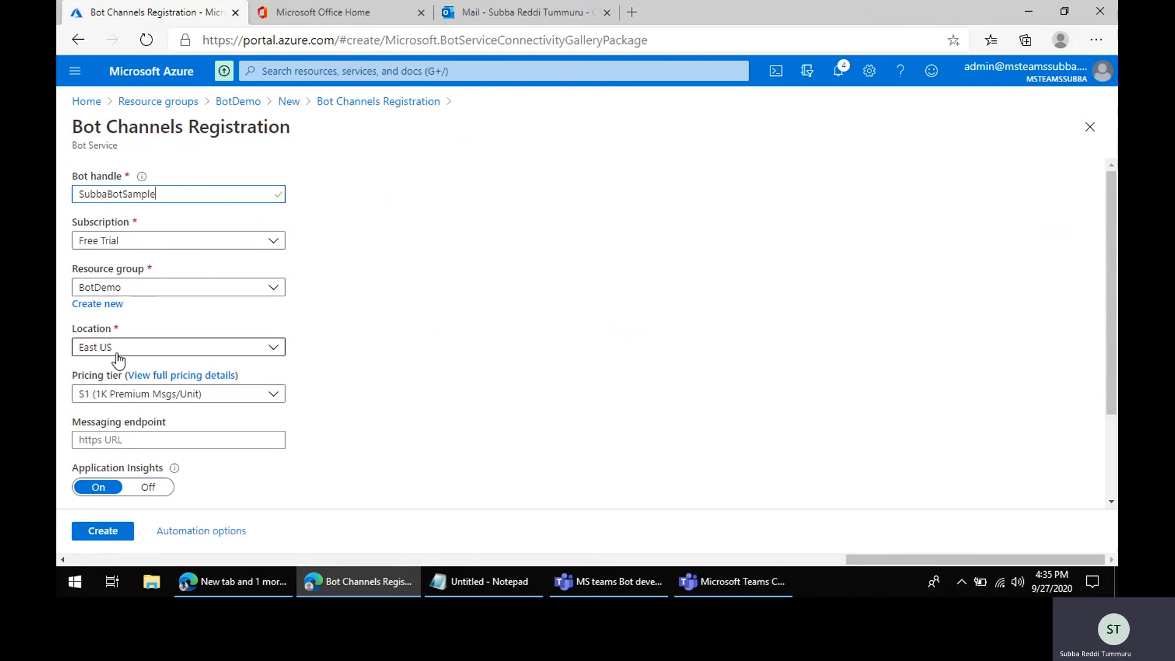
pyautogui.scroll(-3, 267, 446)
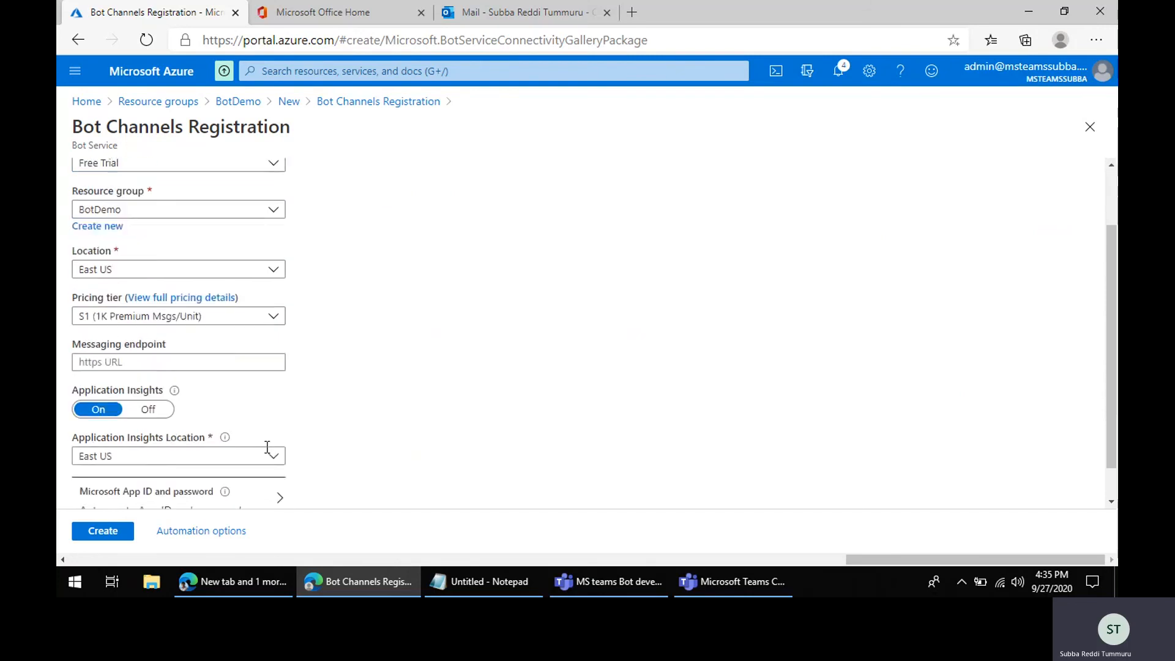
pyautogui.click(152, 336)
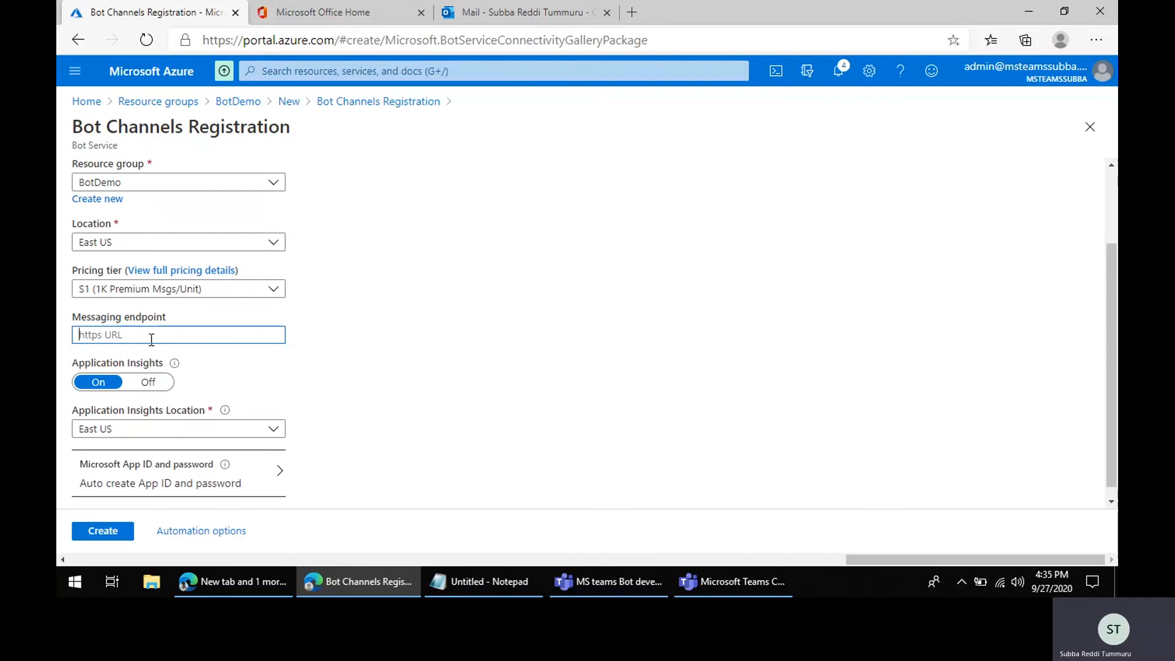
pyautogui.scroll(1, 150, 367)
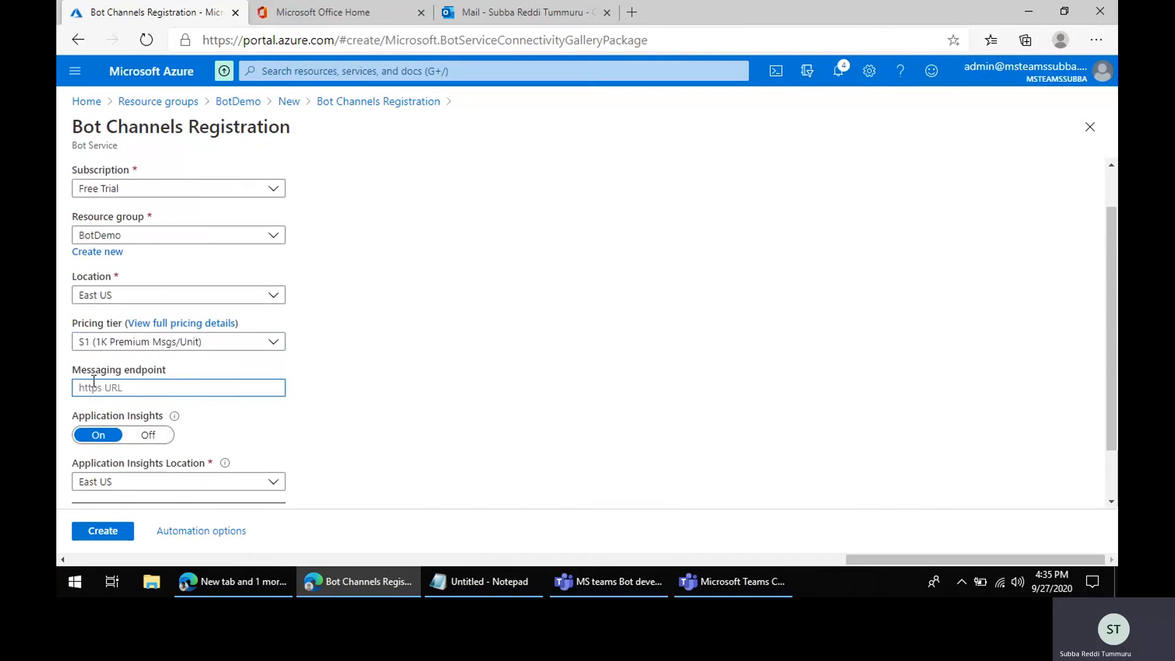
pyautogui.click(245, 117)
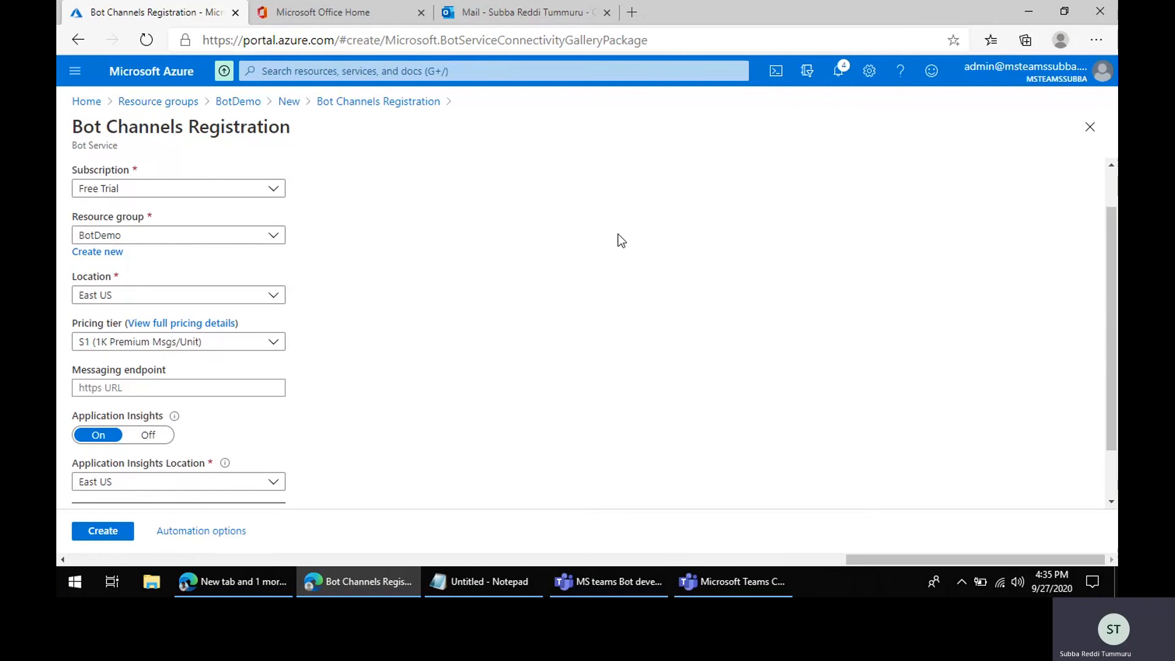
pyautogui.click(236, 106)
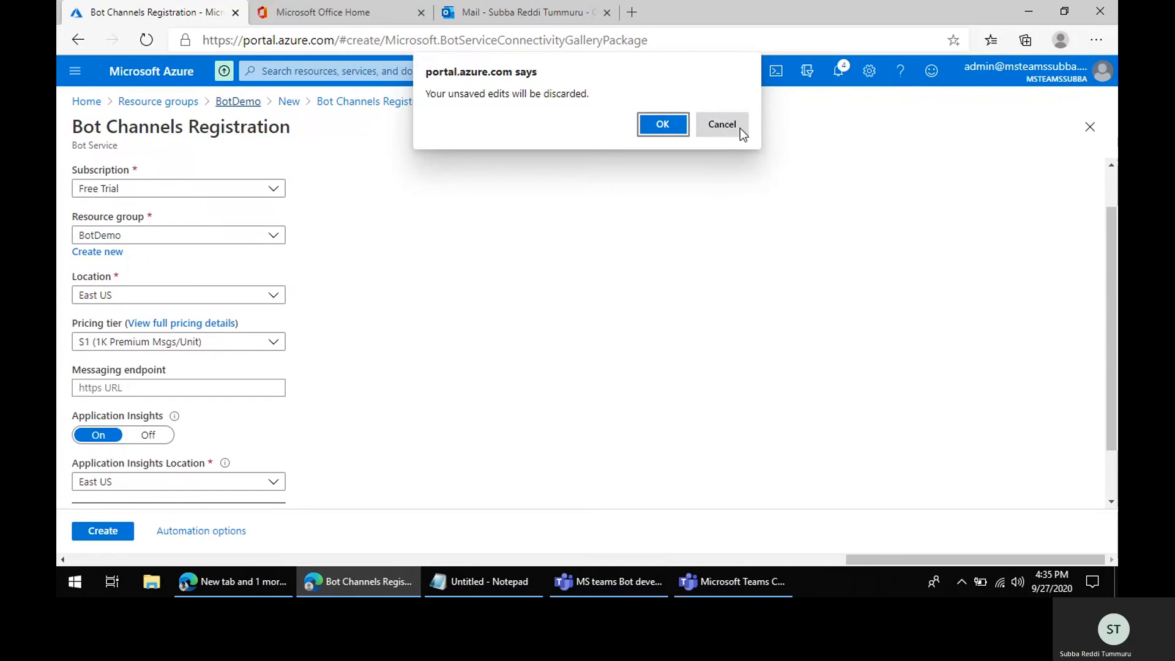
pyautogui.click(722, 125)
# Step: Create a new Microsoft App ID for the bot, pasting the client ID saved in Notepad
pyautogui.click(176, 389)
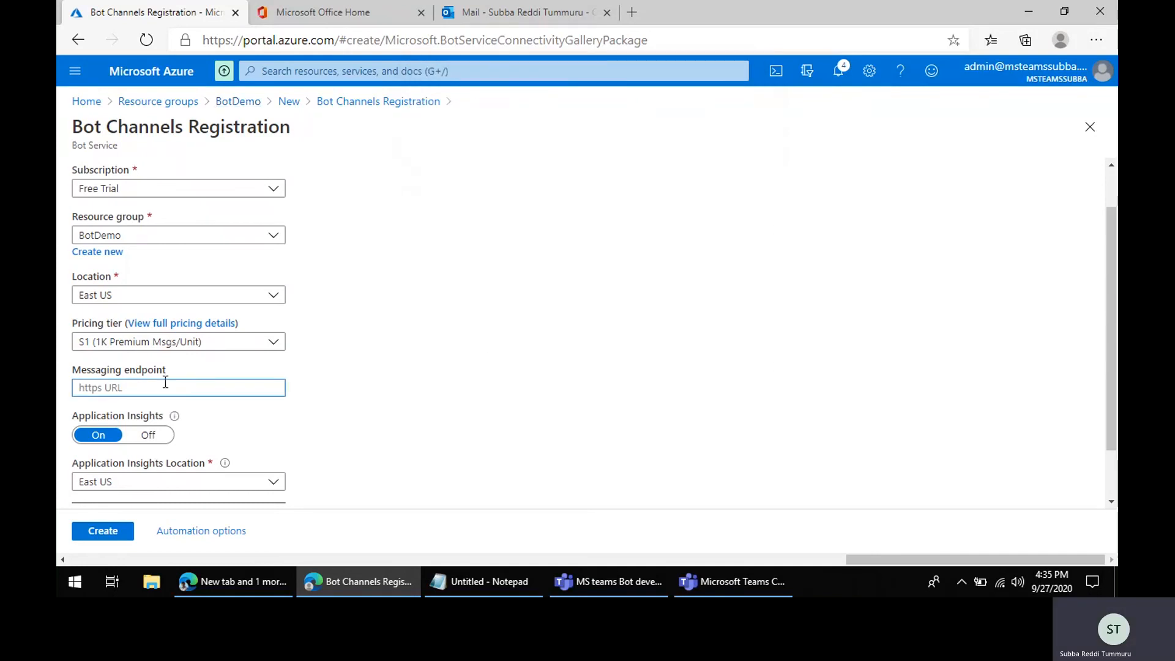
pyautogui.scroll(-1, 392, 431)
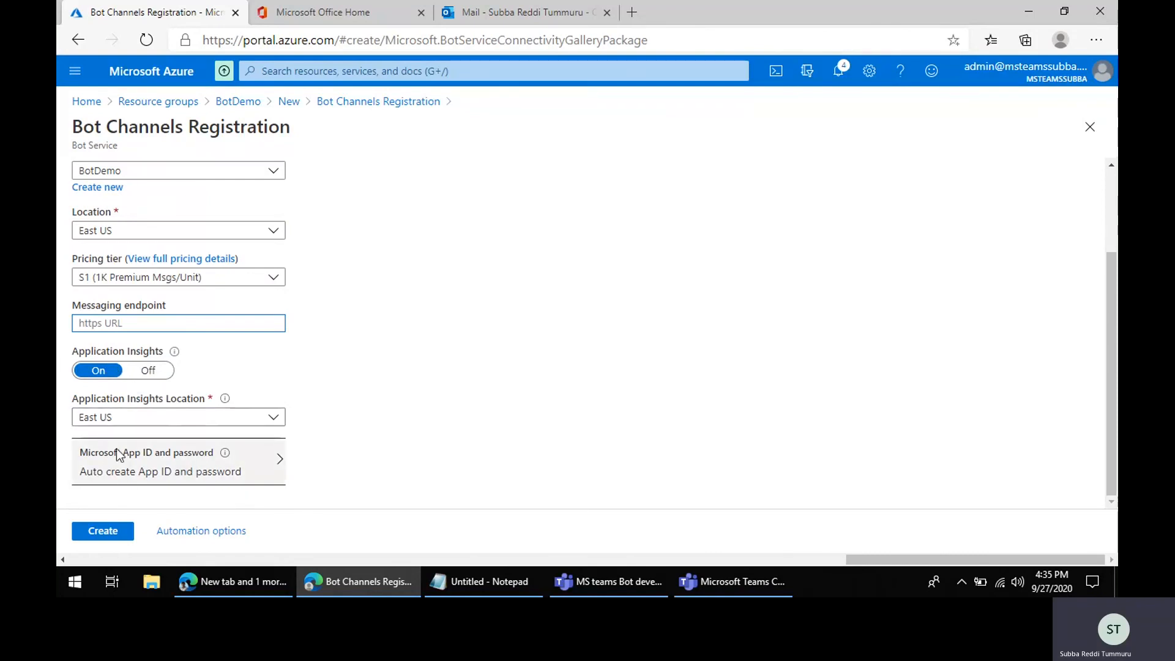
pyautogui.click(199, 478)
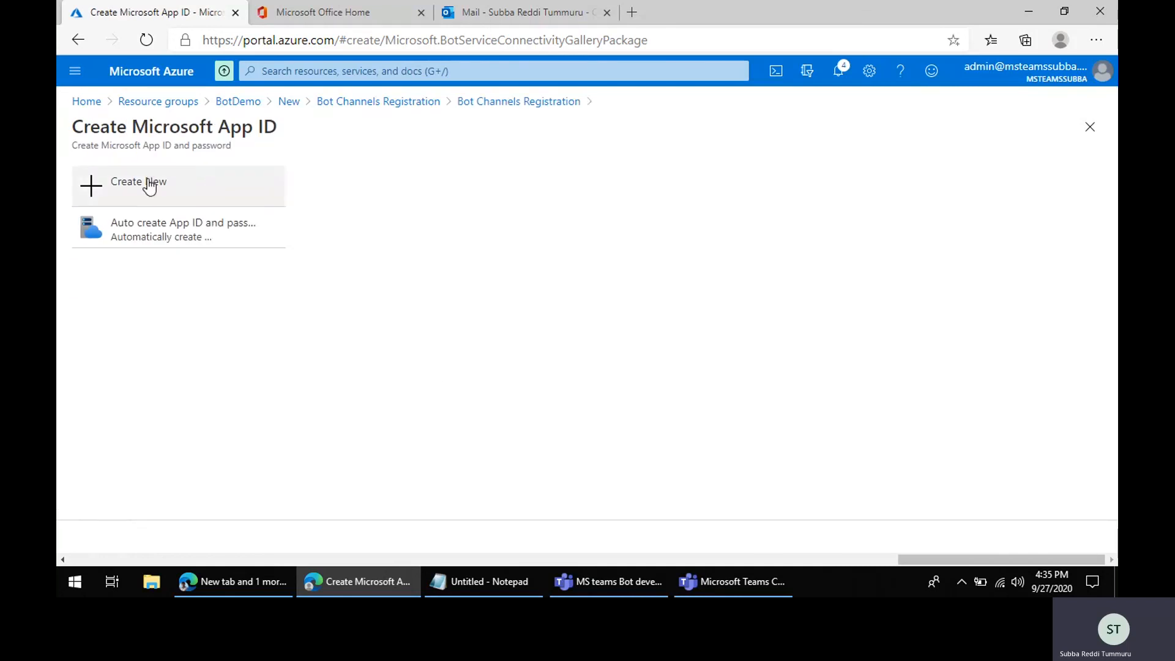
pyautogui.click(150, 186)
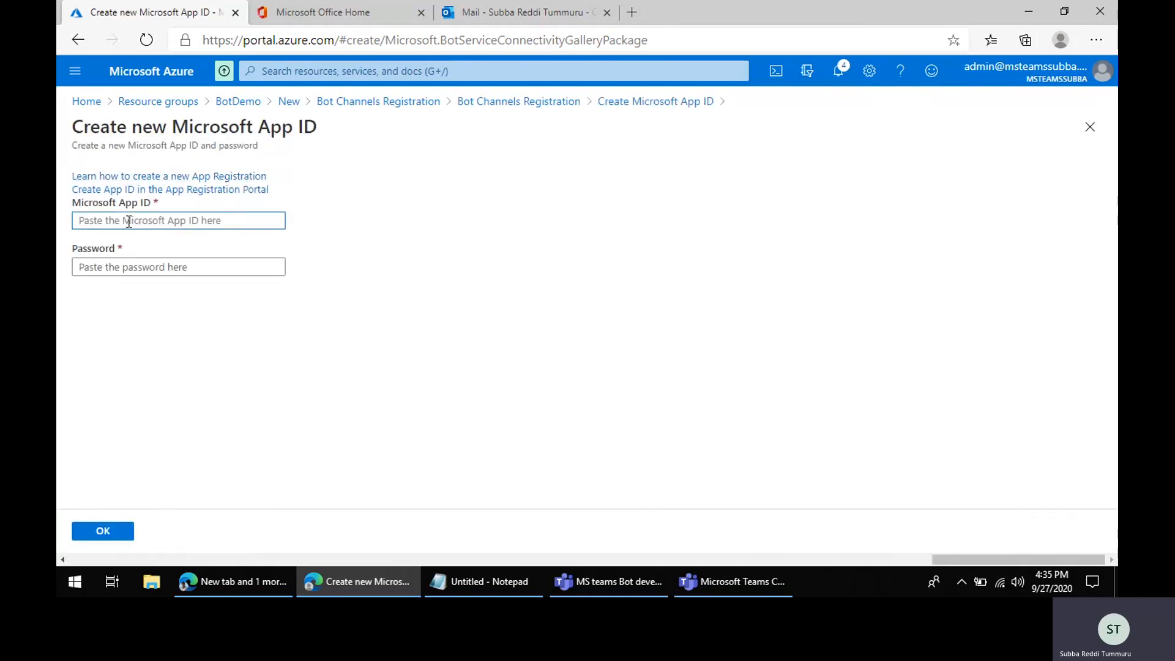
pyautogui.click(484, 581)
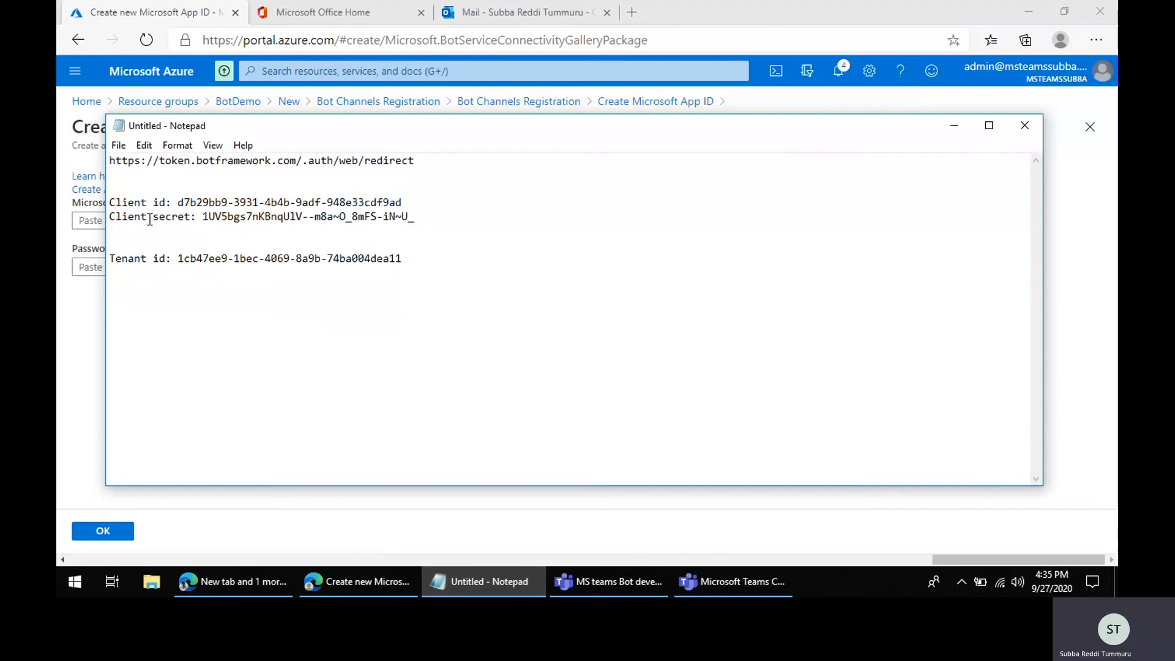
pyautogui.moveTo(177, 204); pyautogui.dragTo(413, 200)
pyautogui.hotkey('ctrl', 'c')
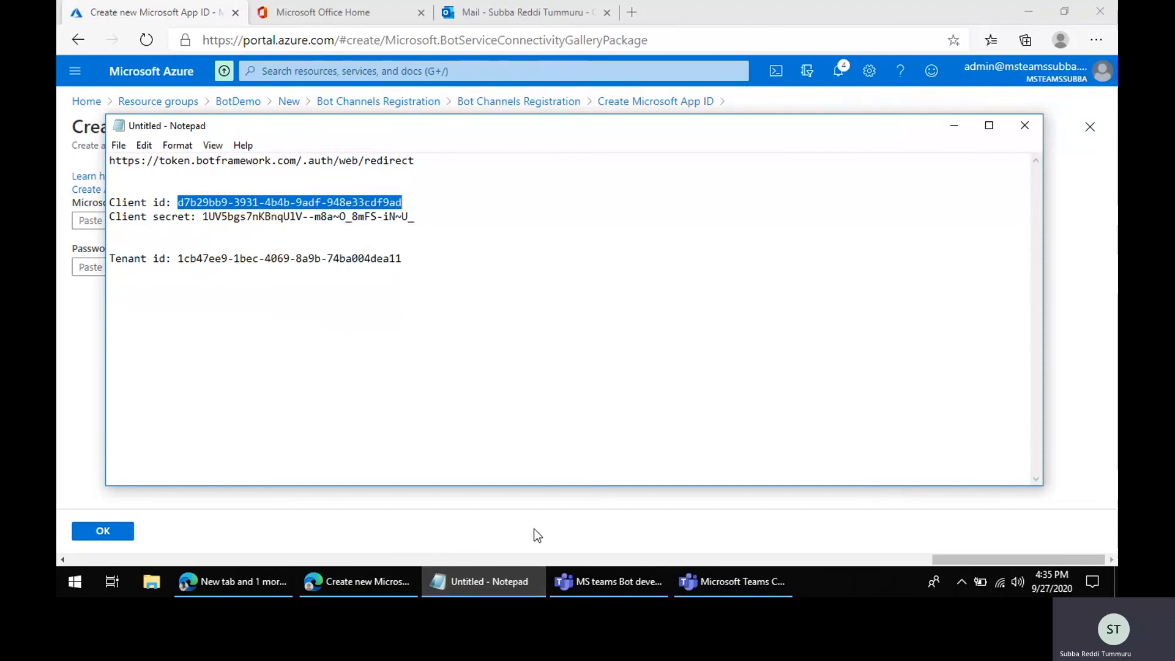
pyautogui.click(483, 581)
pyautogui.hotkey('ctrl', 'v')
pyautogui.click(159, 267)
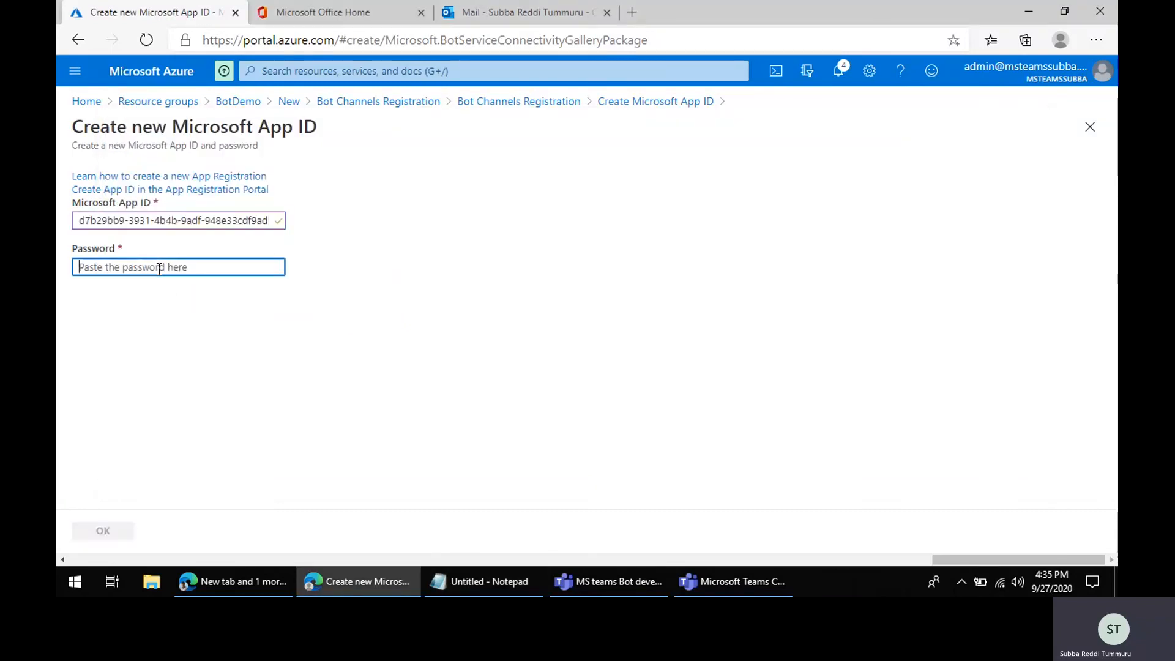
# Step: Copy the client secret from Notepad into the app's password field and confirm the App ID
pyautogui.click(511, 585)
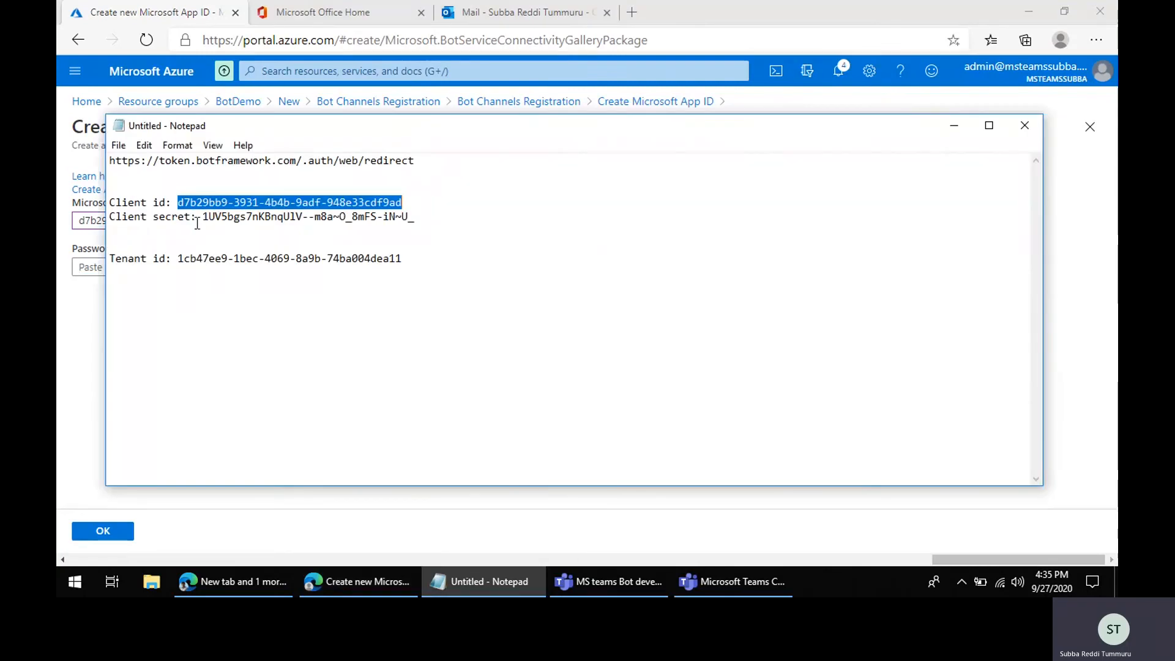
pyautogui.moveTo(202, 216); pyautogui.dragTo(426, 217)
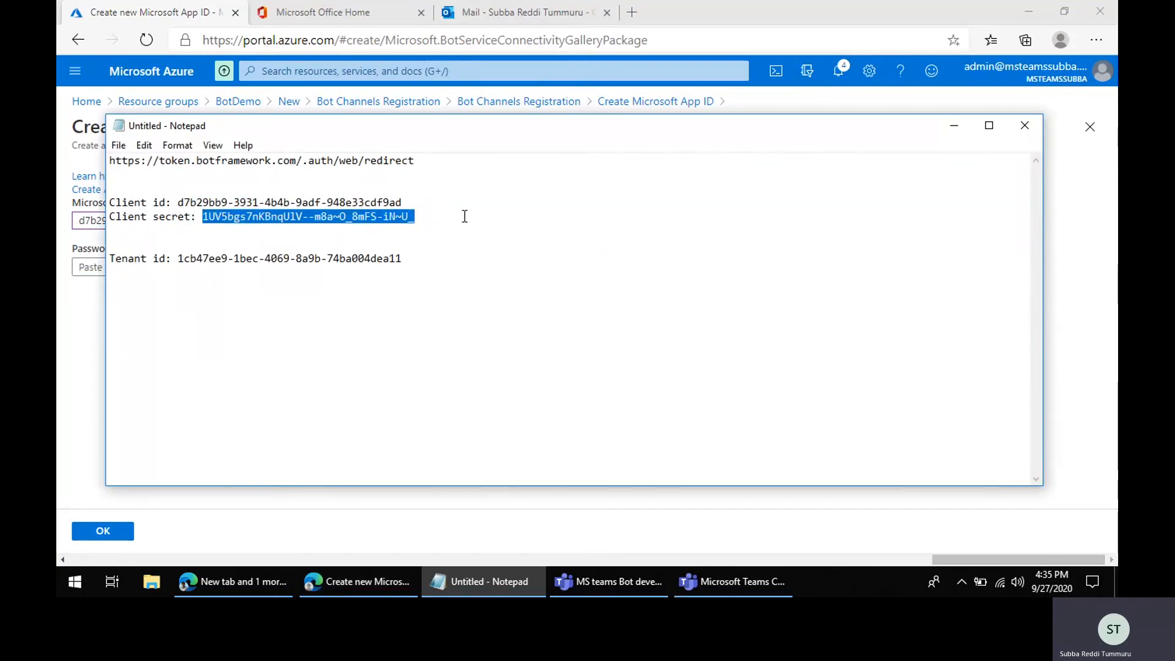
pyautogui.click(512, 581)
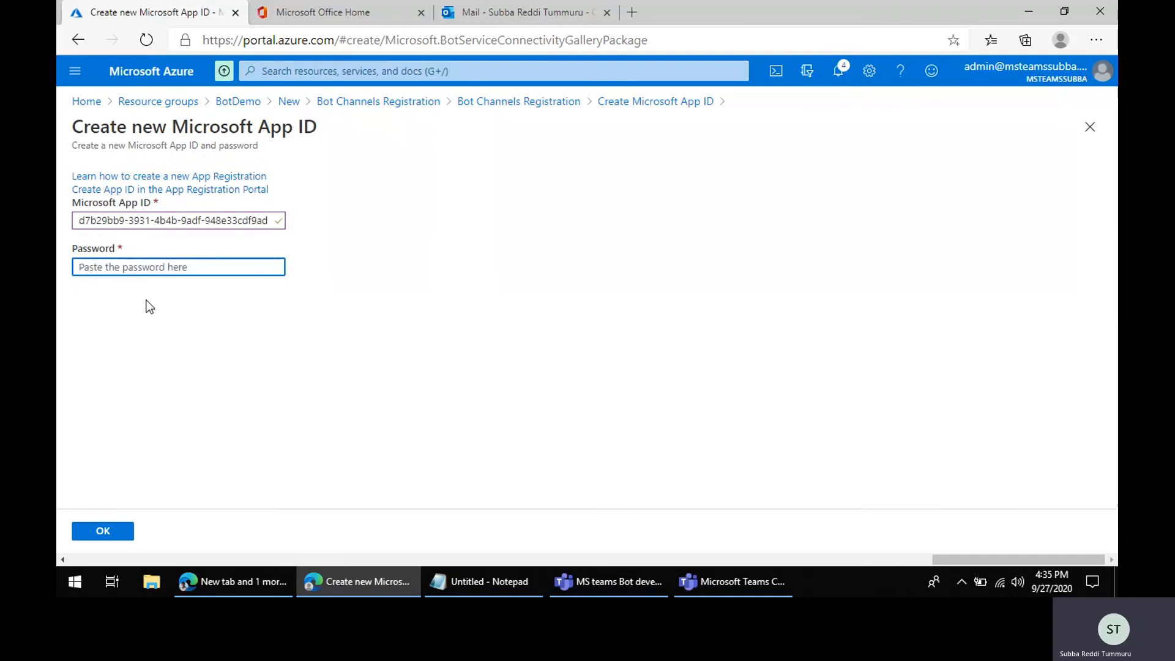
pyautogui.hotkey('ctrl', 'v')
pyautogui.click(113, 533)
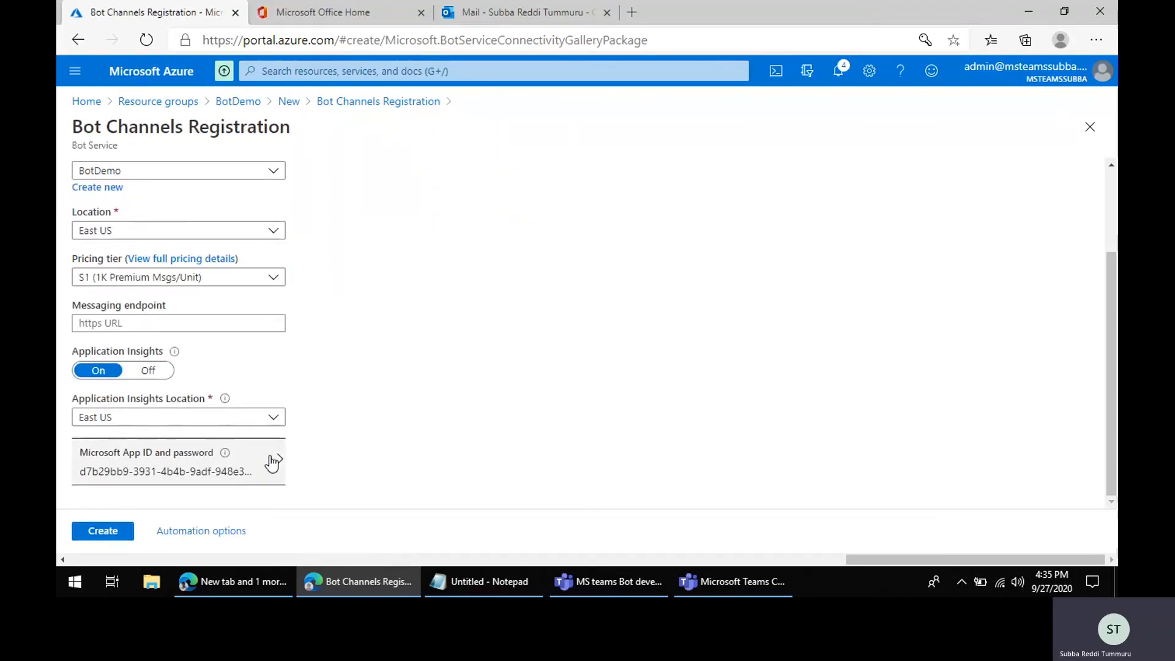
# Step: Create the Bot Channels Registration and save the credentials in the browser's password prompt
pyautogui.click(111, 536)
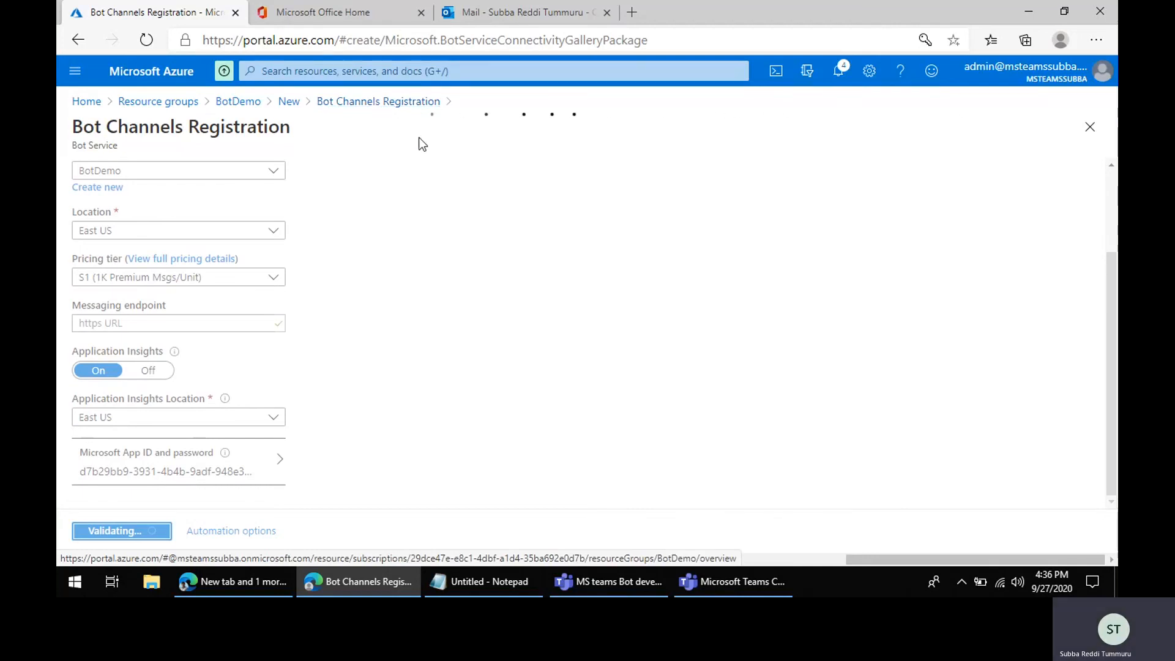
pyautogui.click(840, 76)
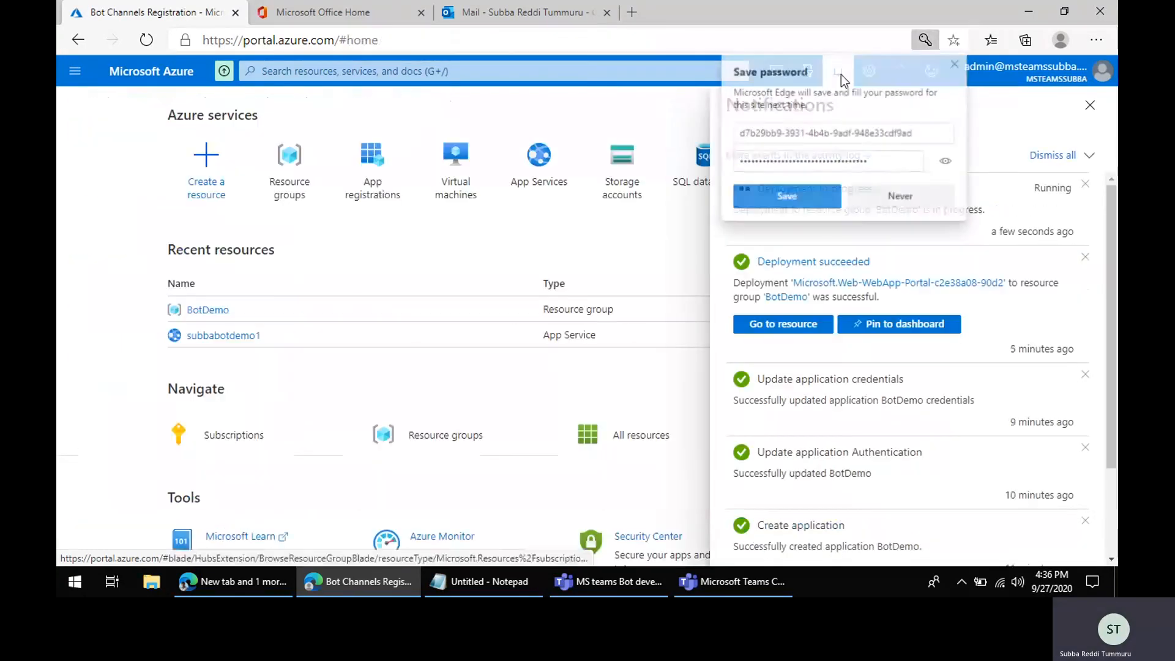
pyautogui.click(792, 194)
pyautogui.click(1090, 105)
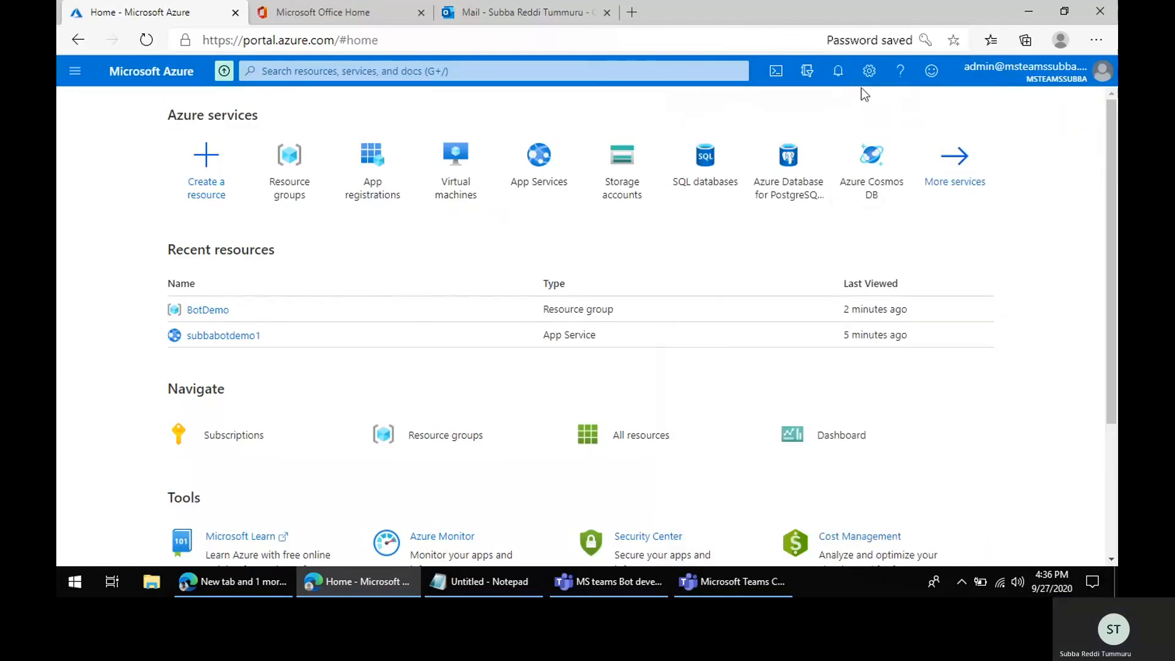
# Step: Open the SubbaBotSample bot resource from the deployment notification
pyautogui.click(838, 72)
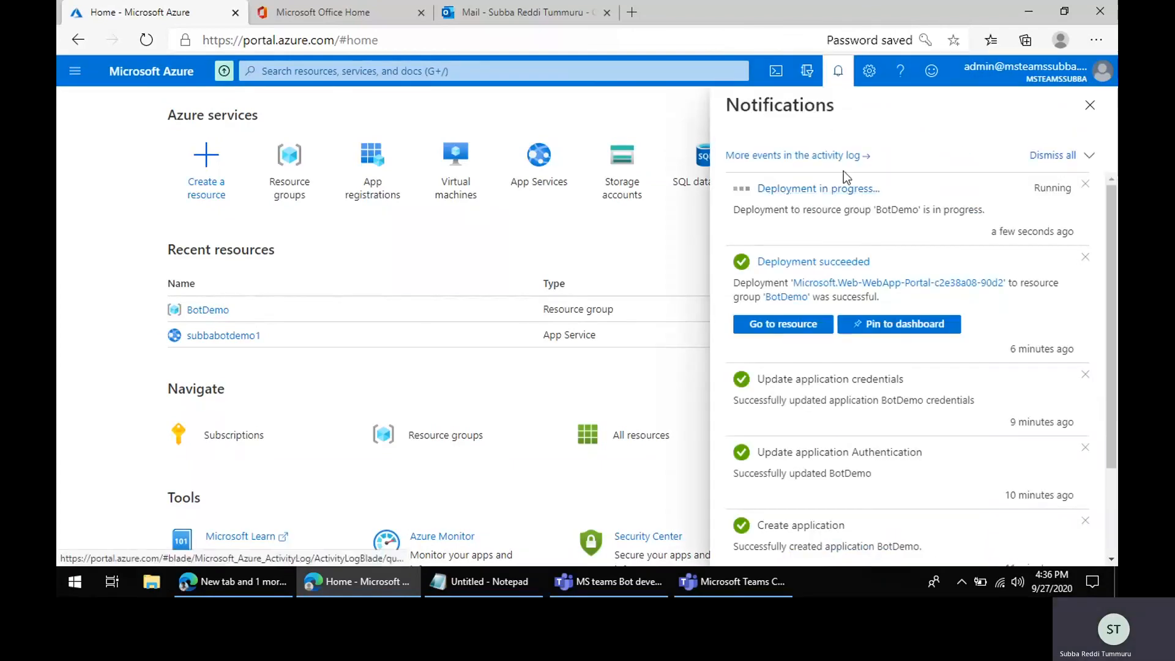
pyautogui.click(825, 189)
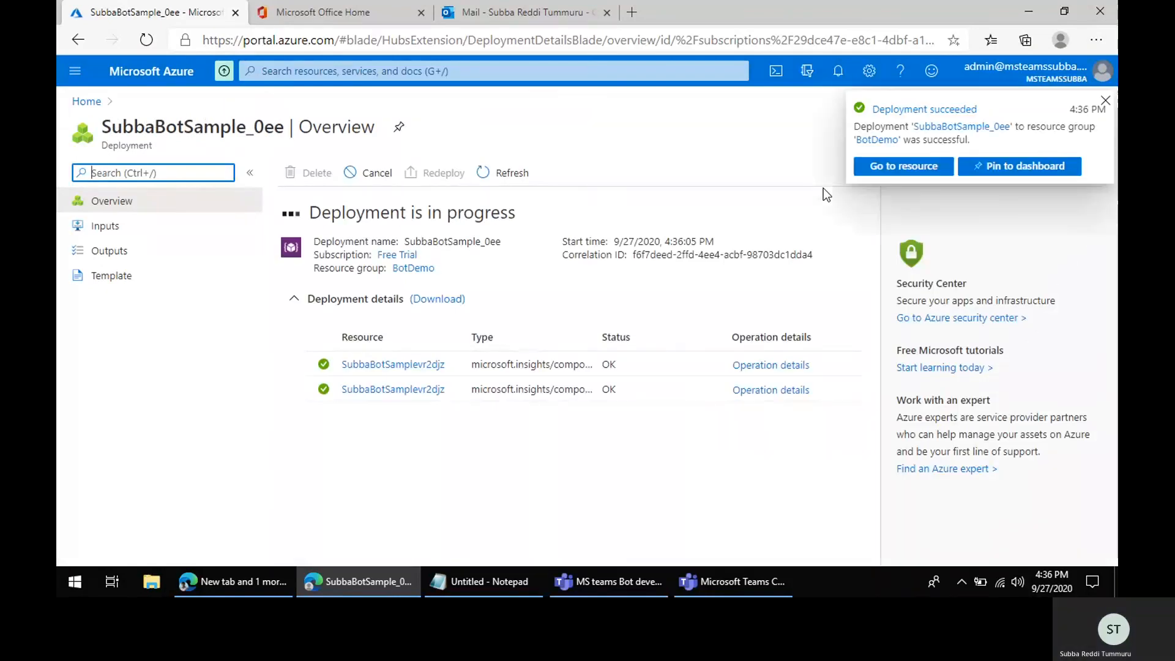
pyautogui.click(905, 169)
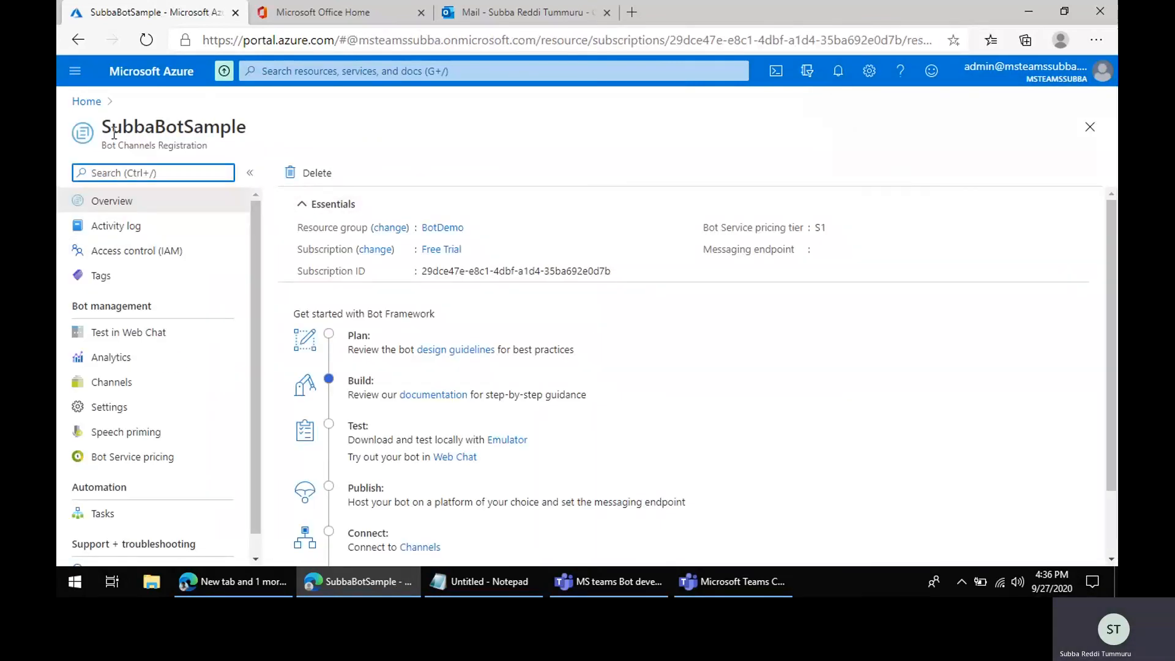
# Step: Review the bot's settings, including the display name, messaging endpoint and Microsoft App ID fields
pyautogui.click(122, 409)
pyautogui.scroll(-1, 407, 376)
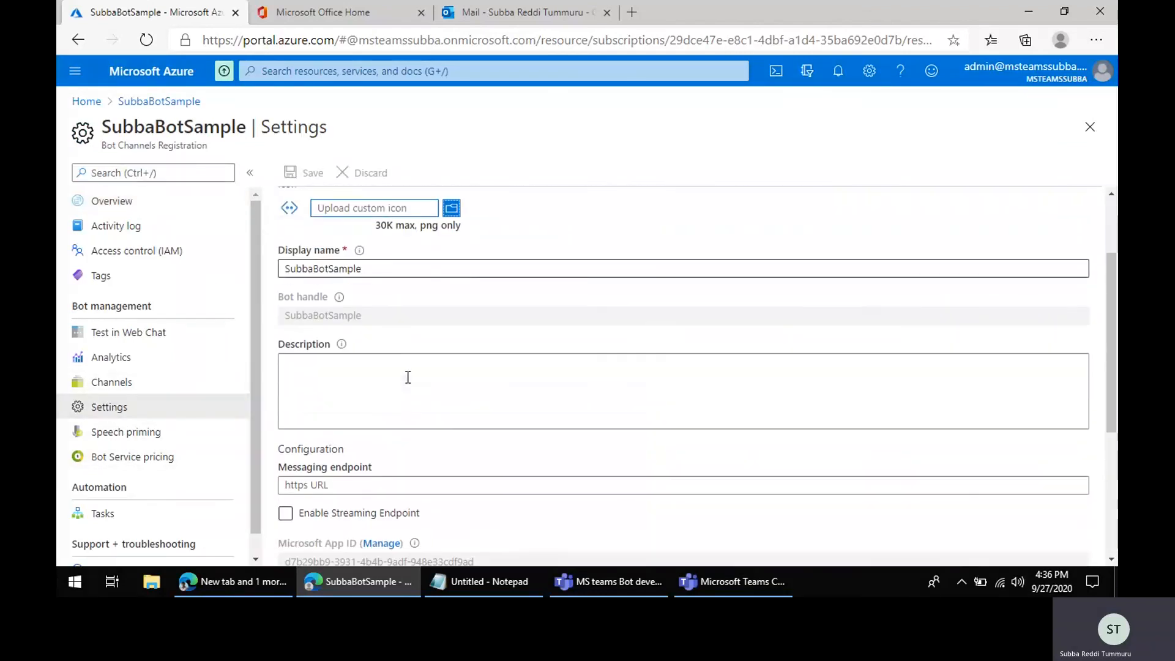
pyautogui.doubleClick(299, 273)
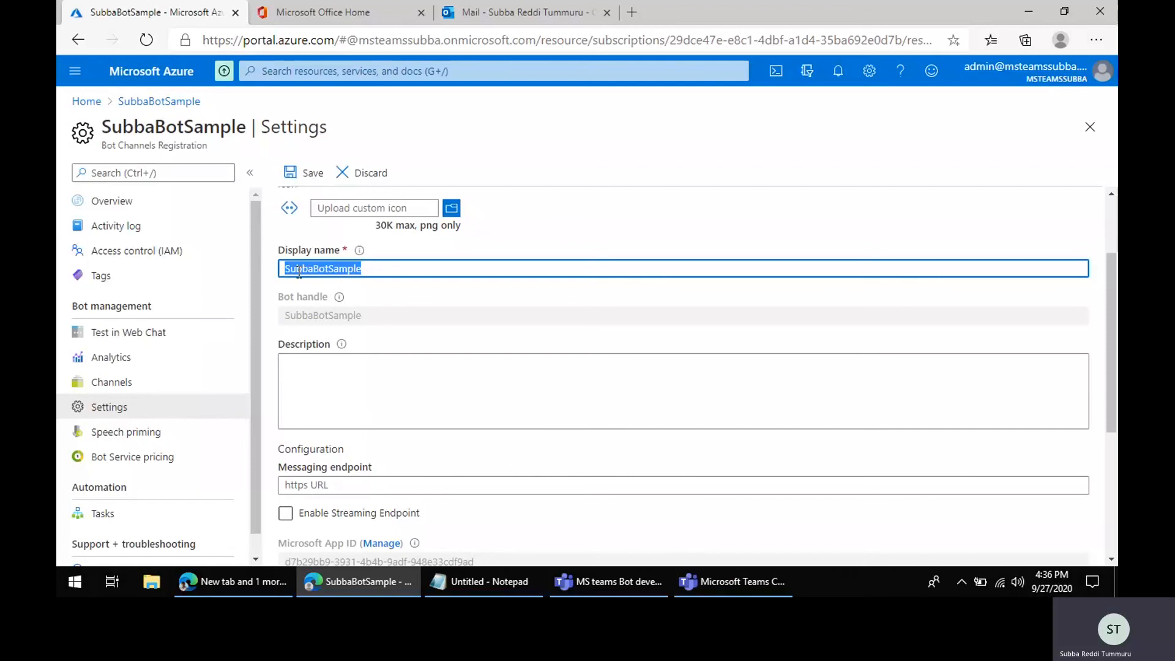
pyautogui.scroll(-2, 469, 386)
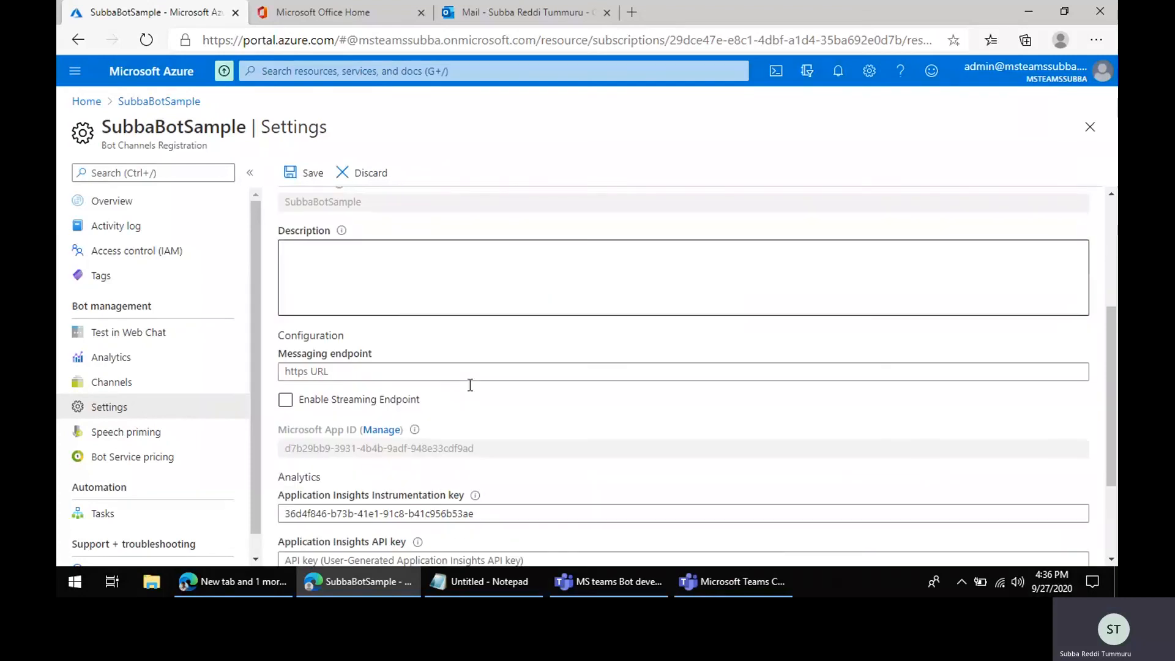
pyautogui.click(330, 371)
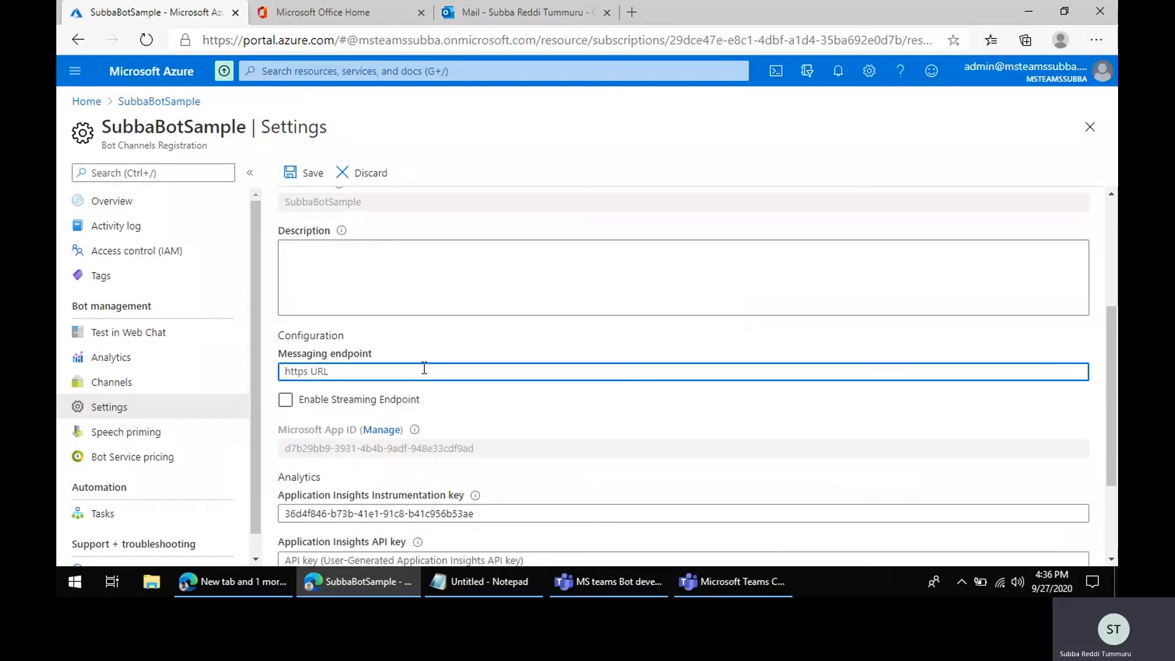
pyautogui.scroll(-2, 424, 367)
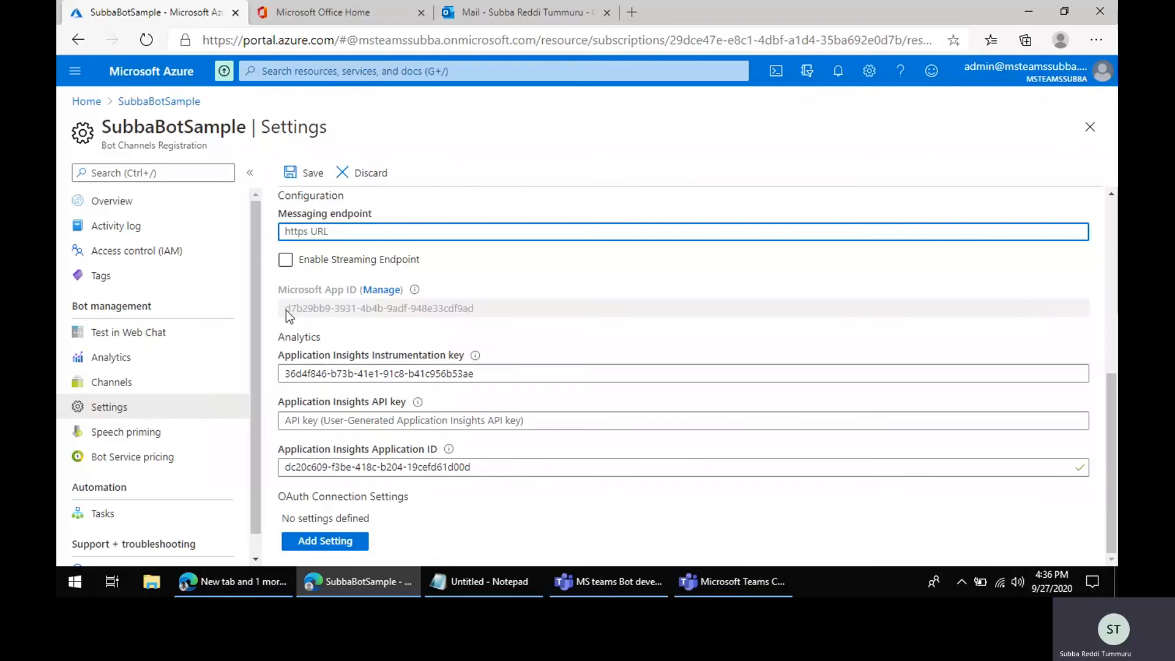
pyautogui.moveTo(288, 313); pyautogui.dragTo(490, 313)
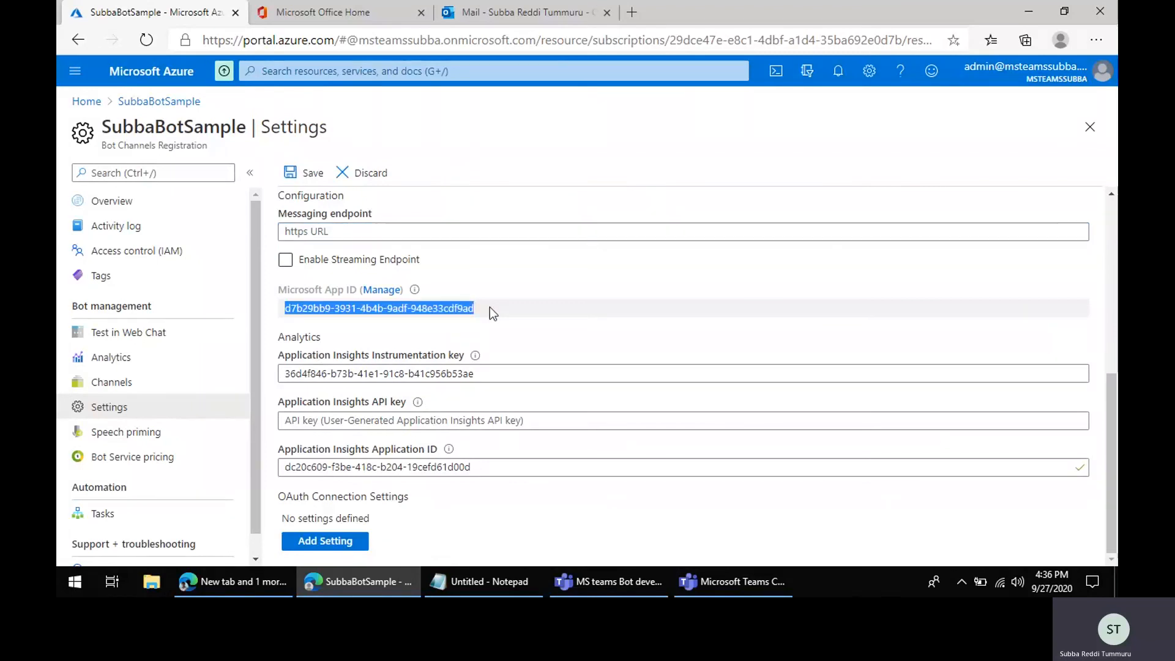
# Step: Copy the URL of the subbabotdemo1 App Service from the BotDemo resource group
pyautogui.click(159, 101)
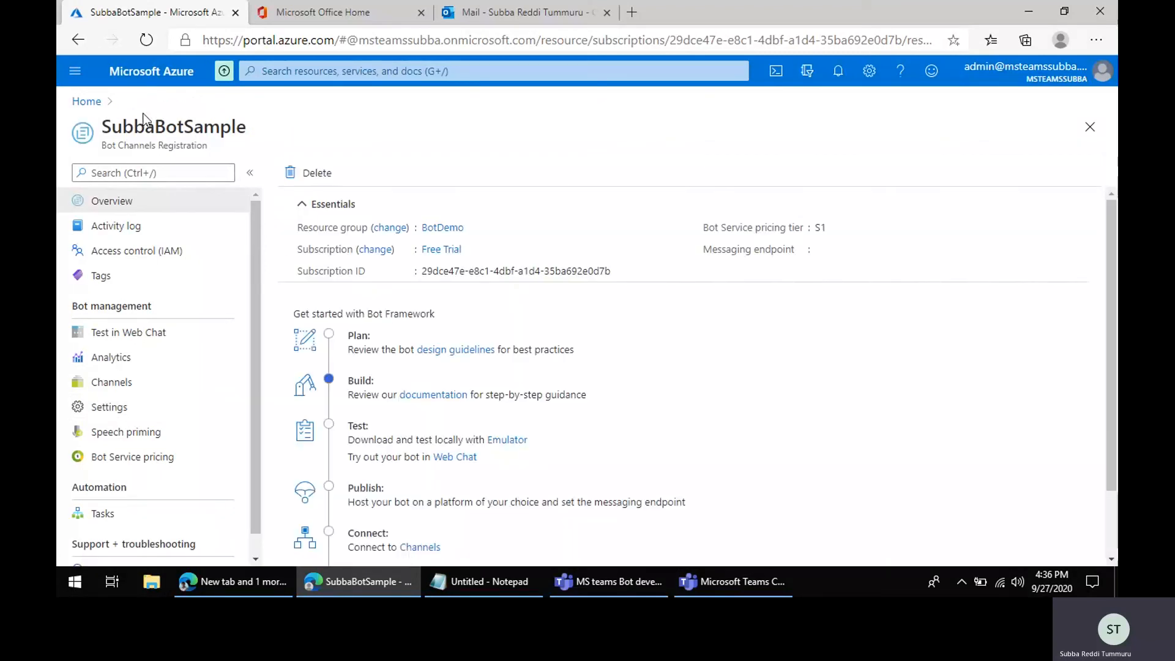
pyautogui.click(86, 101)
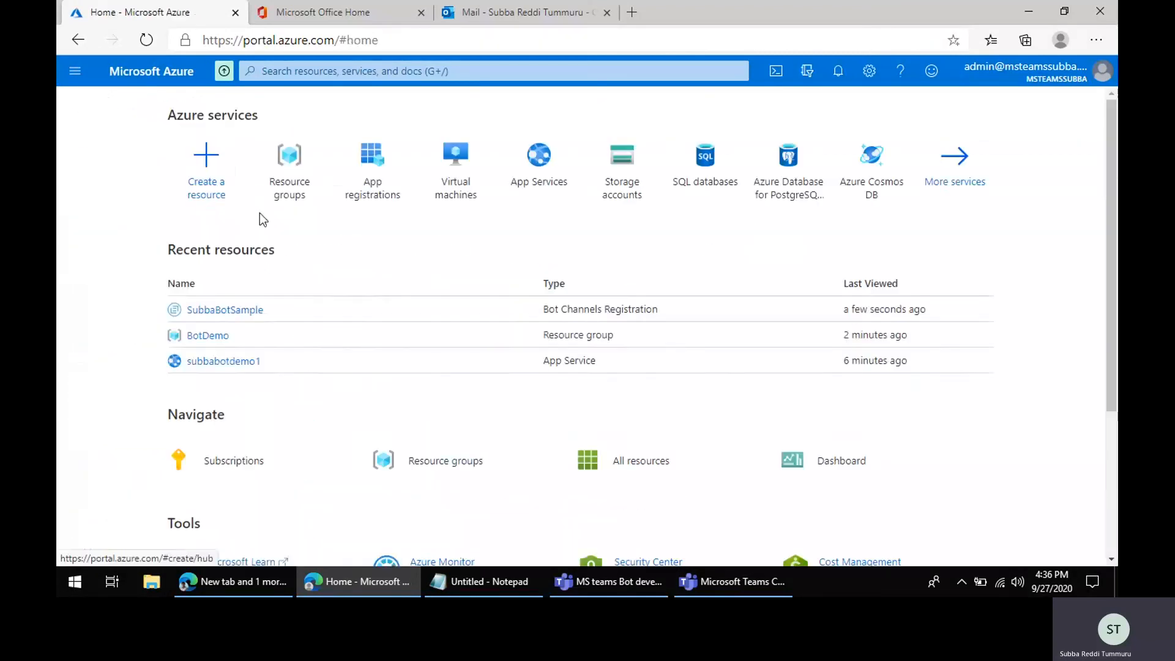
pyautogui.click(215, 336)
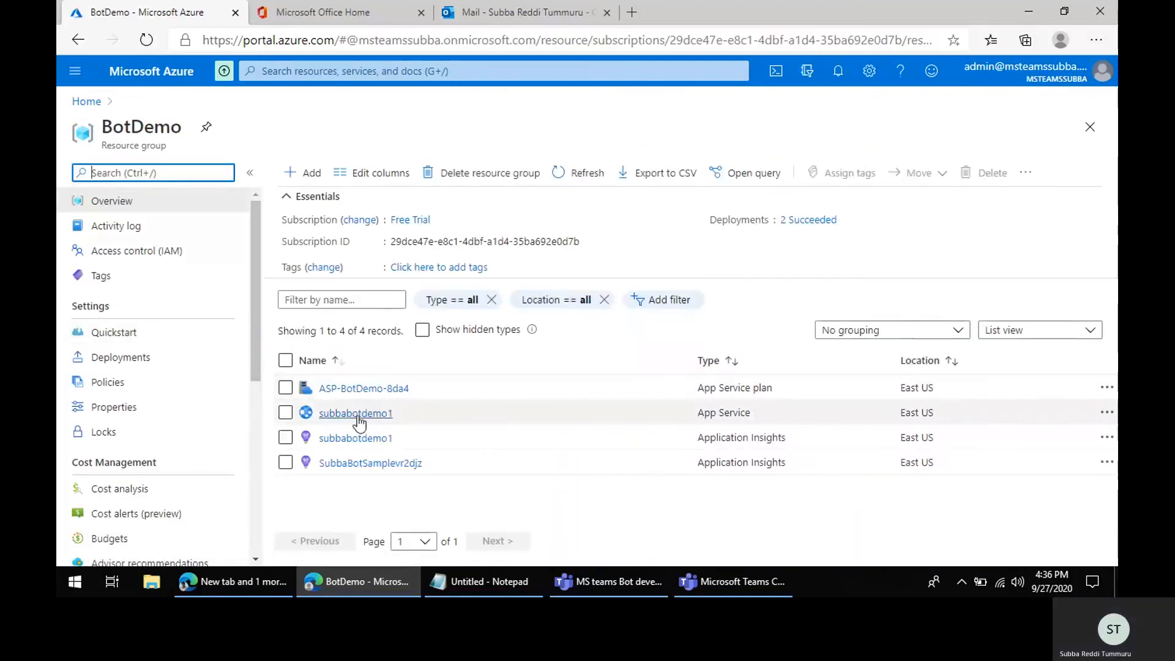
pyautogui.click(352, 411)
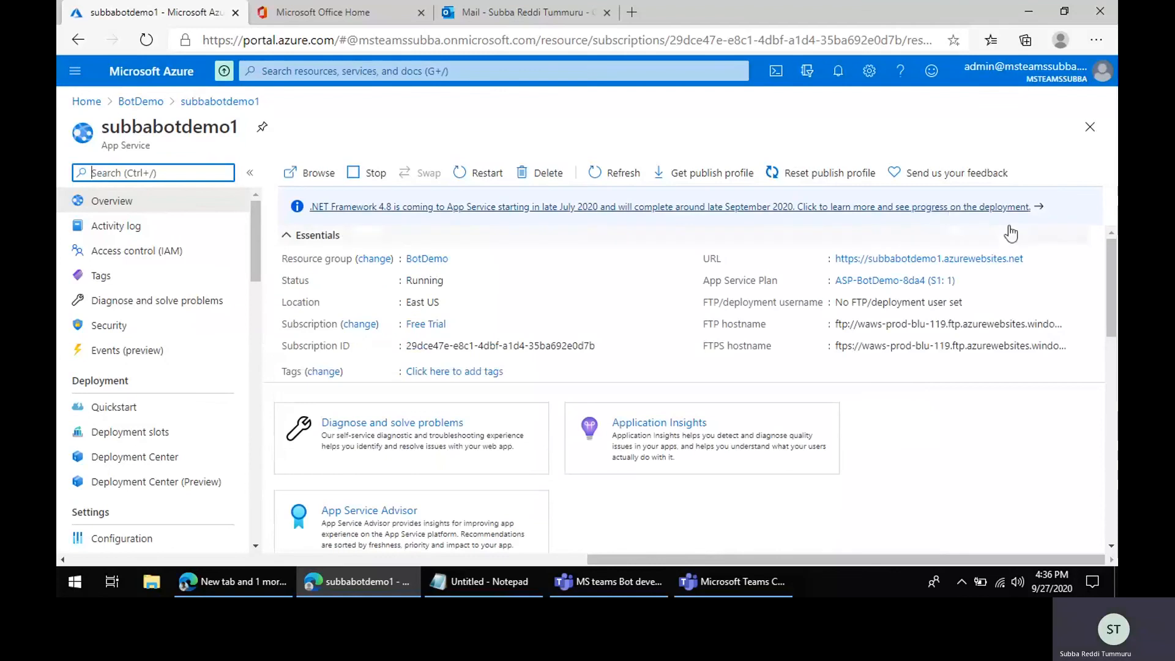
pyautogui.click(1031, 260)
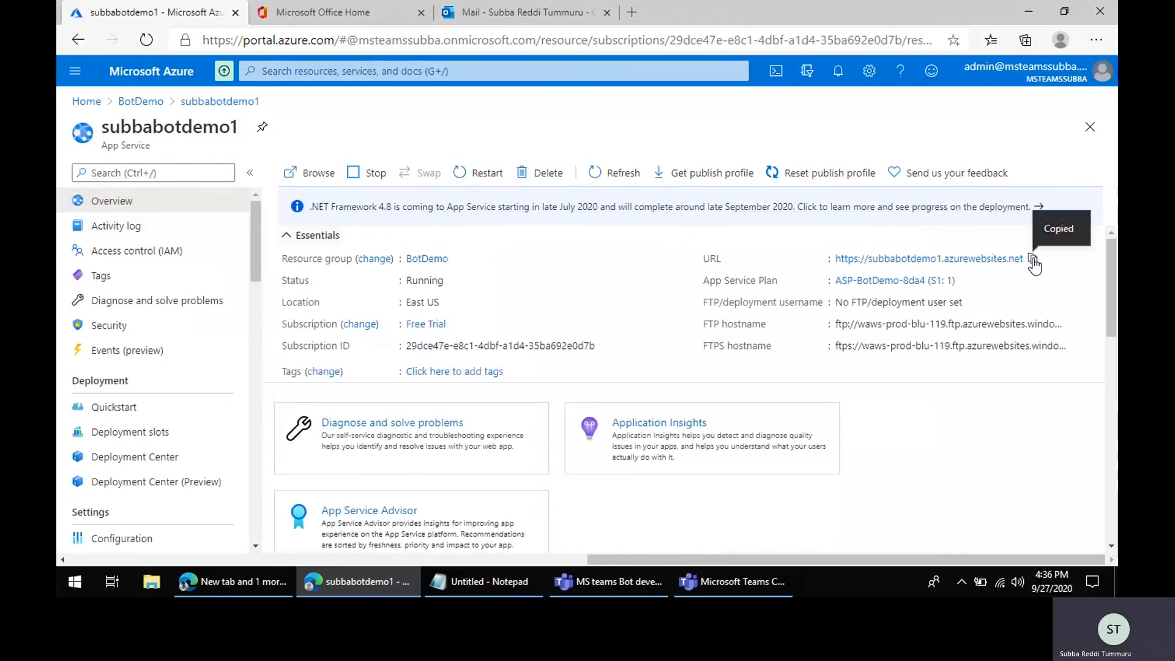
pyautogui.click(149, 107)
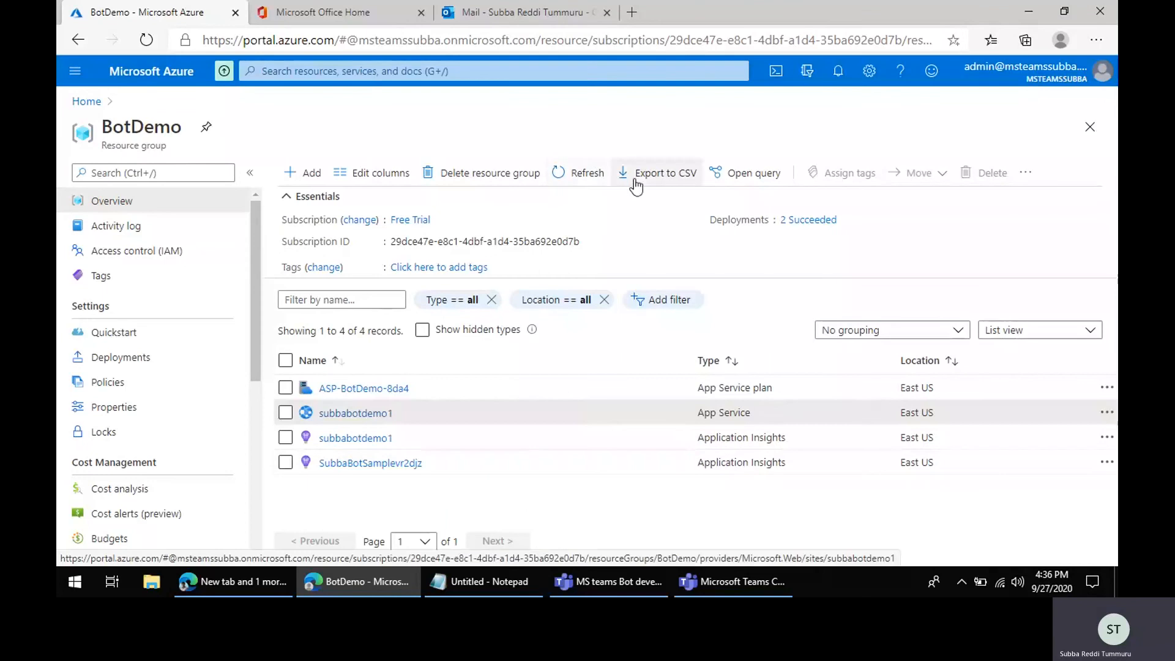
pyautogui.click(577, 174)
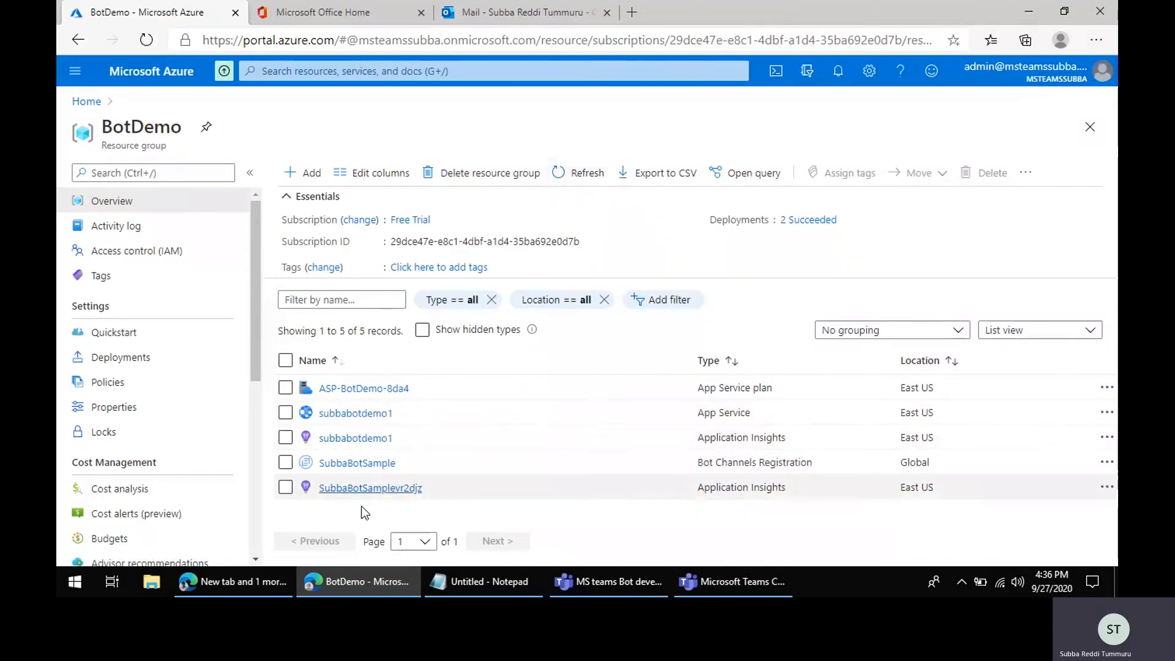
pyautogui.click(340, 463)
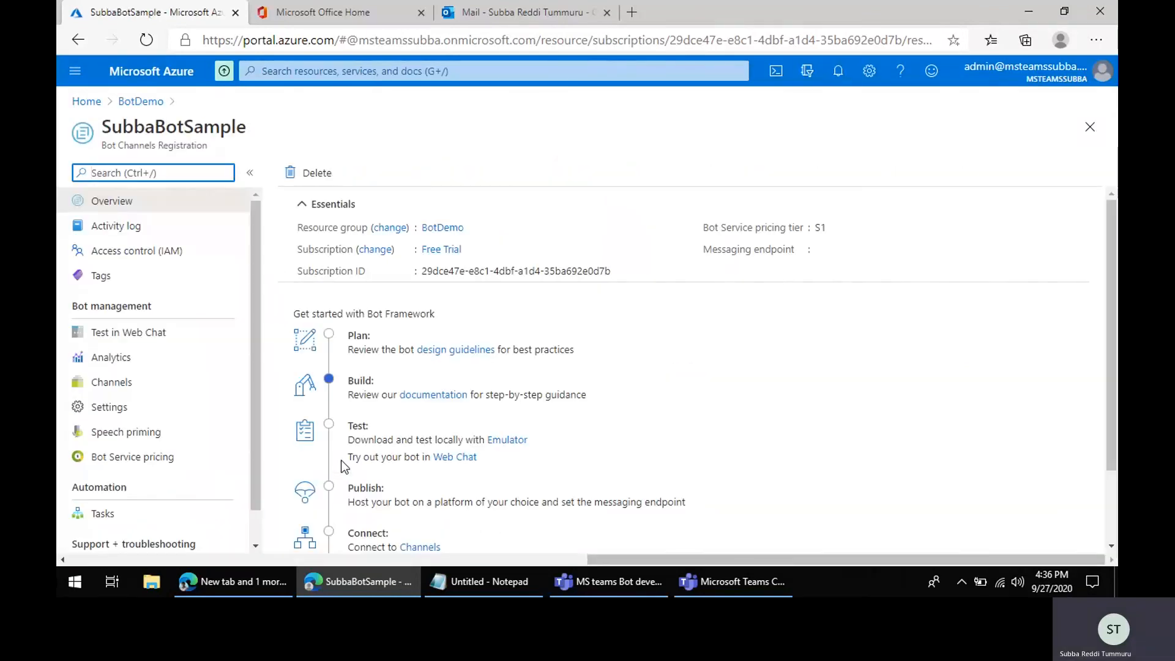
pyautogui.click(127, 408)
pyautogui.scroll(-3, 433, 442)
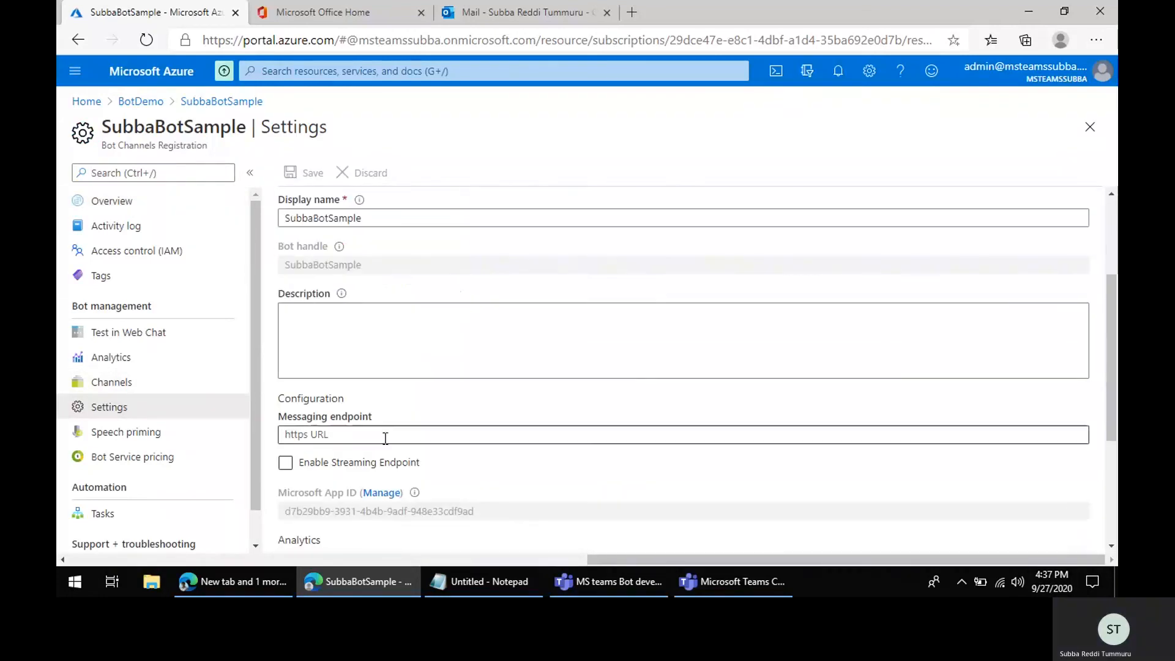
pyautogui.click(383, 436)
pyautogui.hotkey('ctrl', 'v')
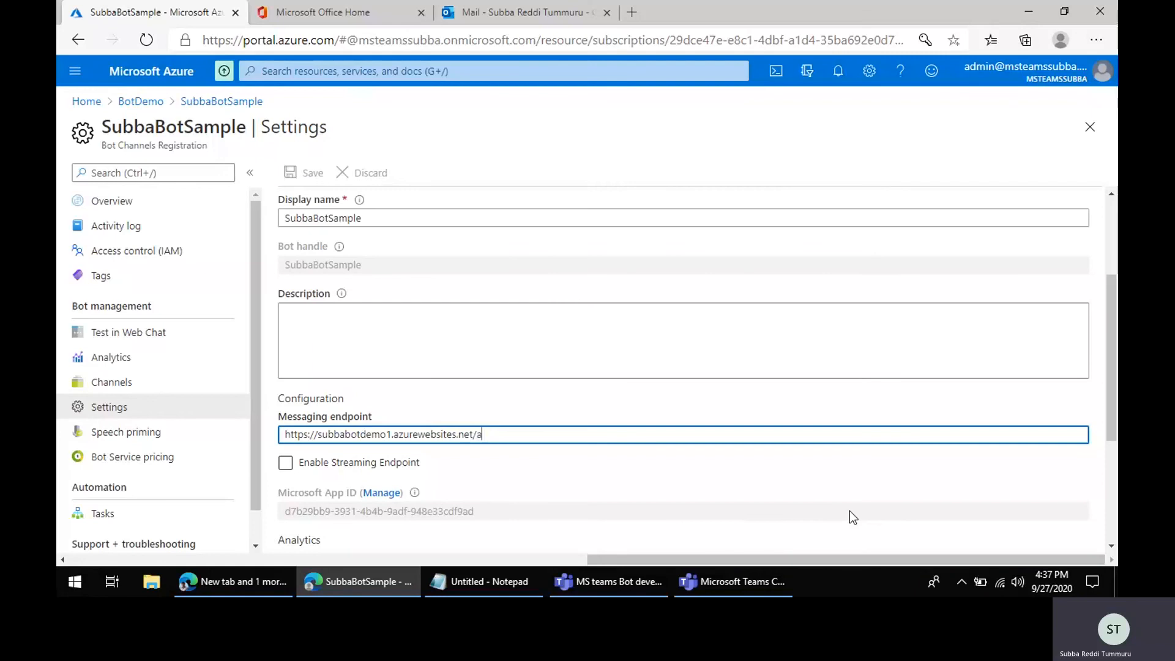
pyautogui.write('/api/messages')
pyautogui.moveTo(547, 435); pyautogui.dragTo(491, 446)
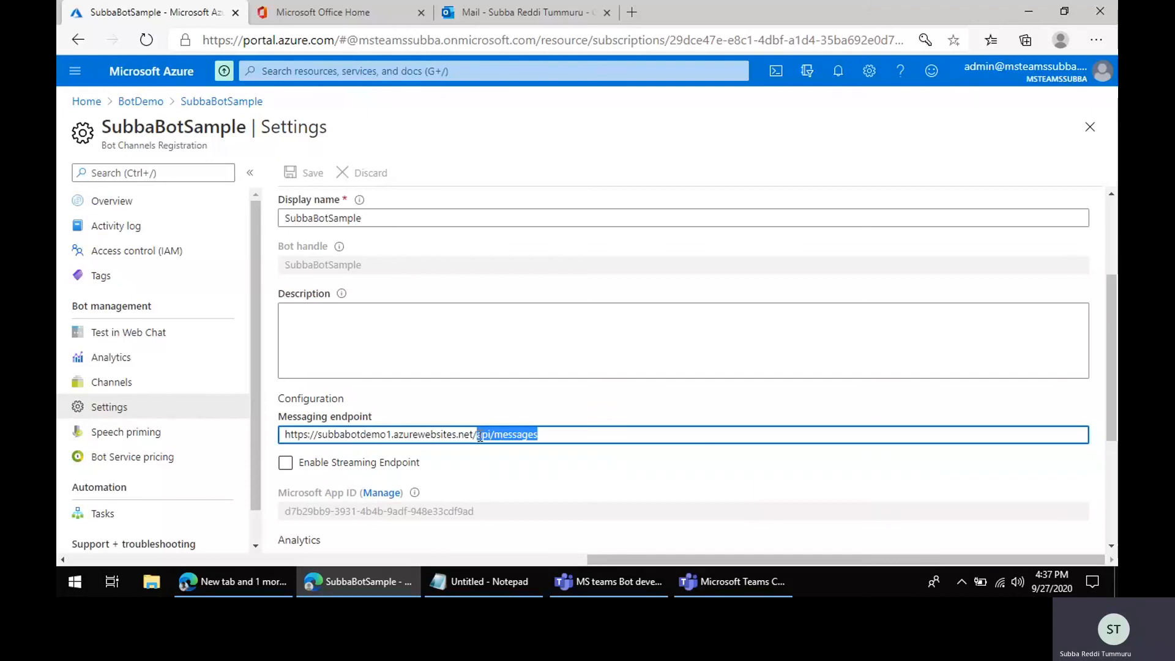
pyautogui.click(480, 435)
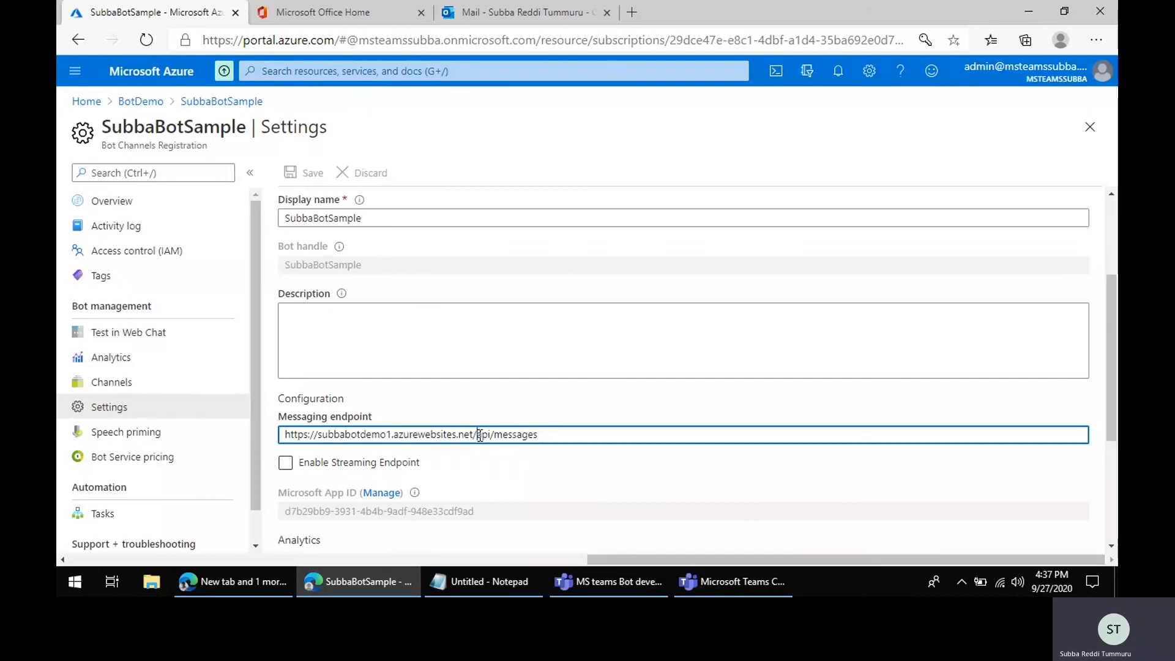
pyautogui.scroll(3, 602, 495)
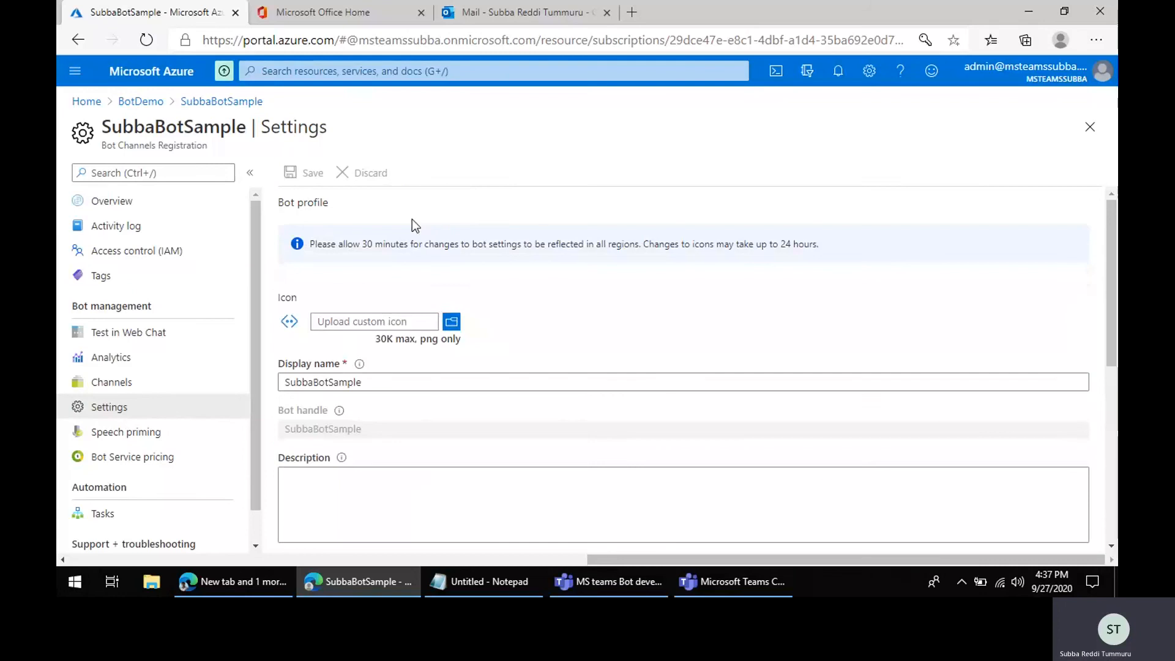
pyautogui.click(312, 174)
# Step: Open the bot's Channels page, decline saving the password, and choose to configure the Microsoft Teams channel
pyautogui.click(98, 385)
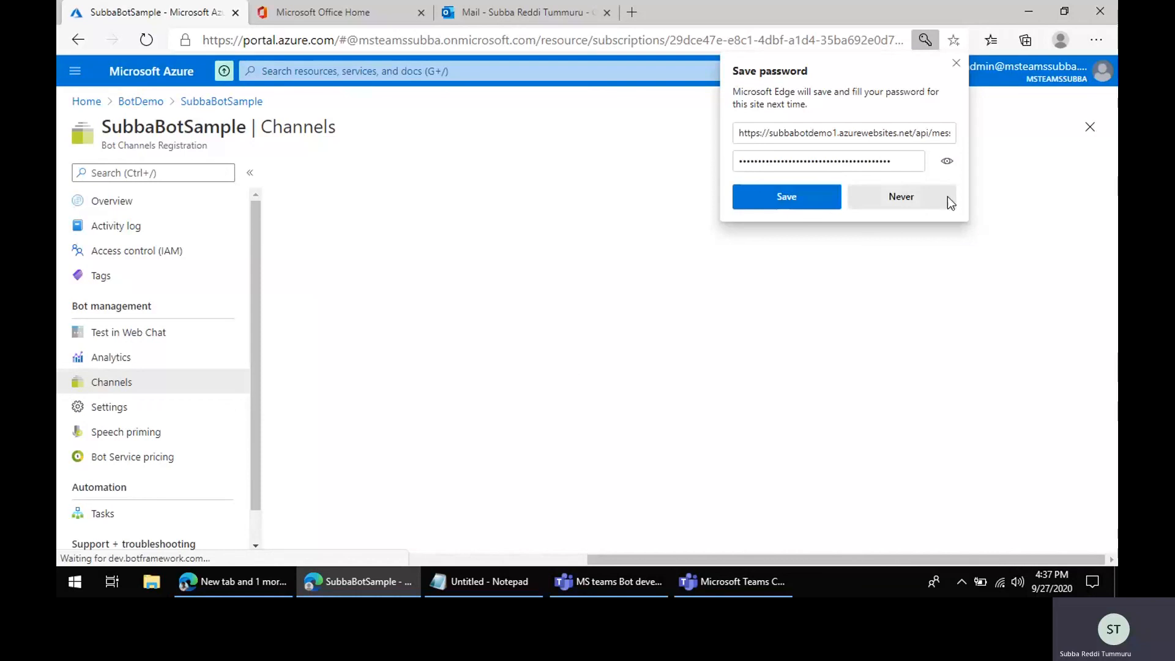
pyautogui.click(942, 199)
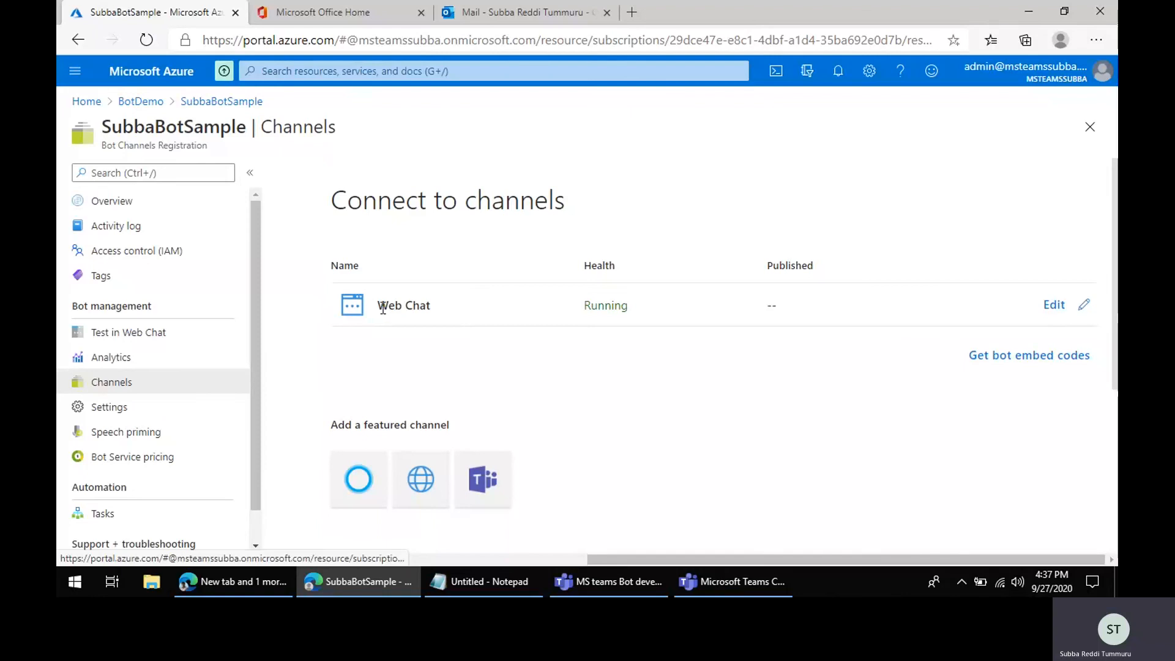
pyautogui.moveTo(378, 305); pyautogui.dragTo(479, 309)
pyautogui.click(496, 309)
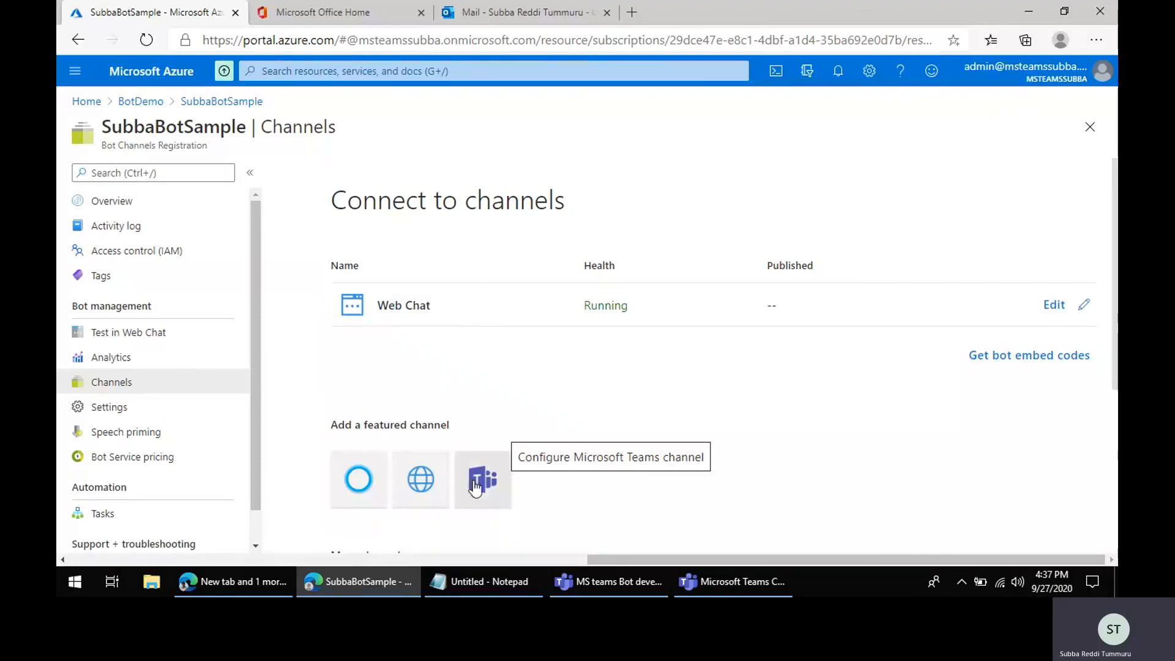
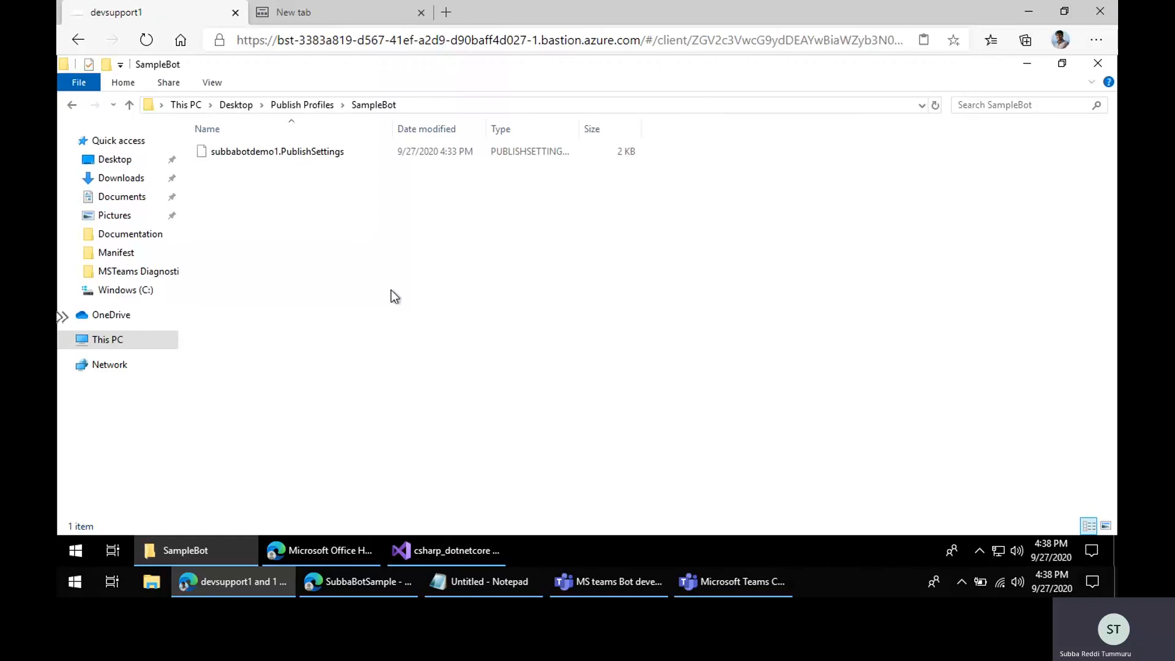
# Step: Import the subbabotdemo1.PublishSettings profile from Desktop > Publish Profiles > SampleBot as the WelcomeUser project's publish target
pyautogui.click(1028, 65)
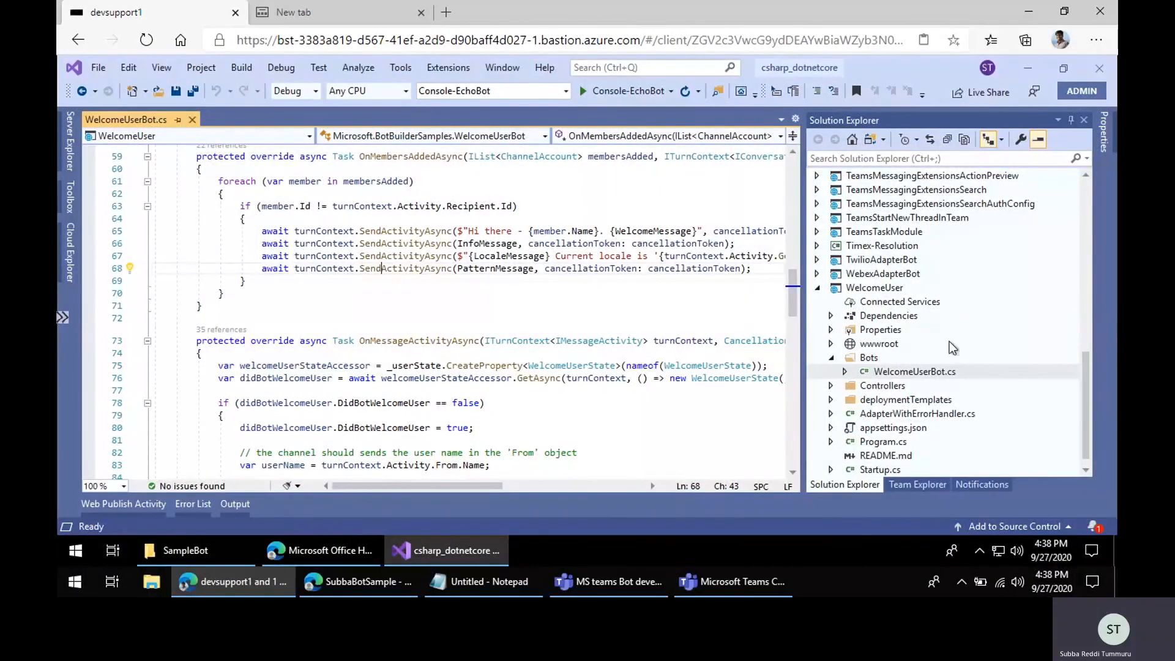
pyautogui.click(875, 291)
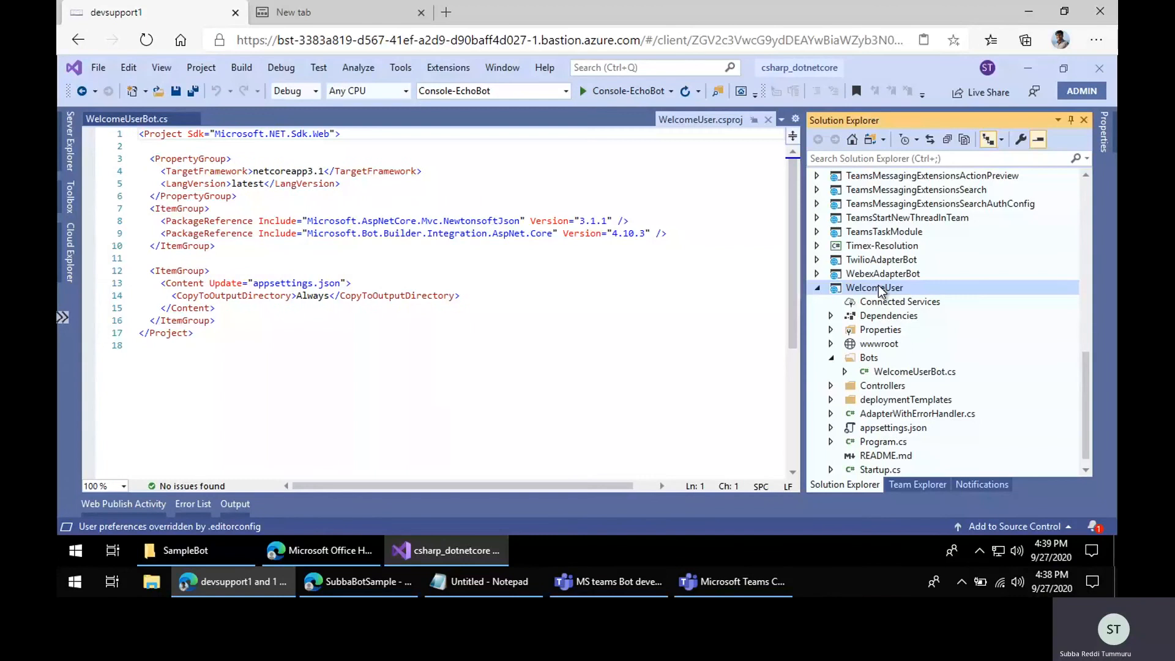
pyautogui.rightClick(878, 290)
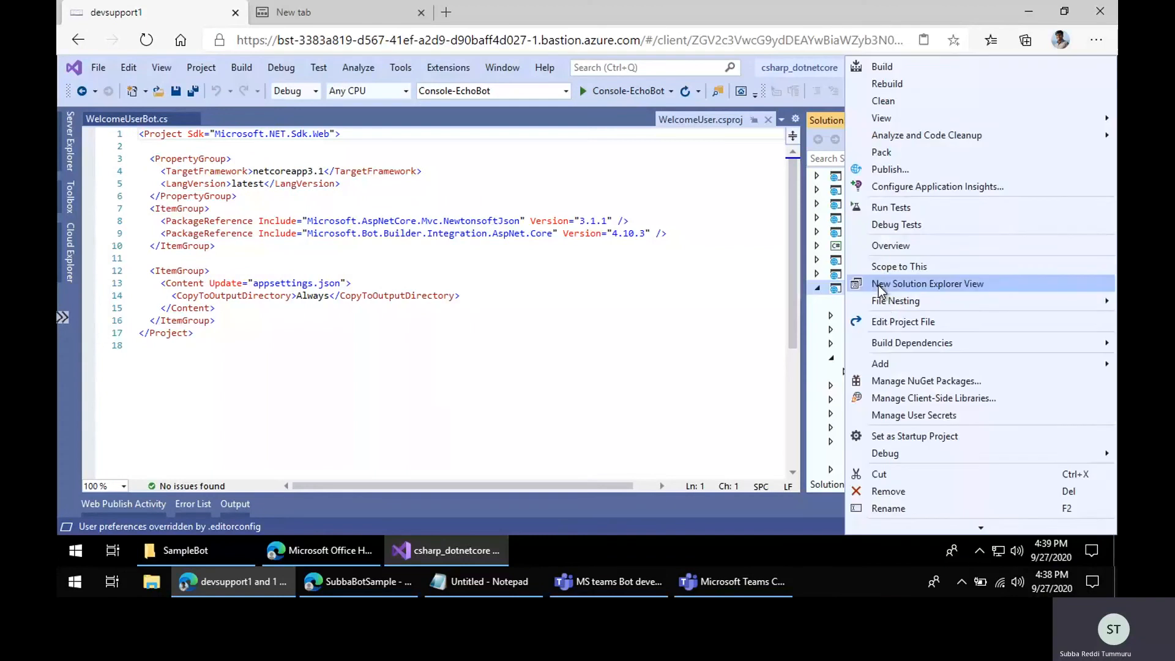
pyautogui.click(904, 171)
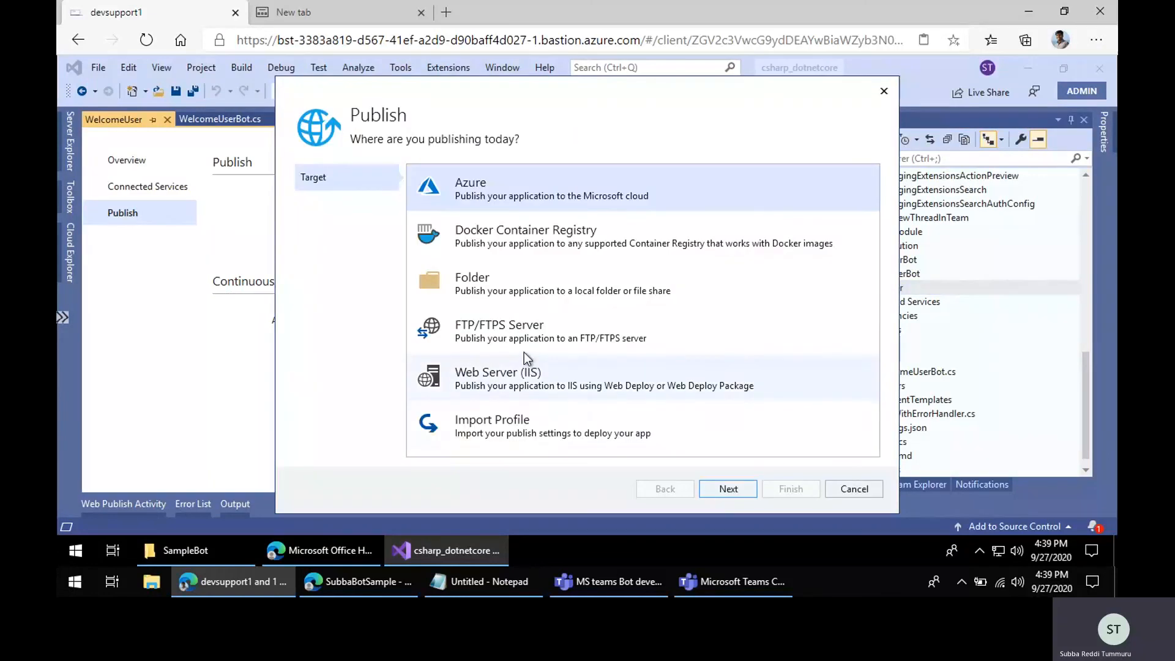
pyautogui.click(513, 420)
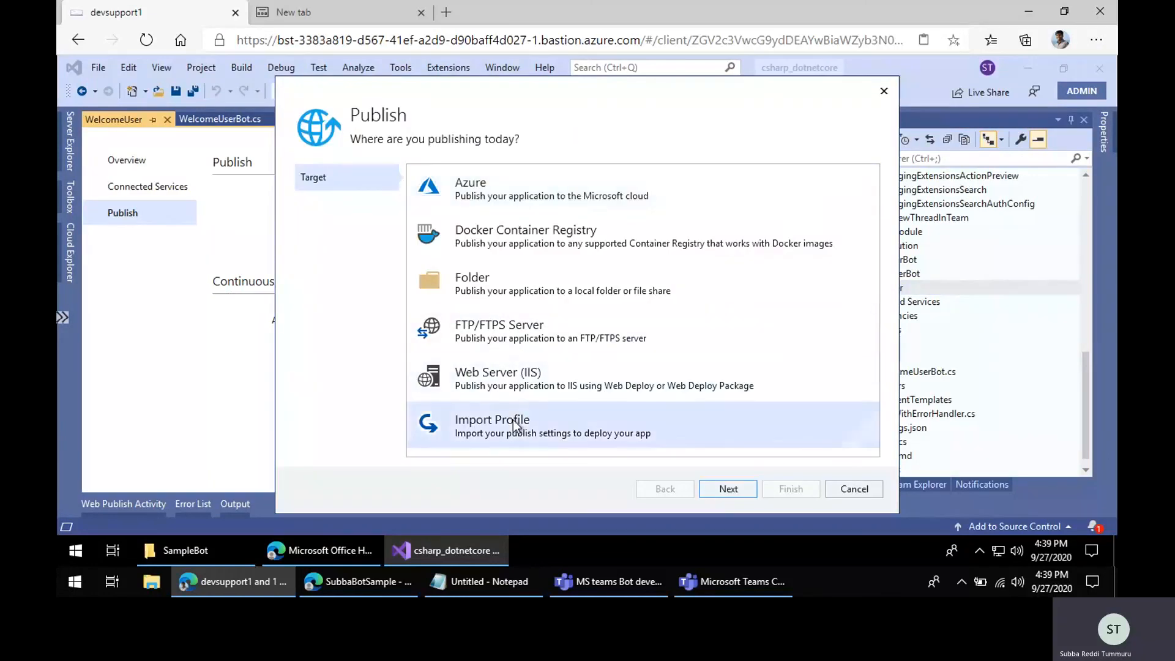
pyautogui.doubleClick(647, 428)
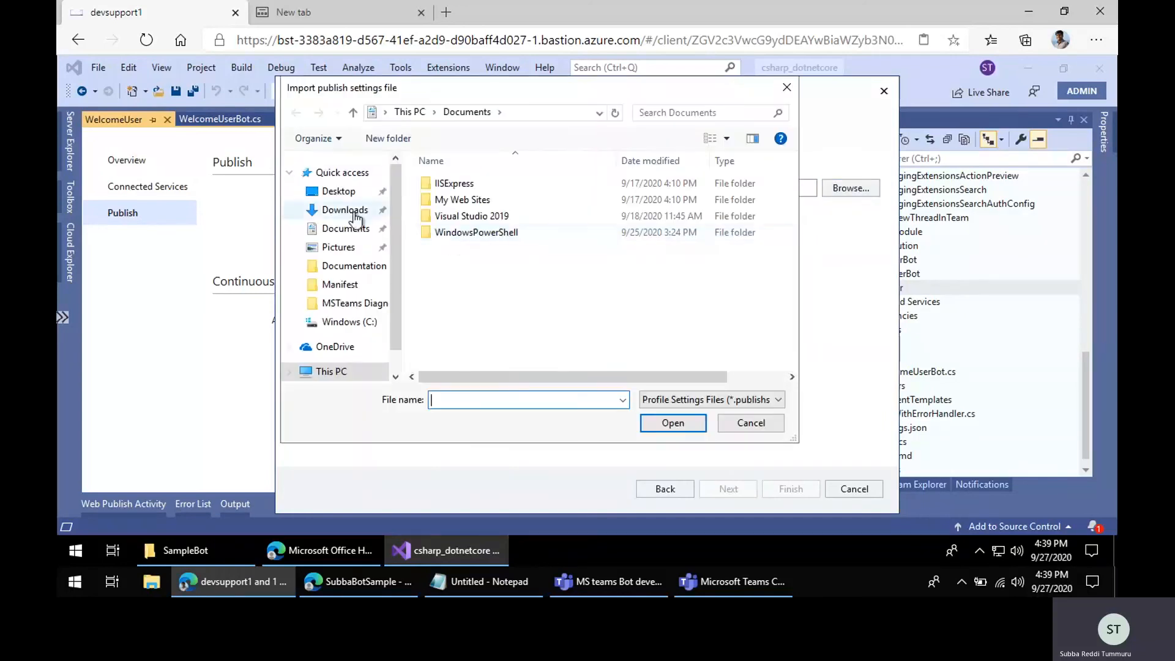
pyautogui.click(338, 192)
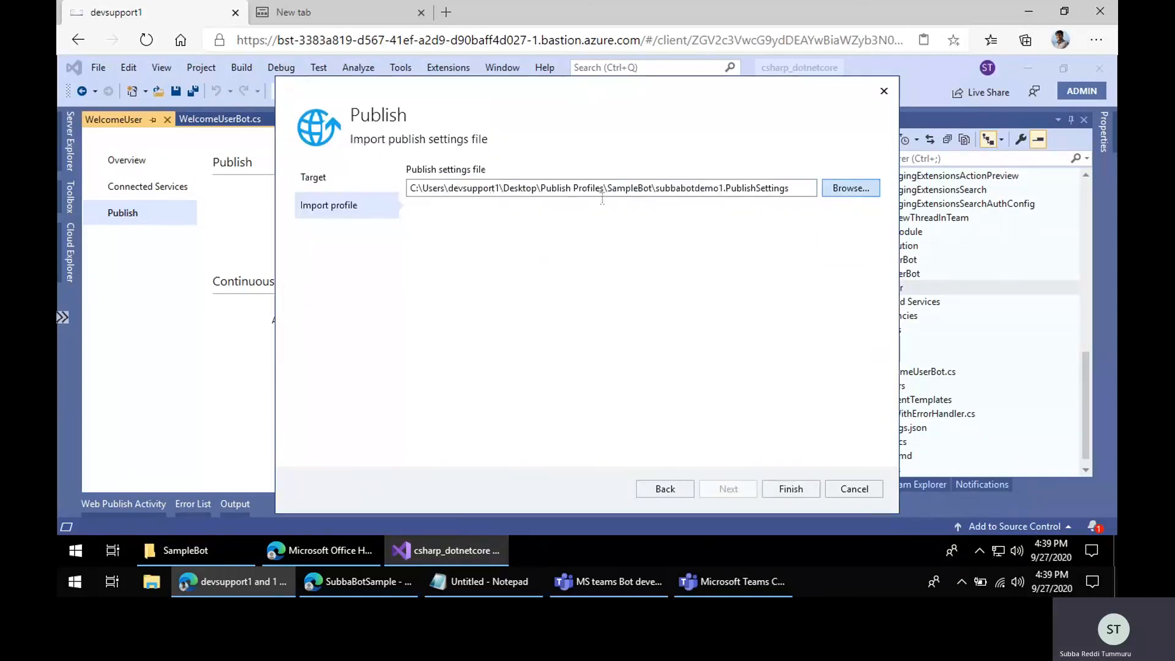
pyautogui.click(787, 487)
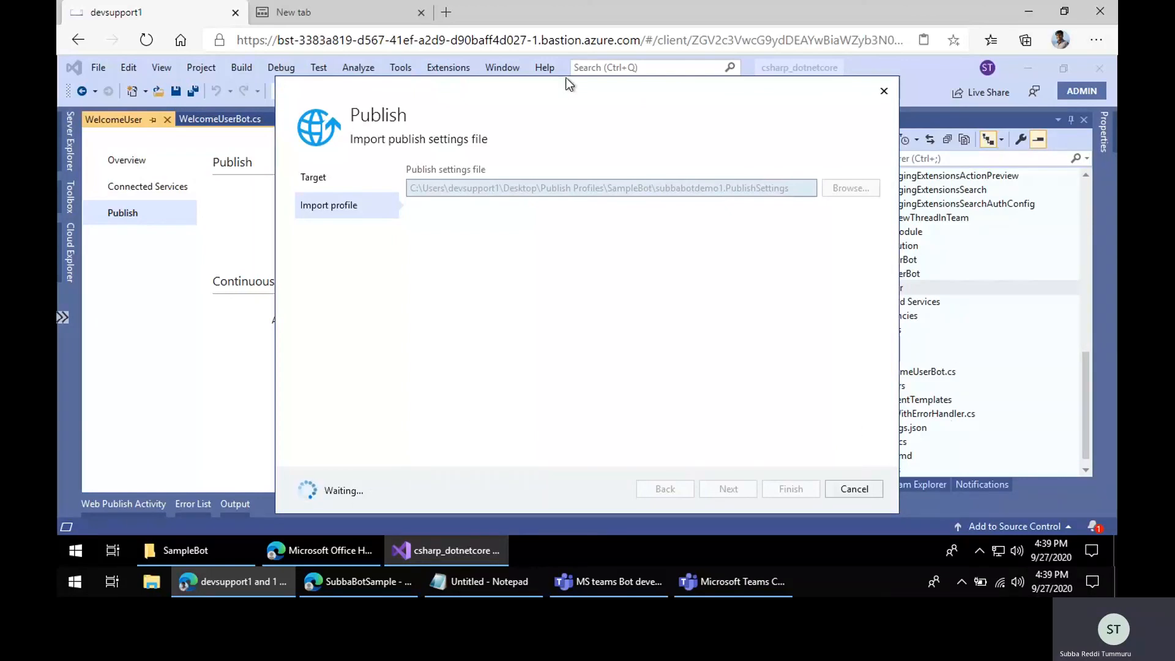
pyautogui.moveTo(561, 88); pyautogui.dragTo(547, 68)
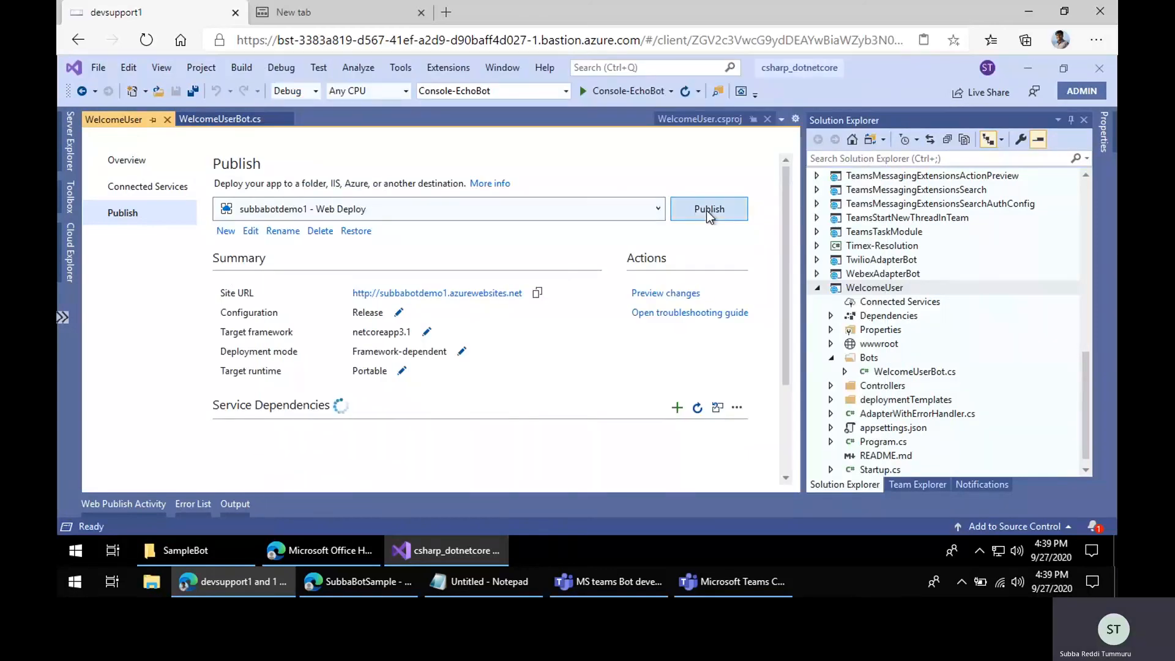
# Step: Open appsettings.json and paste the app's client ID from Notepad into MicrosoftAppId
pyautogui.doubleClick(891, 429)
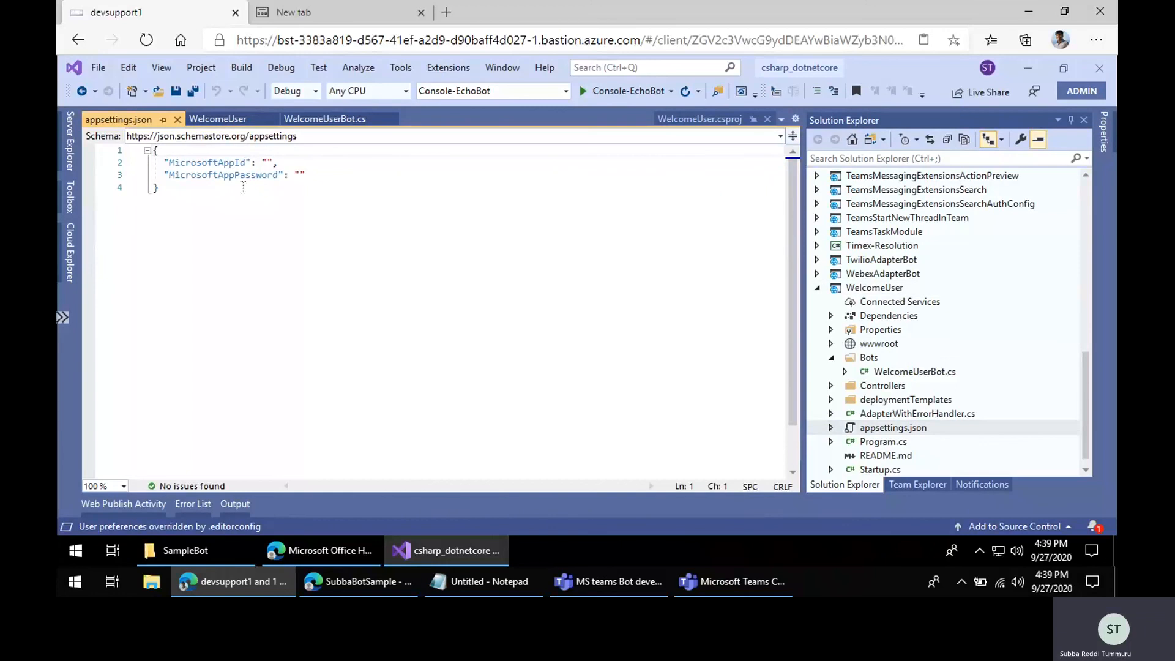
pyautogui.click(208, 163)
pyautogui.click(483, 581)
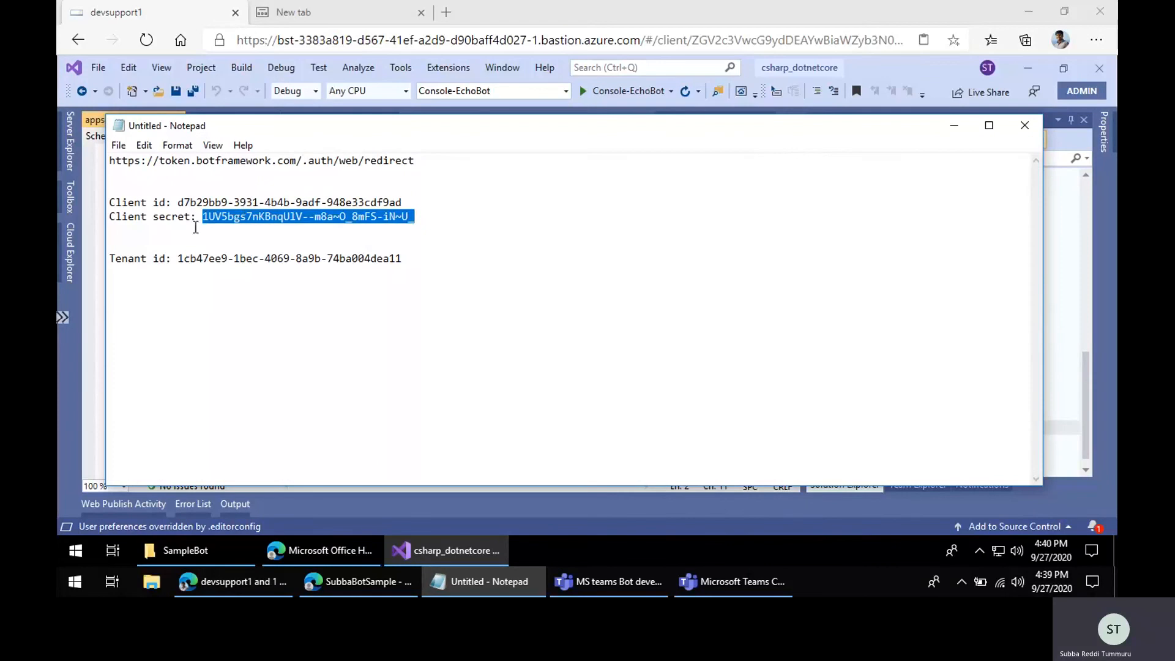
pyautogui.moveTo(178, 202); pyautogui.dragTo(428, 202)
pyautogui.hotkey('ctrl', 'c')
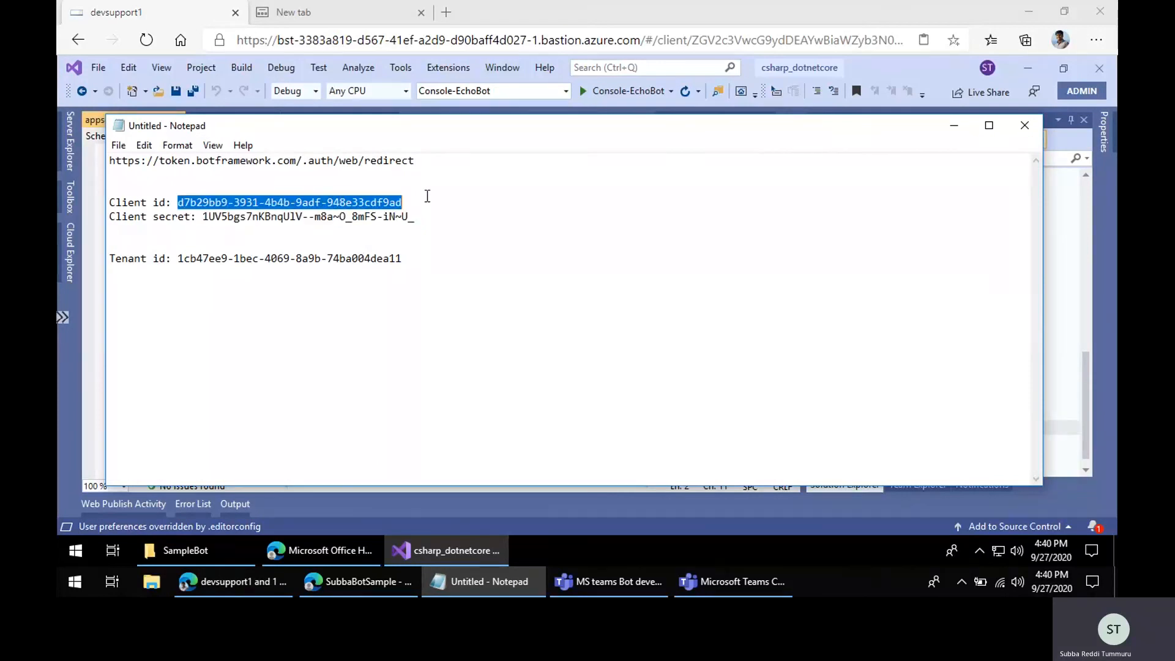
pyautogui.click(486, 593)
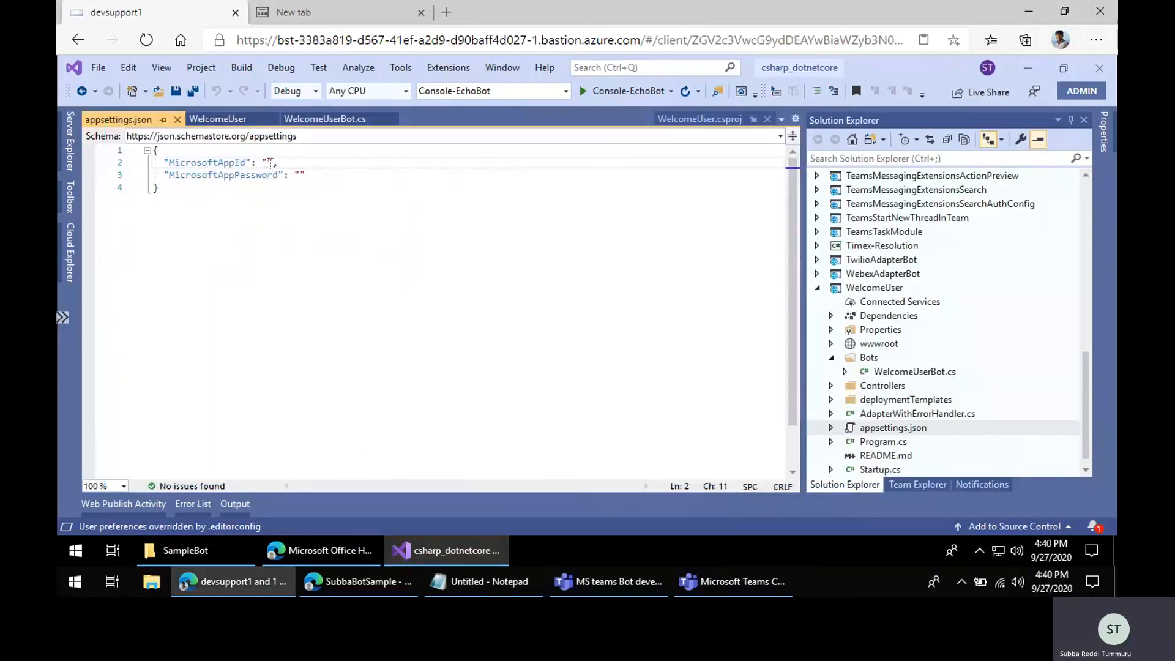
pyautogui.hotkey('ctrl', 'v')
# Step: Paste the client secret from Notepad into MicrosoftAppPassword, then save and close appsettings.json
pyautogui.click(484, 582)
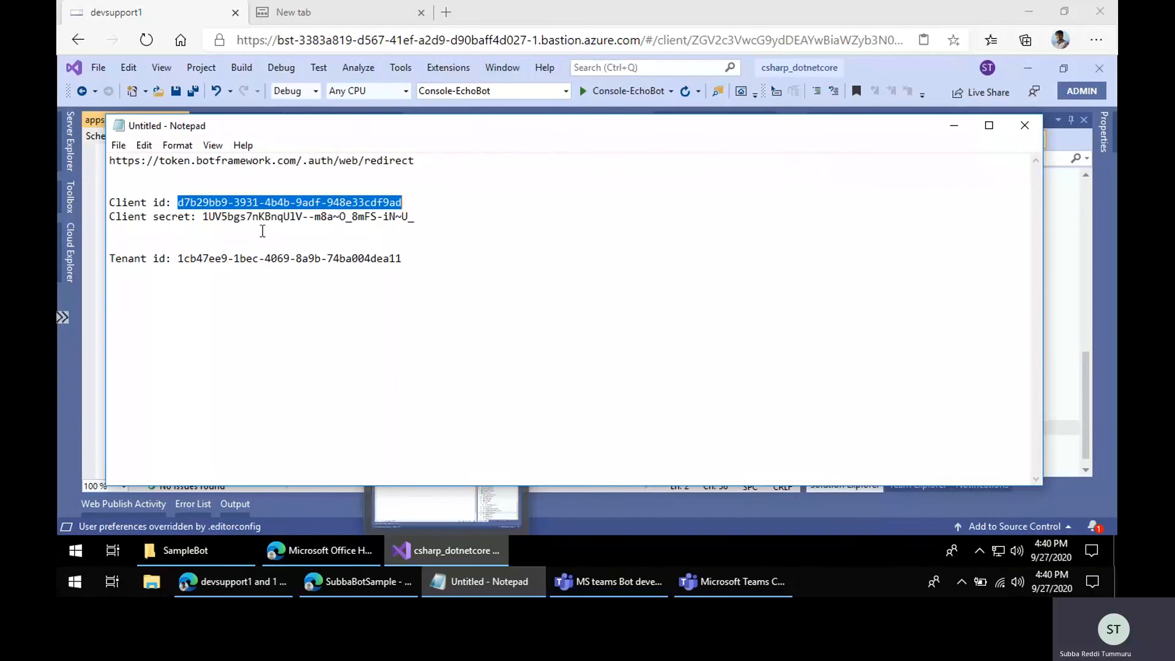
pyautogui.moveTo(203, 217); pyautogui.dragTo(422, 218)
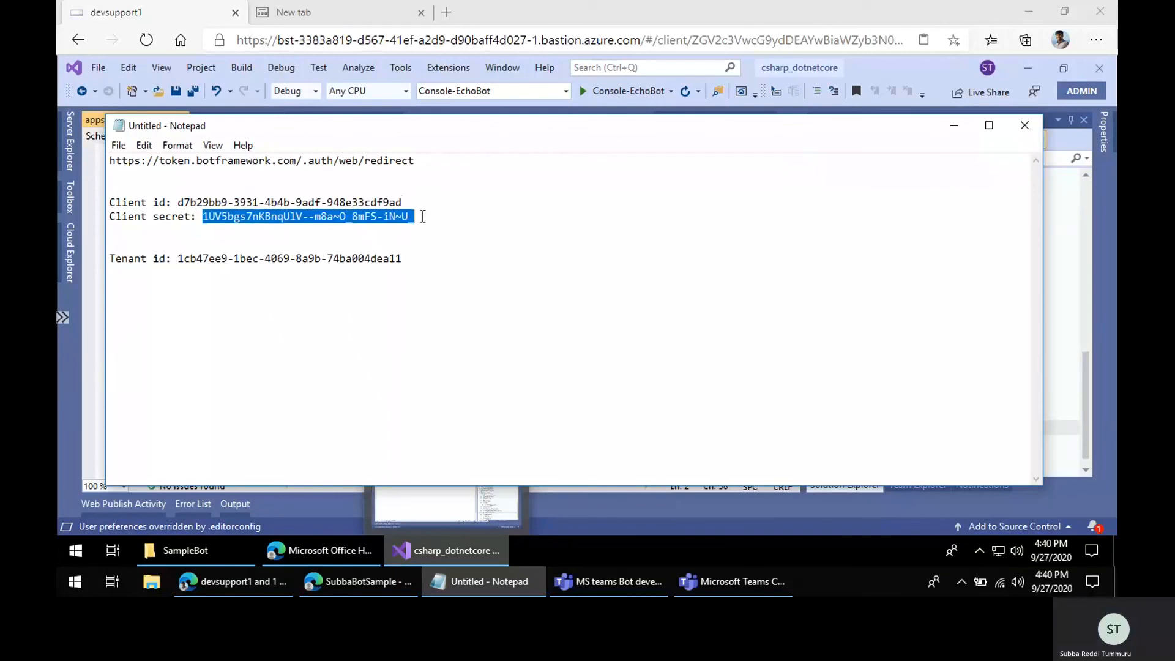
pyautogui.click(523, 588)
pyautogui.click(300, 175)
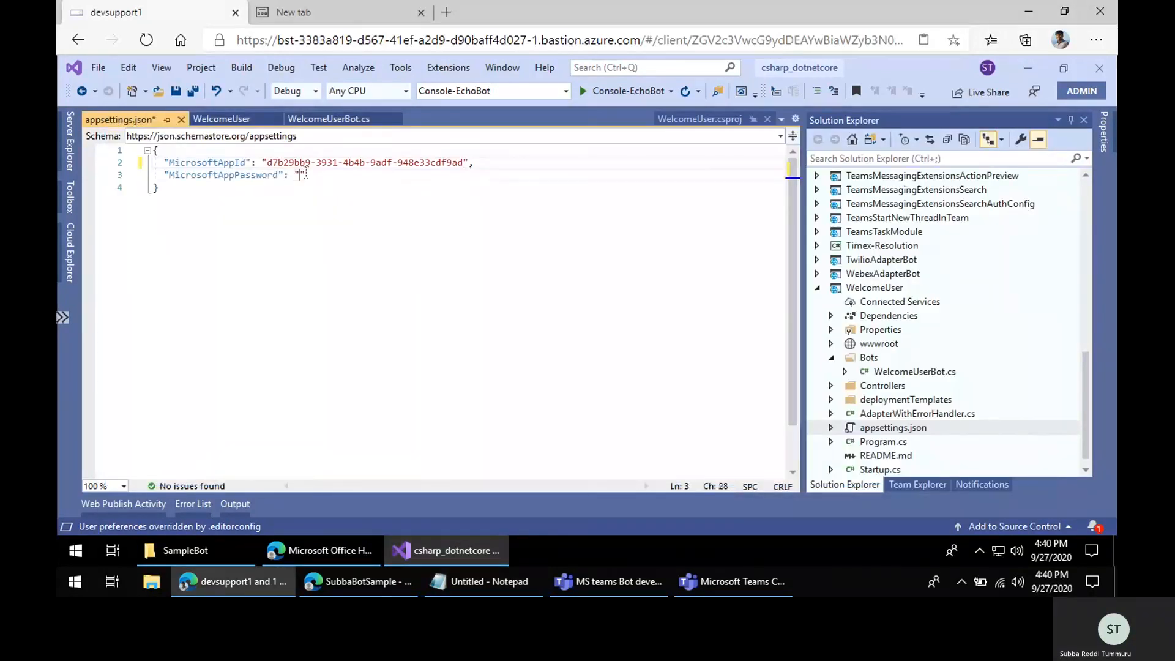
pyautogui.hotkey('ctrl', 'v')
pyautogui.hotkey('ctrl', 's')
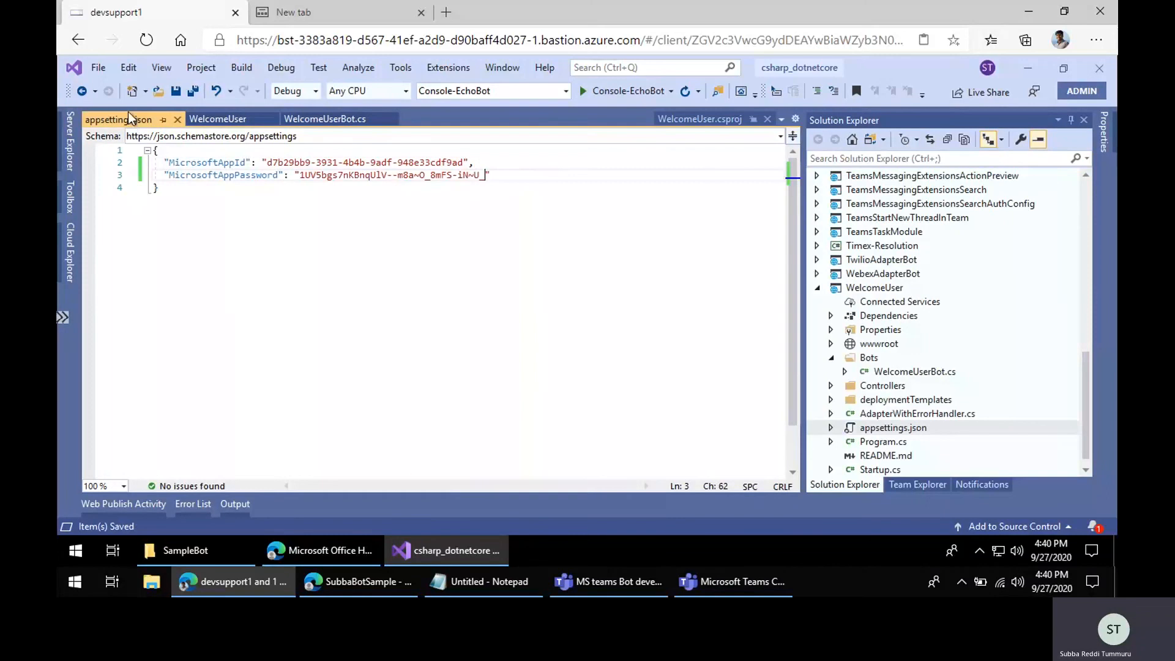
pyautogui.hotkey('ctrl', 'F4')
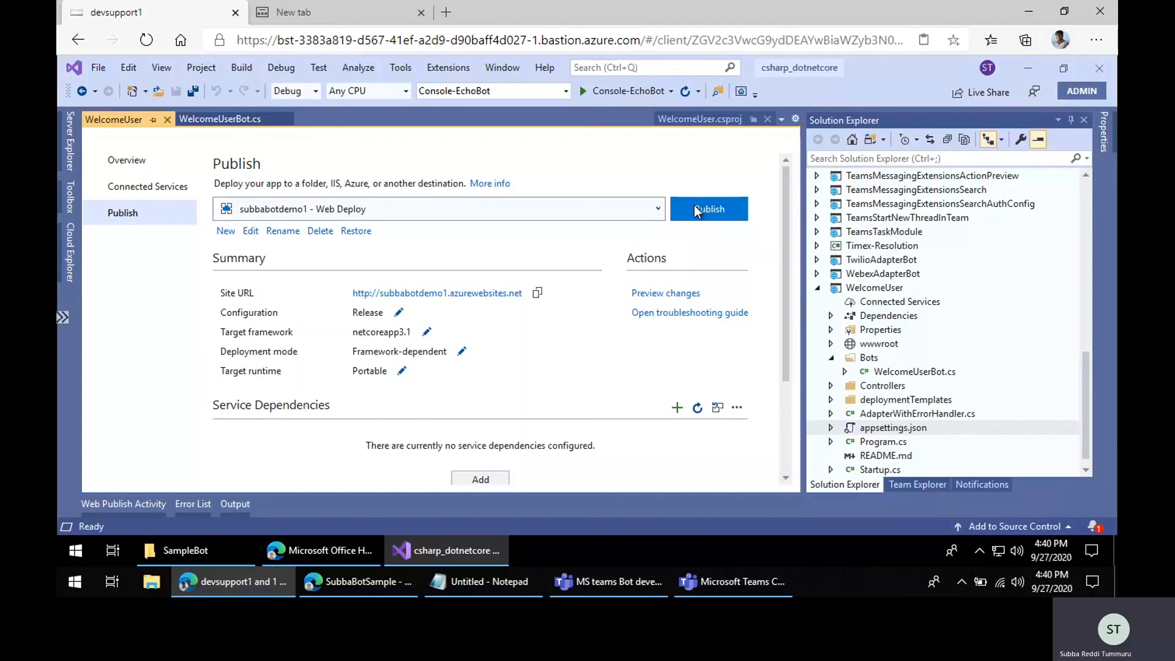
# Step: Publish the WelcomeUser project with the subbabotdemo1 Web Deploy profile
pyautogui.click(695, 208)
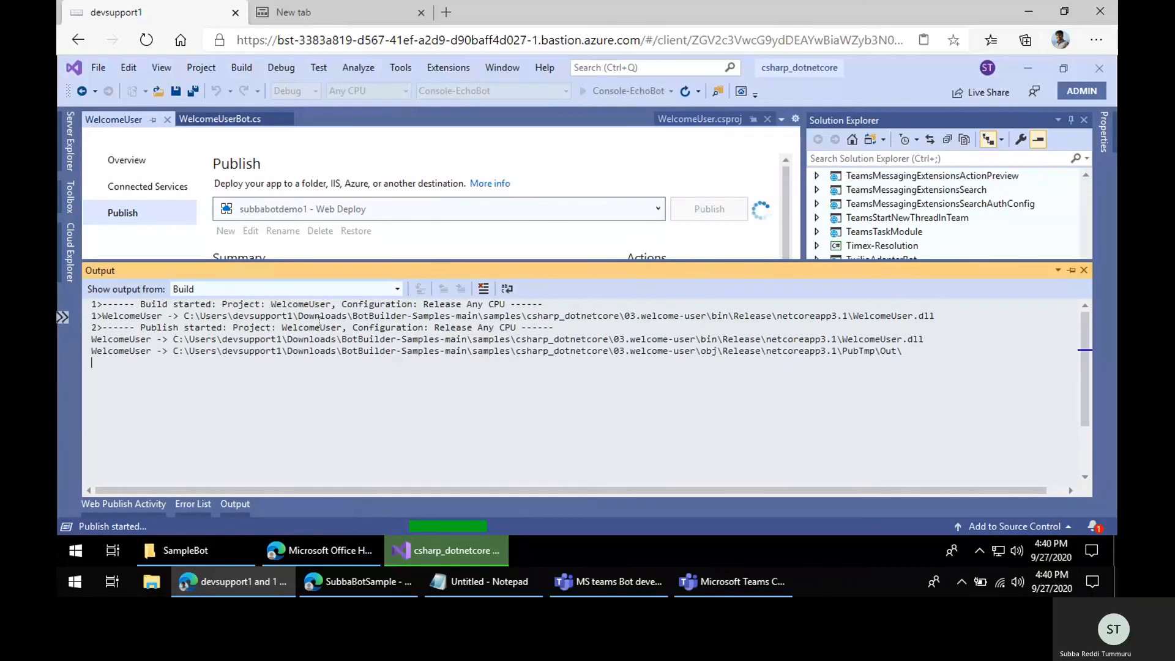
pyautogui.click(605, 583)
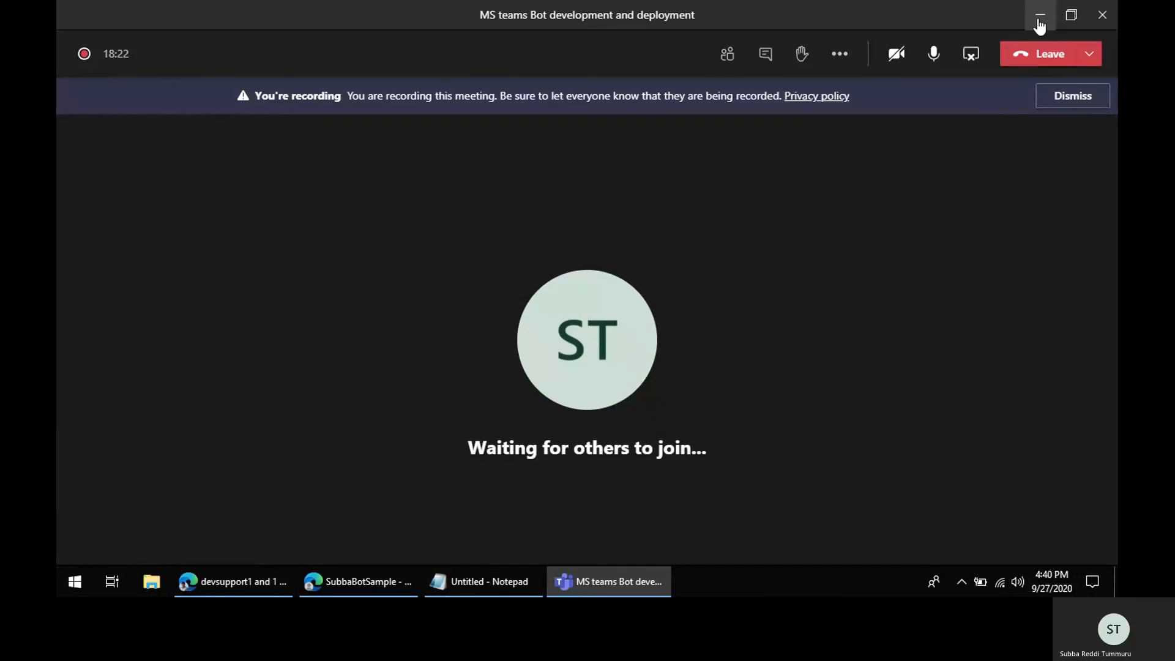
pyautogui.click(1063, 101)
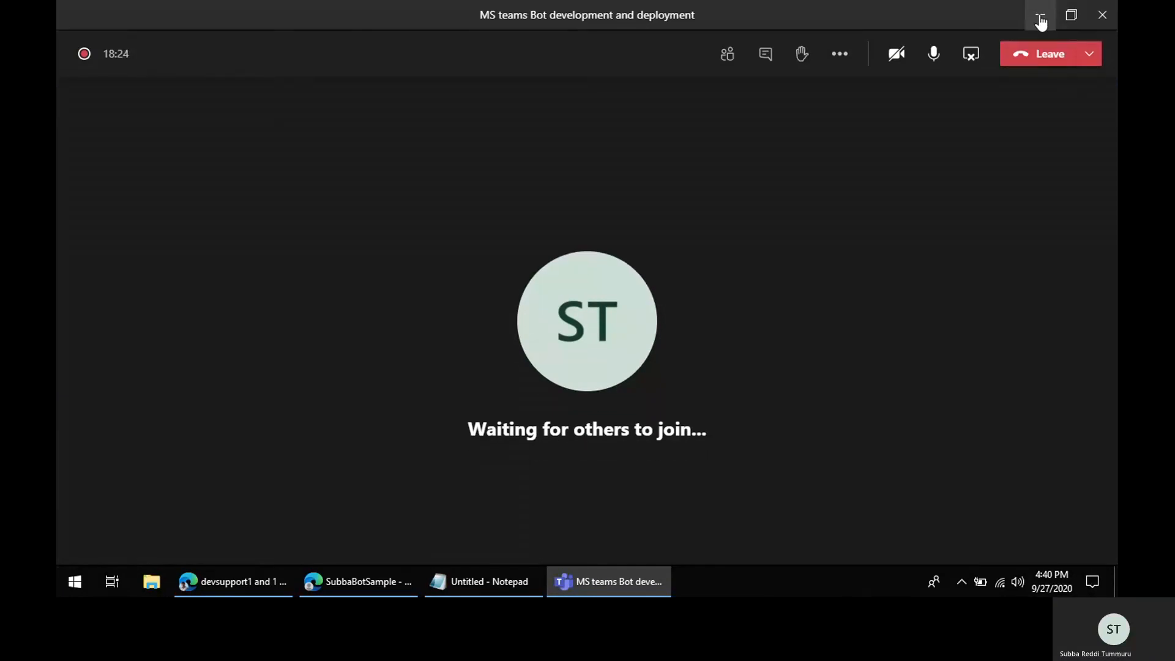
pyautogui.click(1040, 21)
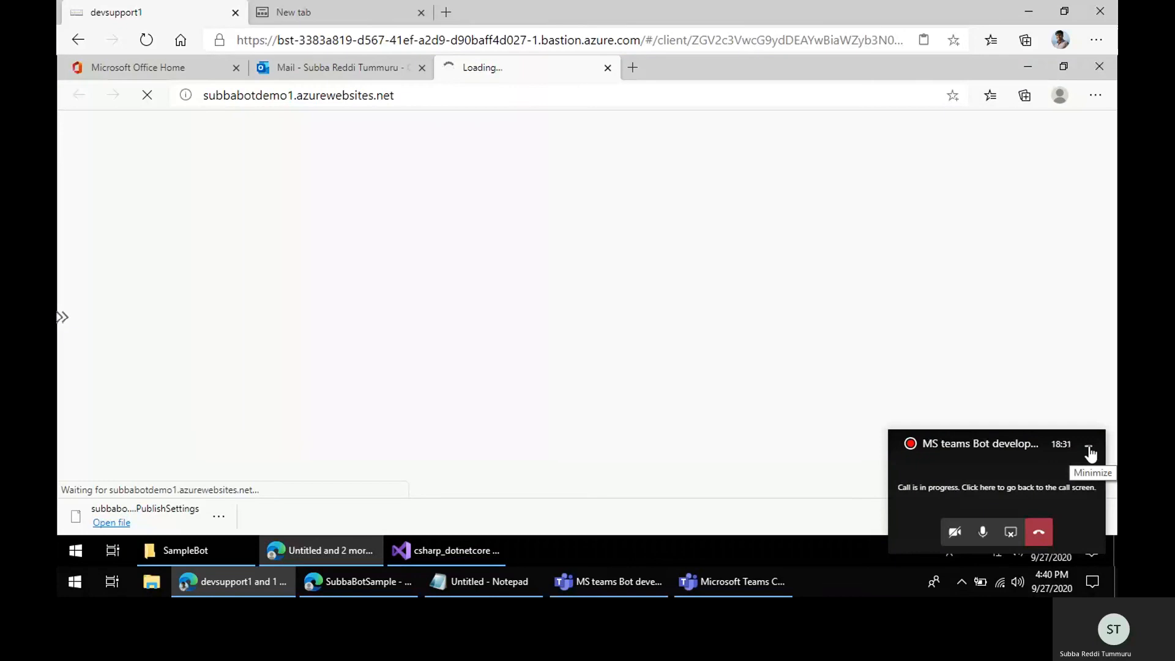
pyautogui.click(1088, 448)
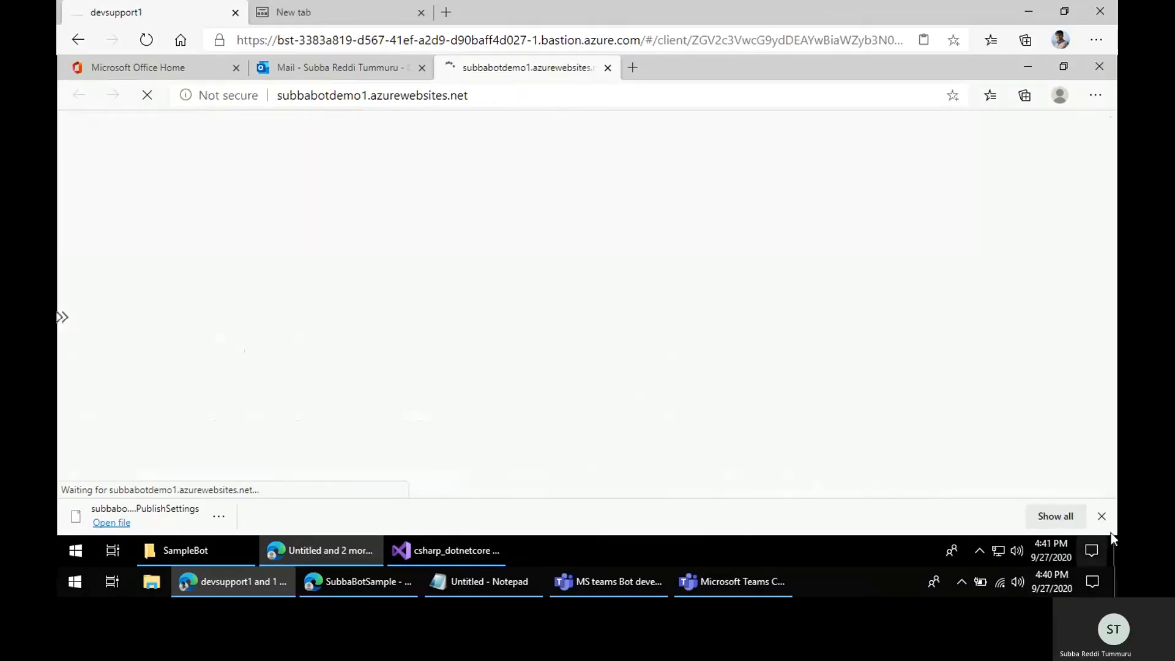
pyautogui.click(1101, 517)
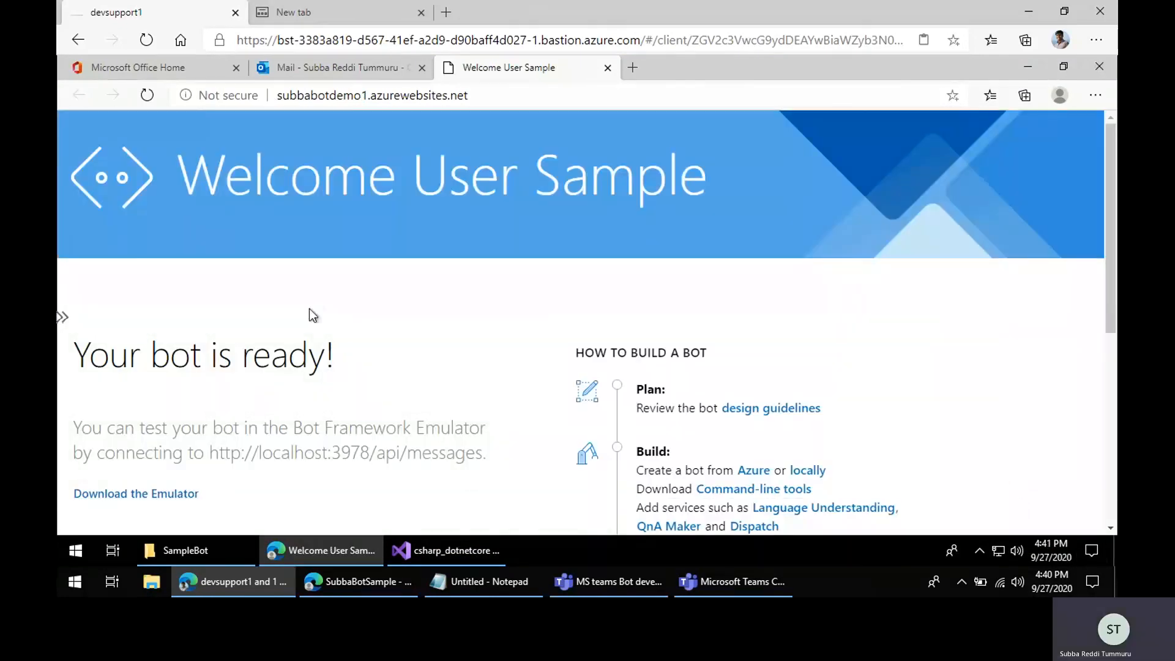
# Step: Examine the deployed Welcome User Sample page at subbabotdemo1.azurewebsites.net and the publish output
pyautogui.moveTo(159, 361); pyautogui.dragTo(383, 369)
pyautogui.click(446, 364)
pyautogui.scroll(-1, 264, 330)
pyautogui.scroll(-2, 268, 351)
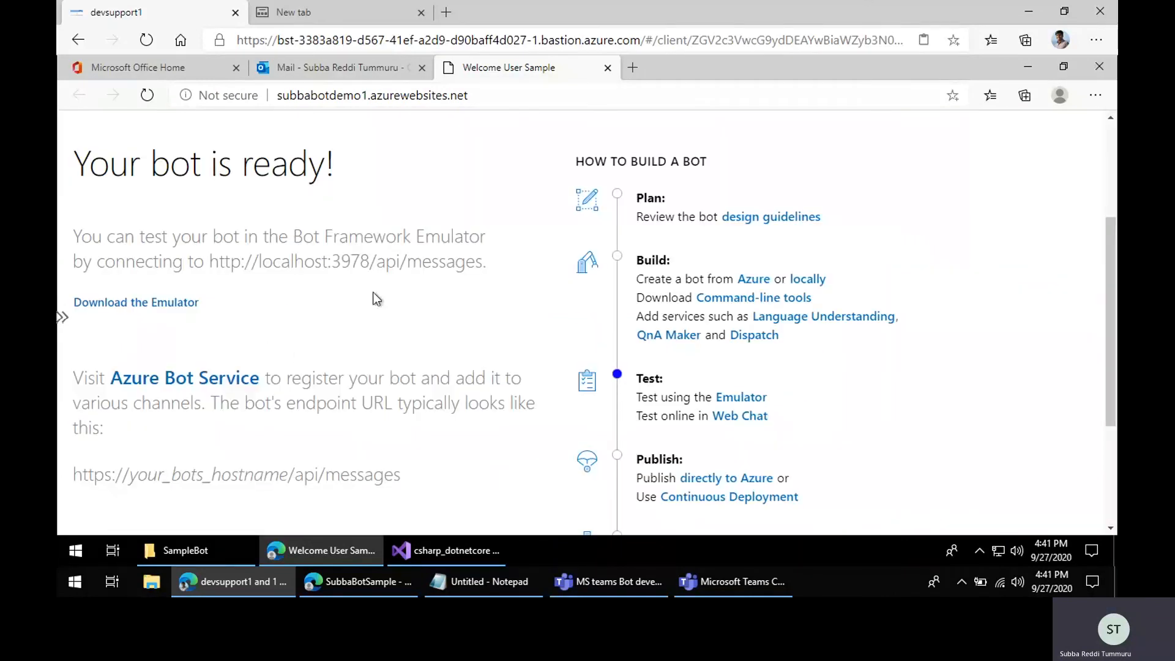
pyautogui.moveTo(376, 262); pyautogui.dragTo(485, 257)
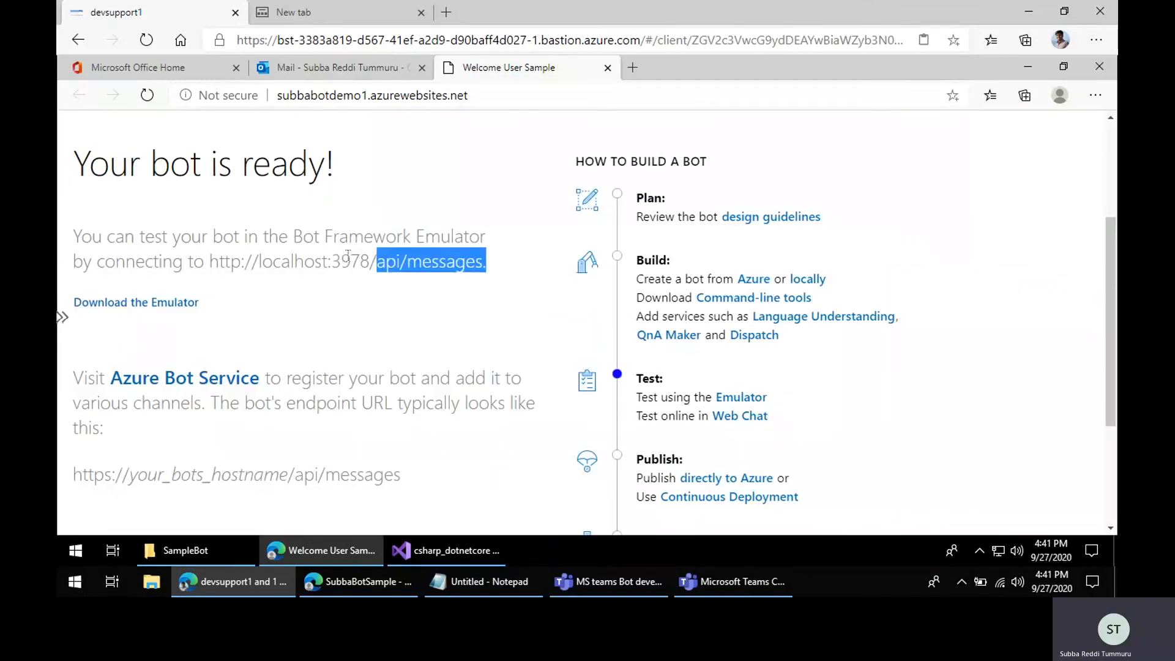
pyautogui.click(299, 261)
pyautogui.click(330, 96)
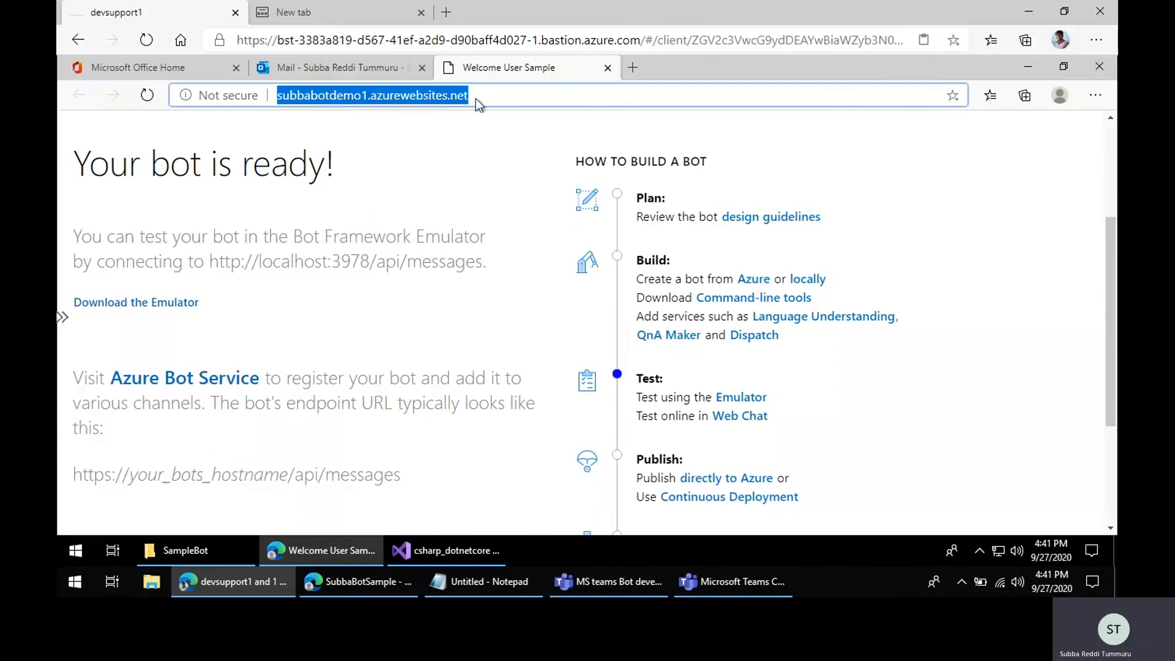
pyautogui.click(497, 96)
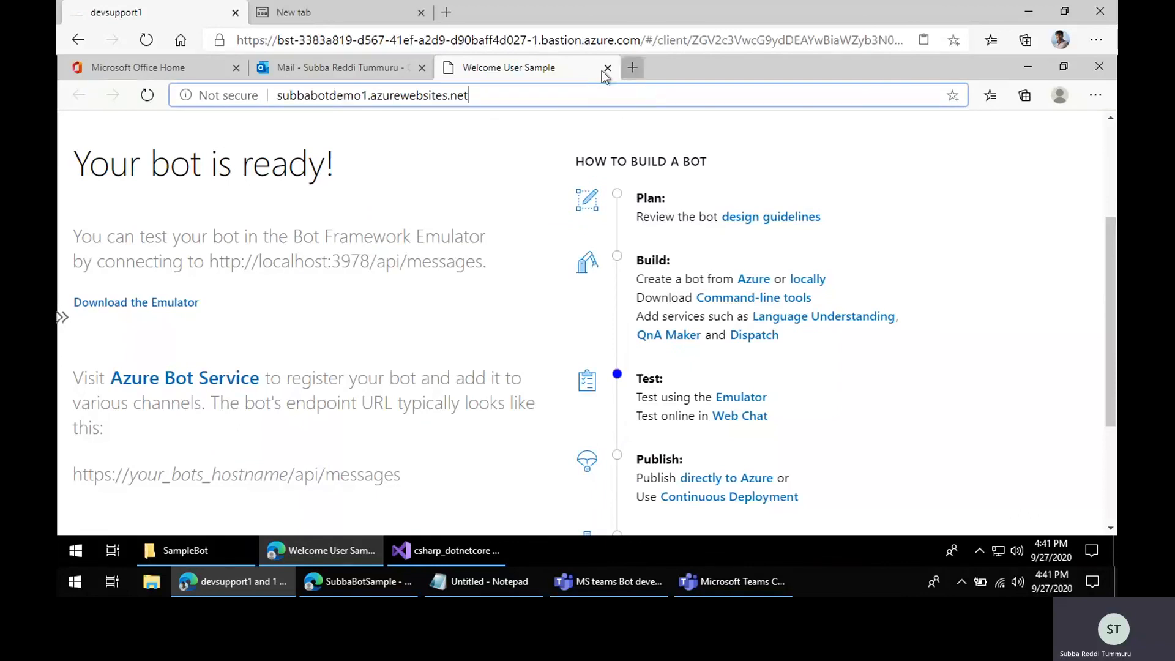
pyautogui.press('Return')
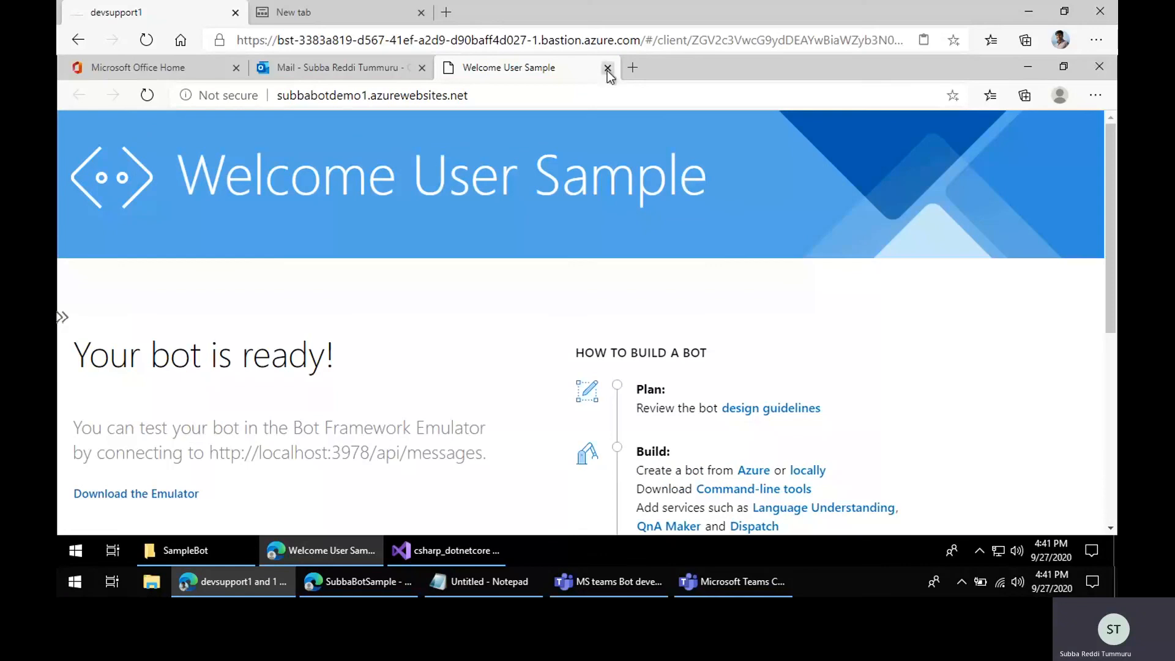
pyautogui.click(1020, 65)
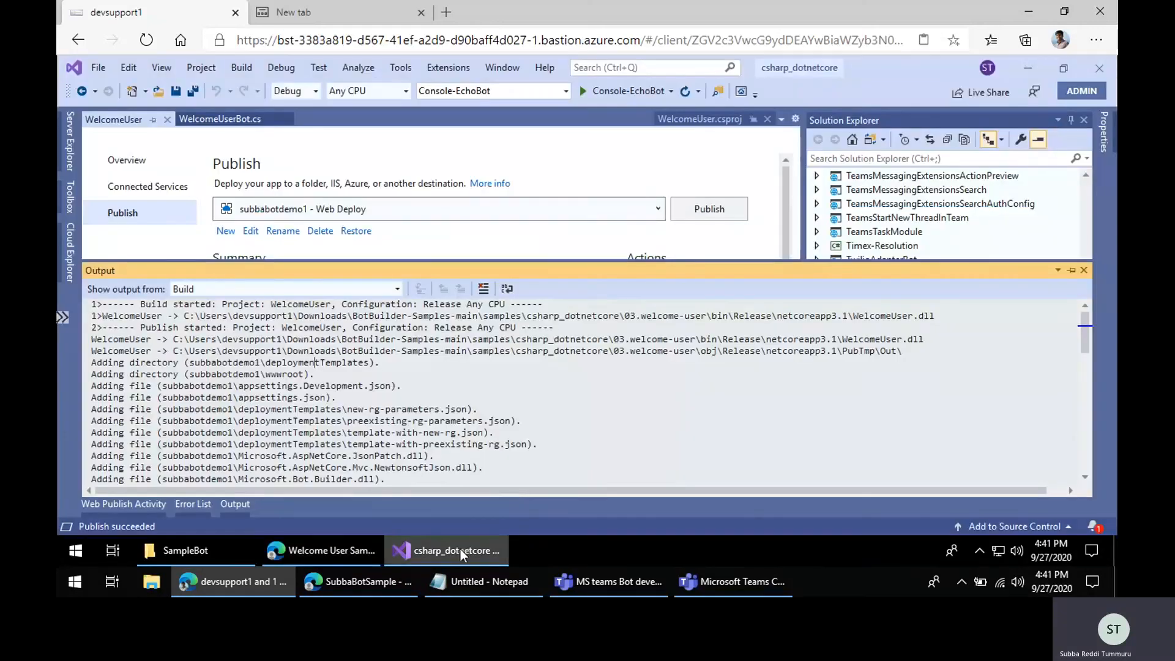
# Step: Switch to the Microsoft Teams client and open the App Studio app from the app search
pyautogui.click(607, 583)
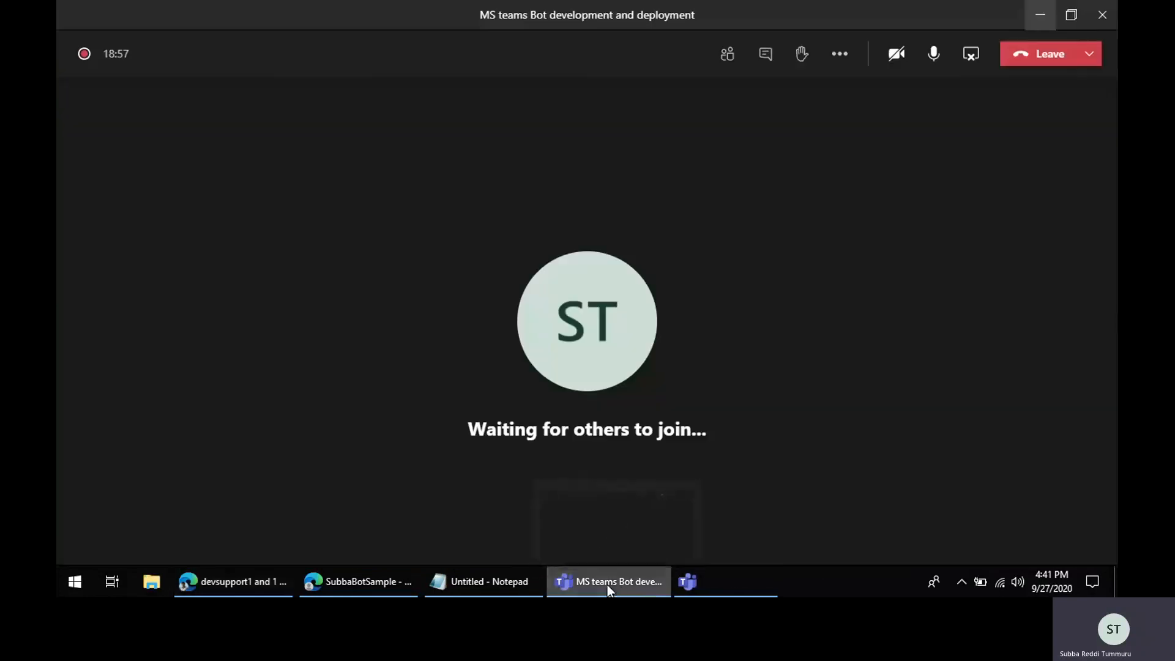
pyautogui.click(960, 584)
pyautogui.click(975, 523)
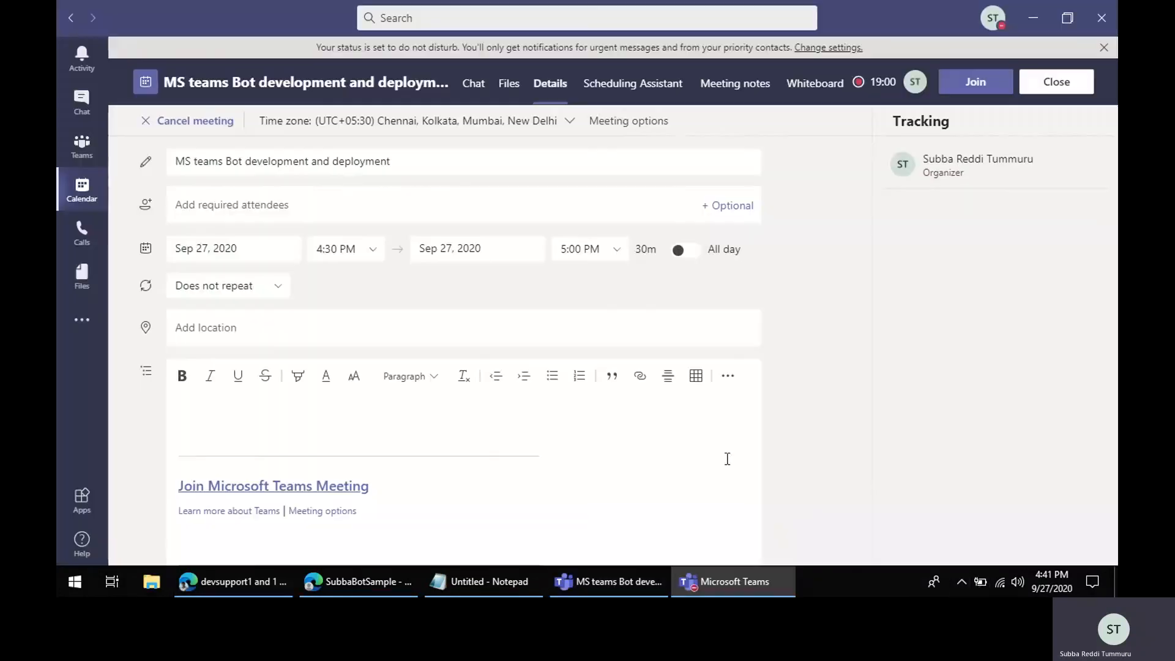
pyautogui.click(89, 322)
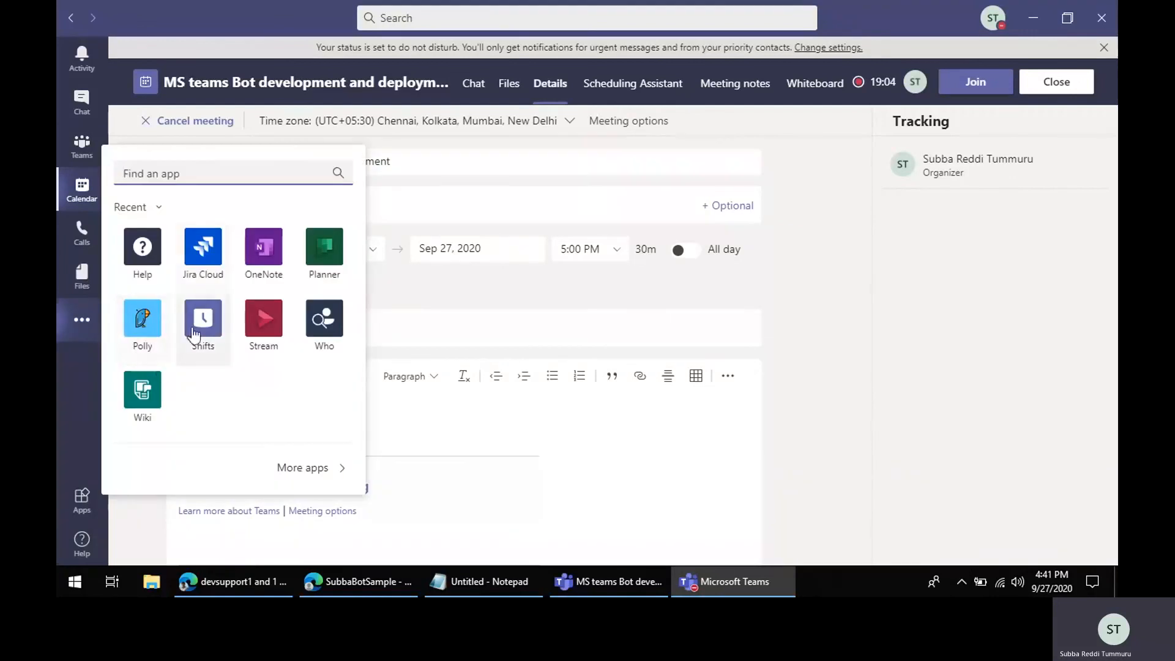
pyautogui.write('app stu')
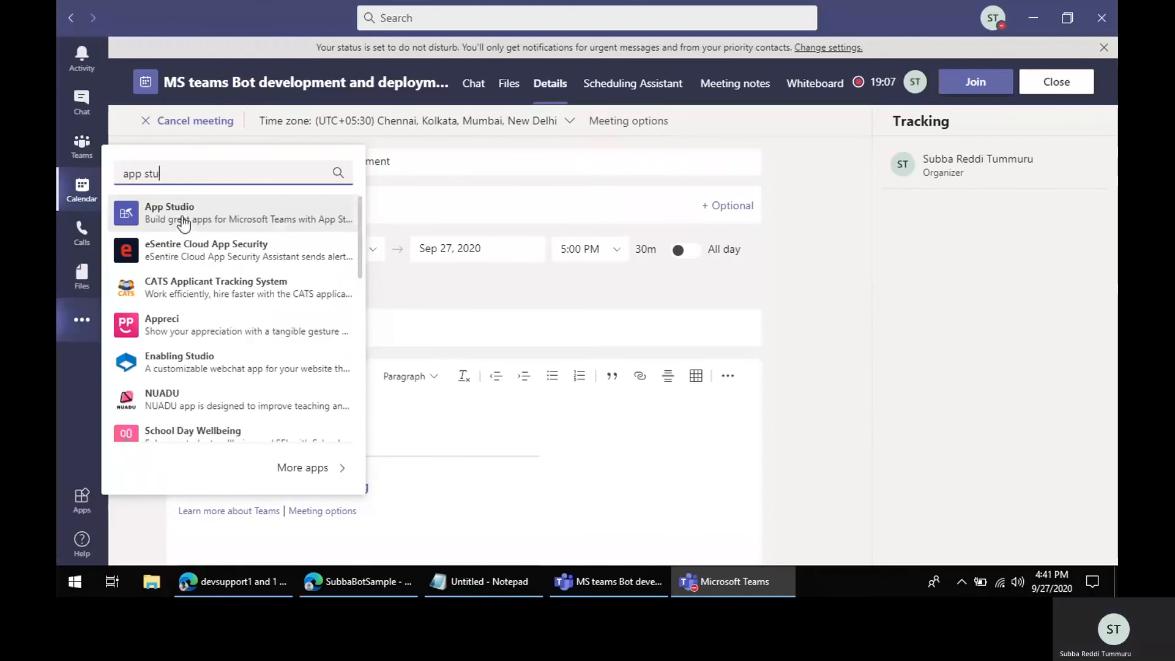
pyautogui.click(182, 217)
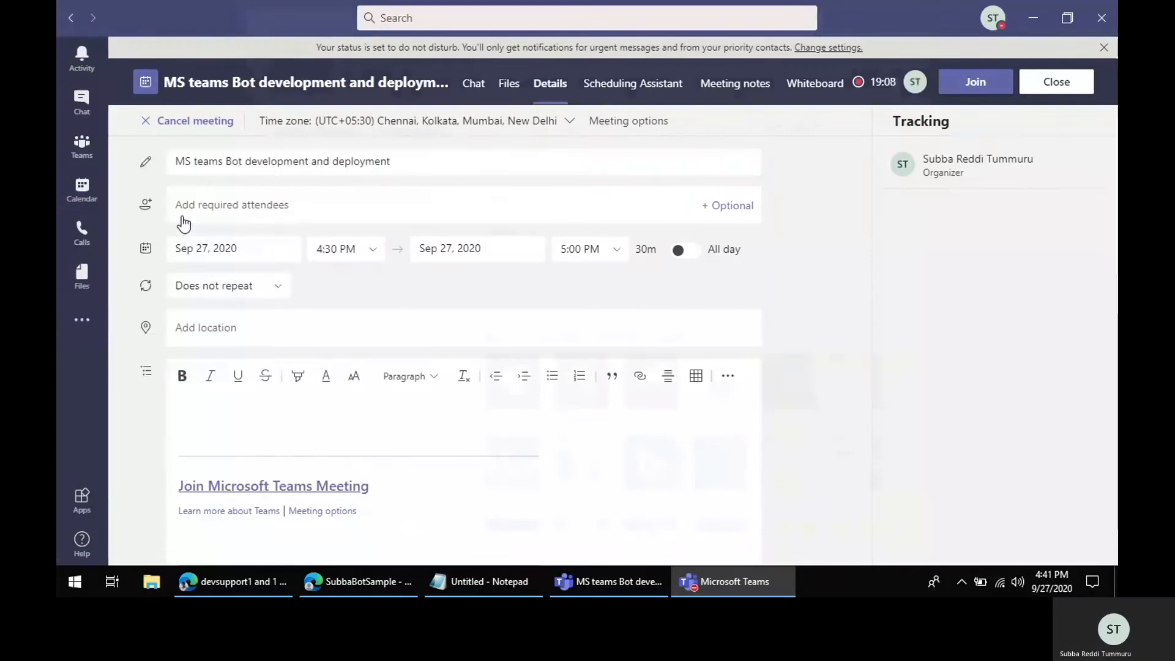
pyautogui.click(361, 127)
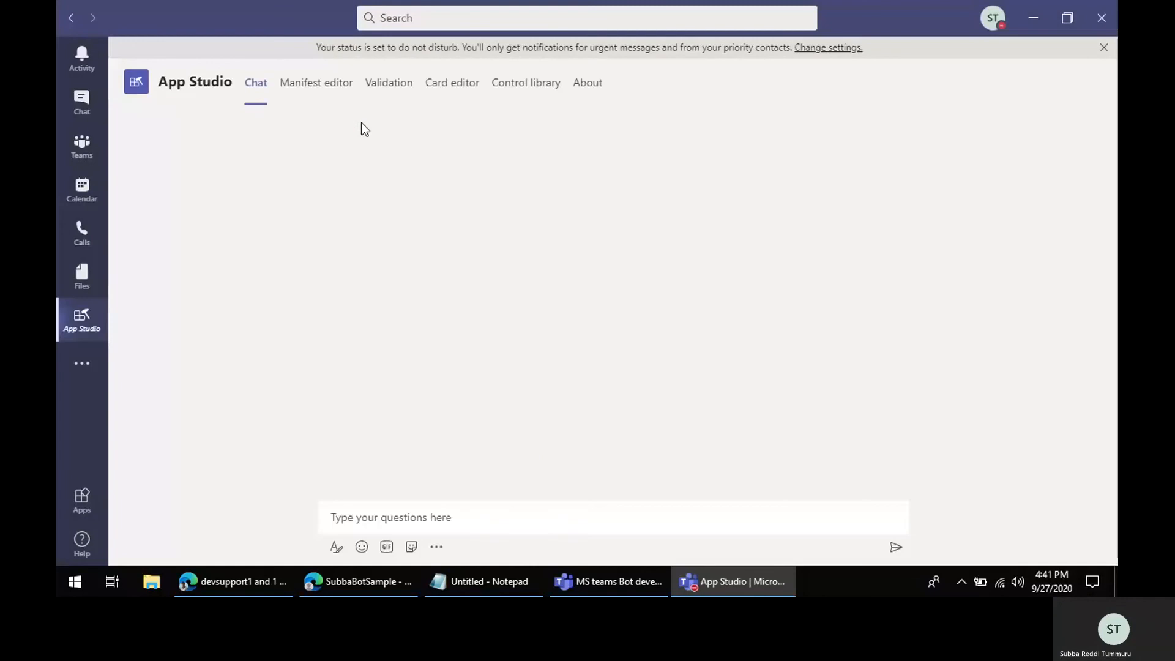
# Step: Create a new app in the Manifest editor with SubbaDemoBot as both short name and full name
pyautogui.click(310, 92)
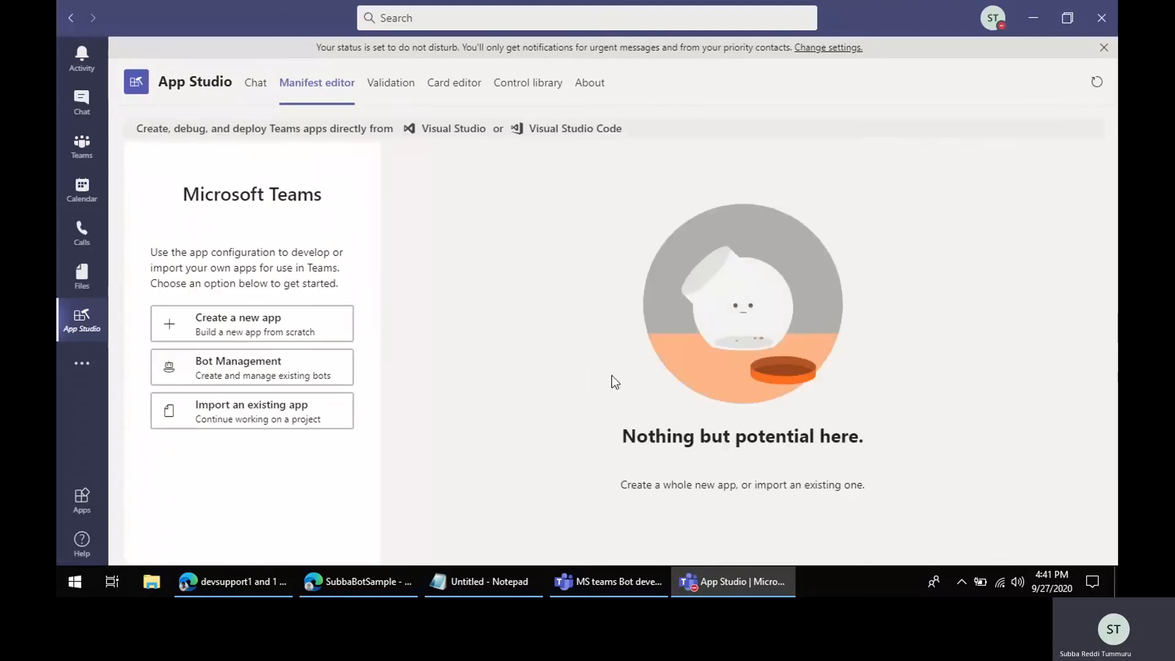
pyautogui.click(246, 329)
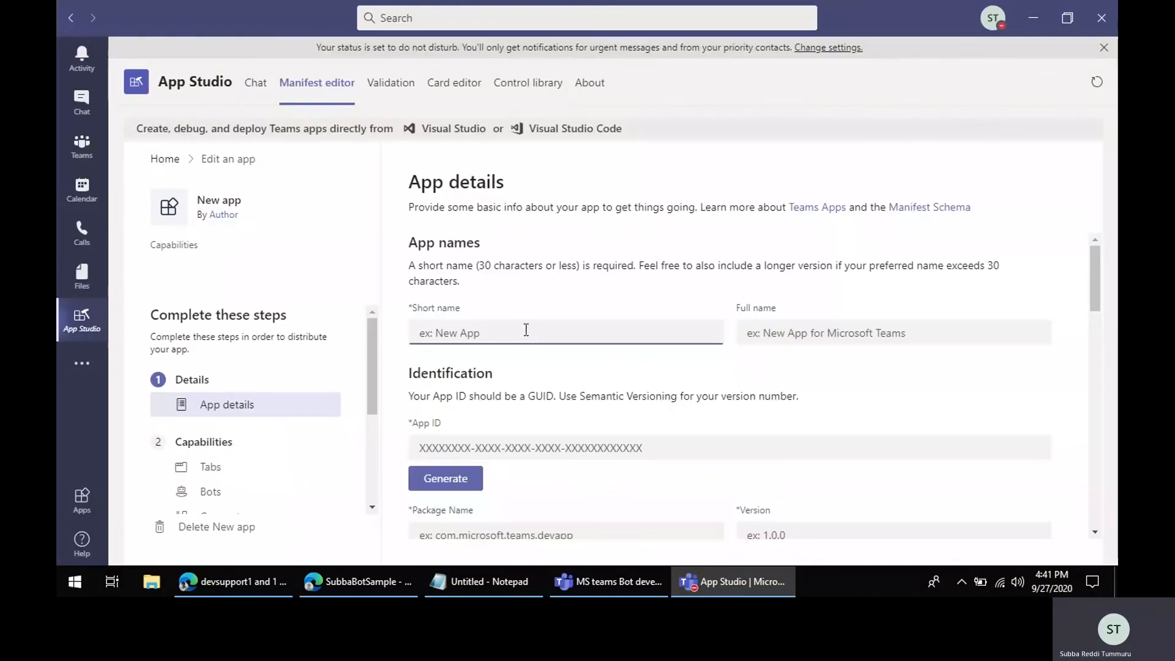
pyautogui.write('SubaDemo')
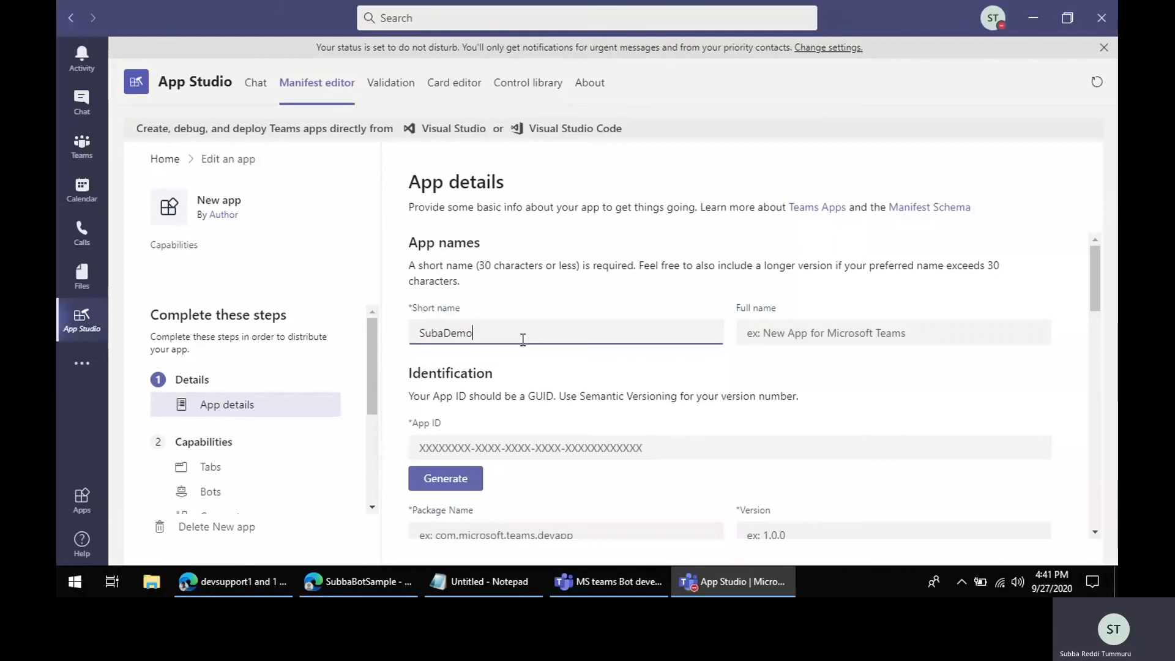
pyautogui.press('BackSpace')
pyautogui.press('BackSpace')
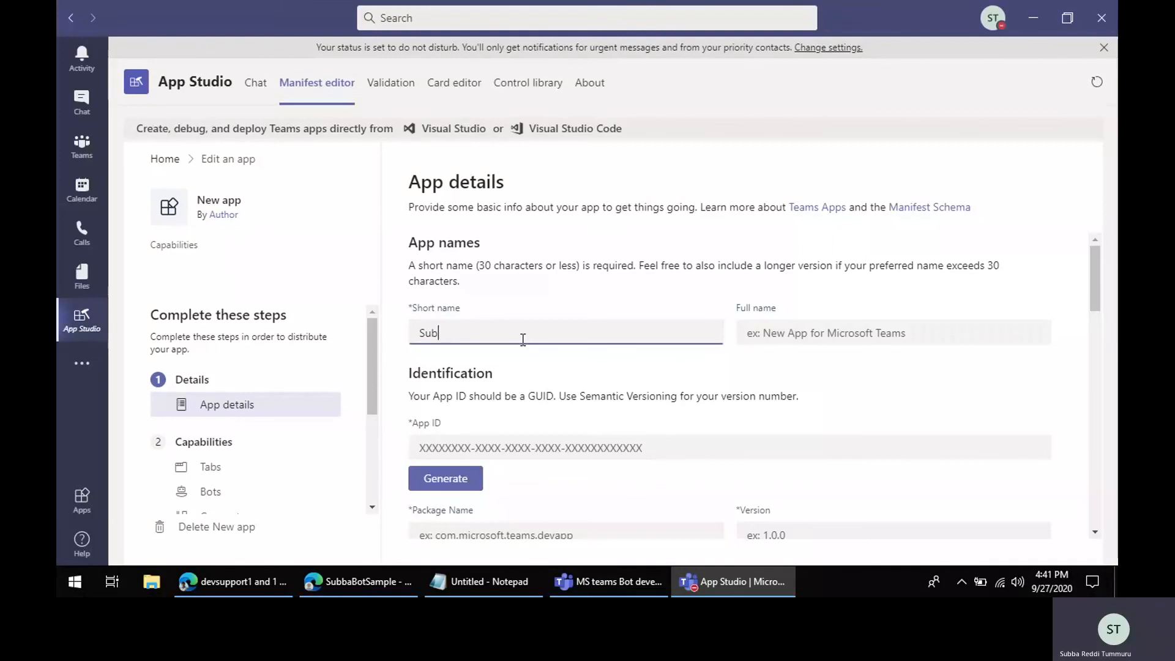
pyautogui.write('baDemoBot')
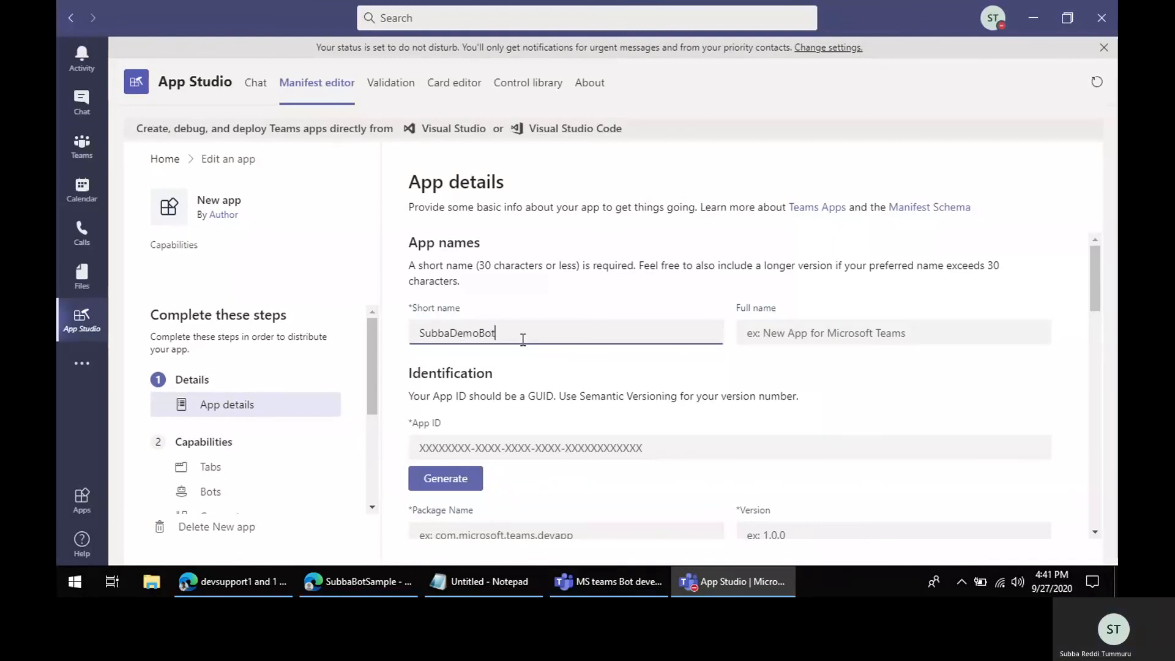
pyautogui.hotkey('ctrl', 'a')
pyautogui.hotkey('ctrl', 'c')
pyautogui.press('Tab')
pyautogui.hotkey('ctrl', 'v')
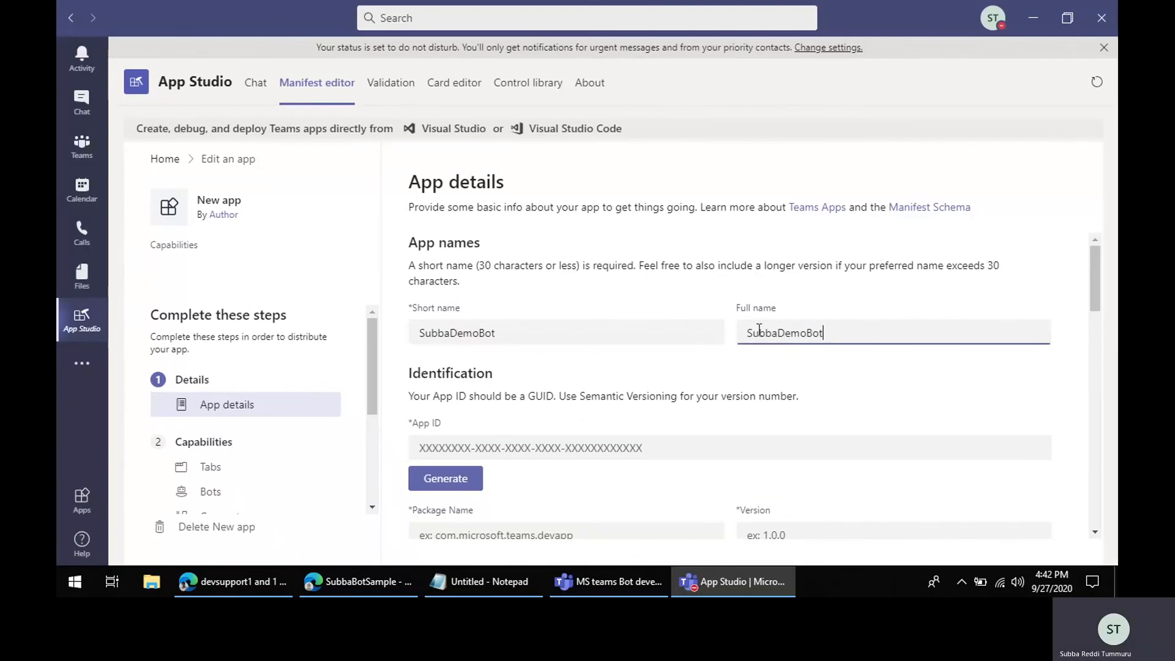
# Step: Generate an App ID for the app and set the package name to com.microsoft.com
pyautogui.click(503, 442)
pyautogui.click(443, 479)
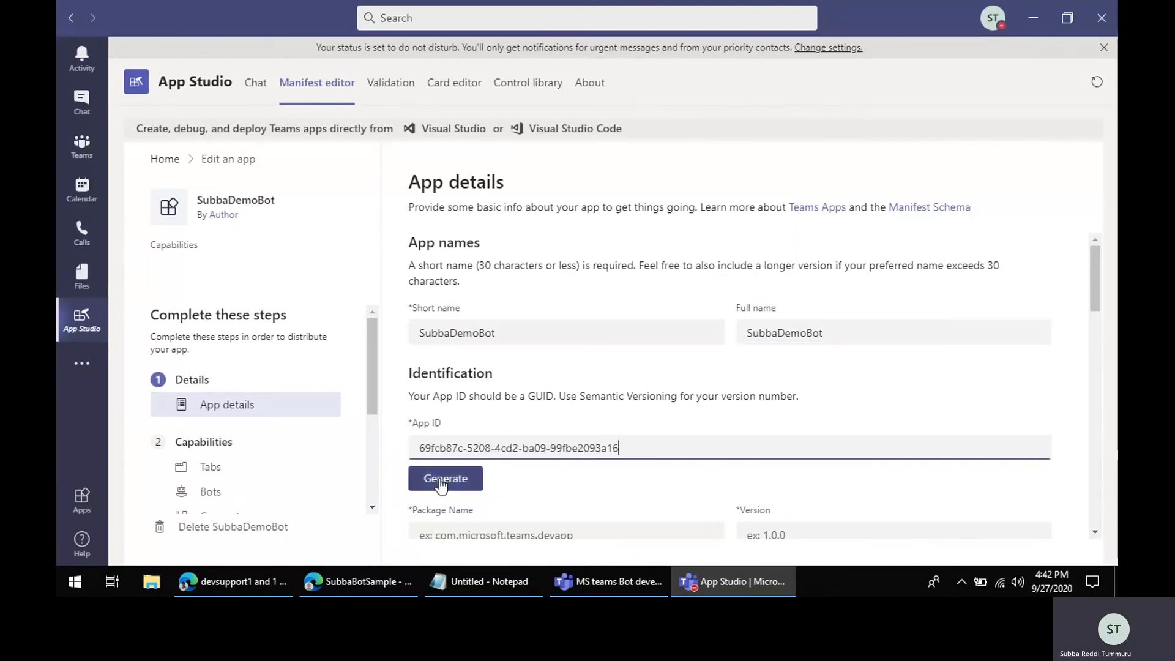
pyautogui.scroll(-3, 597, 461)
pyautogui.click(525, 305)
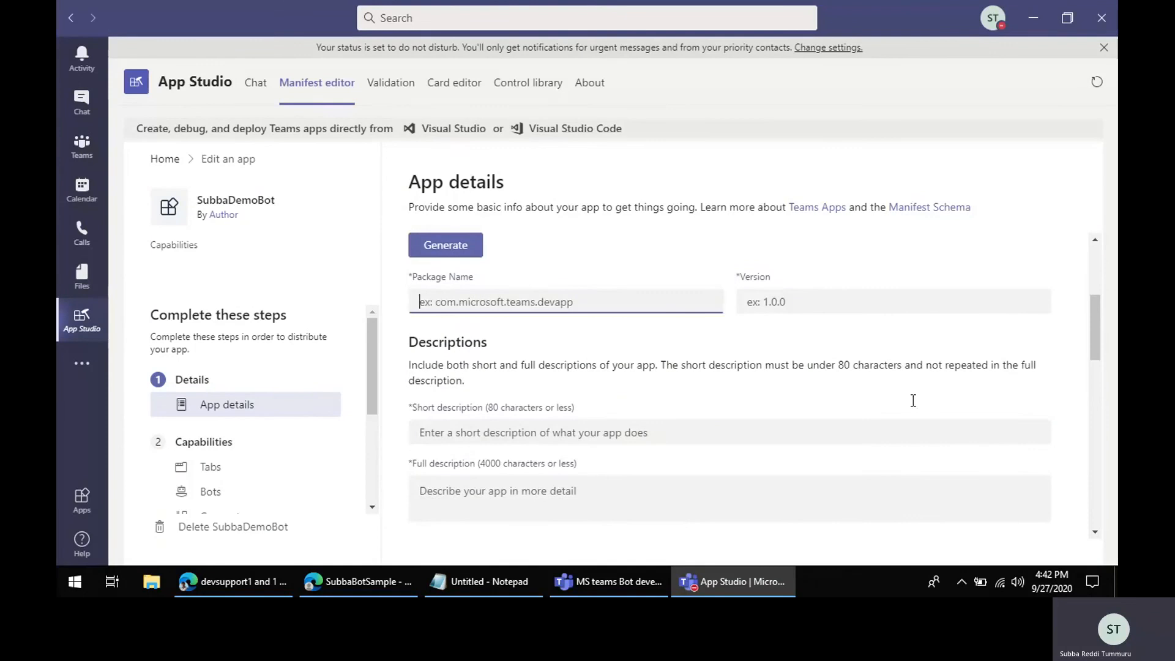
pyautogui.write('com')
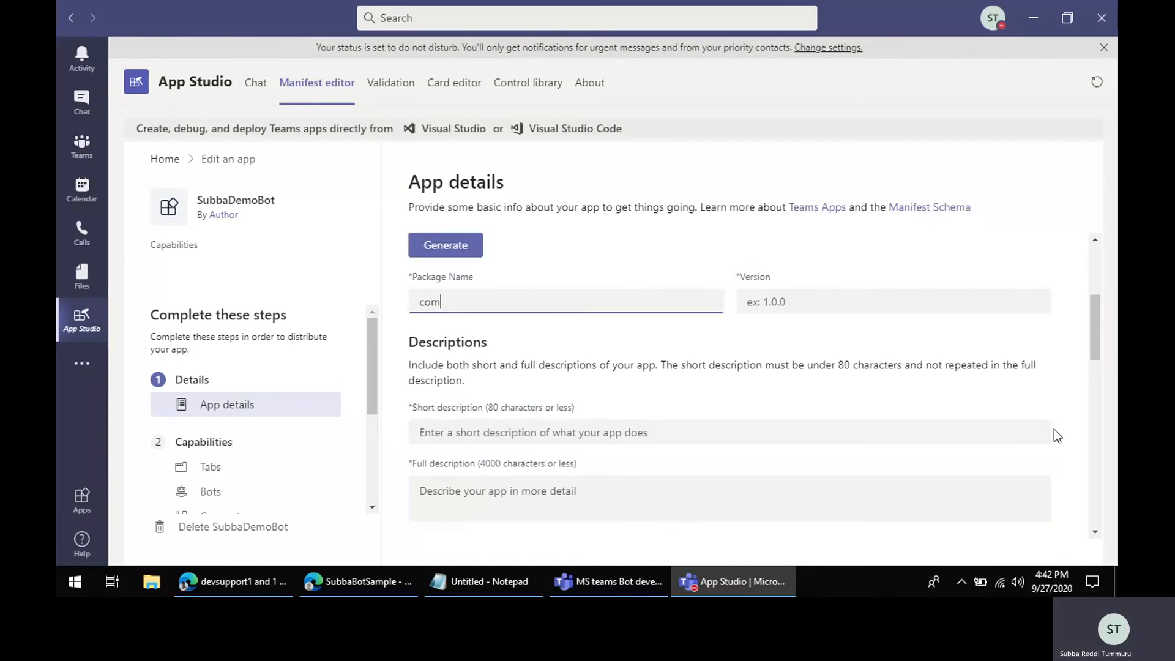
pyautogui.write('.microsoft.com')
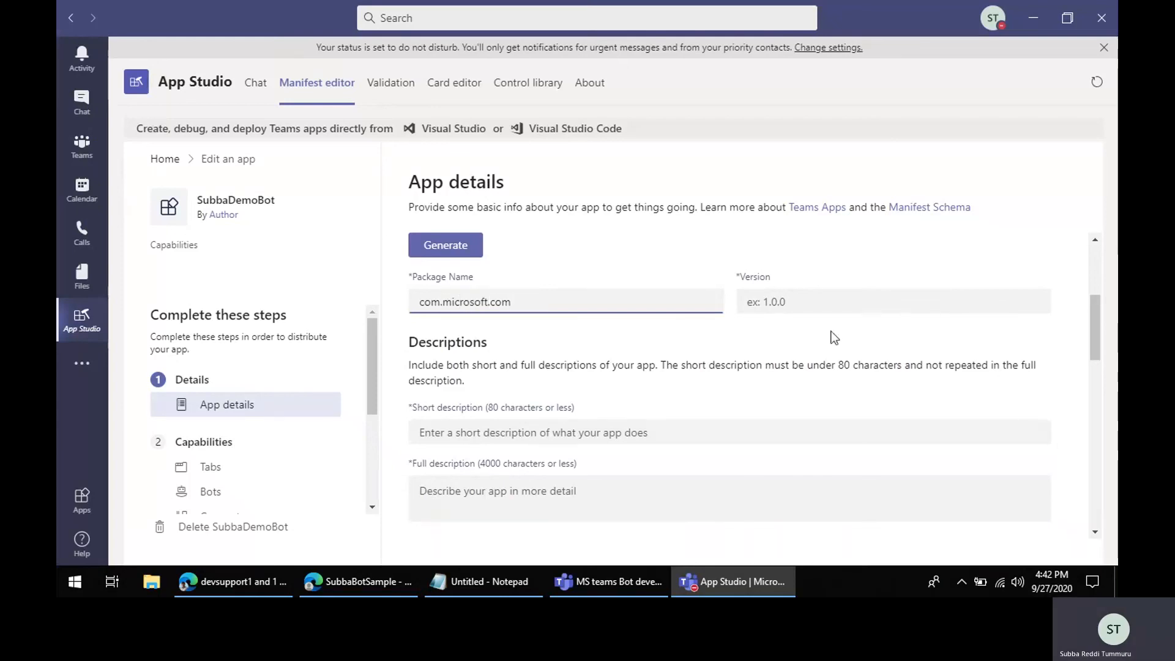
# Step: Set the version to 1.0.0 and paste SubbaDemoBot into both the short and full descriptions
pyautogui.click(820, 301)
pyautogui.write('1.0.0')
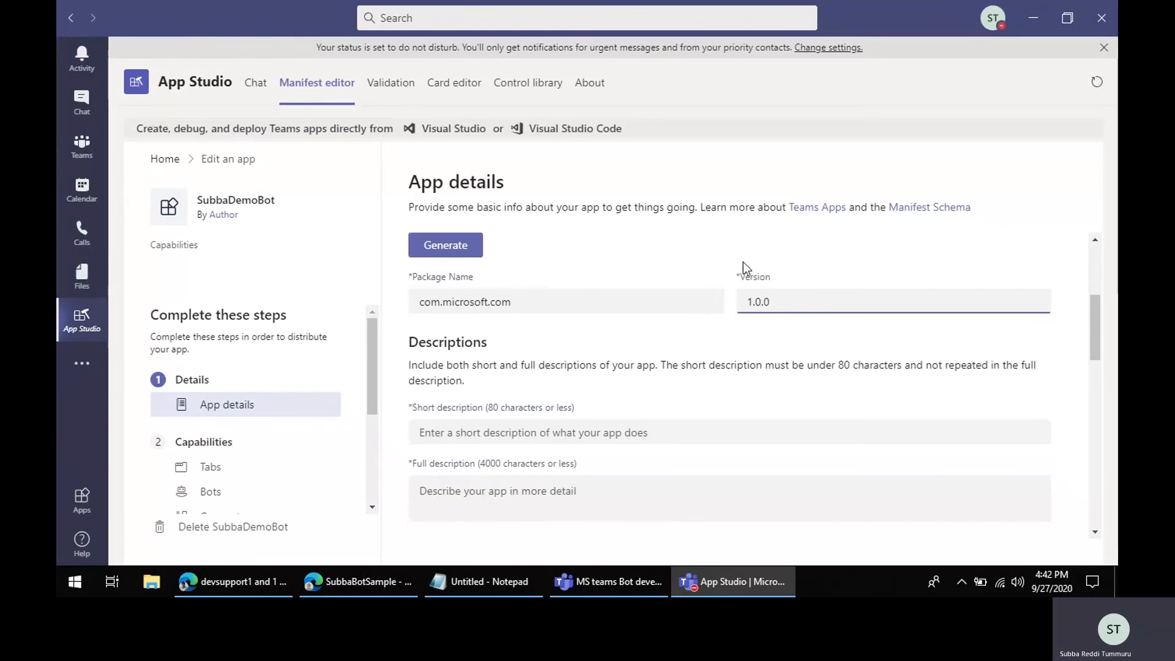
pyautogui.scroll(-1, 551, 379)
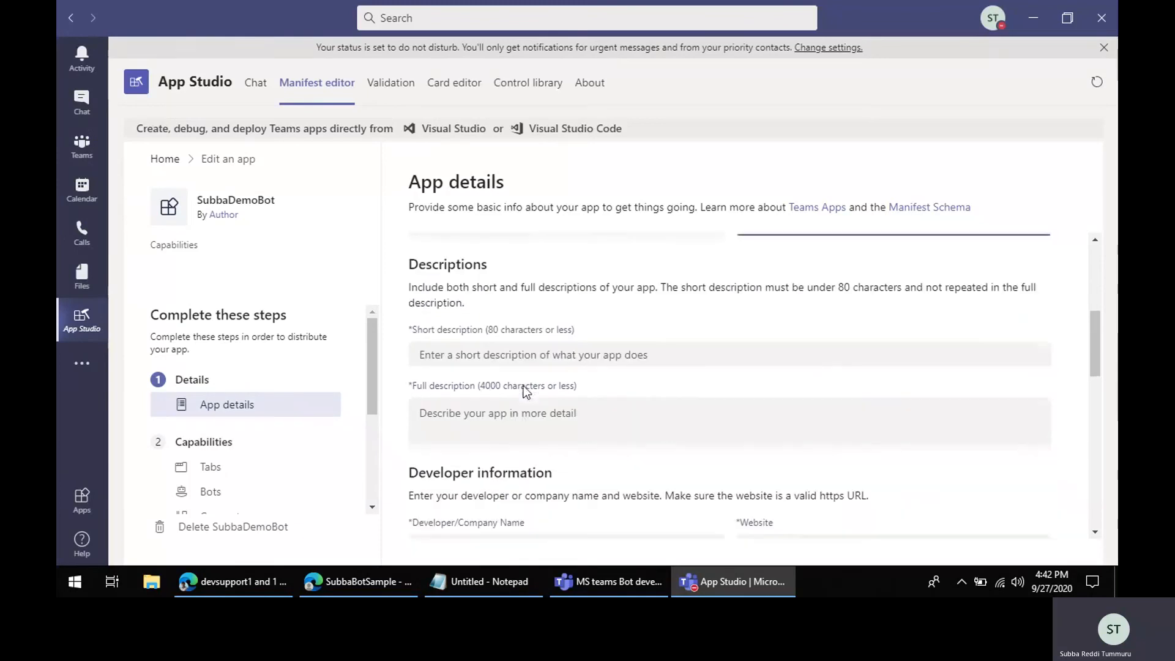
pyautogui.scroll(1, 533, 391)
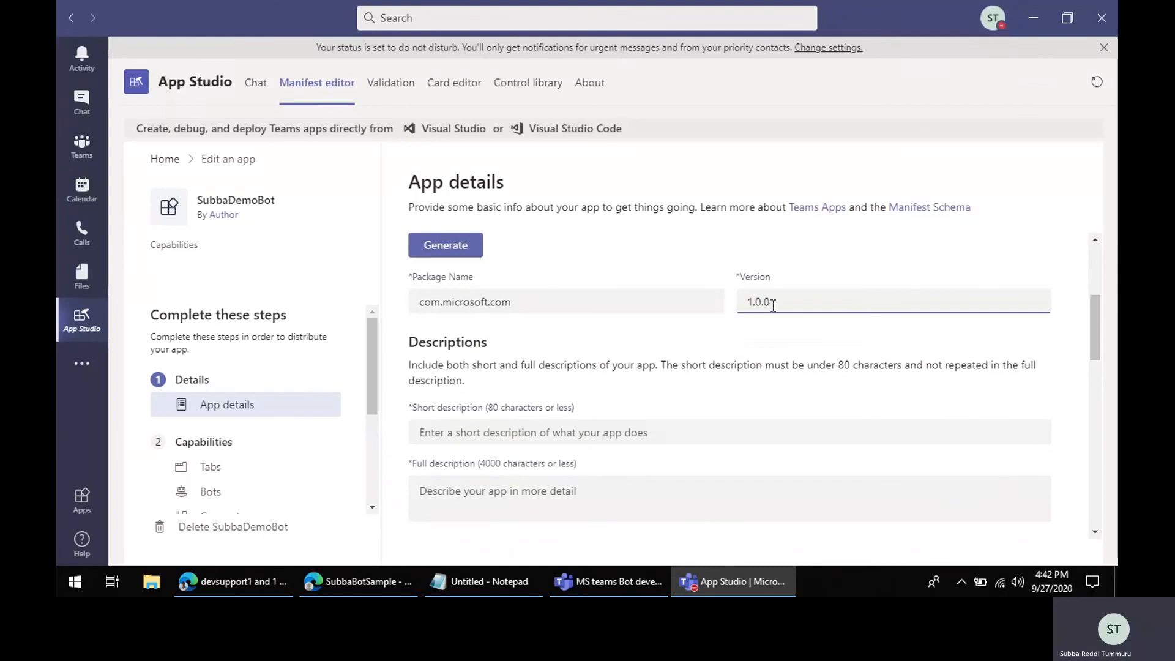
pyautogui.scroll(-1, 768, 388)
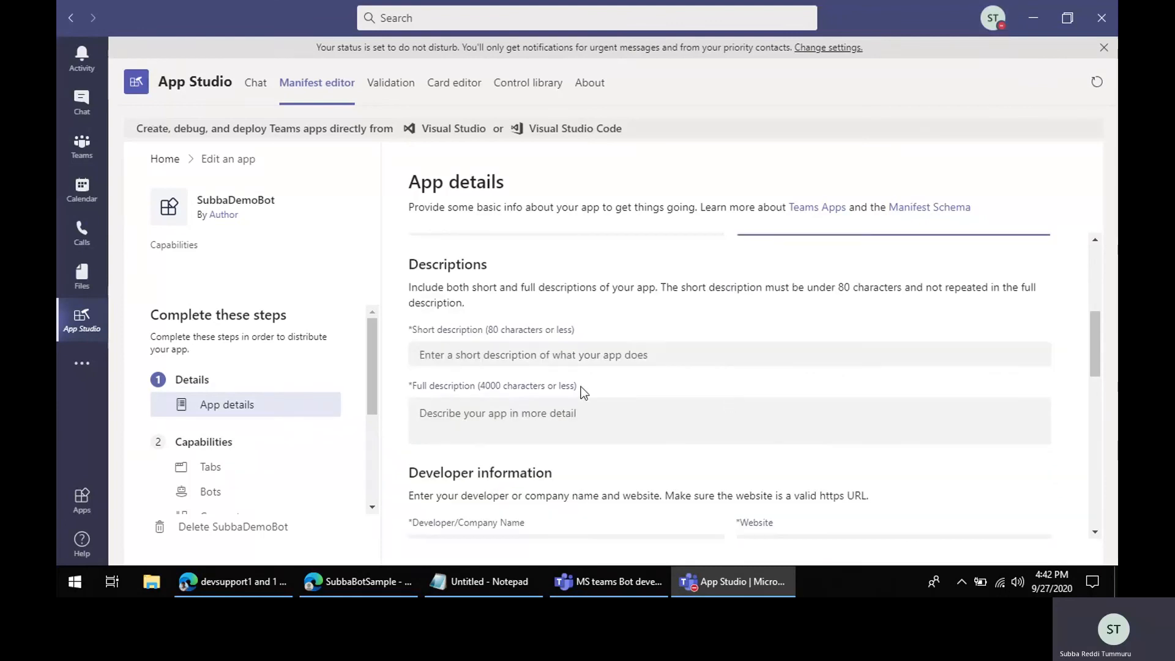
pyautogui.click(480, 355)
pyautogui.hotkey('ctrl', 'v')
pyautogui.click(509, 405)
pyautogui.hotkey('ctrl', 'v')
pyautogui.scroll(-2, 551, 401)
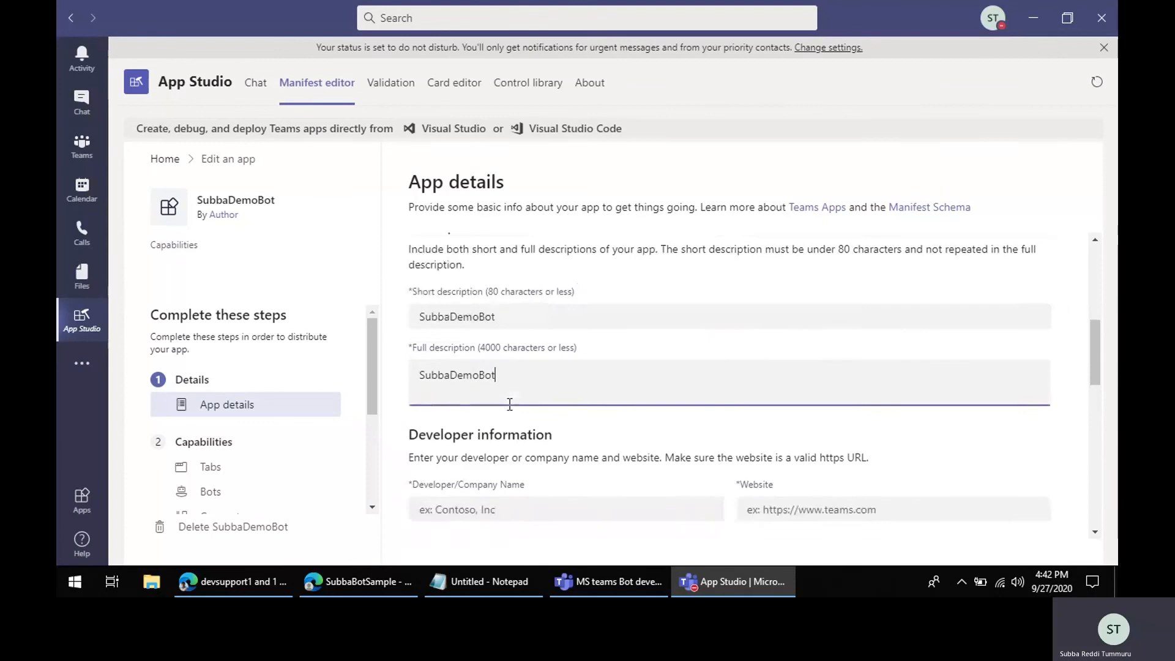
pyautogui.click(659, 390)
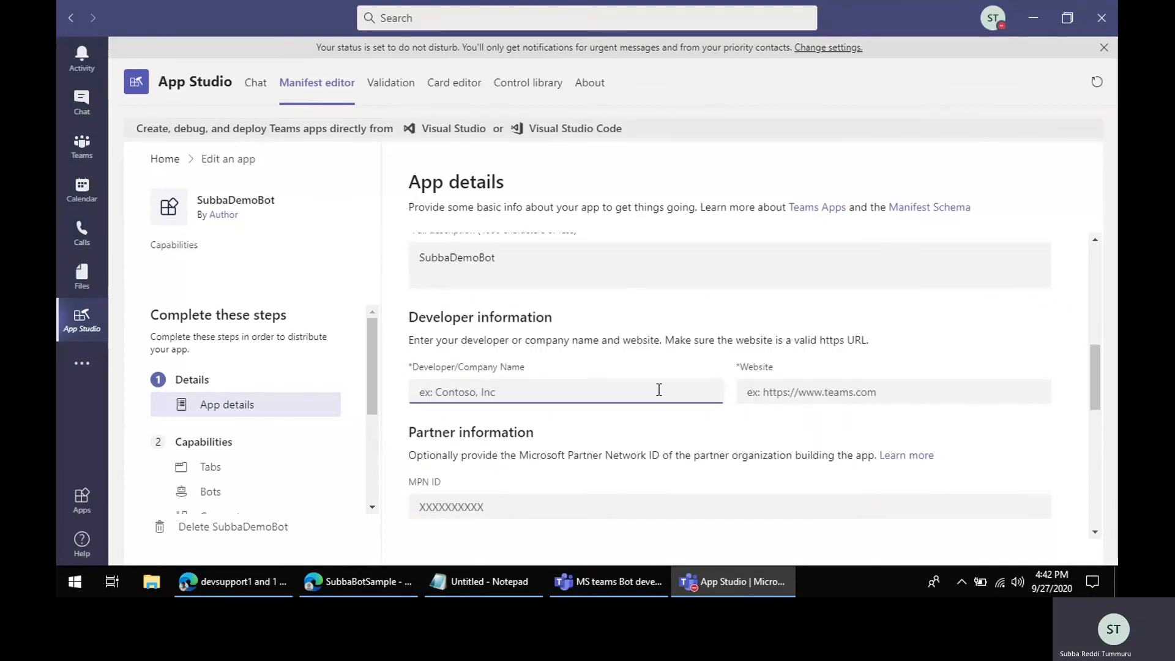
pyautogui.write('ubb')
pyautogui.press('BackSpace')
pyautogui.write('Subba')
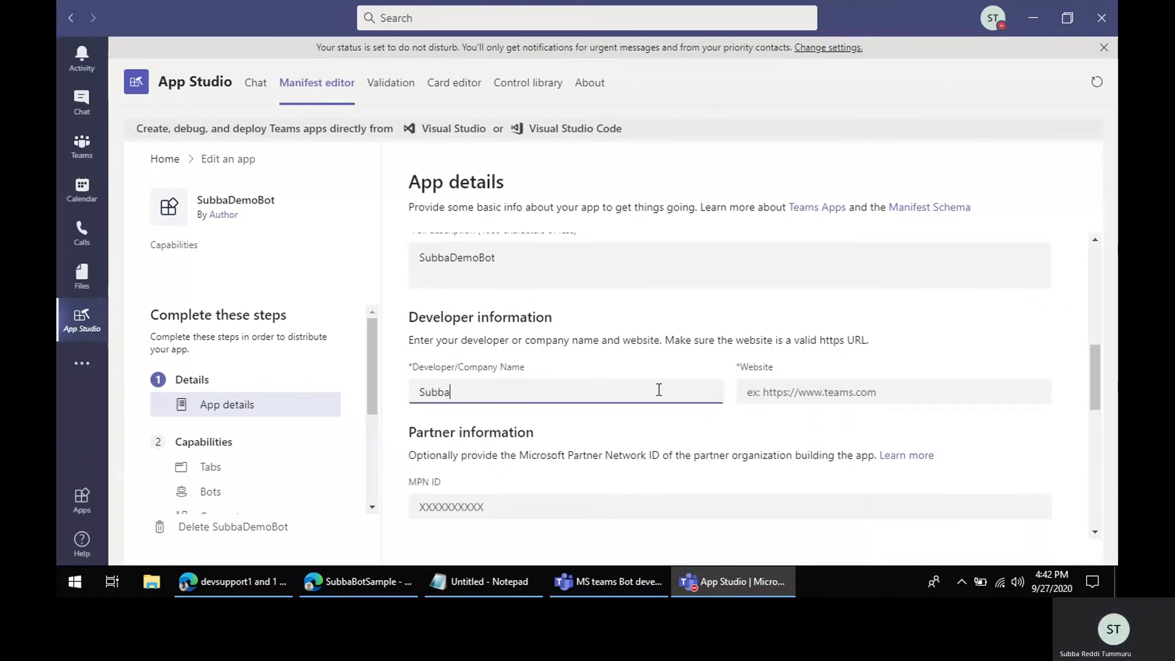
pyautogui.press('Tab')
pyautogui.write('h')
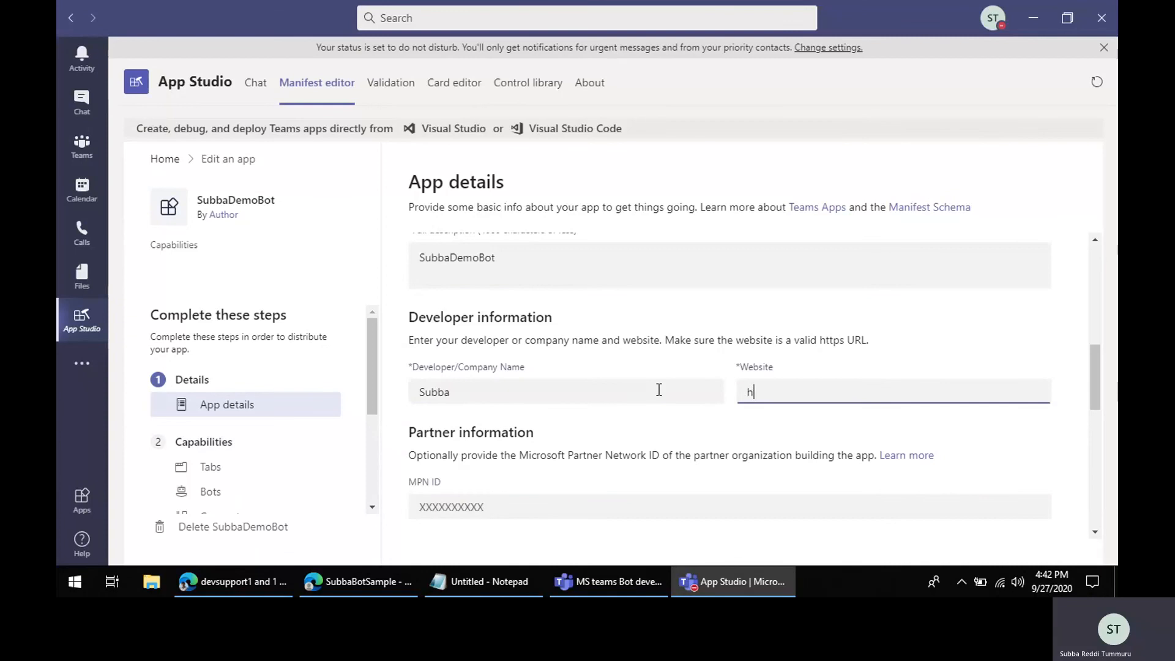
pyautogui.write('ttps://')
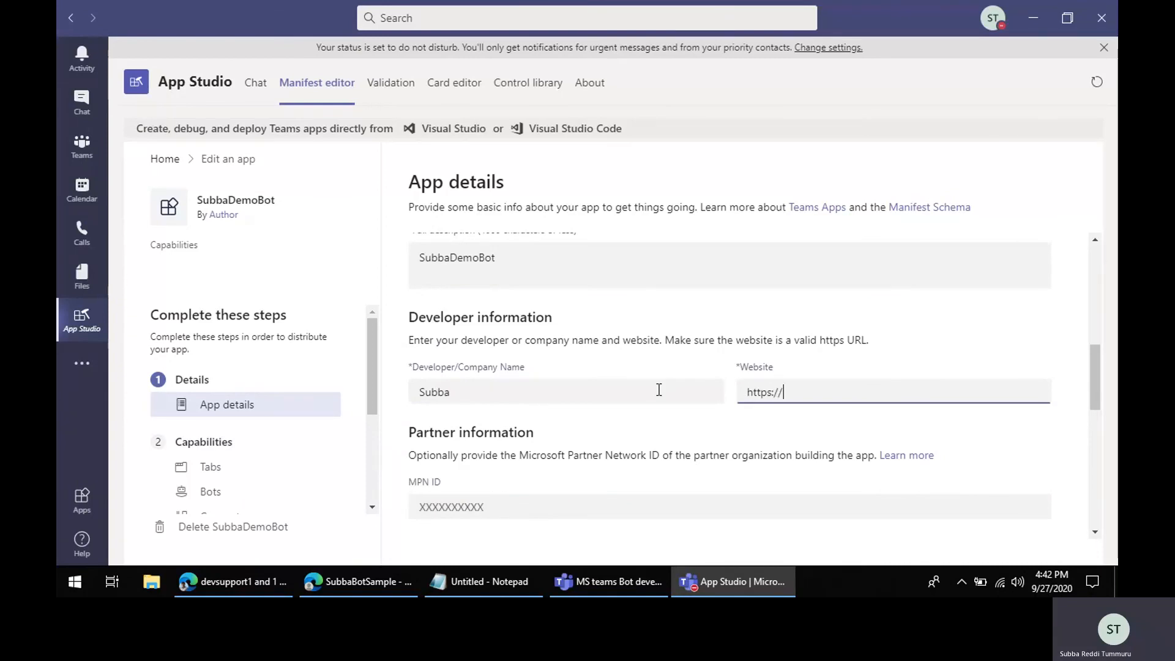
pyautogui.write('msteamsu')
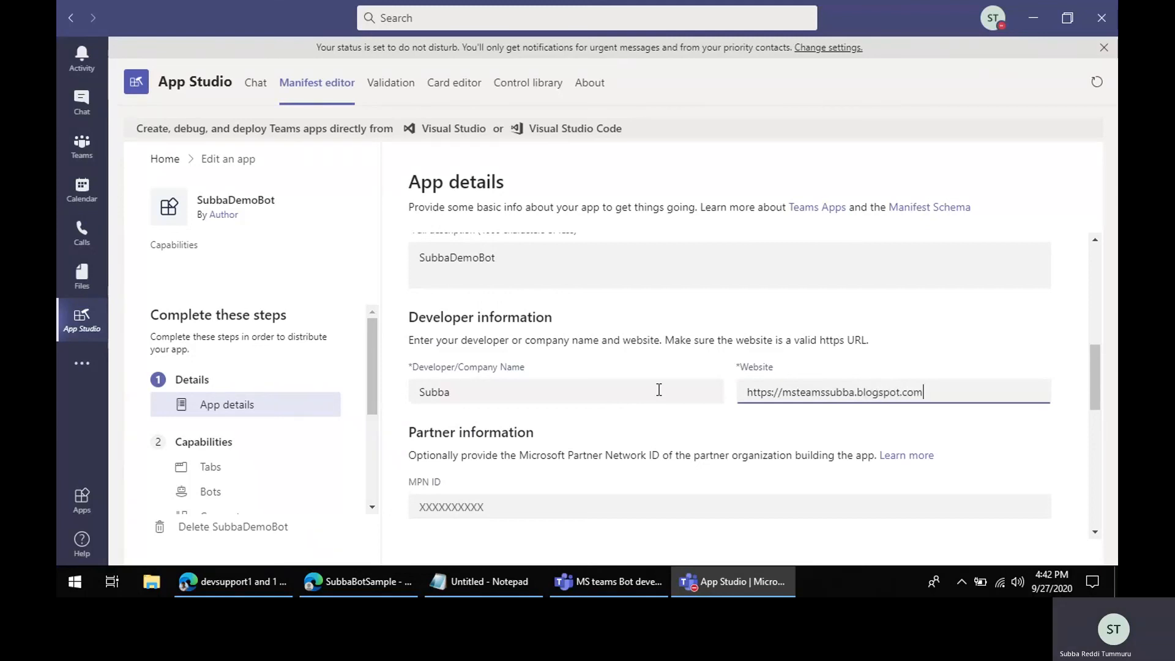
pyautogui.hotkey('ctrl', 'a')
pyautogui.hotkey('ctrl', 'c')
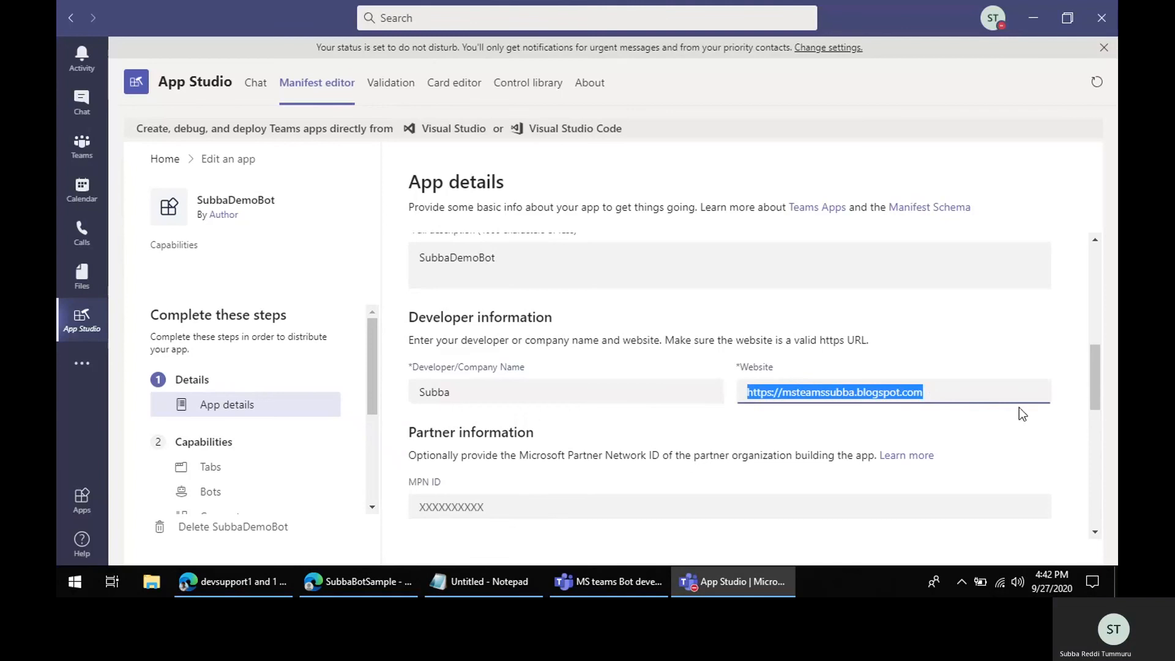
pyautogui.click(994, 394)
# Step: Paste the website URL as both the privacy statement and terms of use links
pyautogui.scroll(-3, 709, 436)
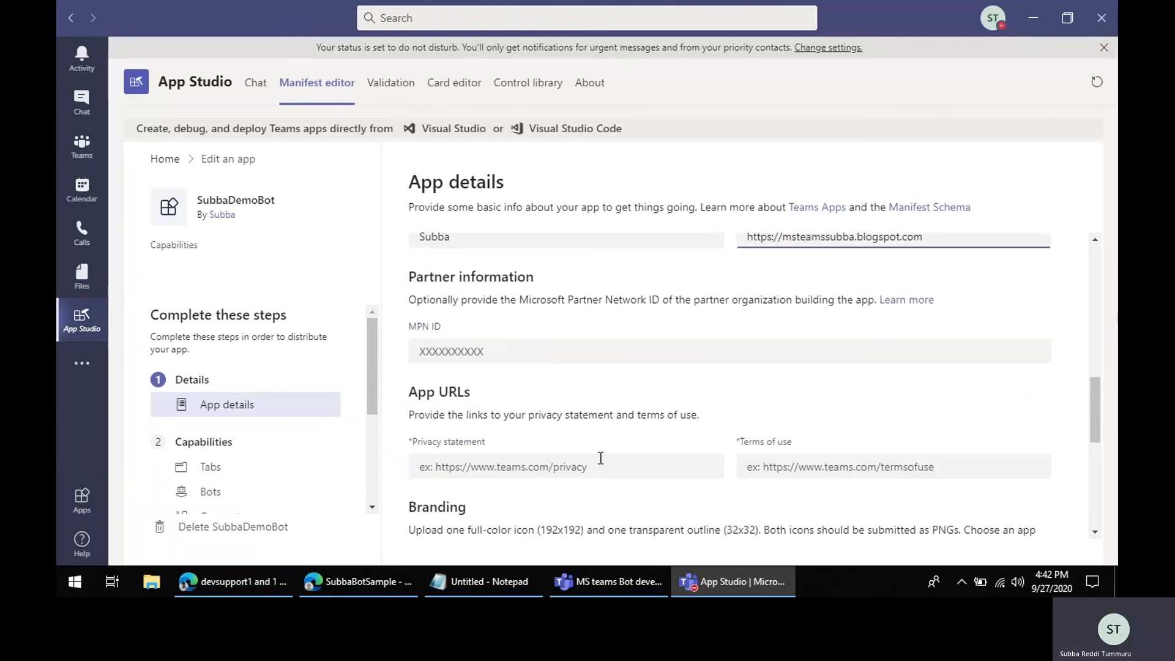
pyautogui.scroll(-3, 506, 378)
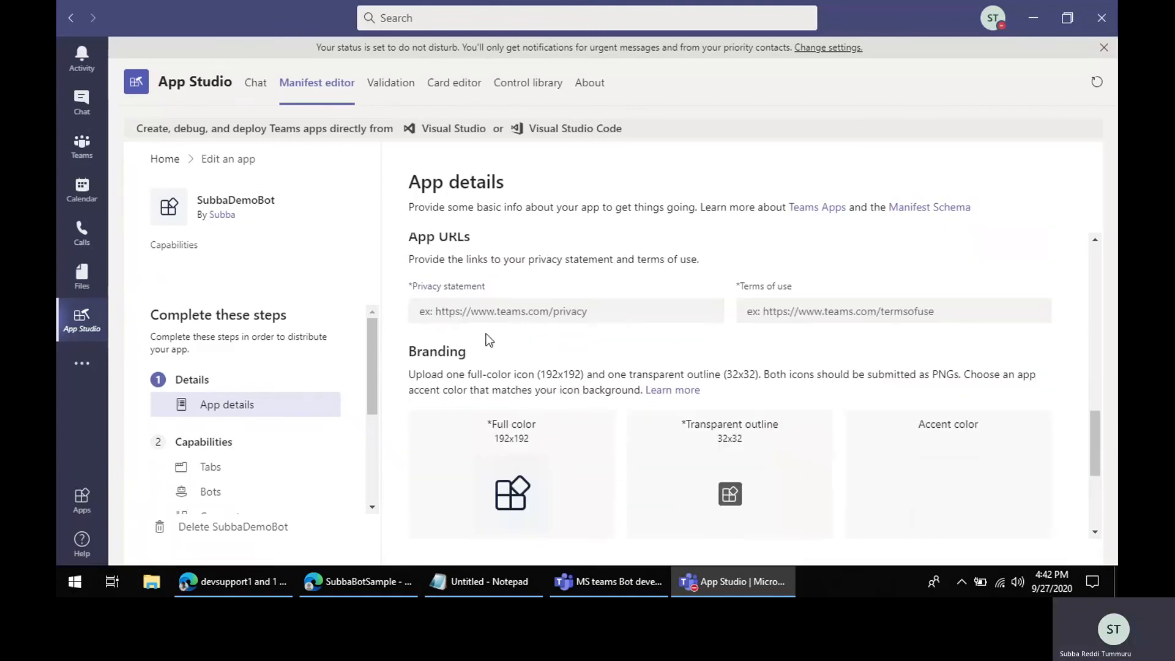
pyautogui.click(486, 309)
pyautogui.hotkey('ctrl', 'v')
pyautogui.click(755, 318)
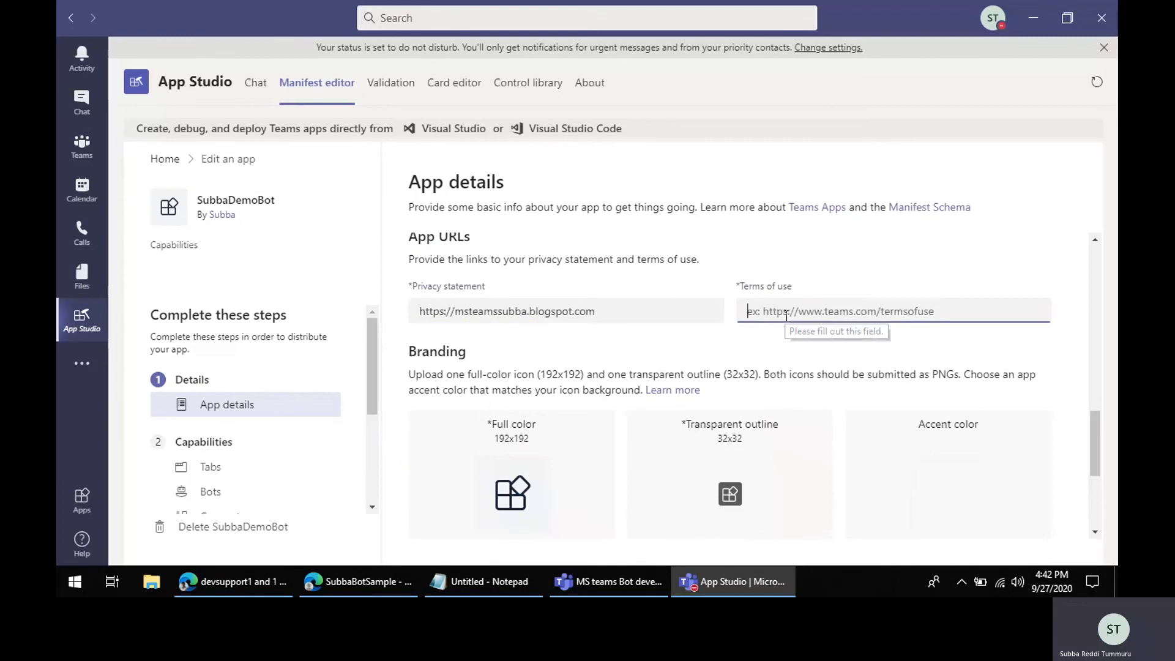
pyautogui.hotkey('ctrl', 'v')
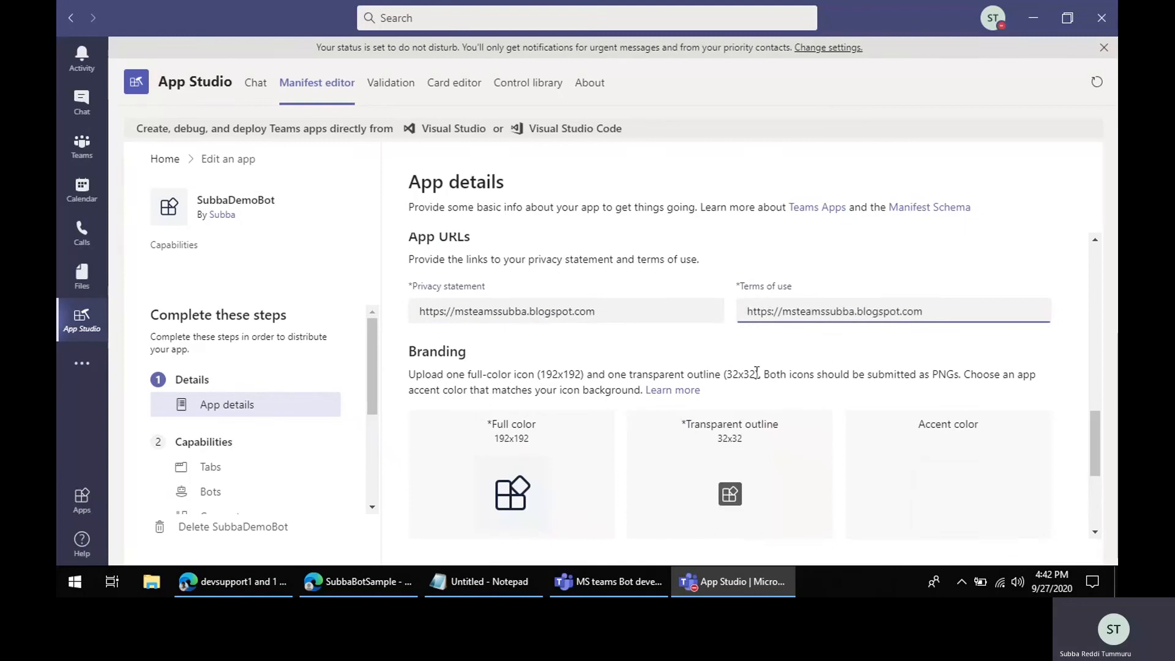
# Step: Go to the app's Bots capability section
pyautogui.scroll(-2, 692, 477)
pyautogui.scroll(-1, 692, 478)
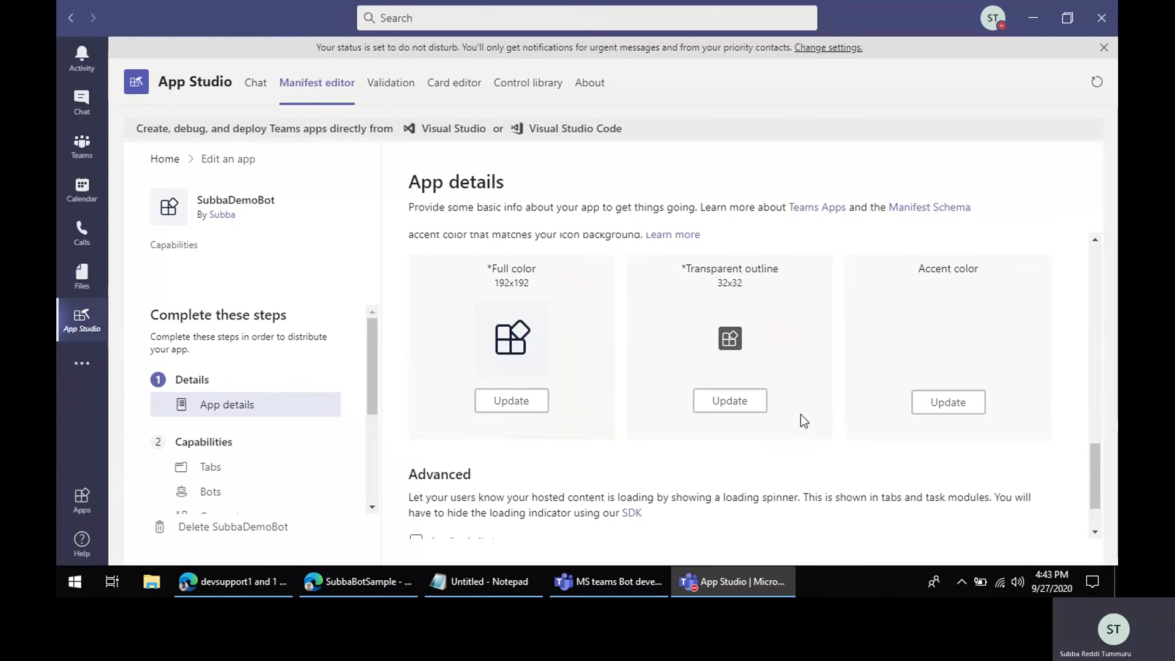
pyautogui.doubleClick(497, 284)
pyautogui.click(719, 286)
pyautogui.scroll(-1, 609, 428)
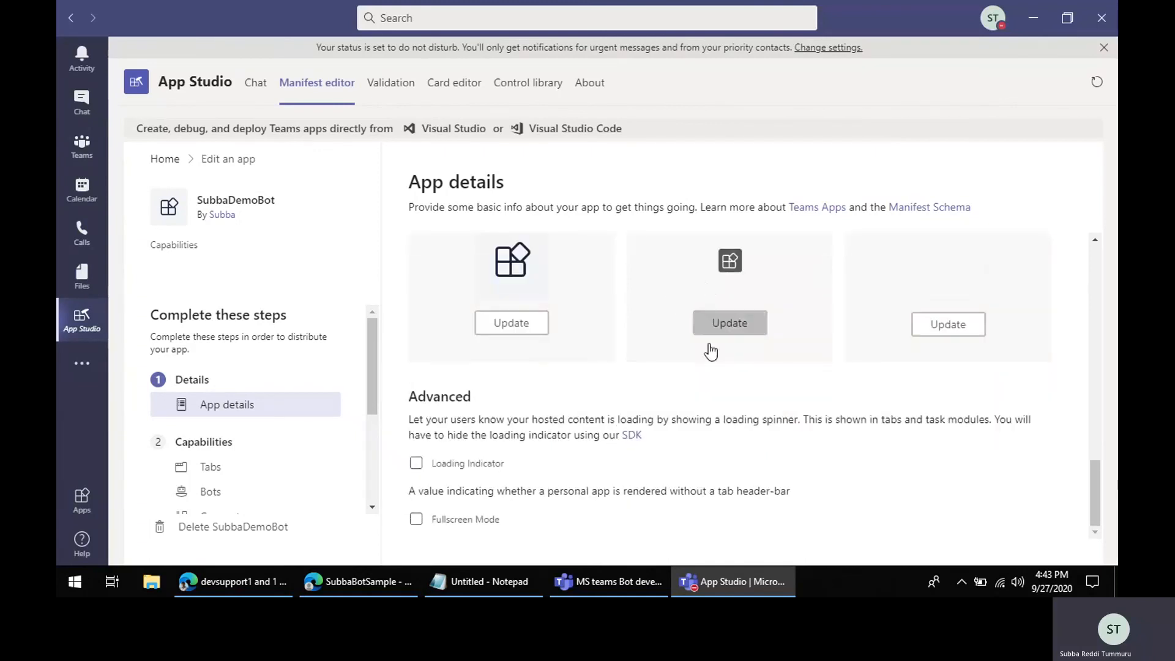
pyautogui.click(207, 495)
pyautogui.scroll(-2, 239, 462)
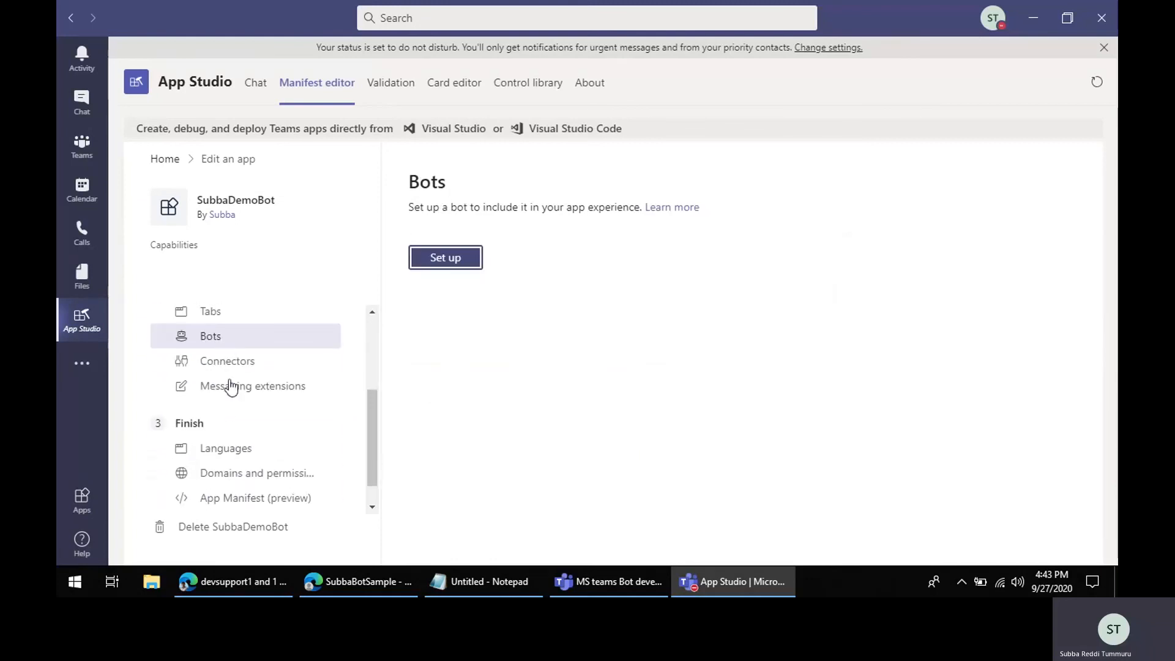
# Step: Start setting up the app's bot as an existing bot, choosing SubbaBotSample from your existing bots
pyautogui.scroll(1, 230, 398)
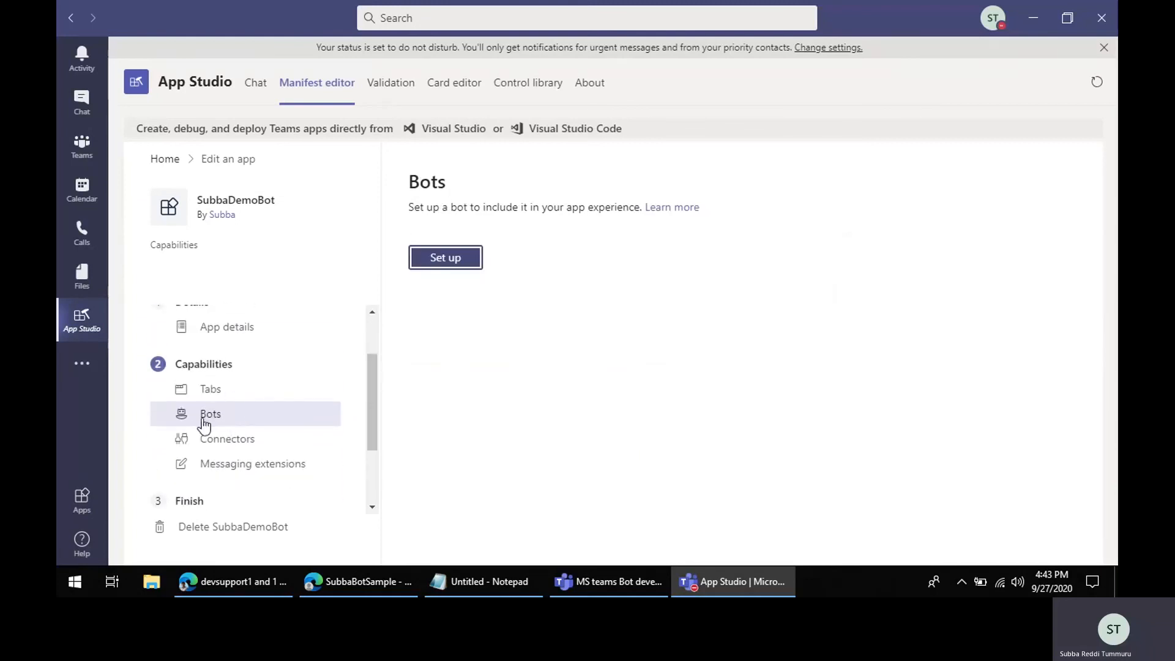
pyautogui.click(444, 257)
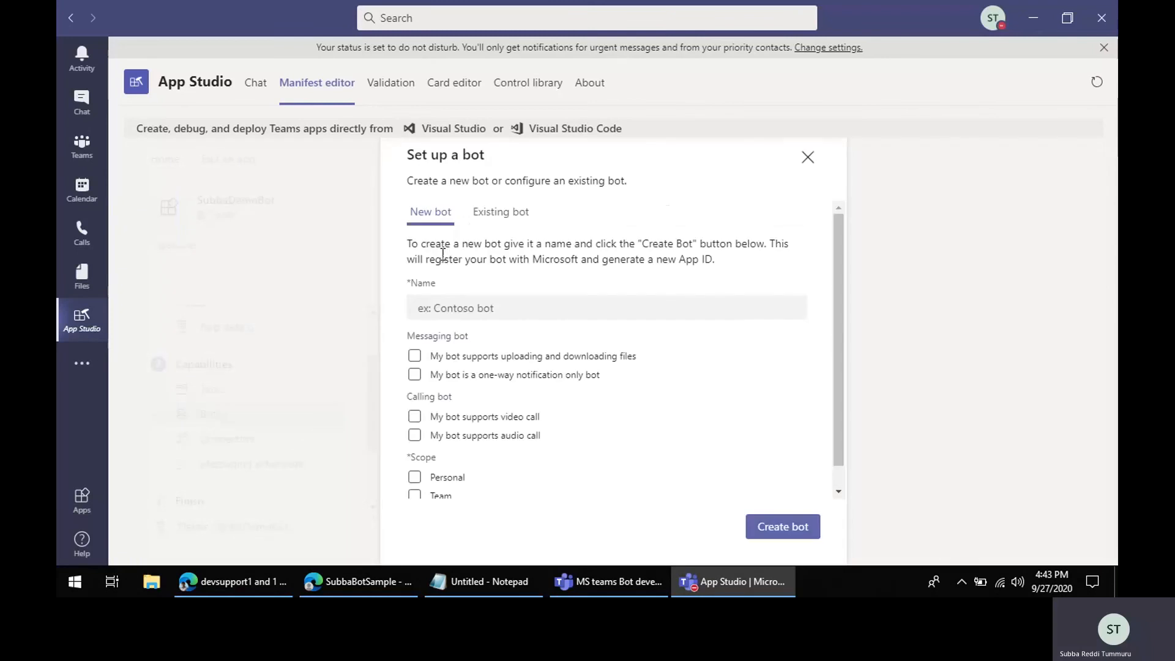
pyautogui.click(499, 217)
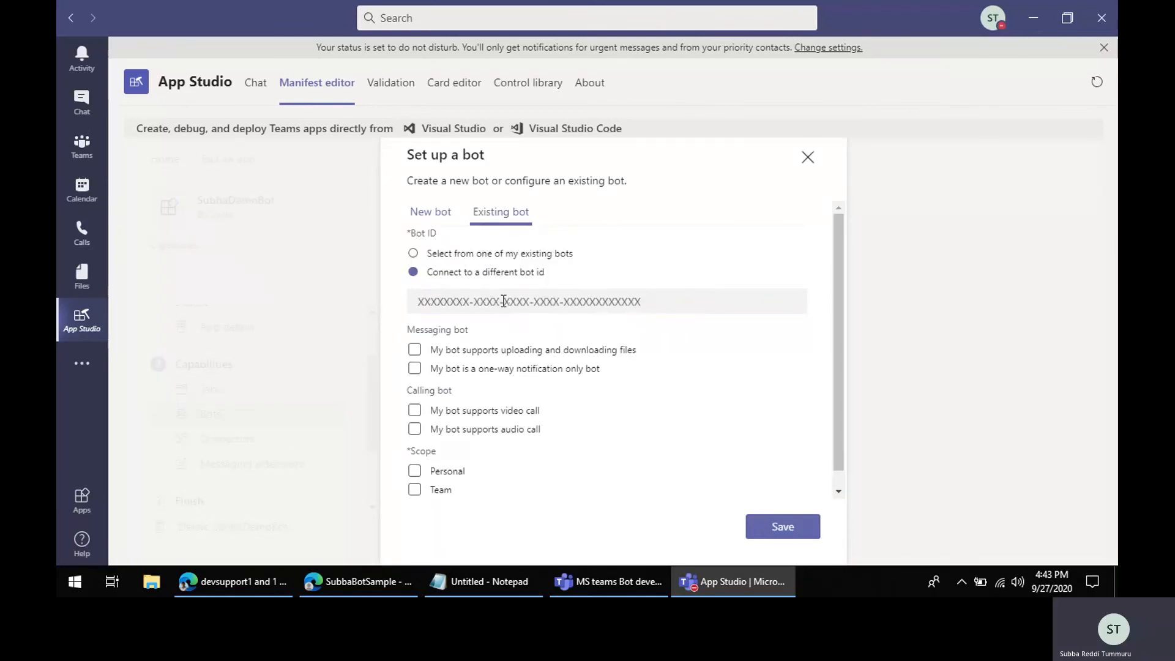
pyautogui.click(512, 253)
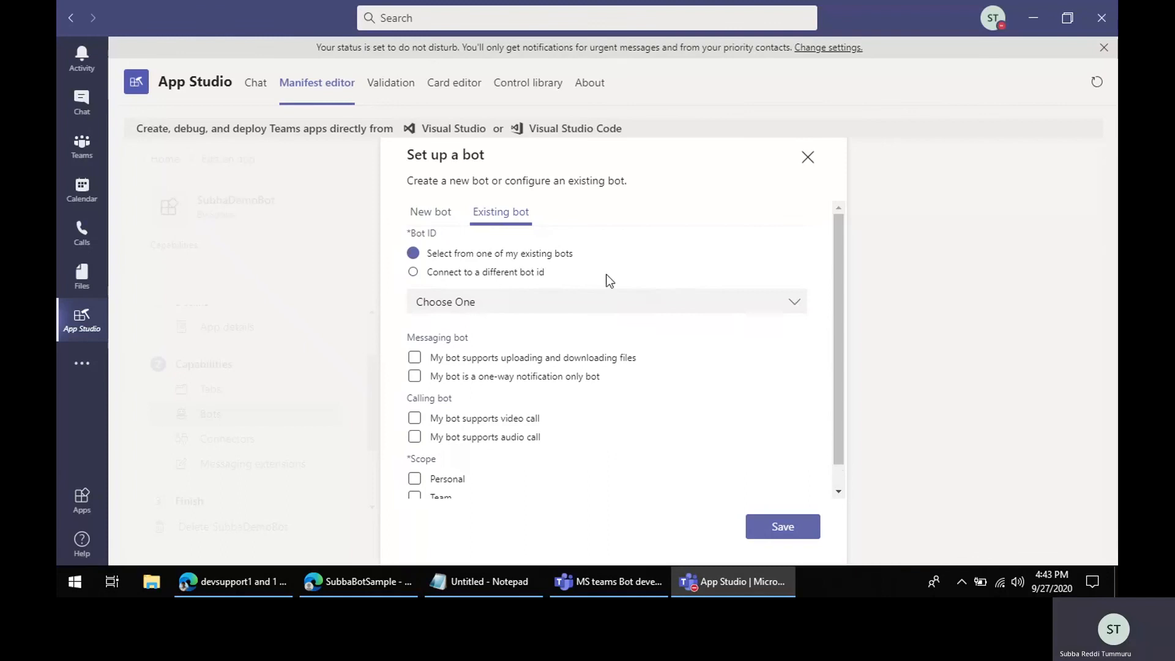
pyautogui.click(795, 304)
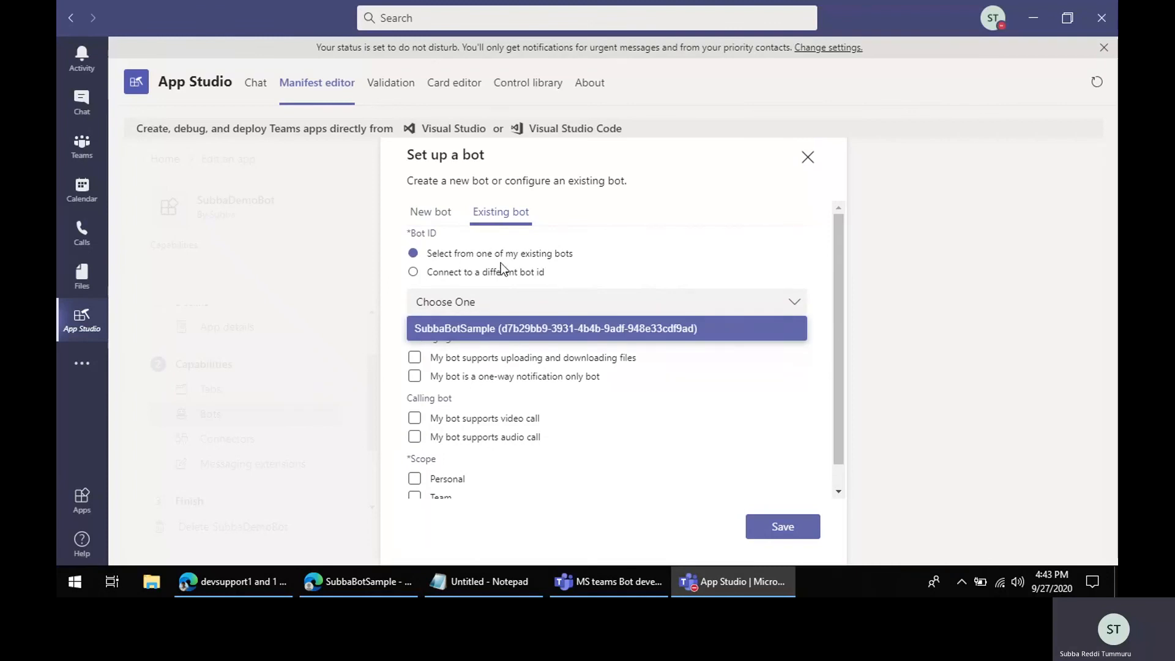
pyautogui.click(447, 330)
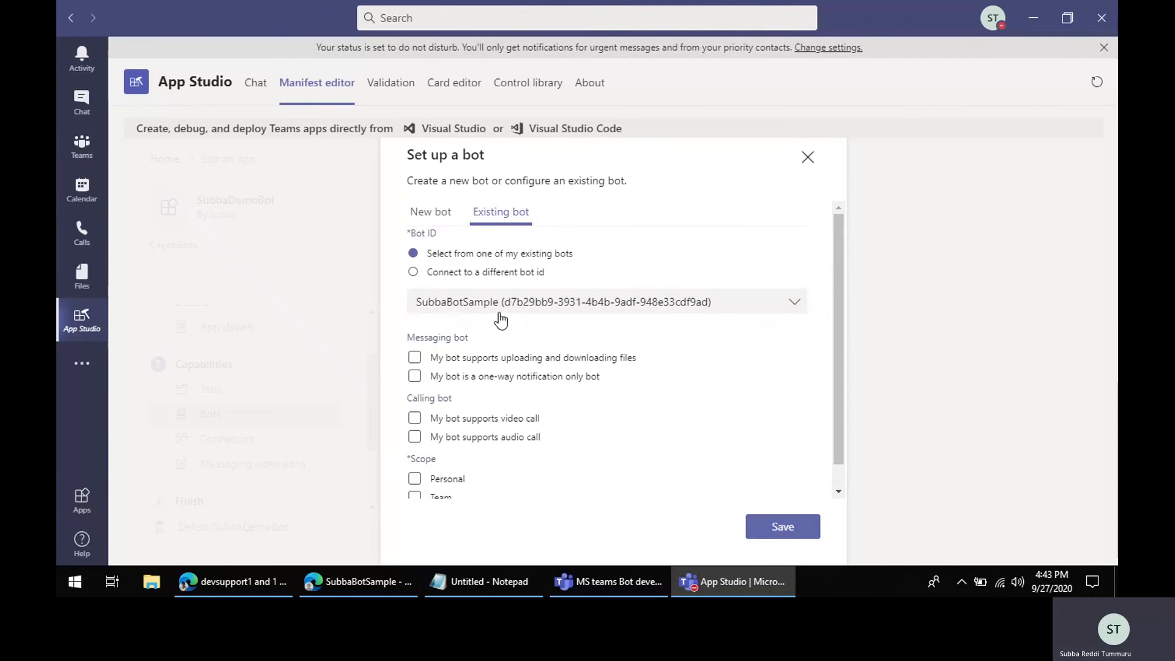
# Step: Keep SubbaBotSample selected, enable the Personal scope, and save the bot setup
pyautogui.click(470, 273)
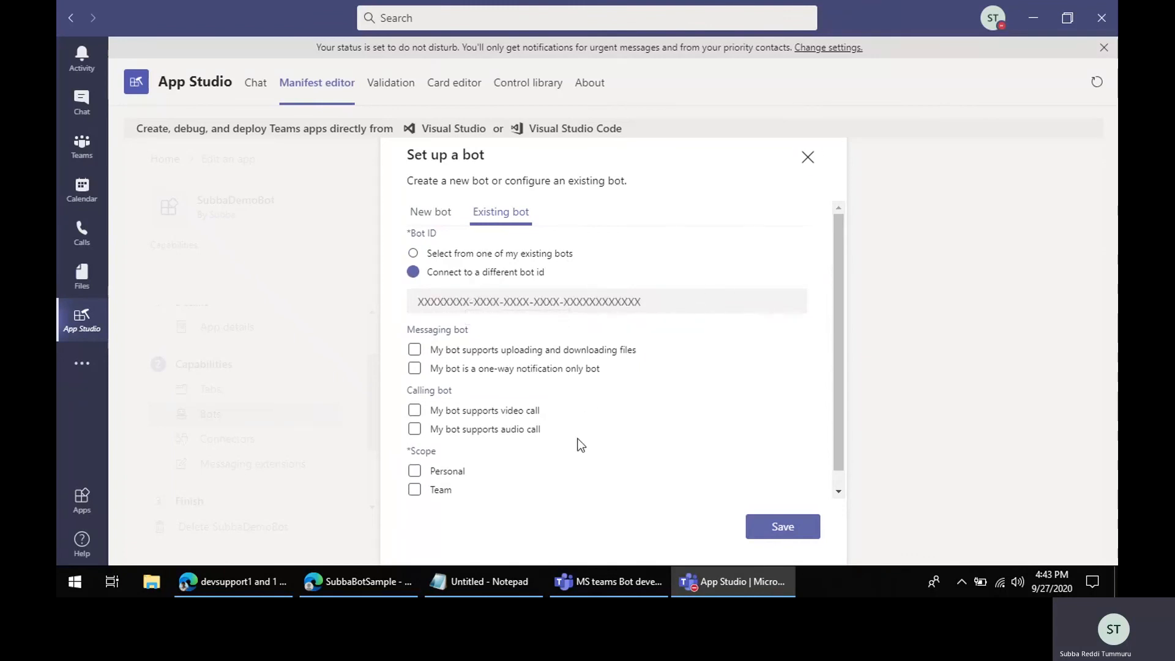
pyautogui.scroll(-1, 577, 443)
pyautogui.scroll(1, 577, 443)
pyautogui.click(476, 259)
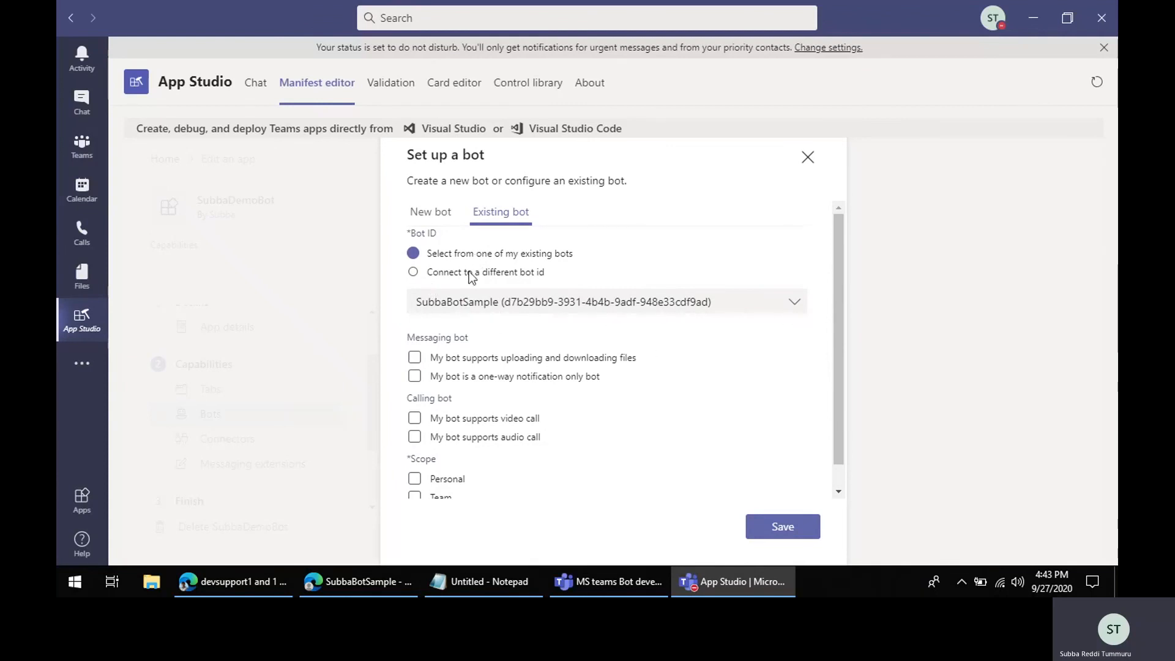
pyautogui.scroll(-1, 556, 386)
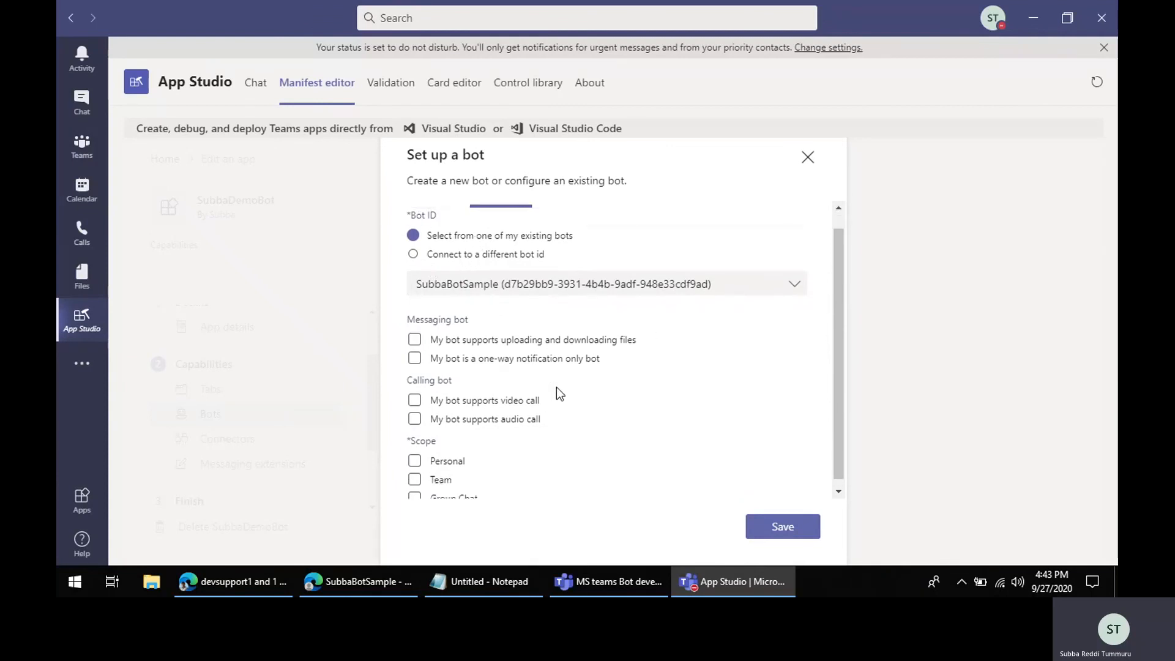
pyautogui.click(414, 454)
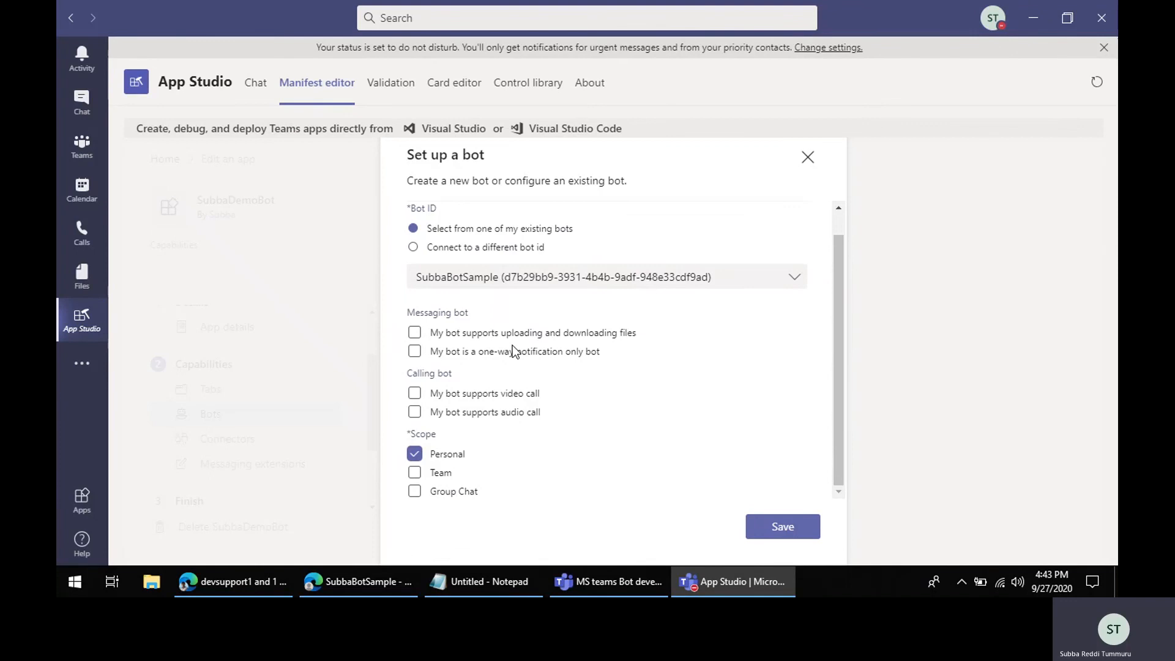
pyautogui.click(783, 527)
# Step: Add msteamssubba.onmicrosoft.com as a valid domain in the domains and permissions section
pyautogui.scroll(-2, 747, 476)
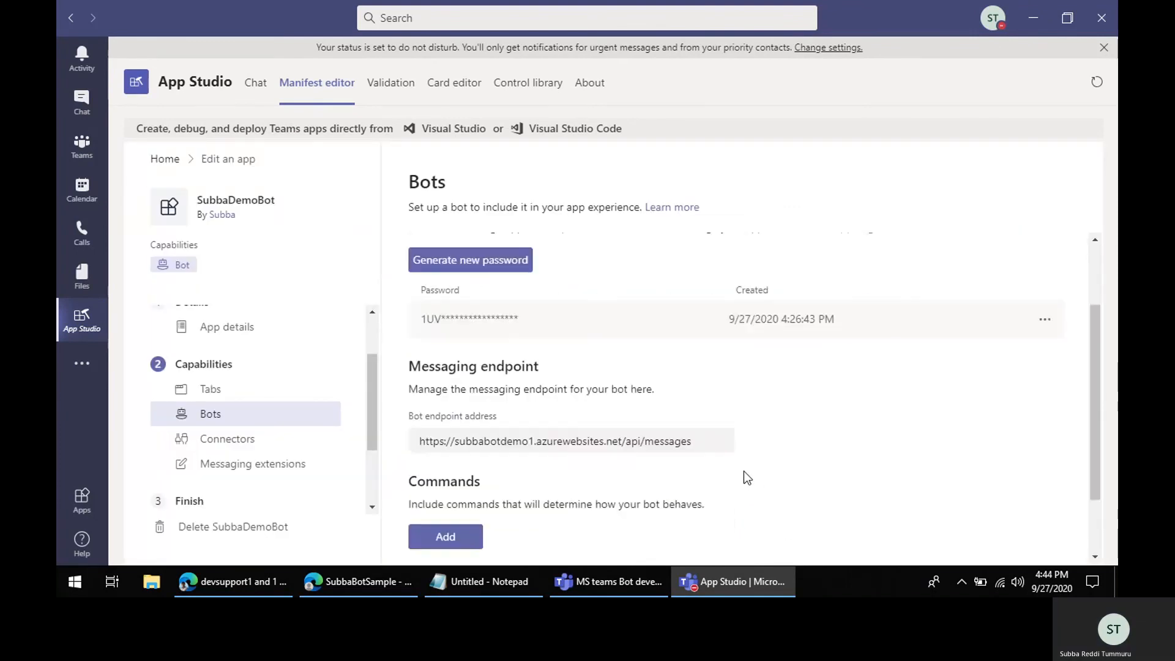
pyautogui.scroll(-1, 743, 476)
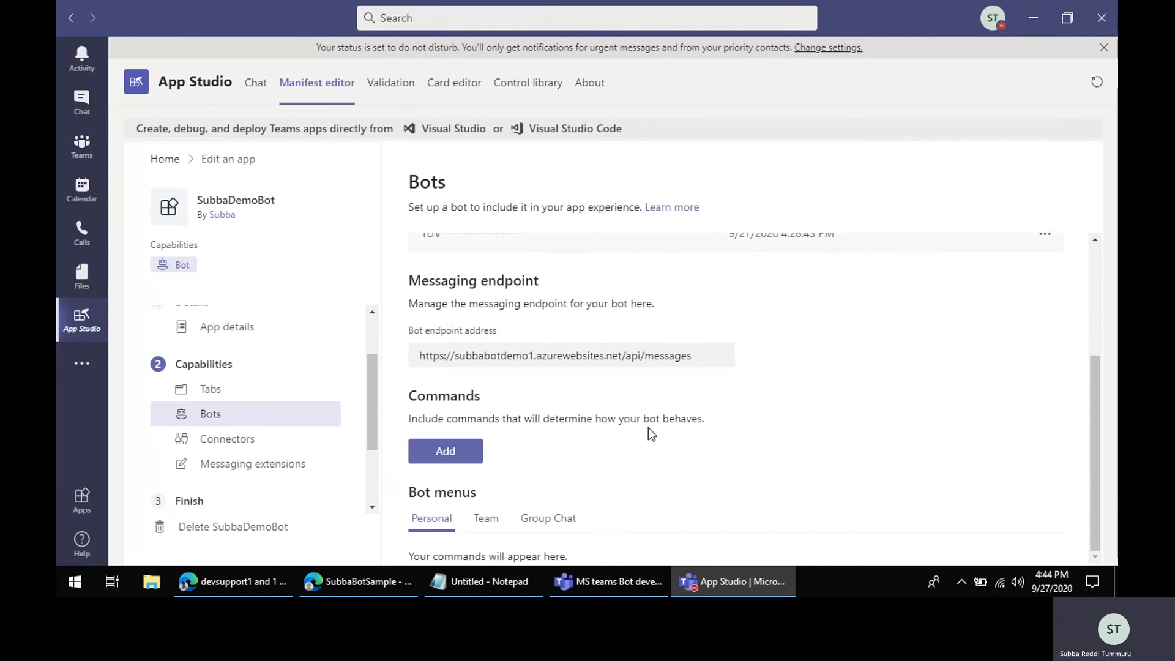
pyautogui.scroll(-2, 261, 486)
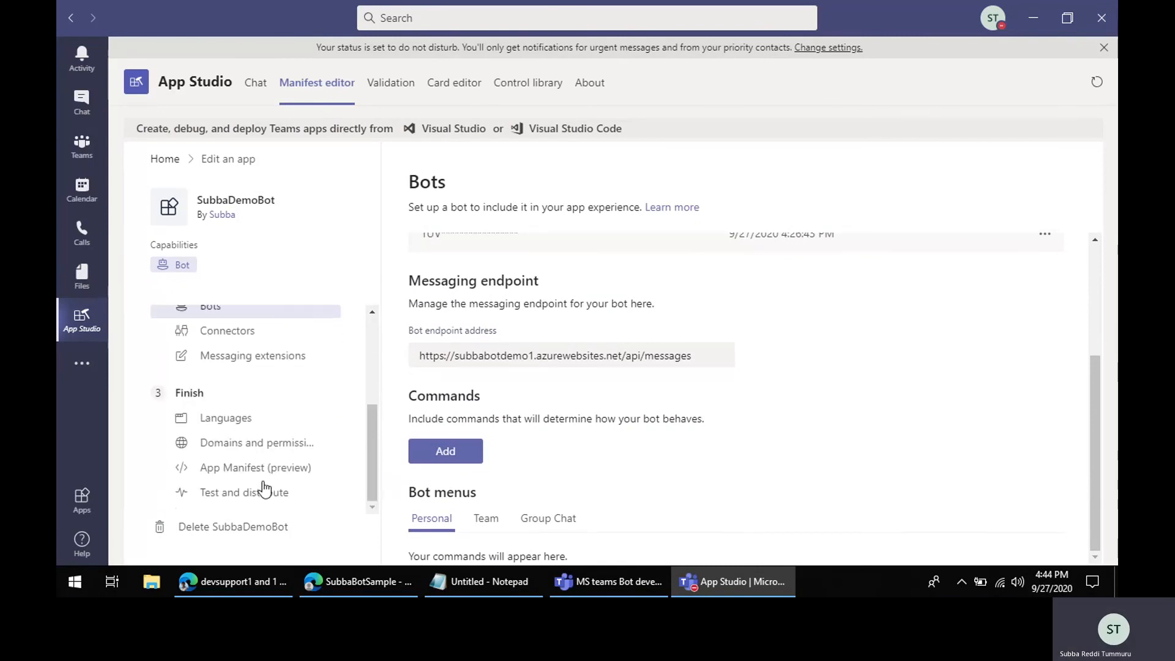
pyautogui.click(258, 444)
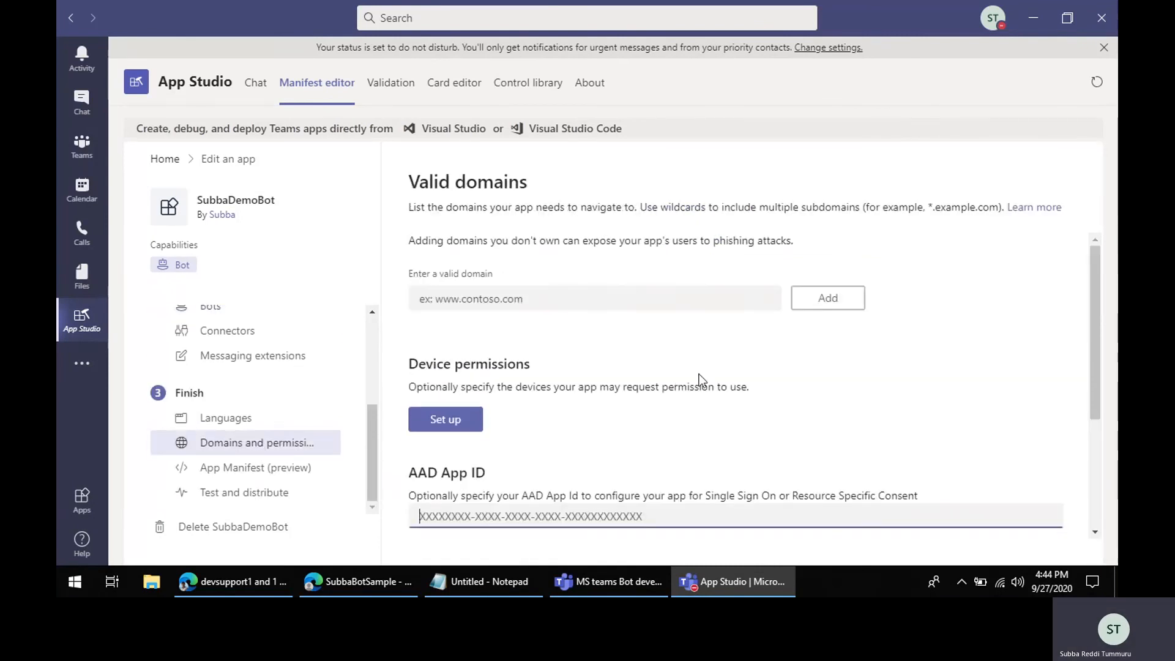
pyautogui.scroll(-3, 777, 385)
pyautogui.scroll(3, 777, 386)
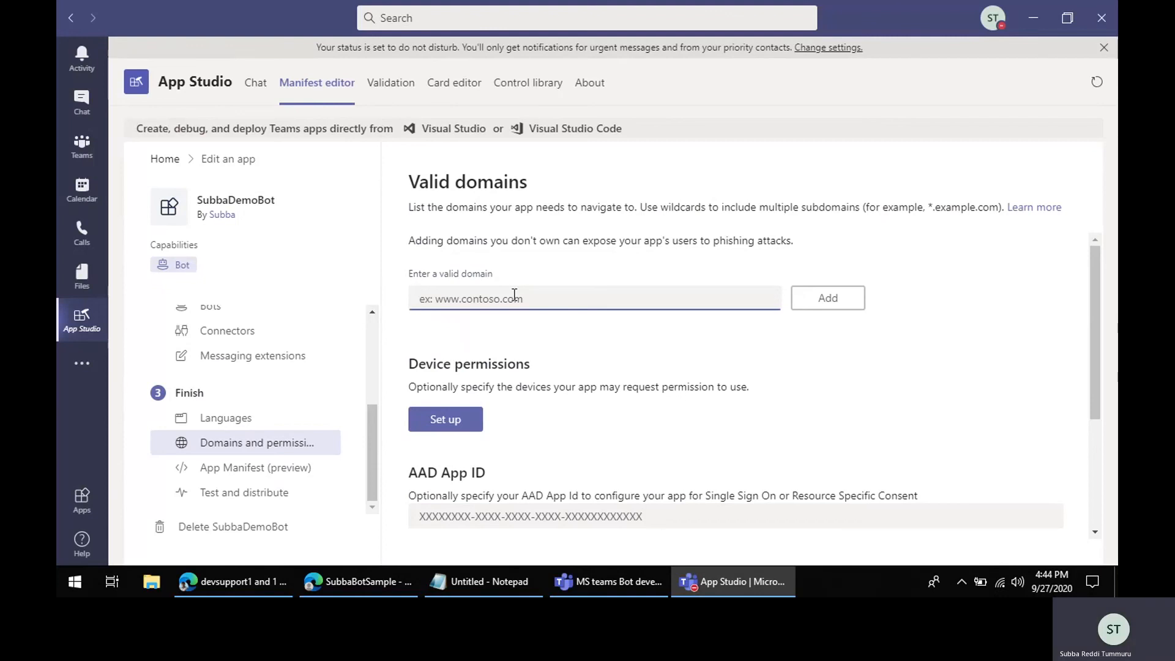
pyautogui.write('ms')
pyautogui.write('teamssubba')
pyautogui.write('.blogs')
pyautogui.press('BackSpace')
pyautogui.press('BackSpace')
pyautogui.write('onm')
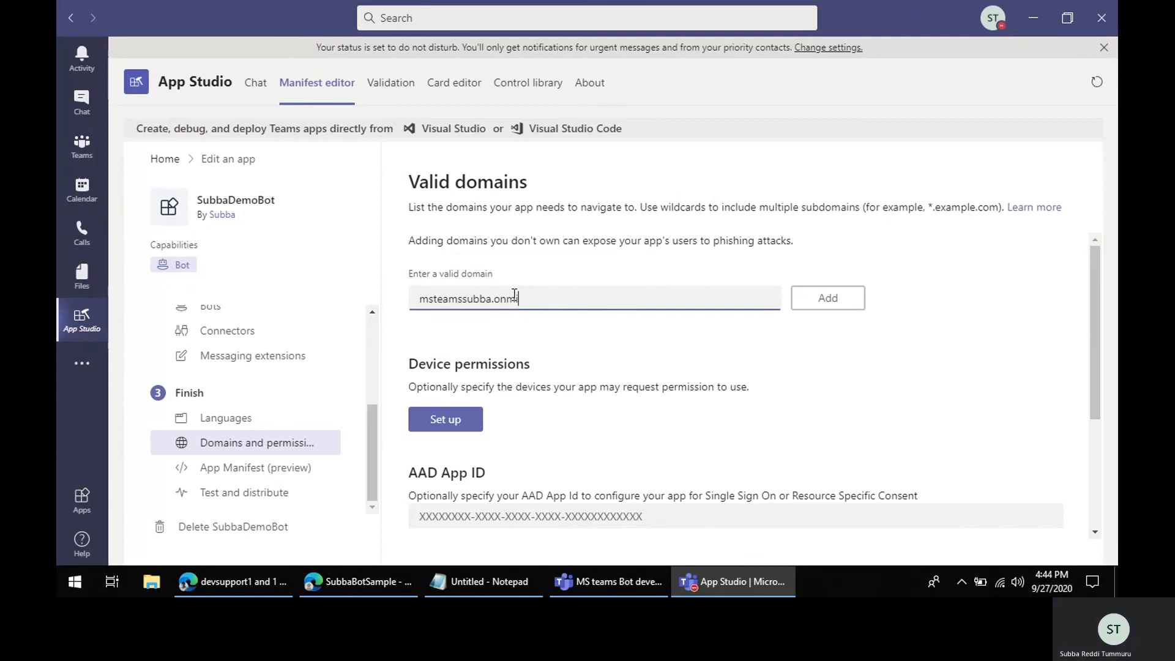
pyautogui.write('icrosoft.com')
pyautogui.click(811, 300)
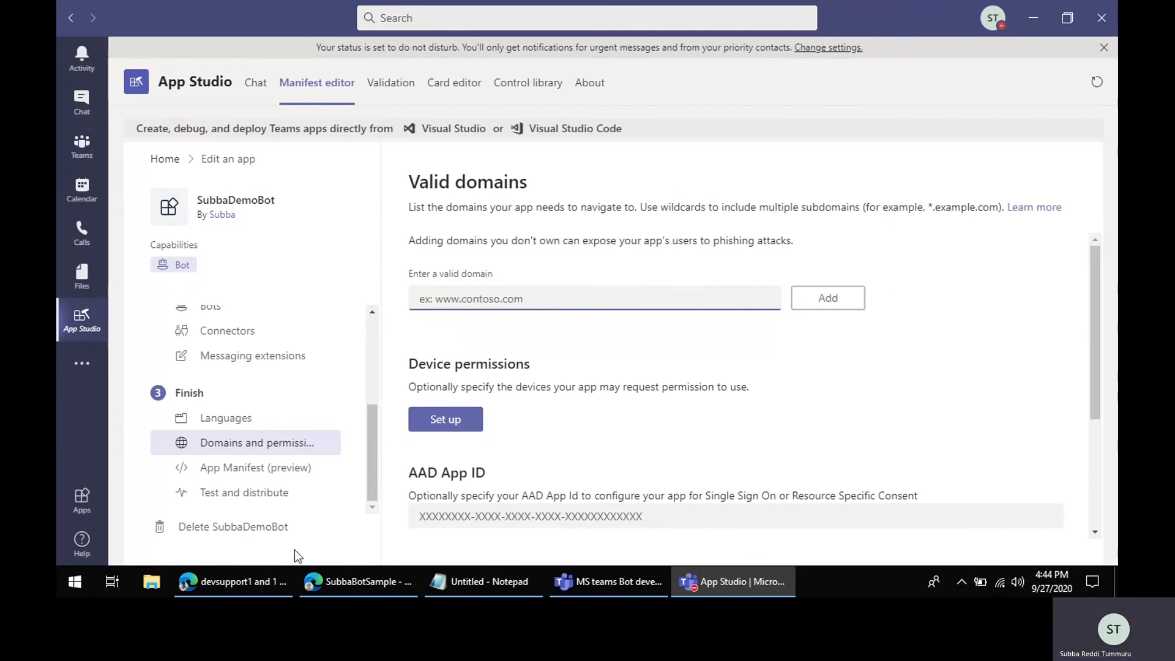
# Step: Copy the URL of the subbabotdemo1 App Service from the BotDemo resource group in the Azure portal
pyautogui.click(352, 581)
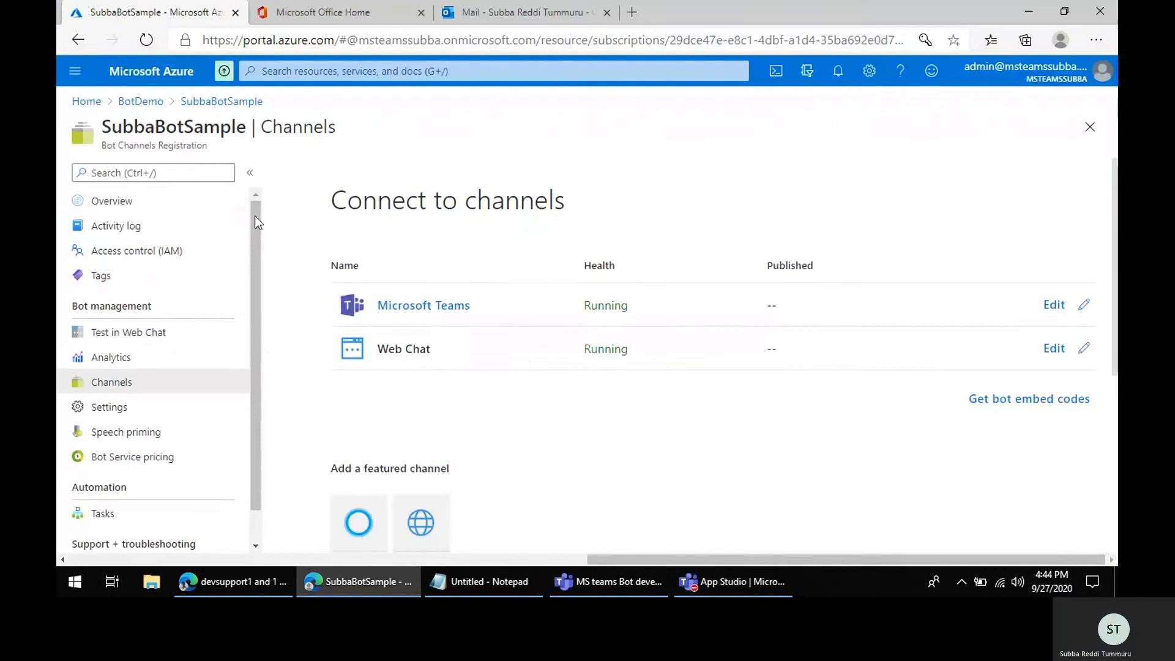
pyautogui.click(140, 100)
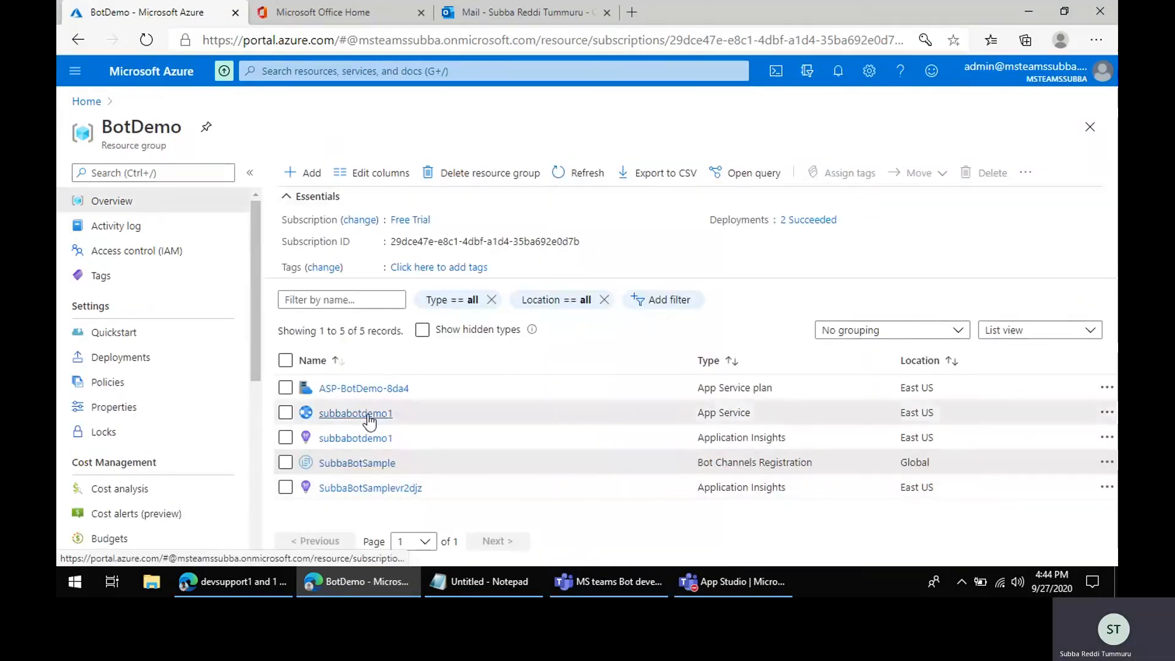
pyautogui.click(356, 413)
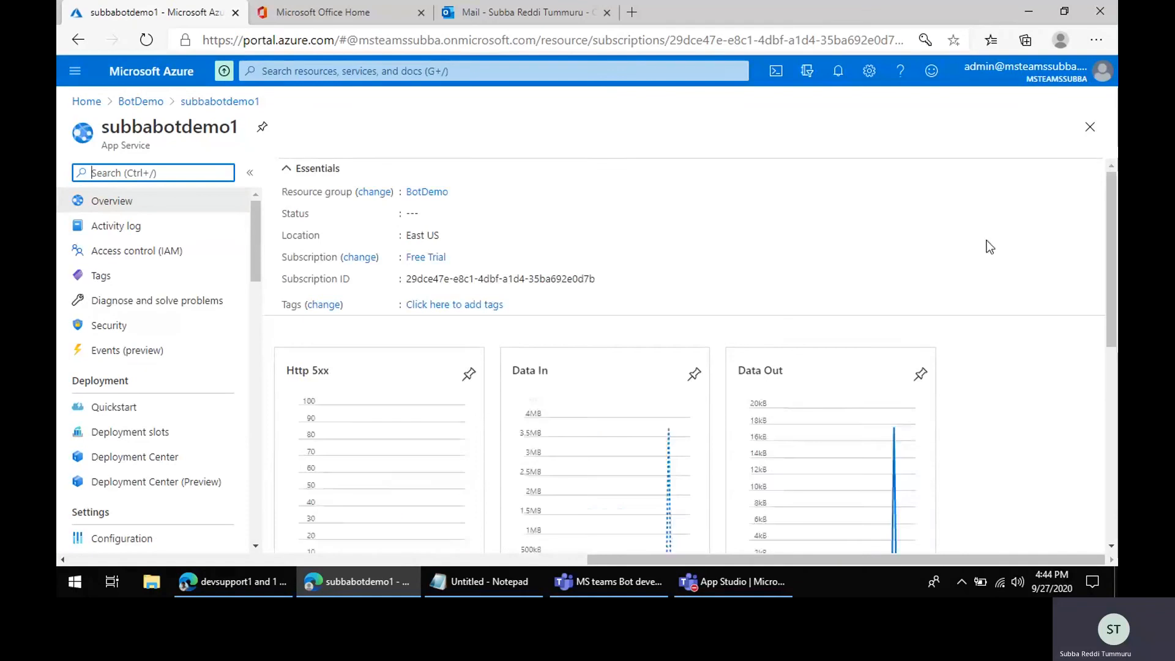
pyautogui.click(1030, 260)
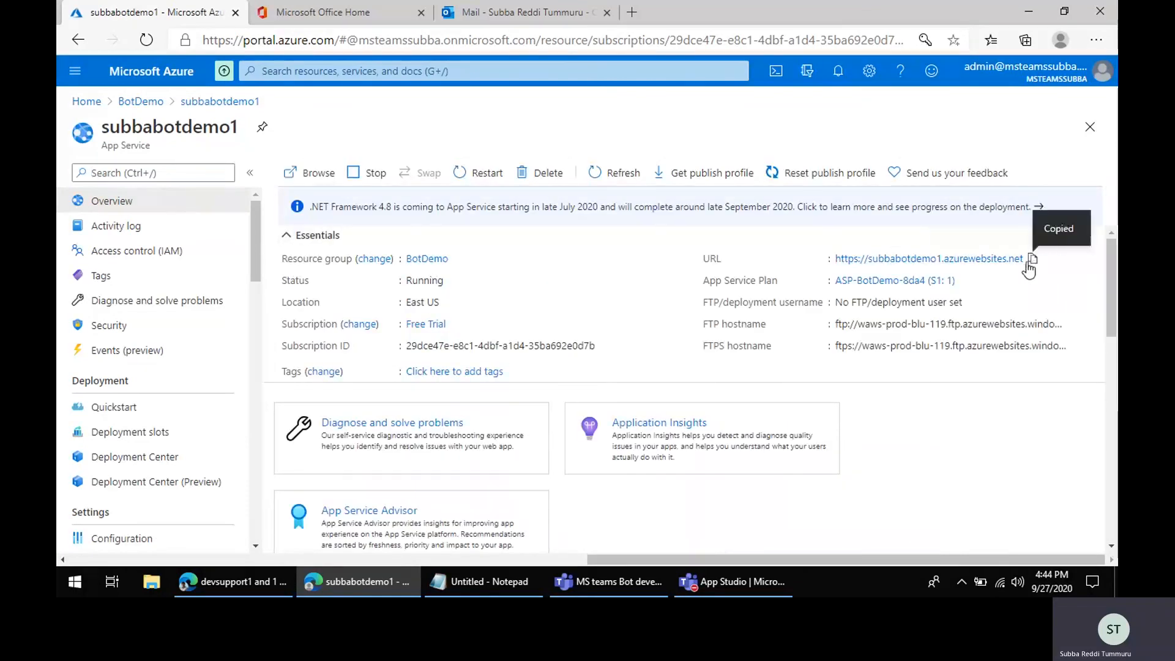
pyautogui.hotkey('alt', 'Tab')
pyautogui.click(501, 303)
pyautogui.hotkey('ctrl', 'v')
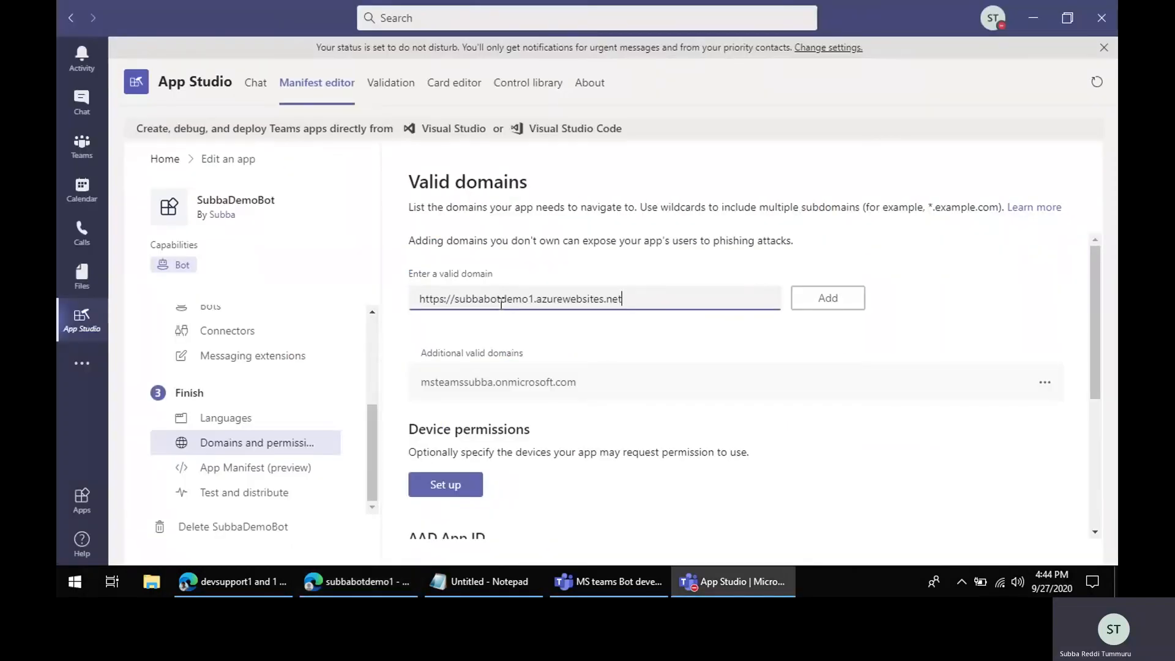
pyautogui.press('Home')
pyautogui.hotkey('ctrl', 'shift', 'Right')
pyautogui.press('Delete')
pyautogui.press('Delete')
pyautogui.press('Delete')
pyautogui.press('Delete')
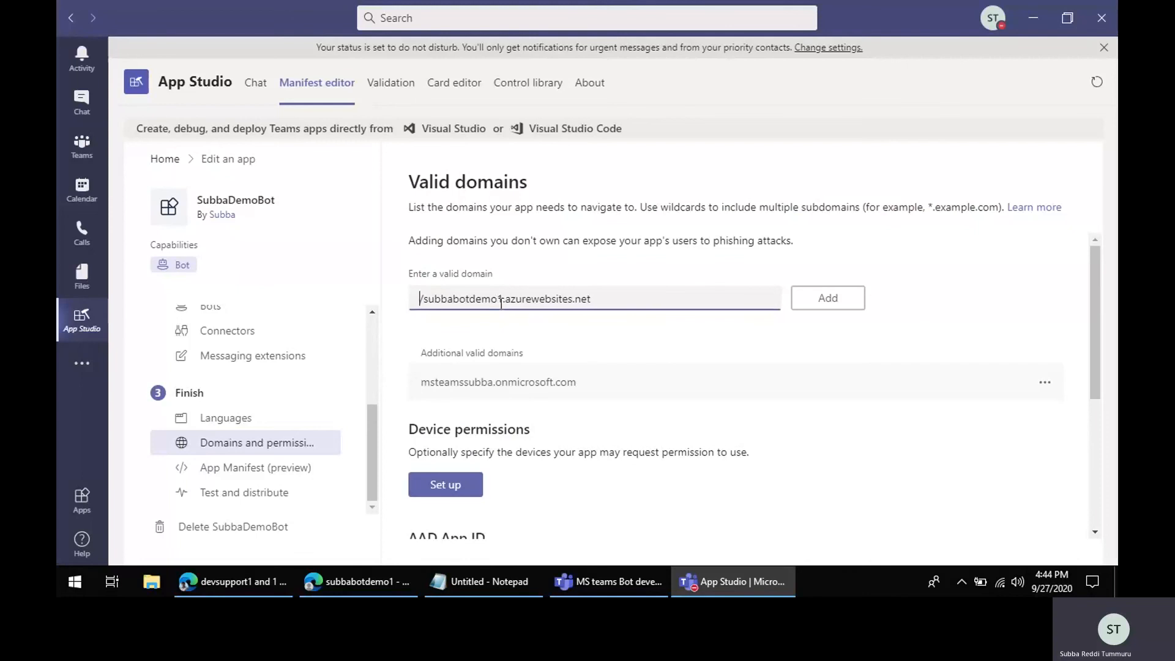
pyautogui.click(820, 304)
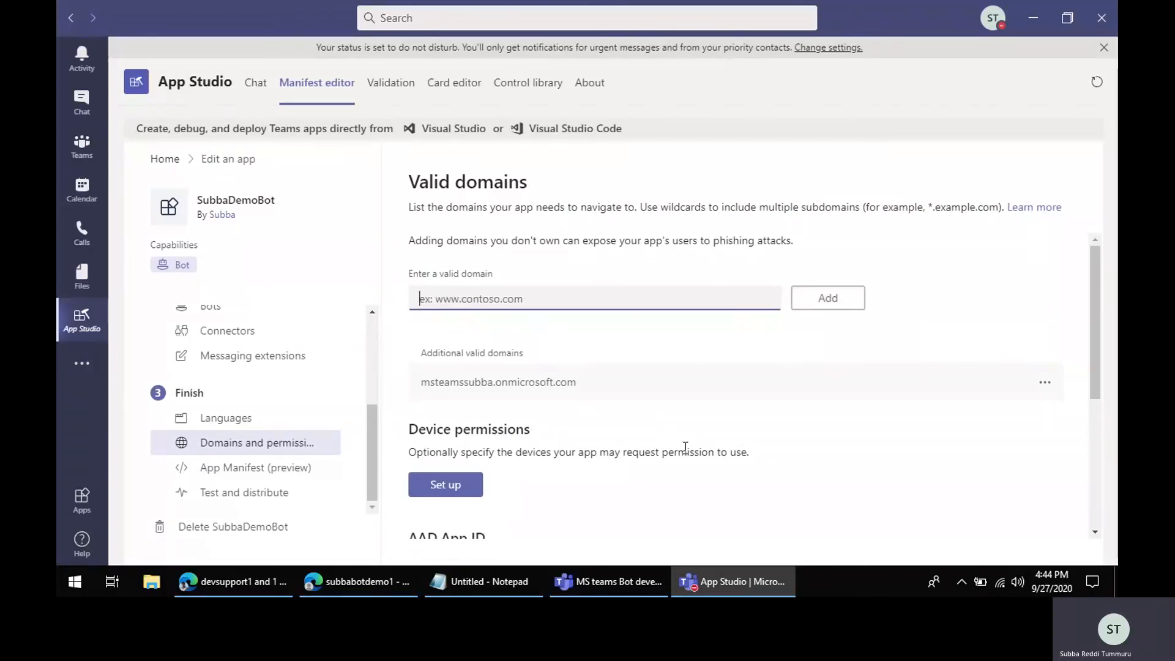
# Step: Review the app manifest's developer, name, description, bots and validDomains entries
pyautogui.scroll(-3, 686, 450)
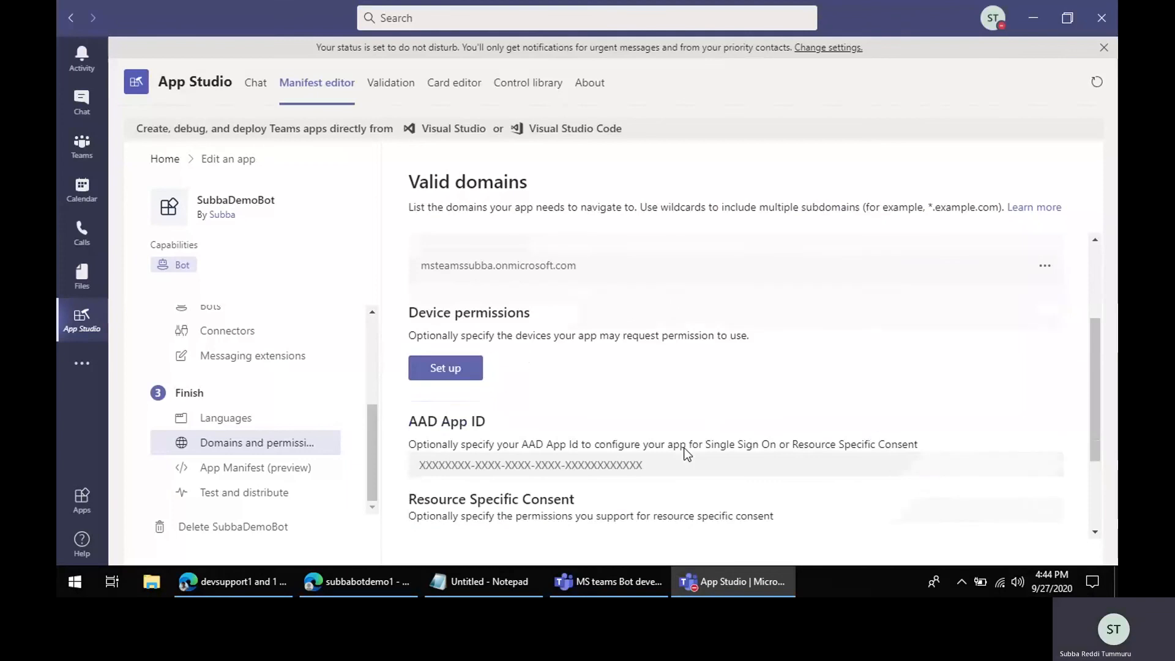
pyautogui.scroll(-4, 686, 453)
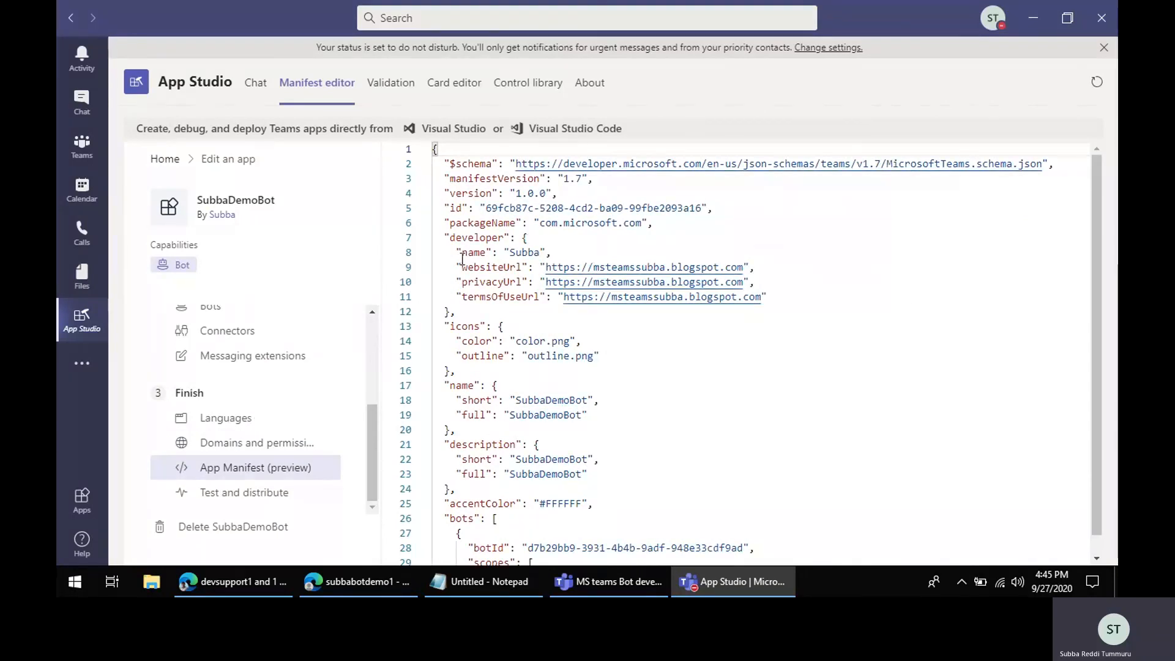
pyautogui.moveTo(456, 252); pyautogui.dragTo(788, 262)
pyautogui.moveTo(455, 341); pyautogui.dragTo(636, 359)
pyautogui.moveTo(444, 400); pyautogui.dragTo(612, 475)
pyautogui.scroll(-1, 613, 479)
pyautogui.scroll(-3, 612, 479)
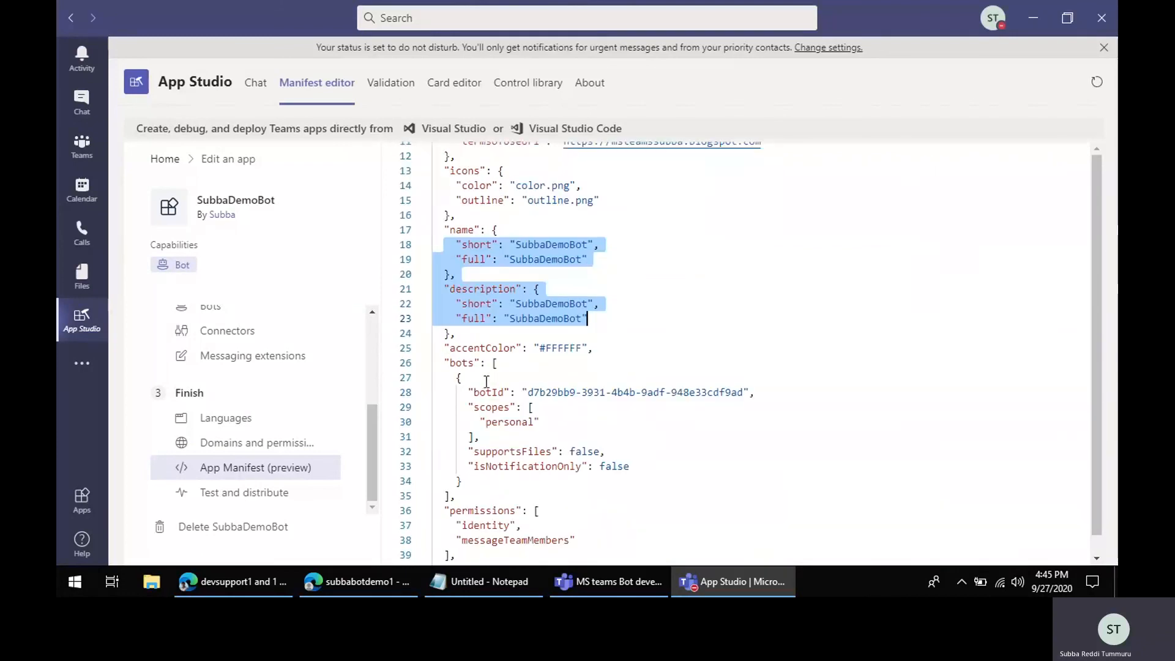
pyautogui.moveTo(468, 392); pyautogui.dragTo(797, 390)
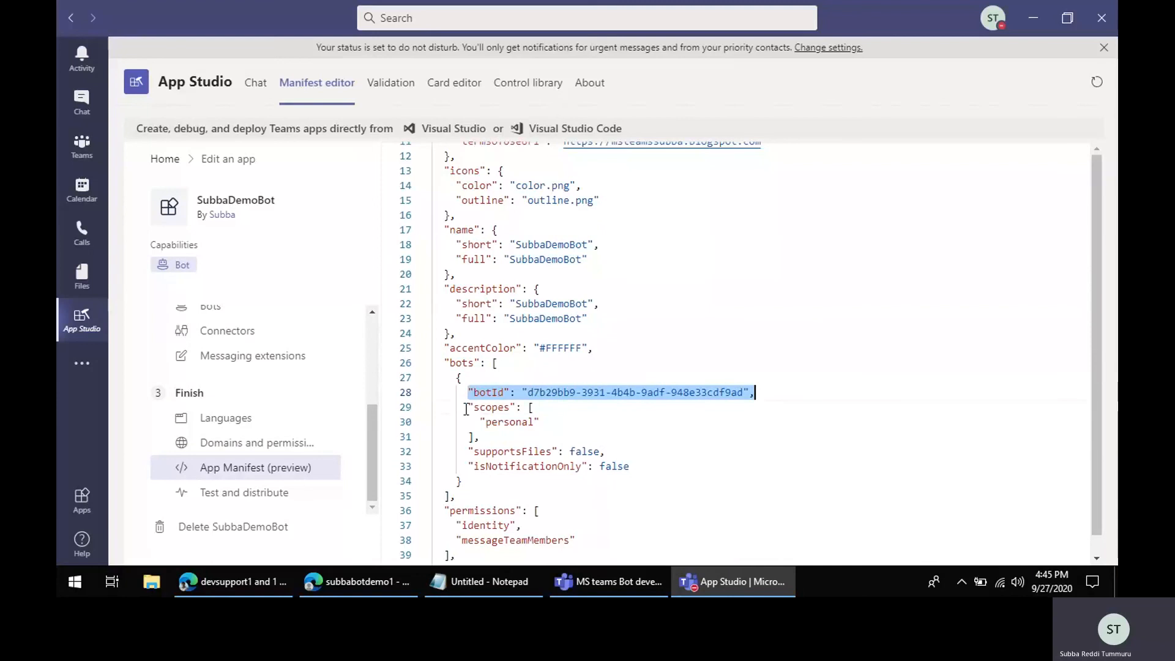
pyautogui.moveTo(460, 407); pyautogui.dragTo(505, 435)
pyautogui.scroll(-2, 586, 483)
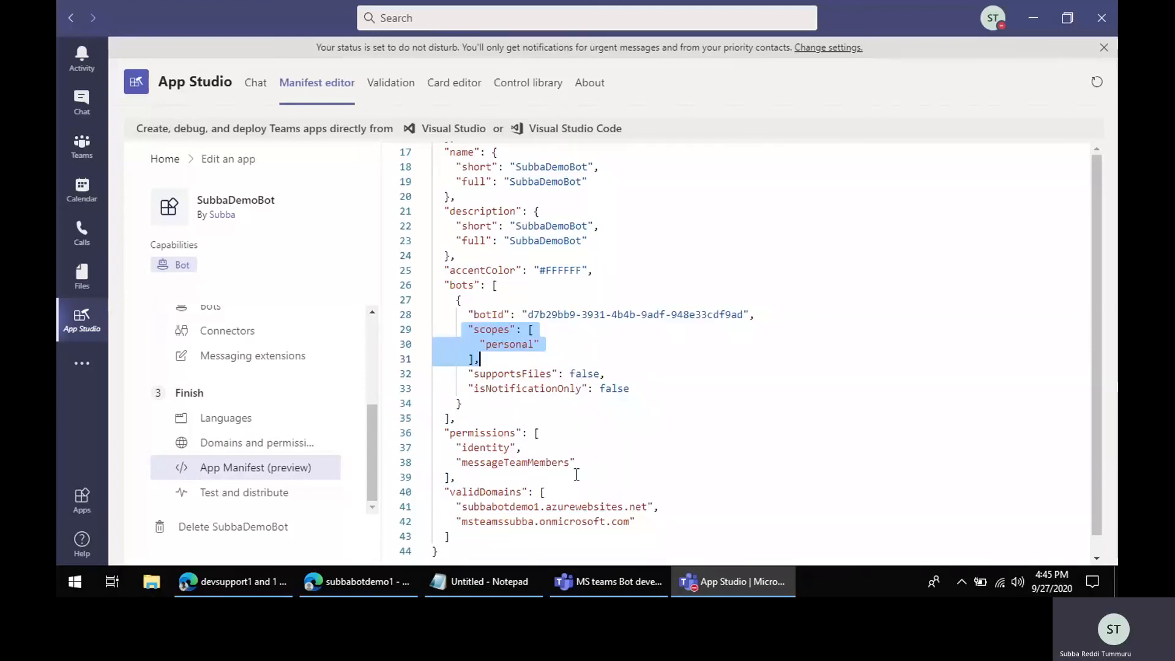
pyautogui.moveTo(469, 373); pyautogui.dragTo(674, 387)
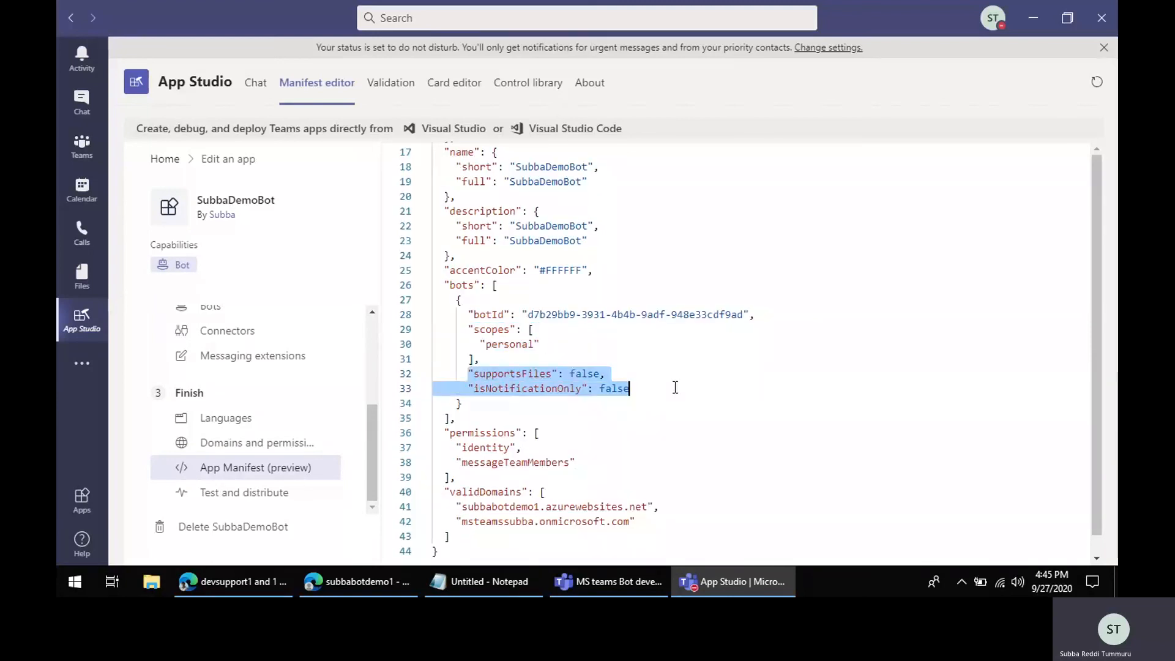
pyautogui.click(505, 404)
pyautogui.scroll(-2, 582, 483)
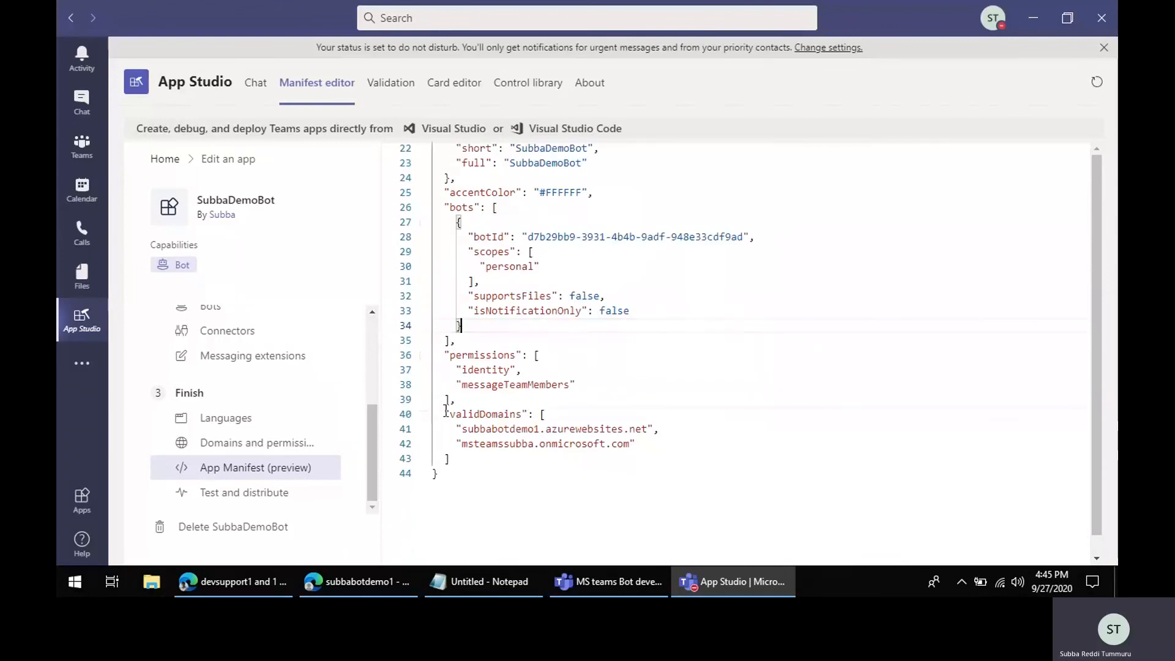
pyautogui.moveTo(443, 414); pyautogui.dragTo(480, 460)
pyautogui.click(639, 403)
# Step: Try to install the SubbaDemoBot app in Teams for testing, checking its permissions before closing the dialog
pyautogui.scroll(3, 673, 466)
pyautogui.click(244, 498)
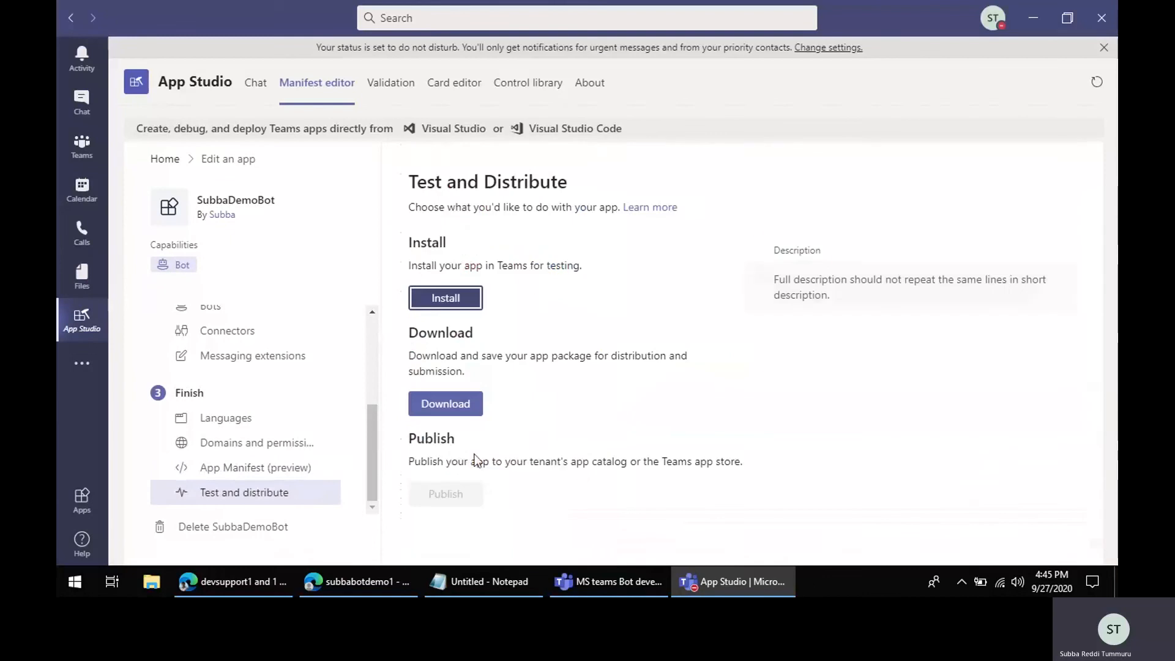
pyautogui.click(440, 298)
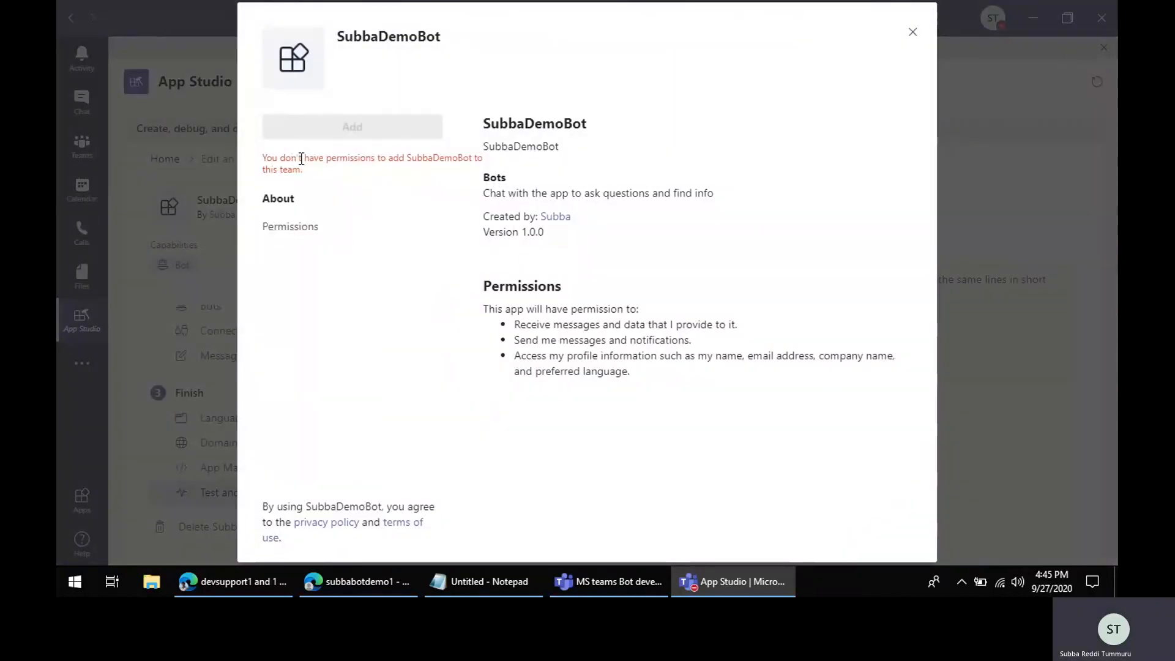
pyautogui.moveTo(301, 158); pyautogui.dragTo(487, 153)
pyautogui.click(460, 227)
pyautogui.click(910, 36)
# Step: Download the SubbaDemoBot app package and upload it as a custom app for msteamssubba
pyautogui.click(451, 405)
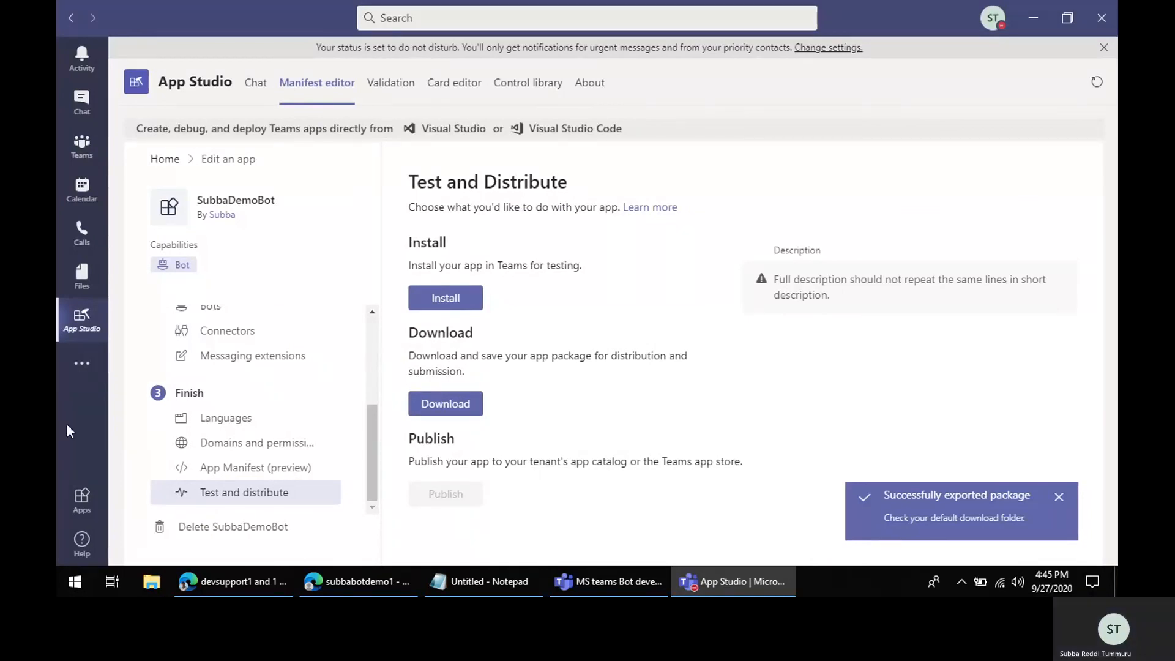
pyautogui.click(80, 500)
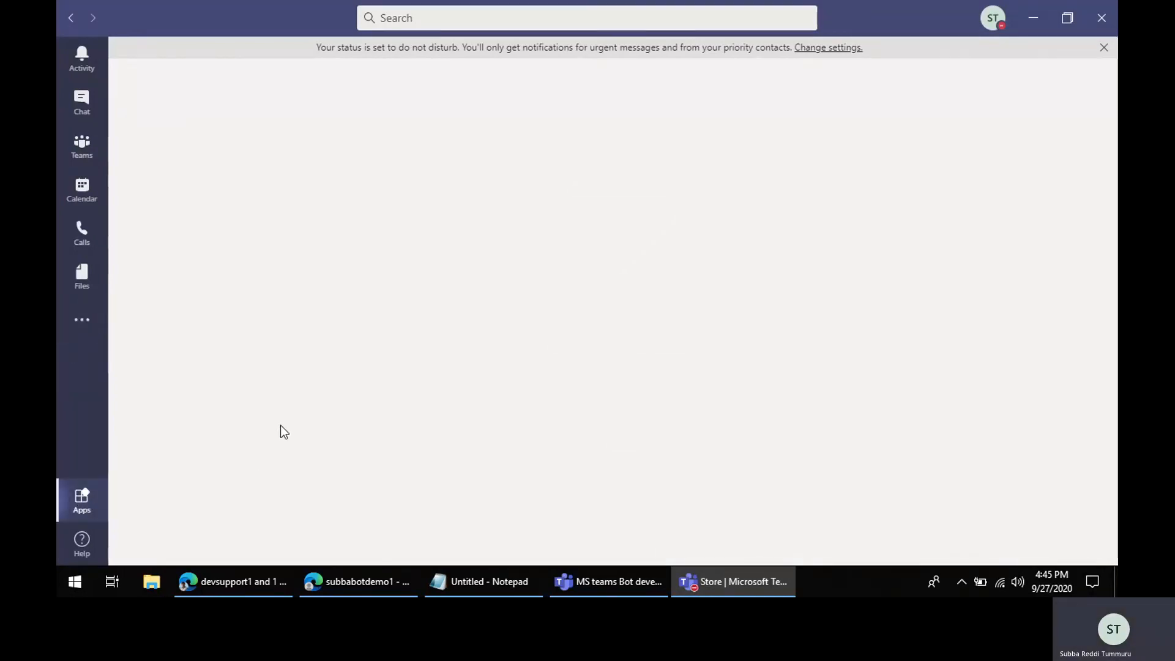
pyautogui.scroll(-2, 245, 478)
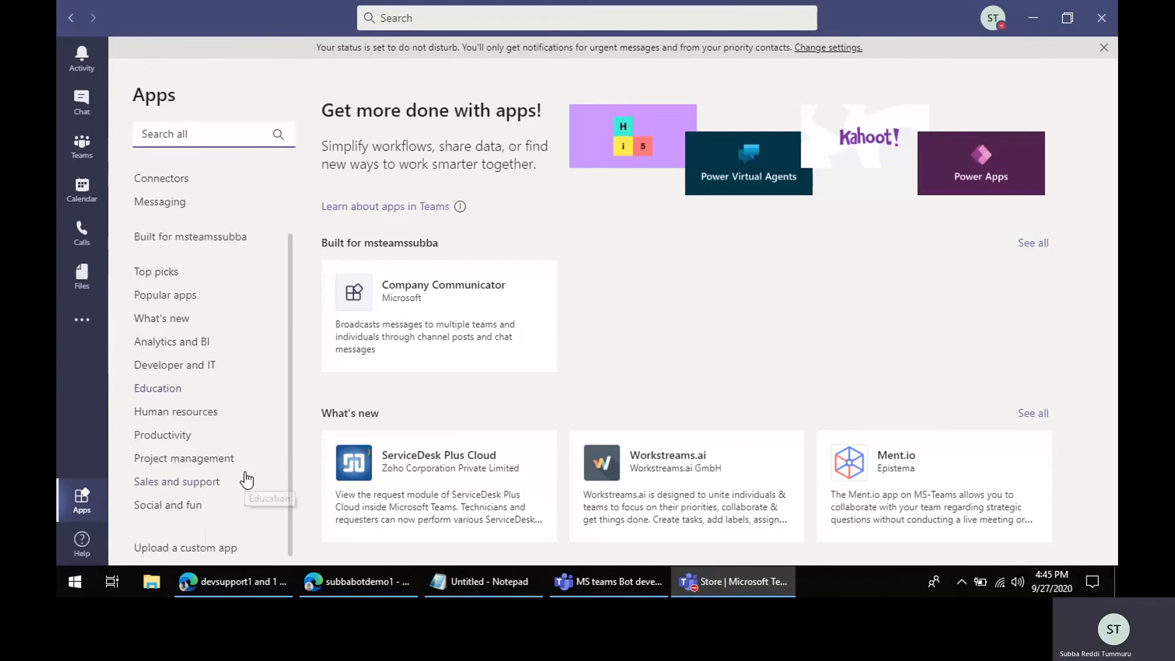
pyautogui.click(168, 547)
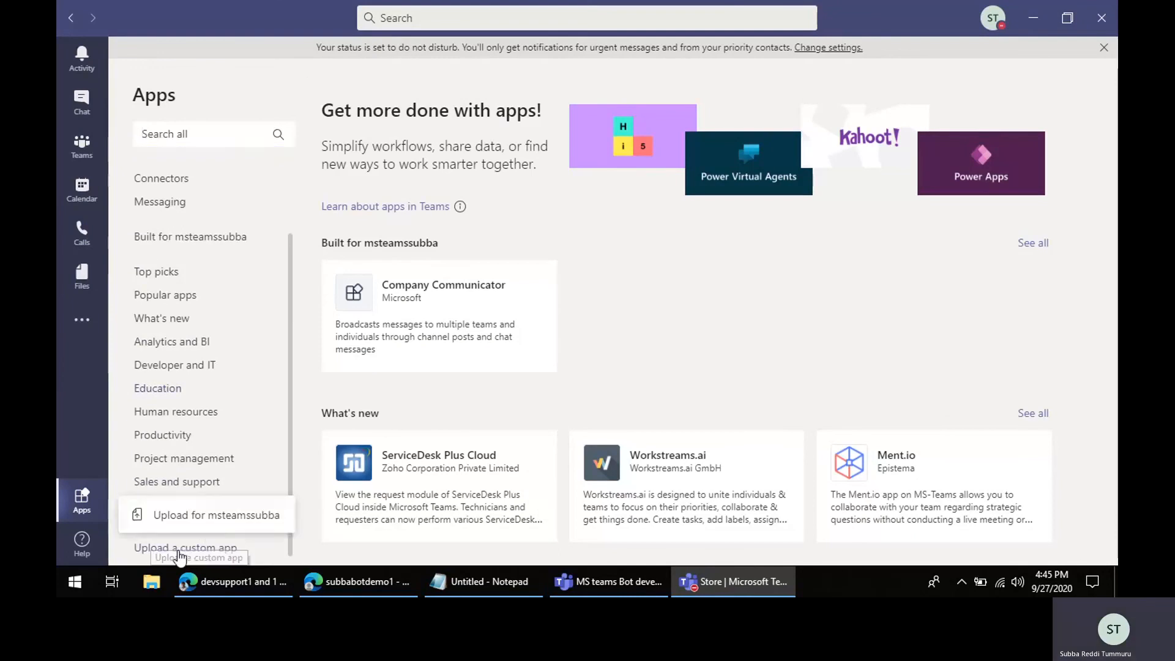
pyautogui.click(237, 519)
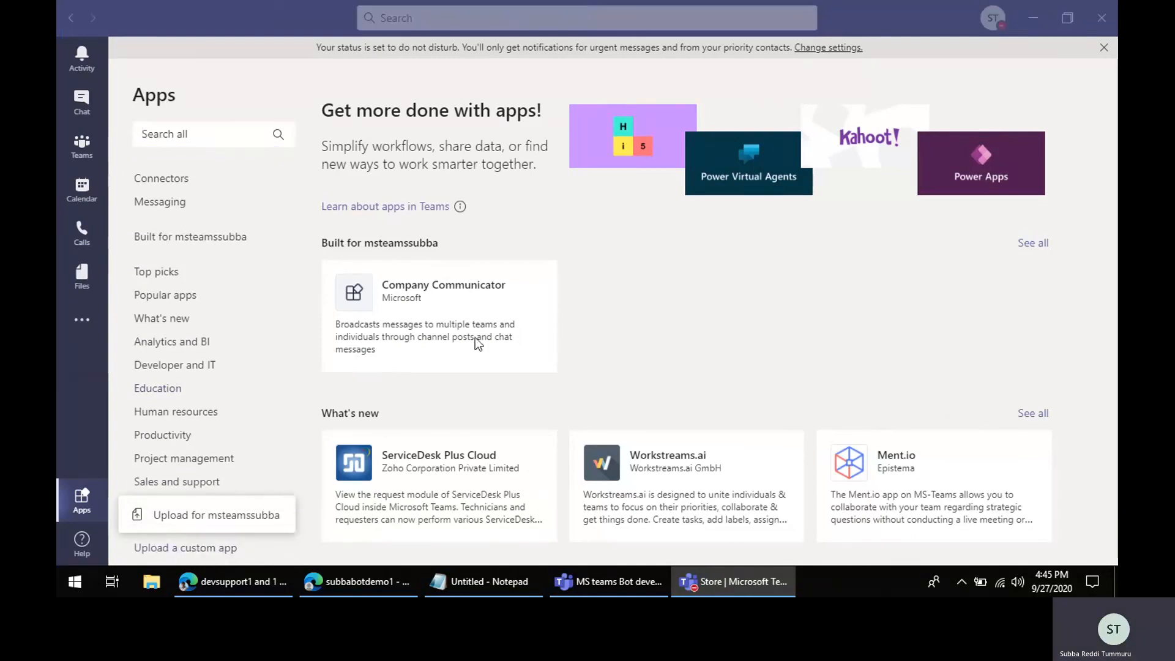
pyautogui.doubleClick(270, 222)
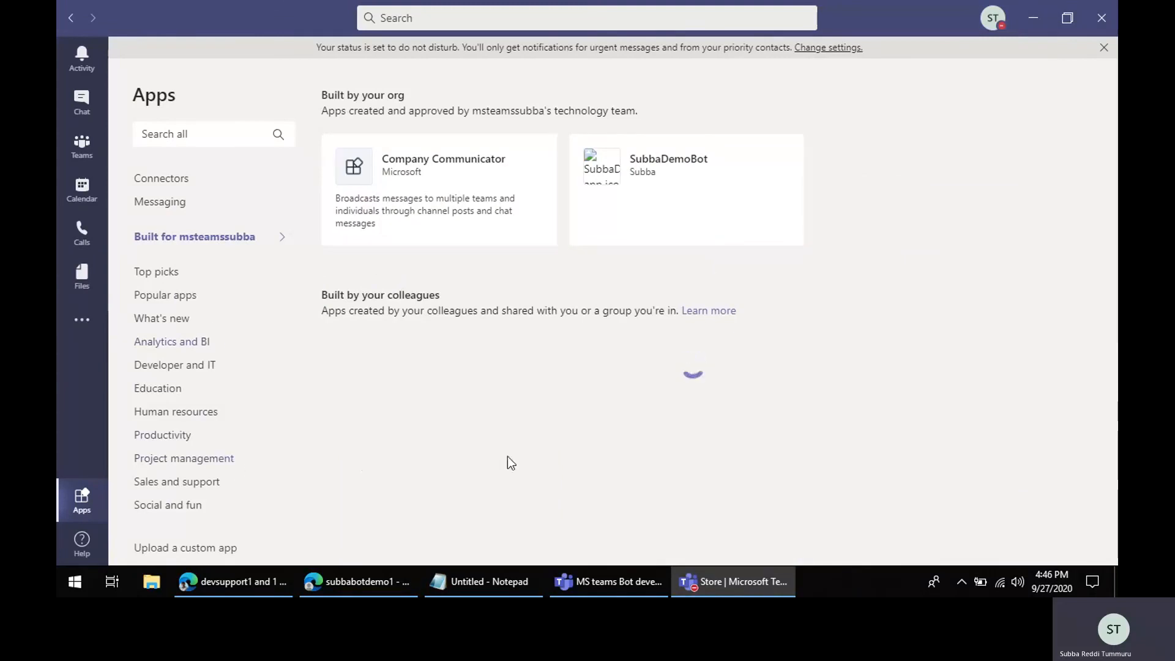
# Step: Add the SubbaDemoBot app from the org's apps and view the bot's welcome messages in its chat
pyautogui.click(707, 165)
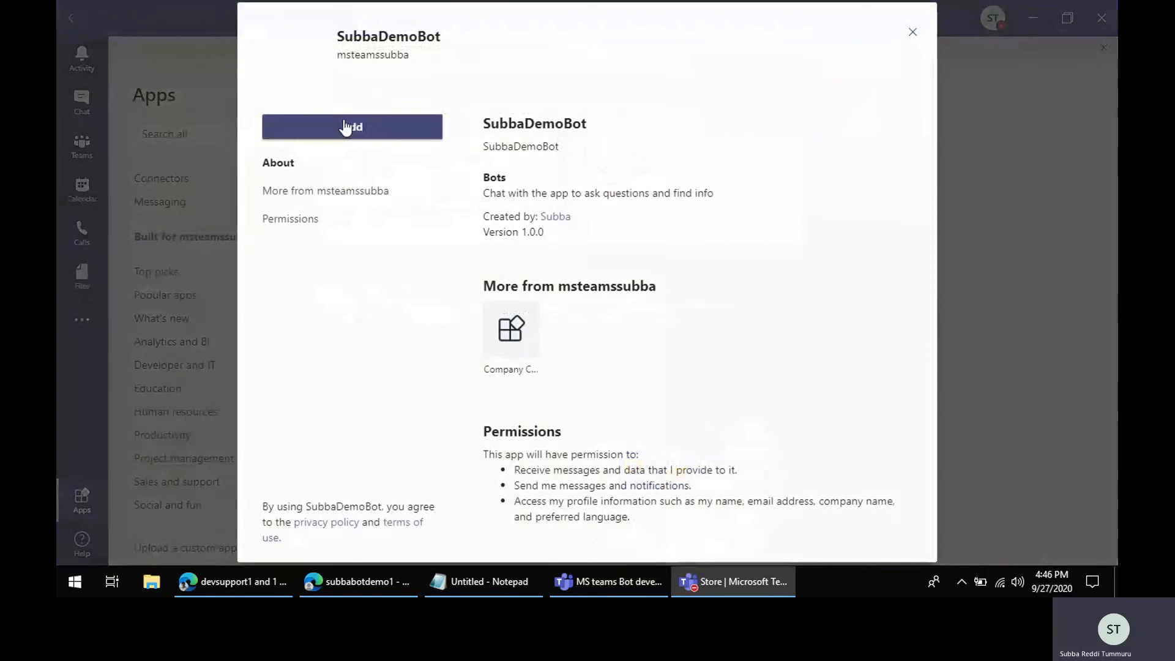
pyautogui.click(346, 125)
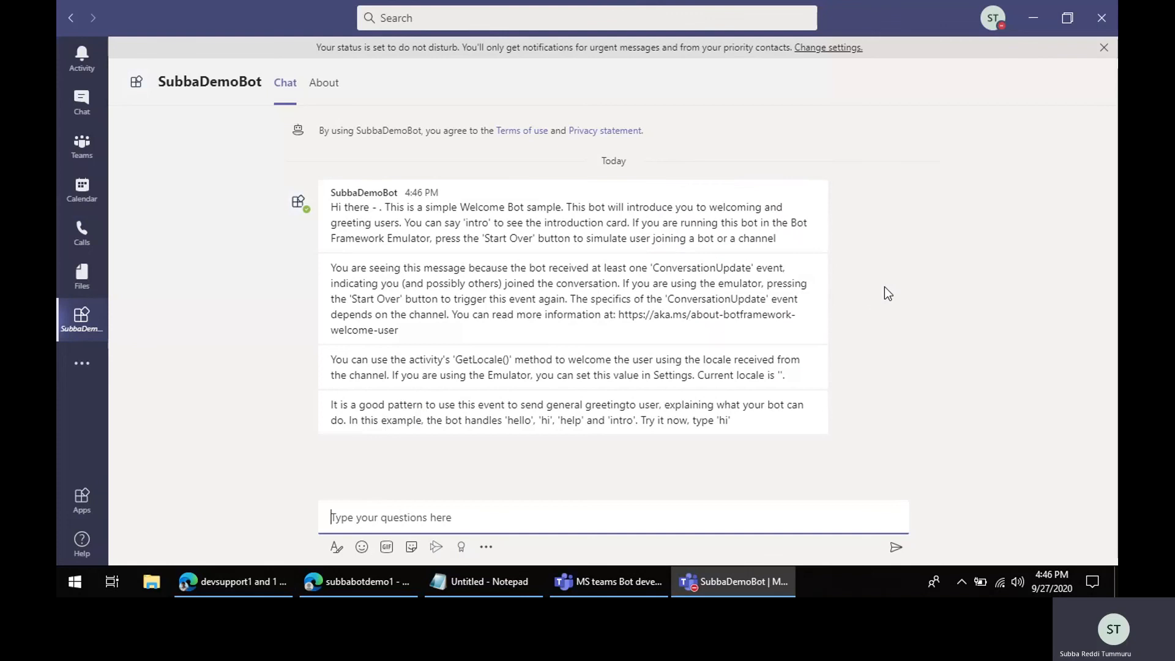
pyautogui.moveTo(790, 354)
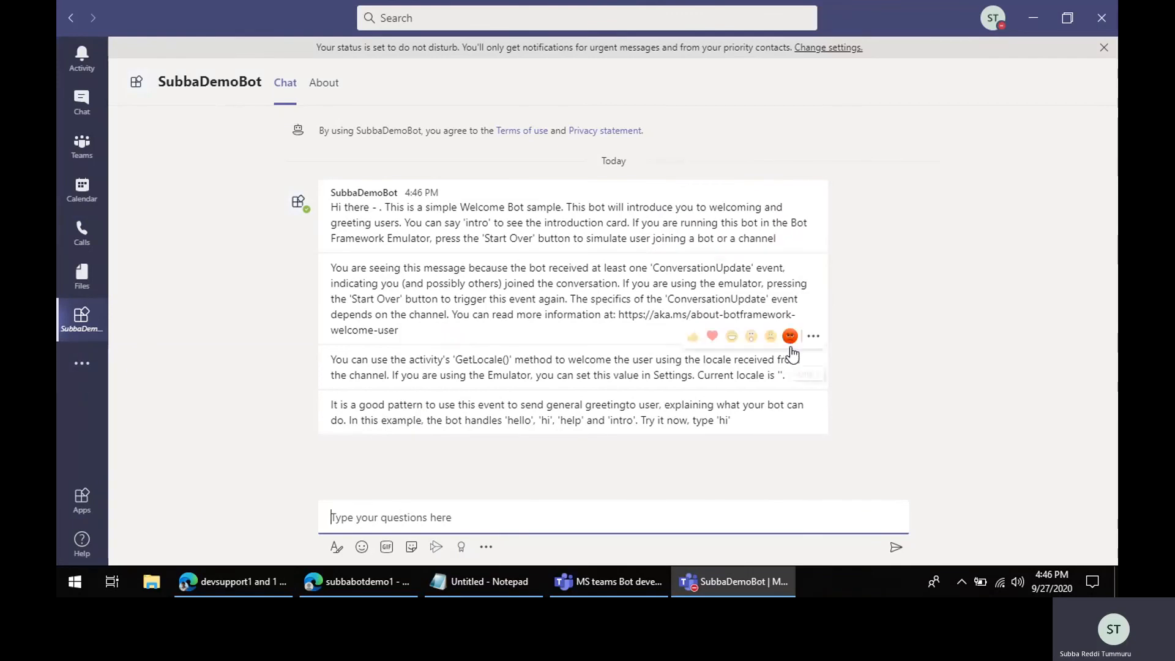
pyautogui.click(997, 357)
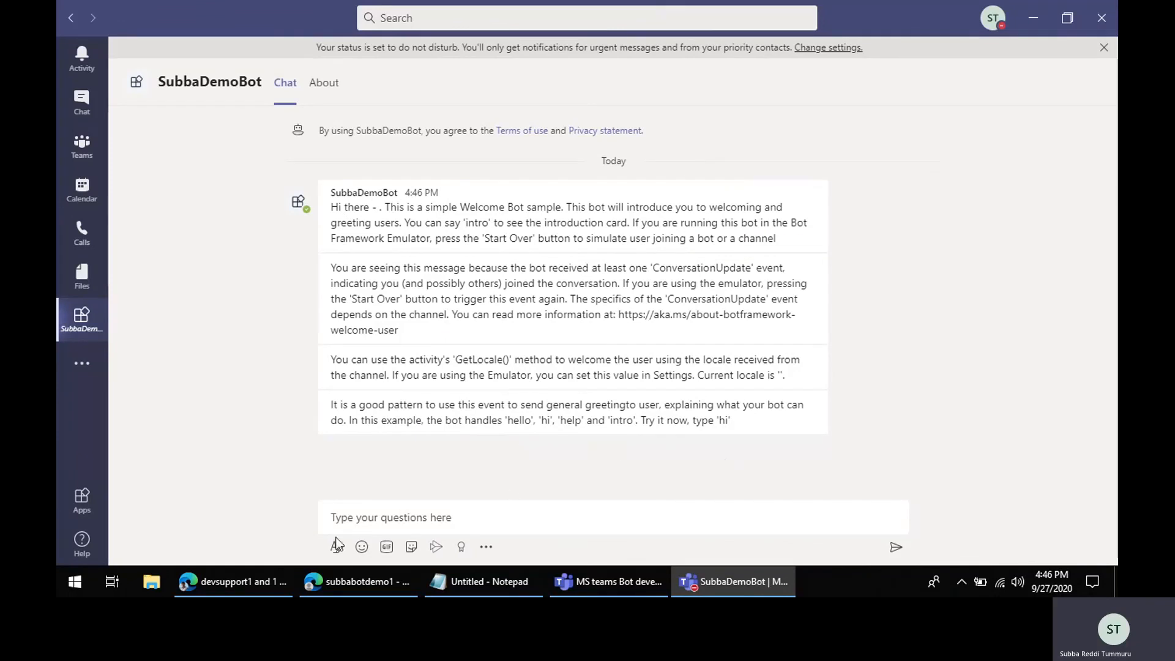
# Step: Examine the welcome message calls in OnMembersAddedAsync of WelcomeUserBot.cs in Visual Studio
pyautogui.click(227, 582)
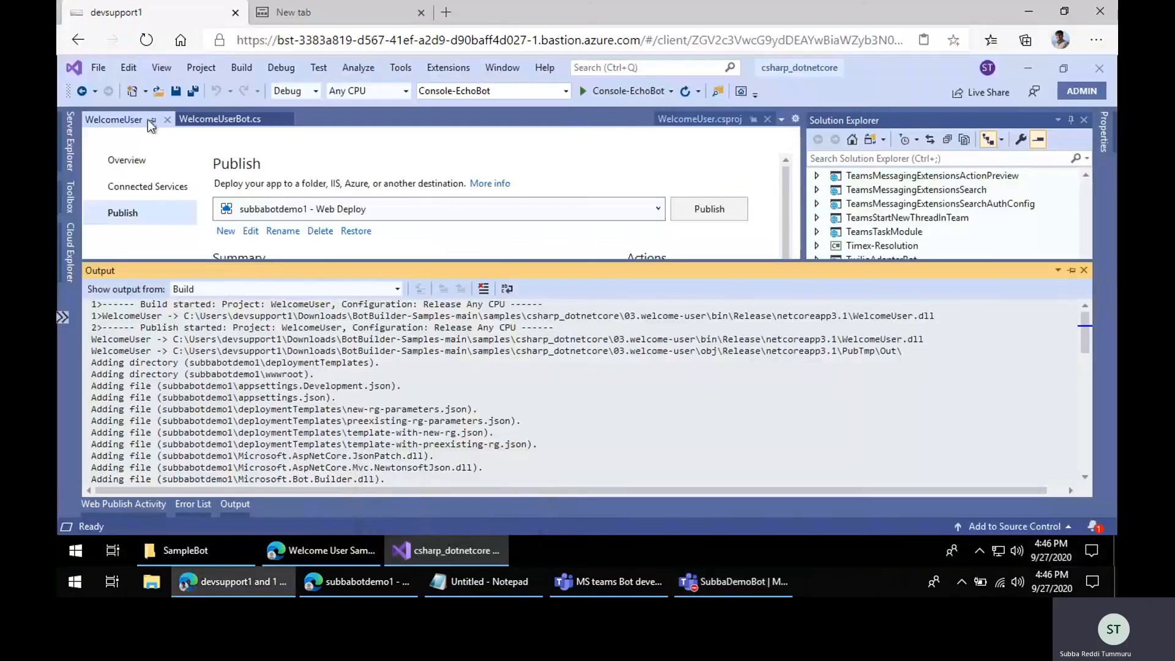
pyautogui.click(167, 120)
pyautogui.click(127, 120)
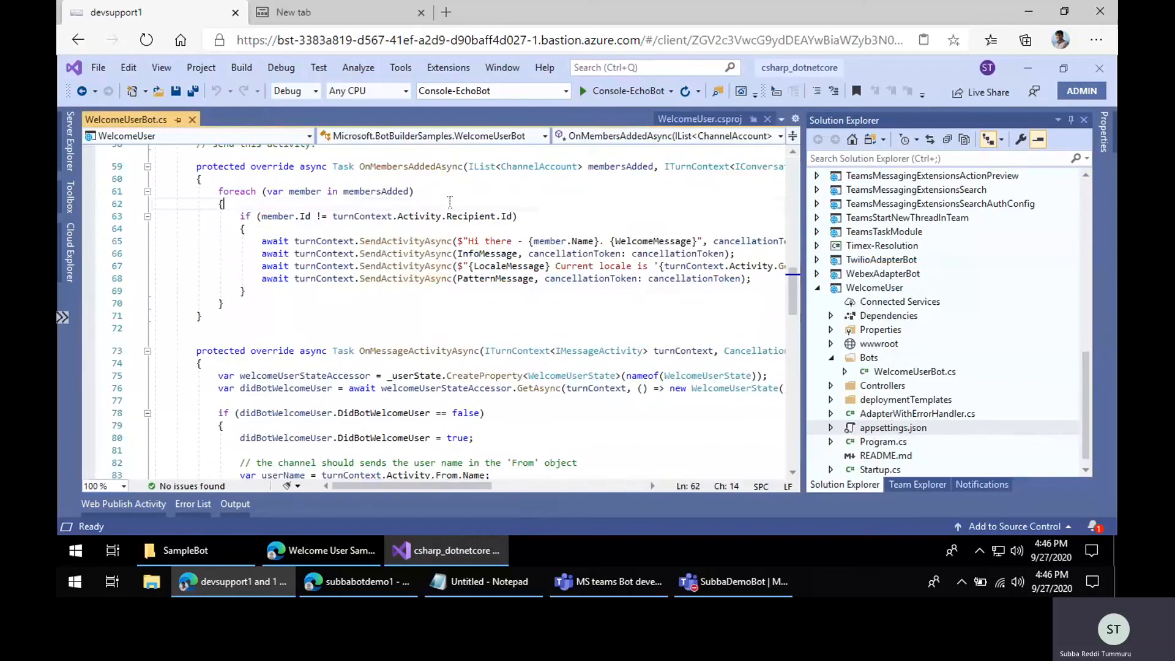
pyautogui.scroll(9, 561, 339)
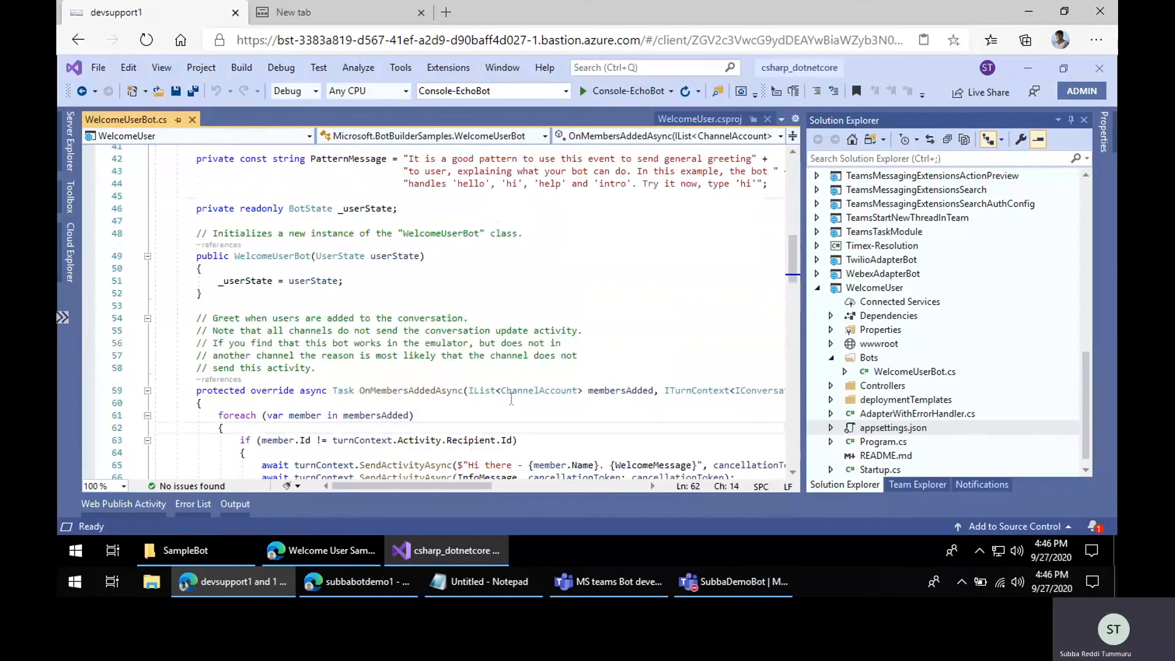
pyautogui.scroll(-5, 511, 399)
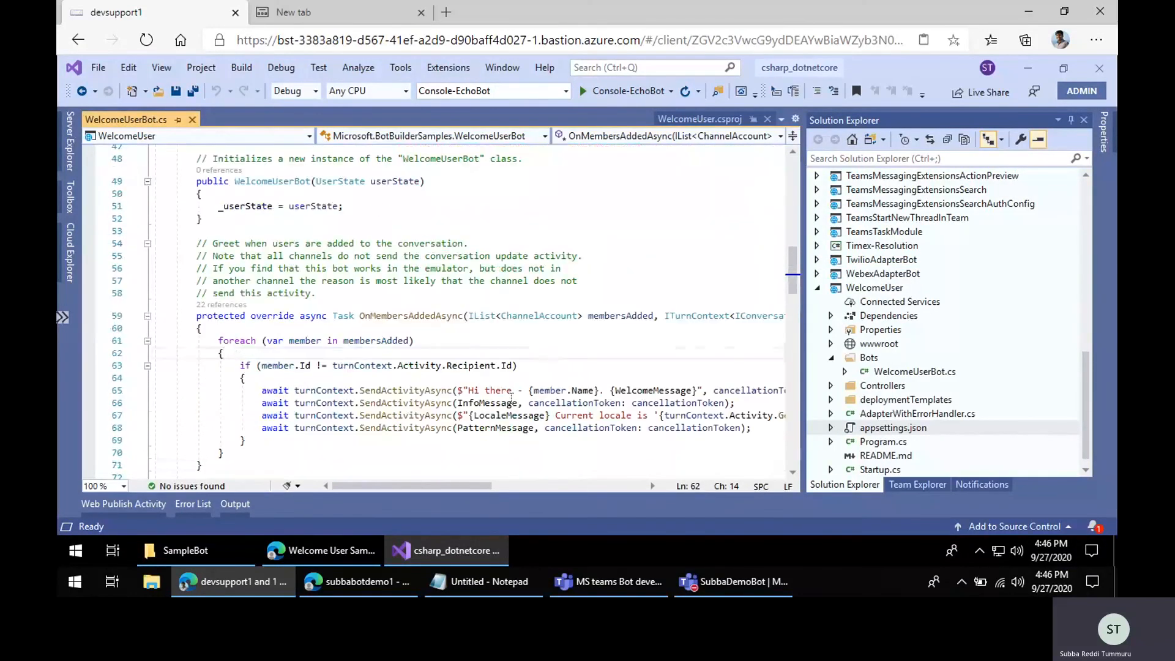
pyautogui.scroll(-1, 511, 398)
pyautogui.click(415, 279)
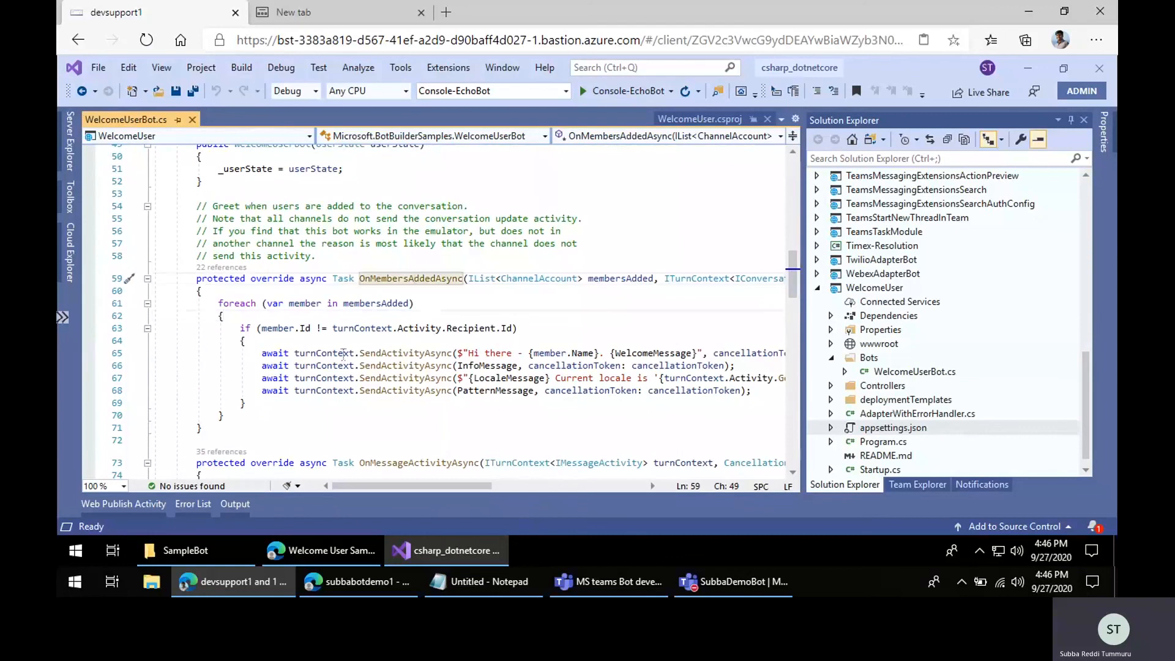
pyautogui.moveTo(261, 353); pyautogui.dragTo(745, 392)
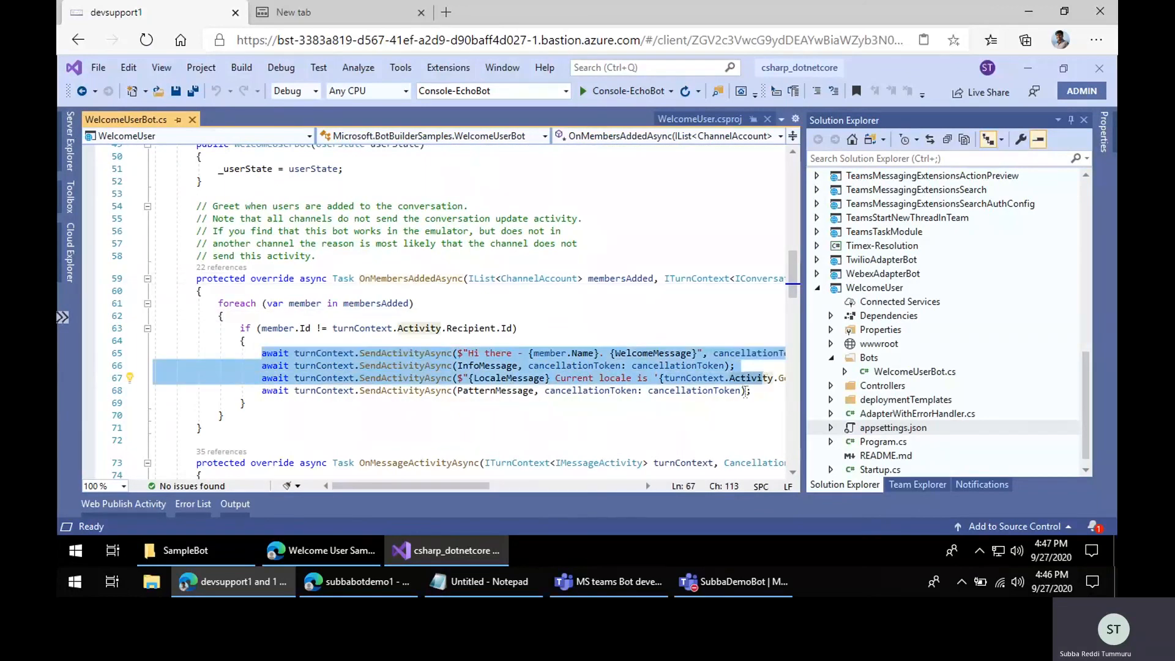
# Step: Review the BotDemo app registration and the resources of the BotDemo resource group in the Azure portal
pyautogui.click(607, 584)
pyautogui.click(739, 581)
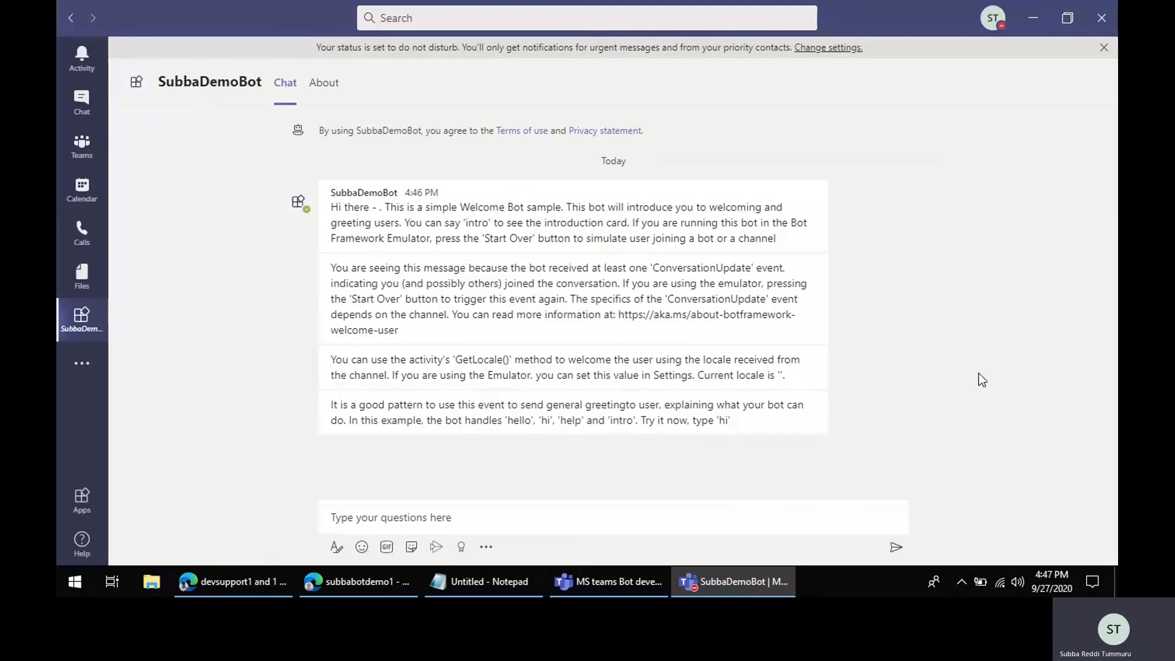
pyautogui.click(340, 585)
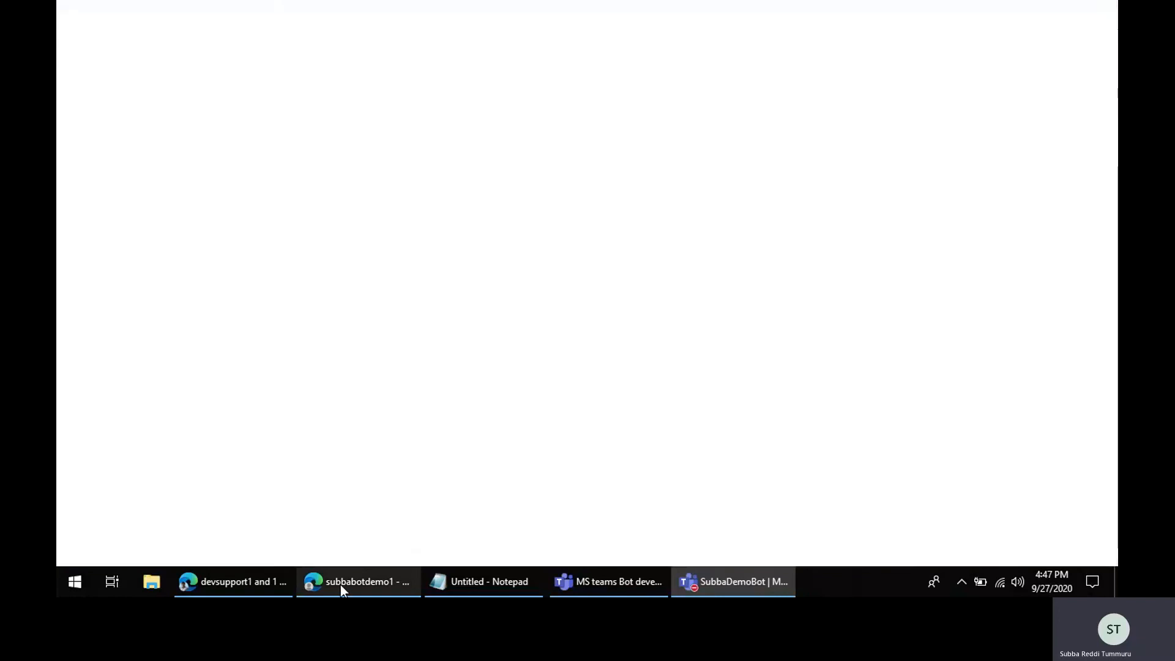
pyautogui.click(95, 104)
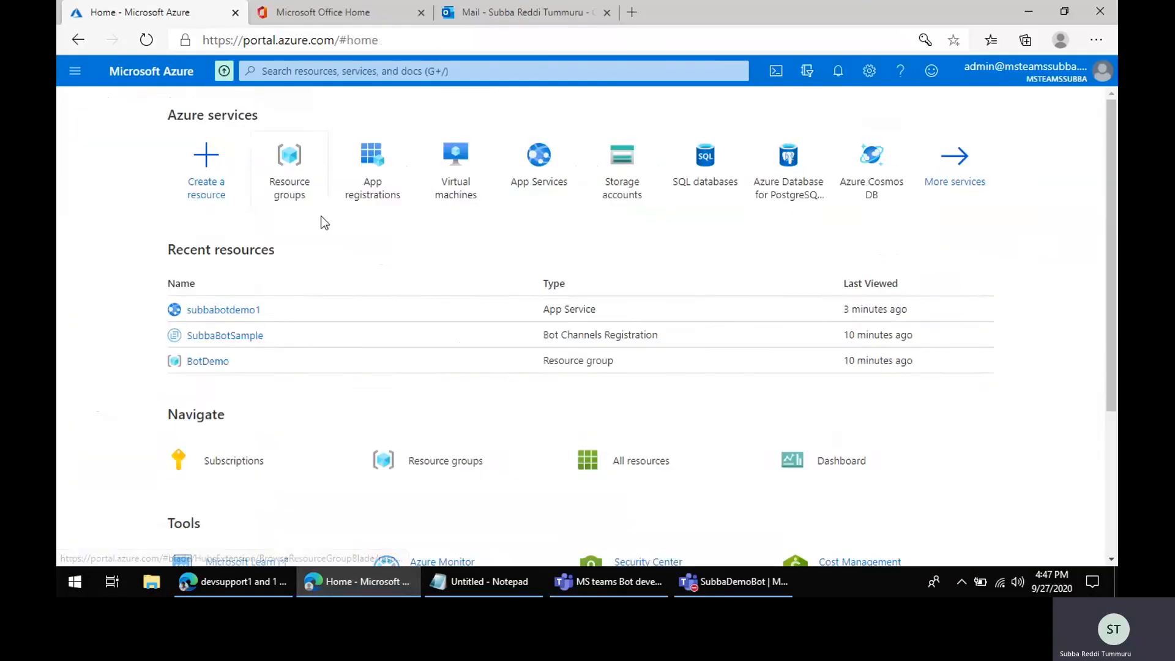
pyautogui.click(372, 170)
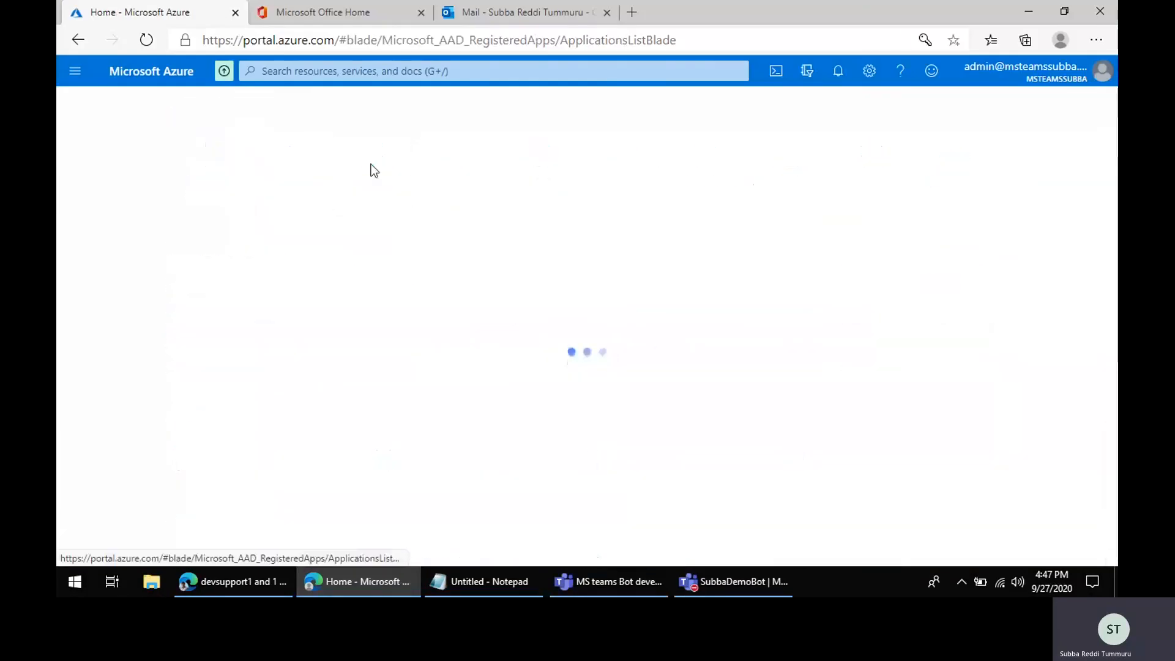
pyautogui.click(135, 413)
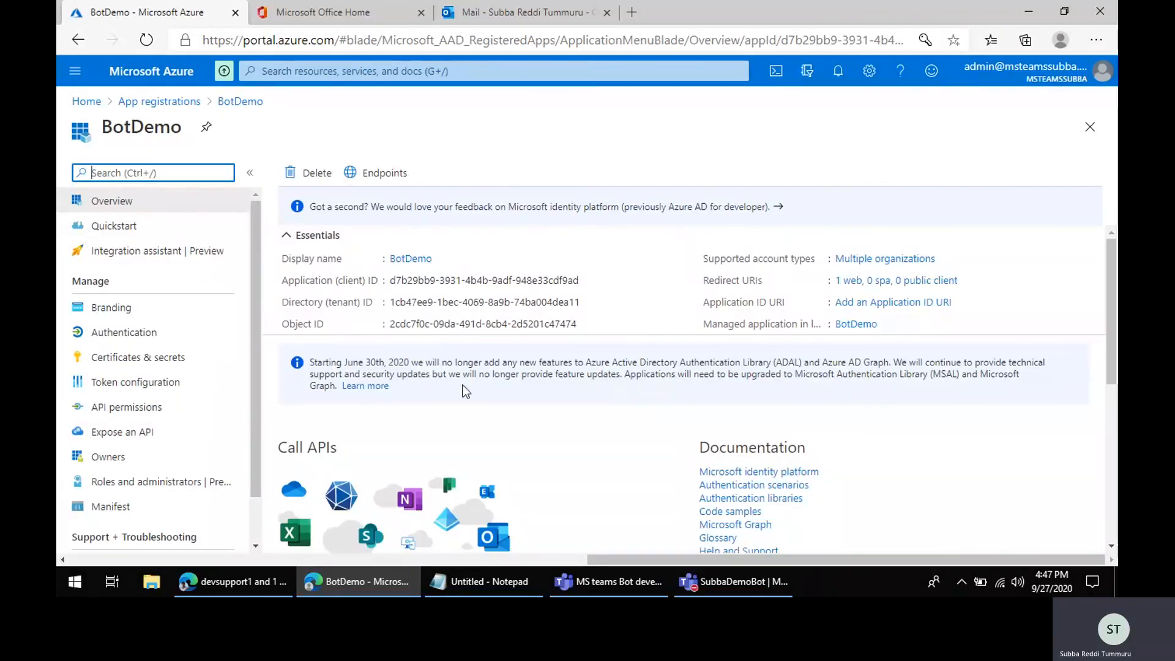
pyautogui.click(86, 101)
pyautogui.click(370, 173)
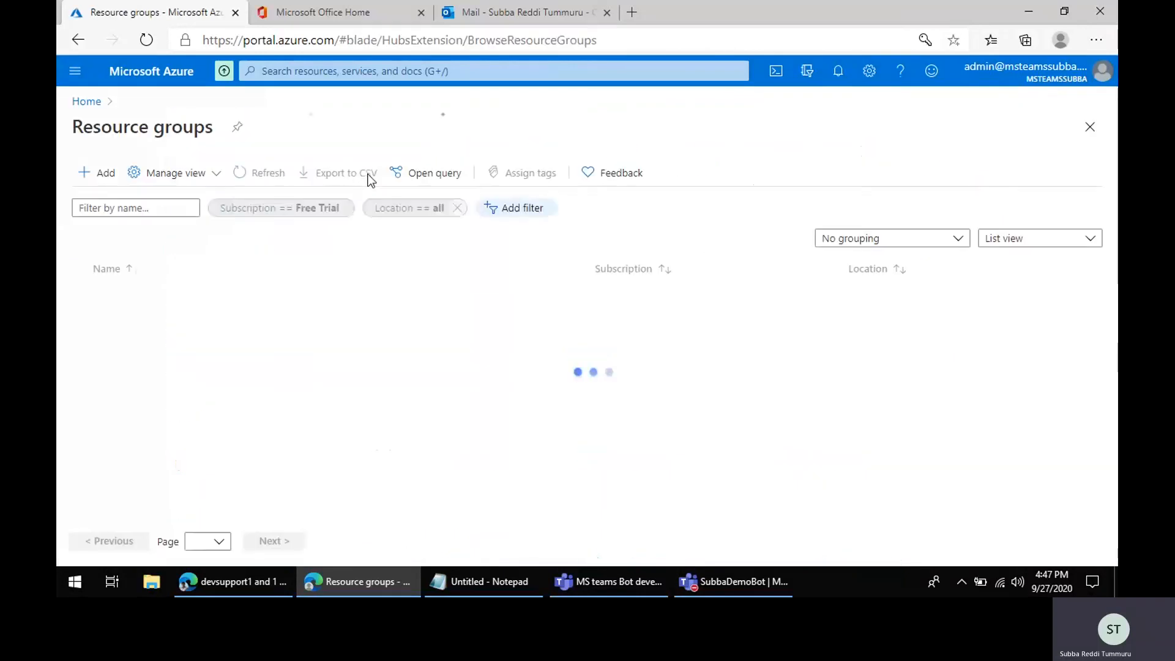
pyautogui.click(122, 297)
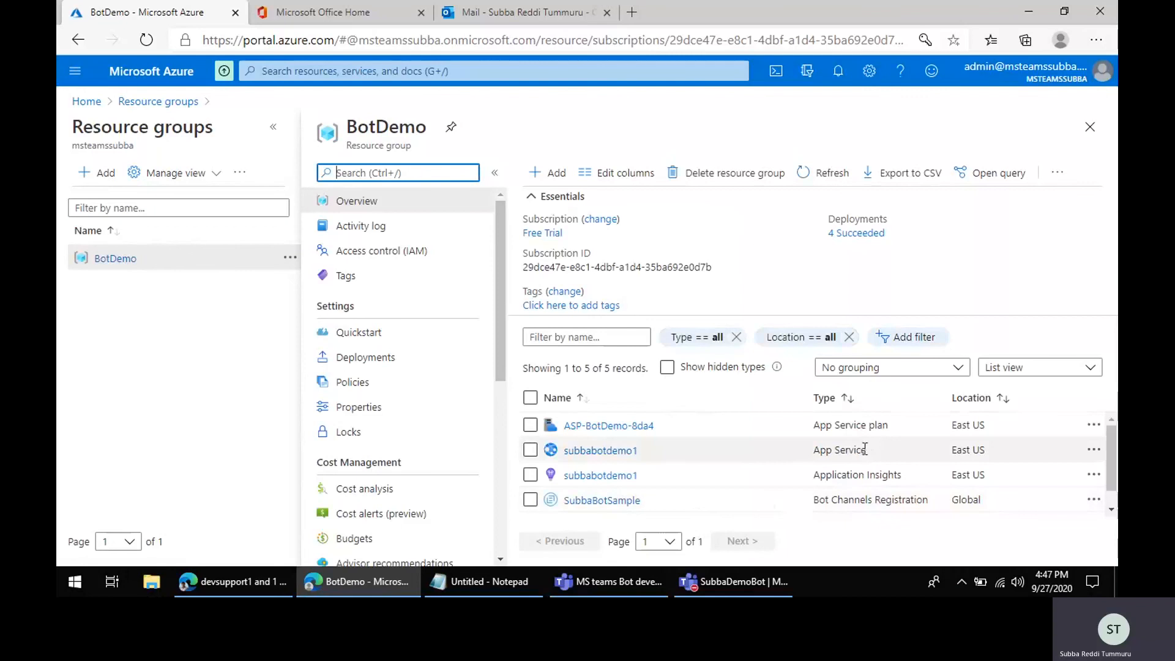
pyautogui.scroll(-1, 866, 476)
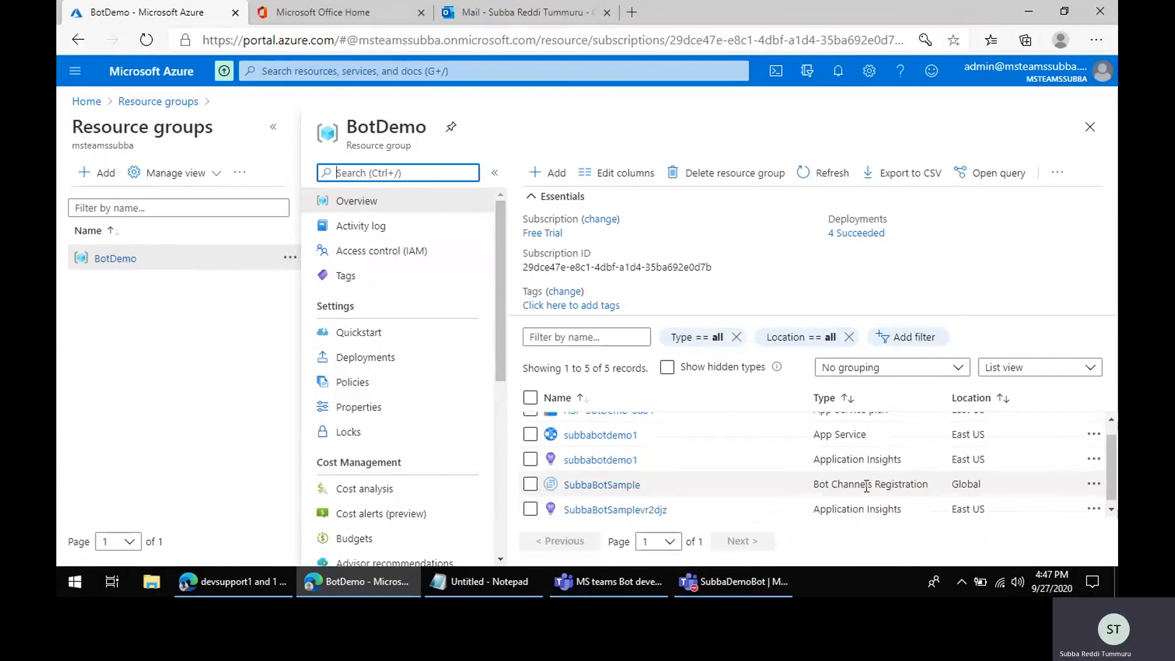
pyautogui.scroll(-1, 866, 485)
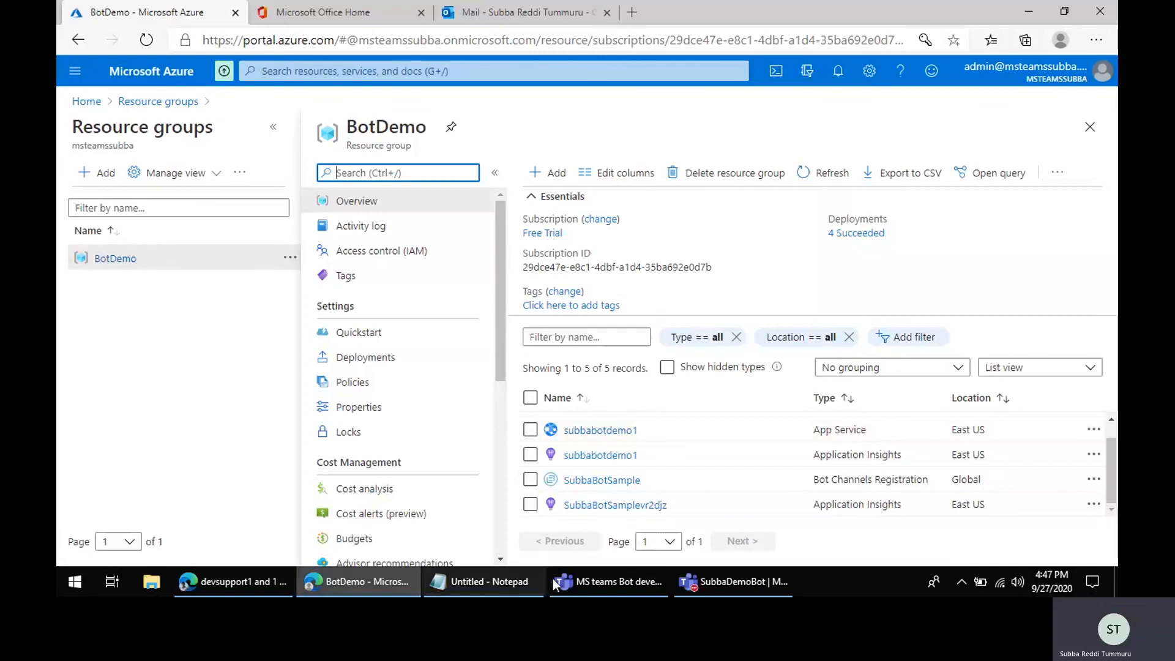
# Step: Open App Studio's manifest editor to view the SubbaDemoBot app
pyautogui.click(691, 587)
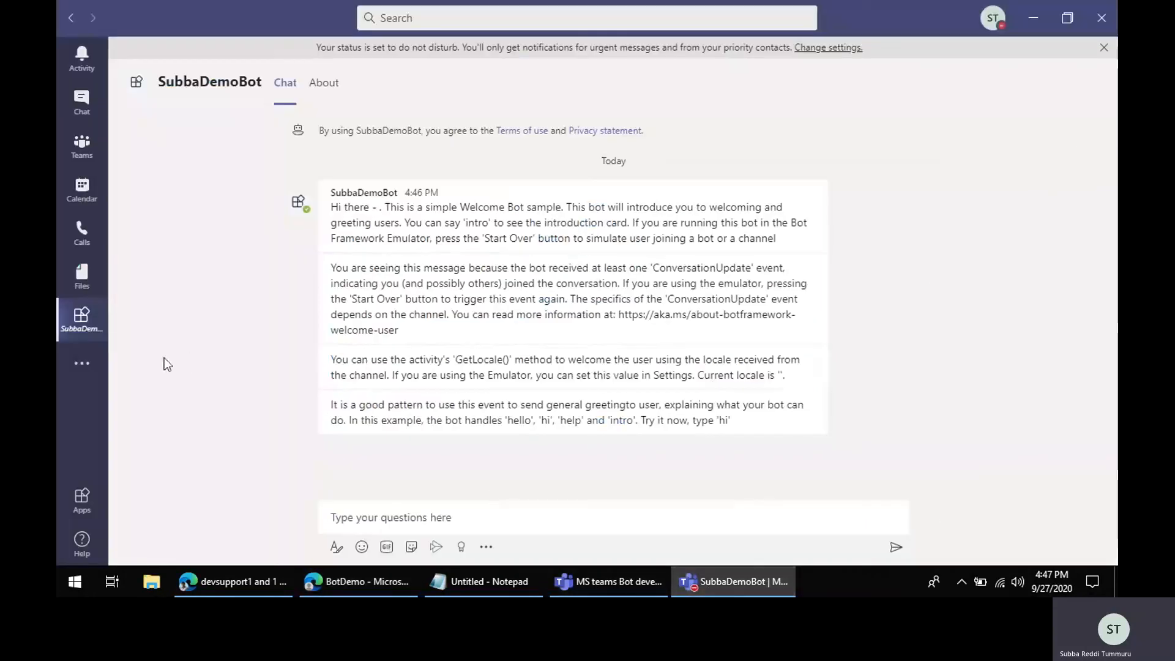
pyautogui.click(84, 367)
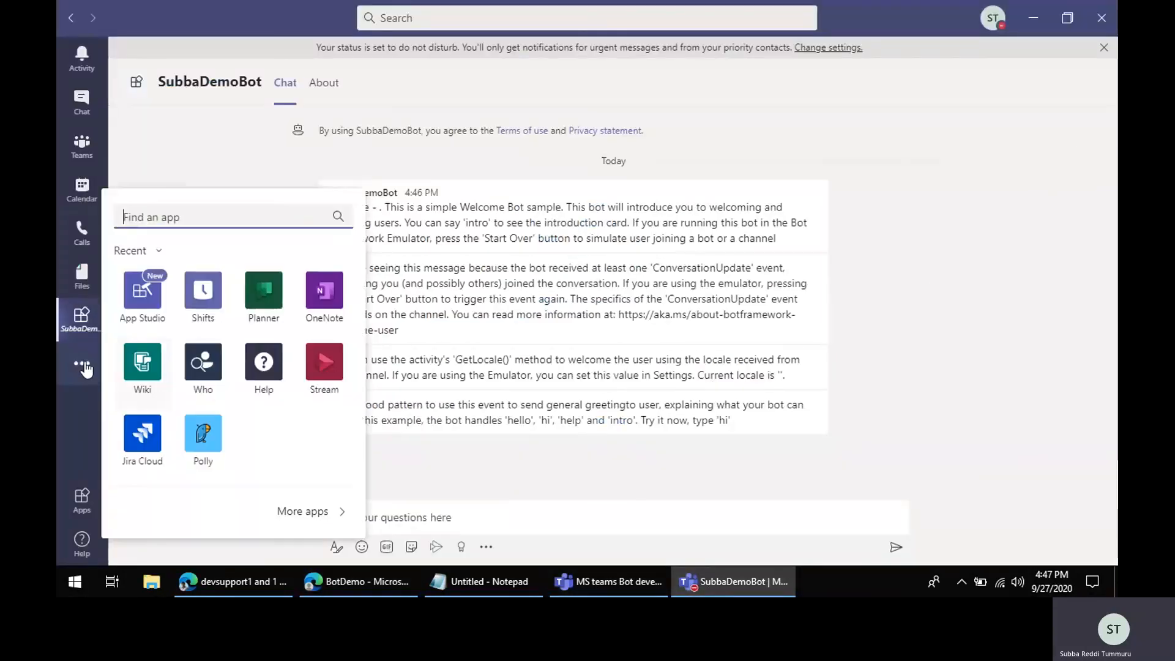
pyautogui.click(142, 291)
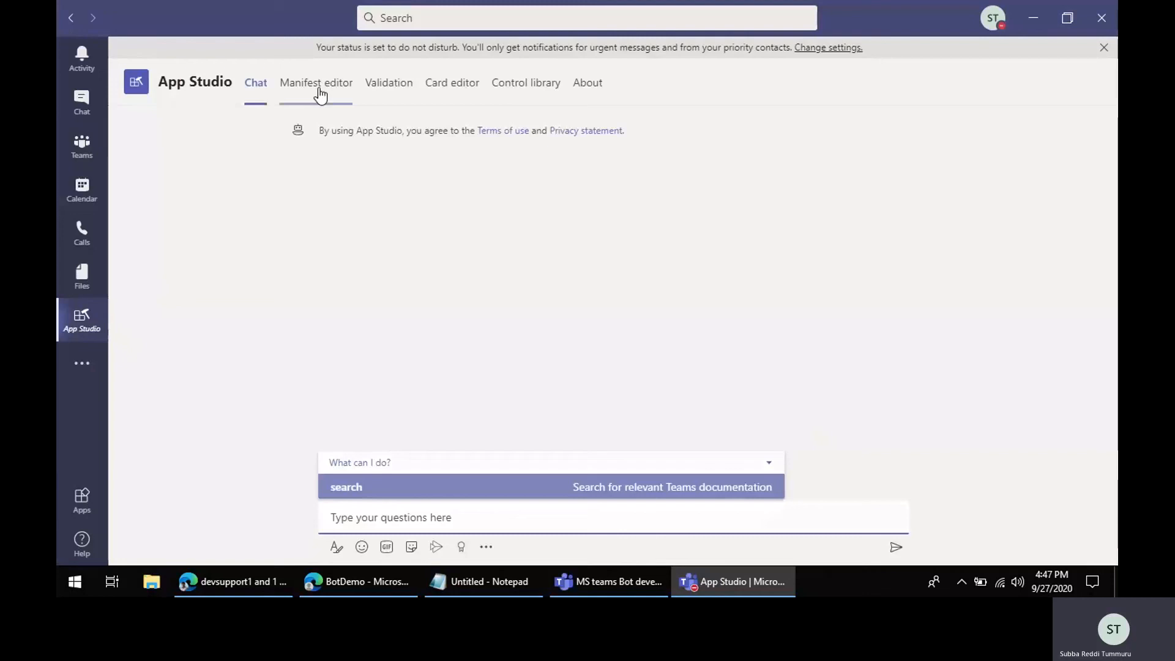
pyautogui.click(320, 95)
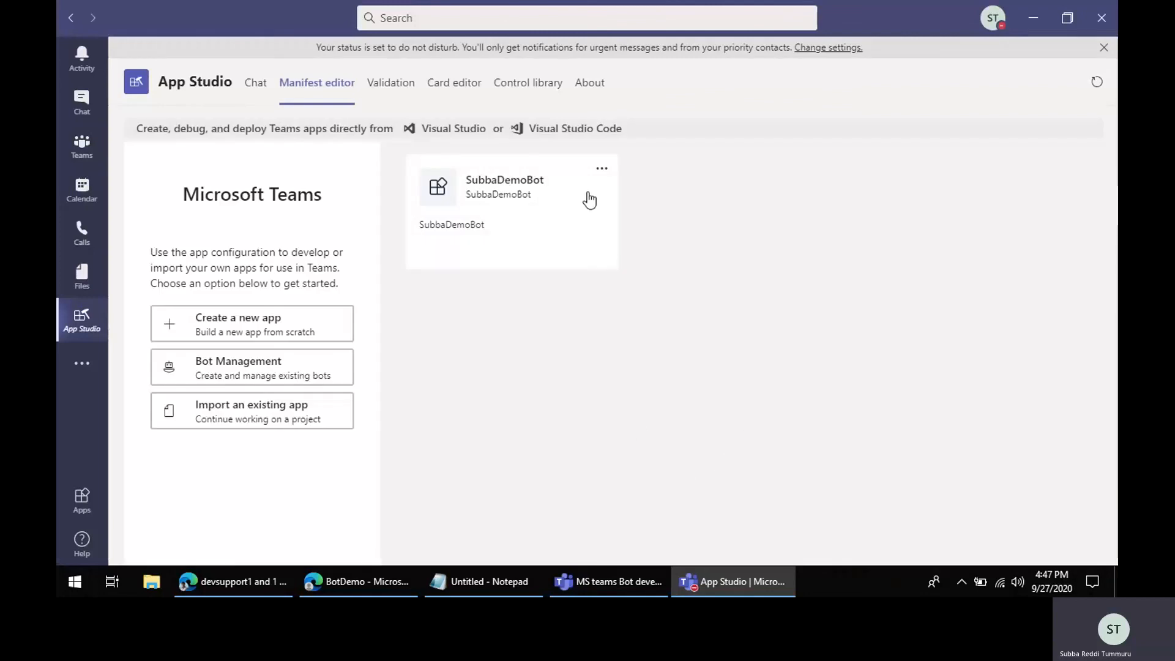
# Step: Browse the Apps store's upload options, then search for Subba and open the SubbaDemoBot app
pyautogui.click(81, 499)
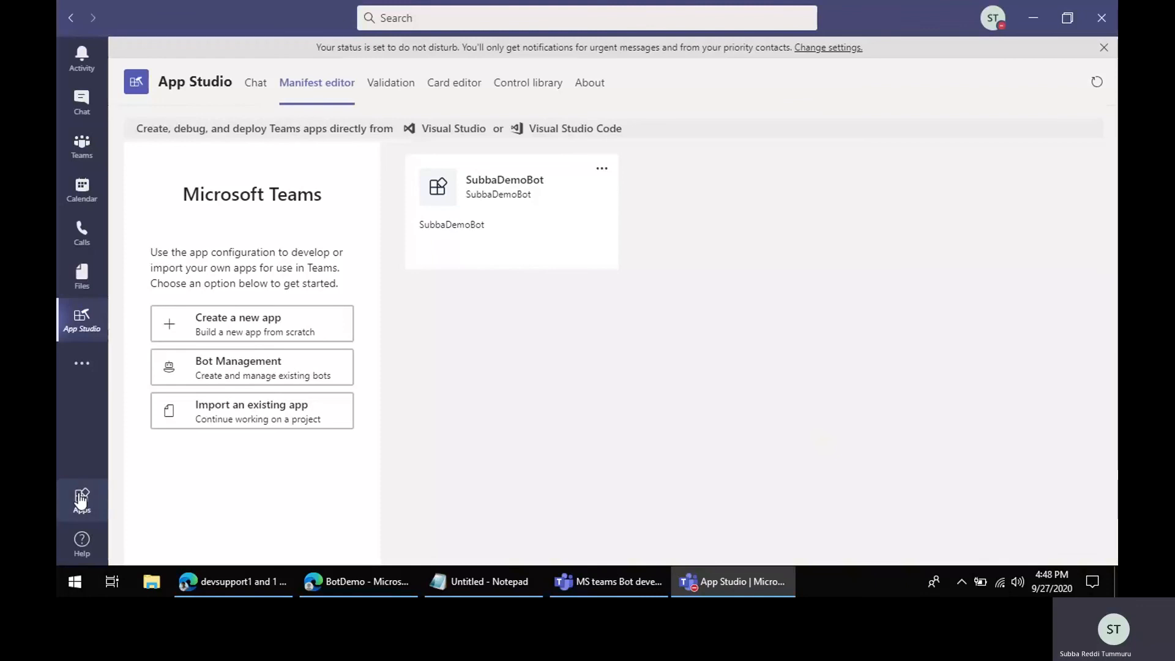
pyautogui.scroll(-3, 220, 538)
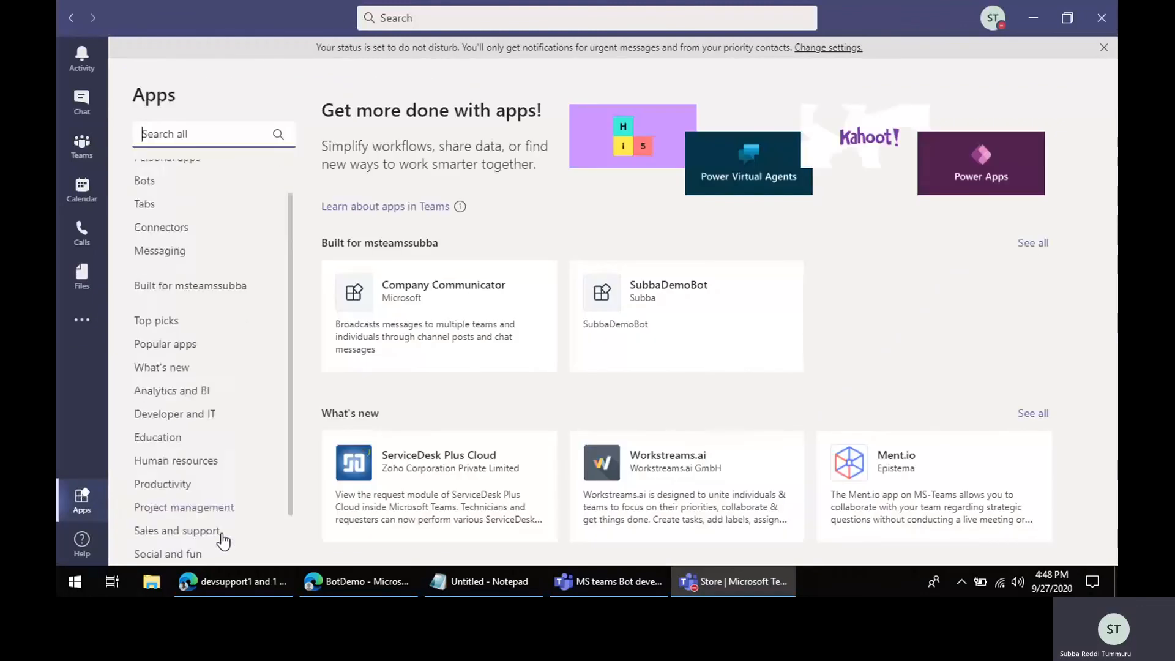
pyautogui.click(208, 549)
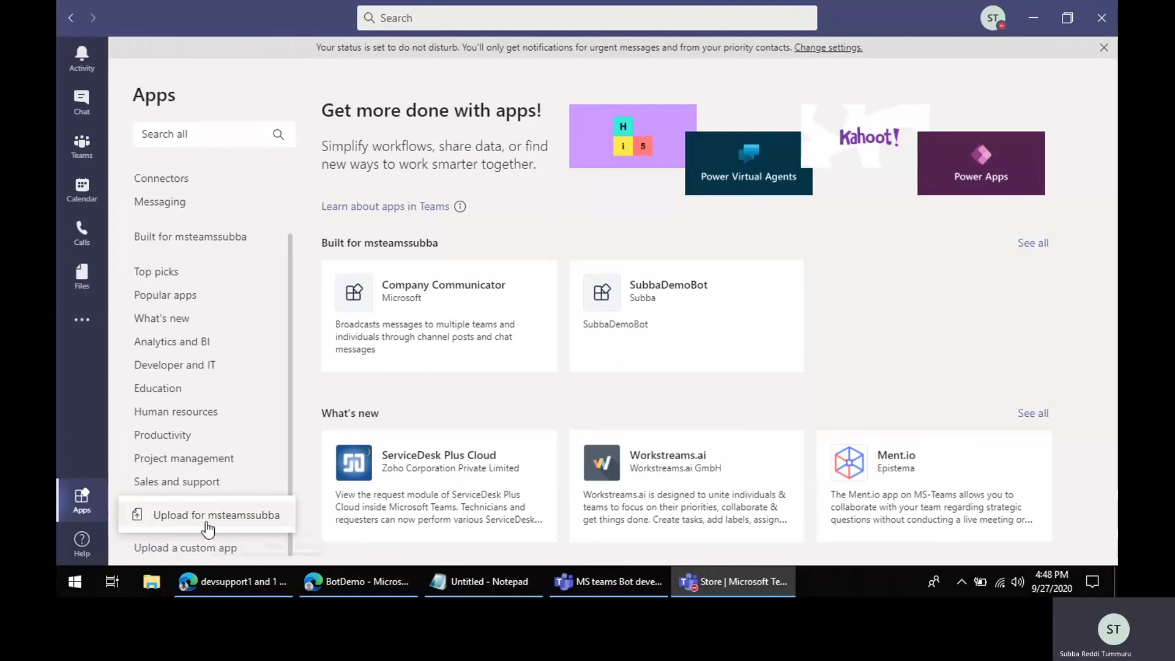
pyautogui.click(255, 82)
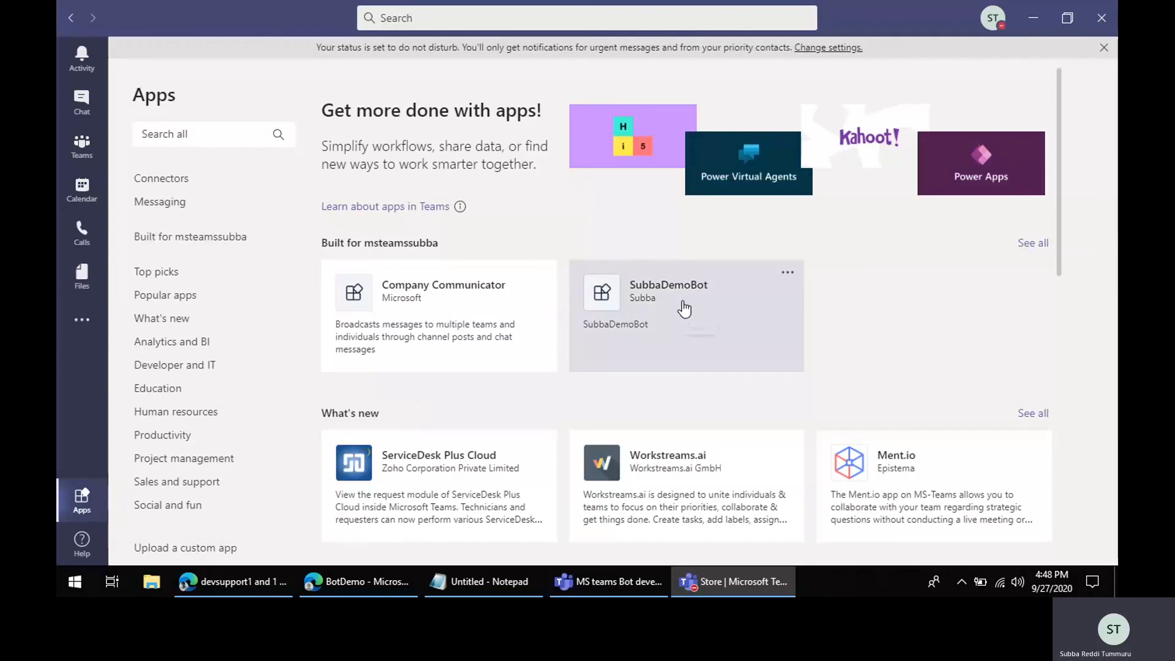
pyautogui.click(81, 320)
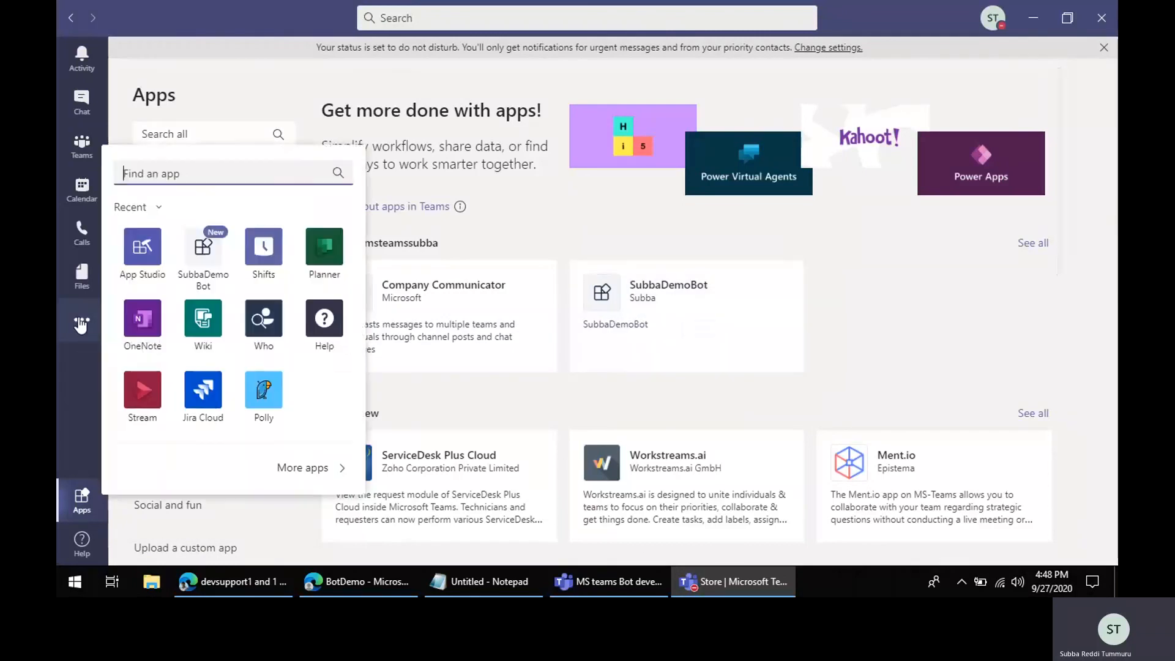
pyautogui.write('Subba')
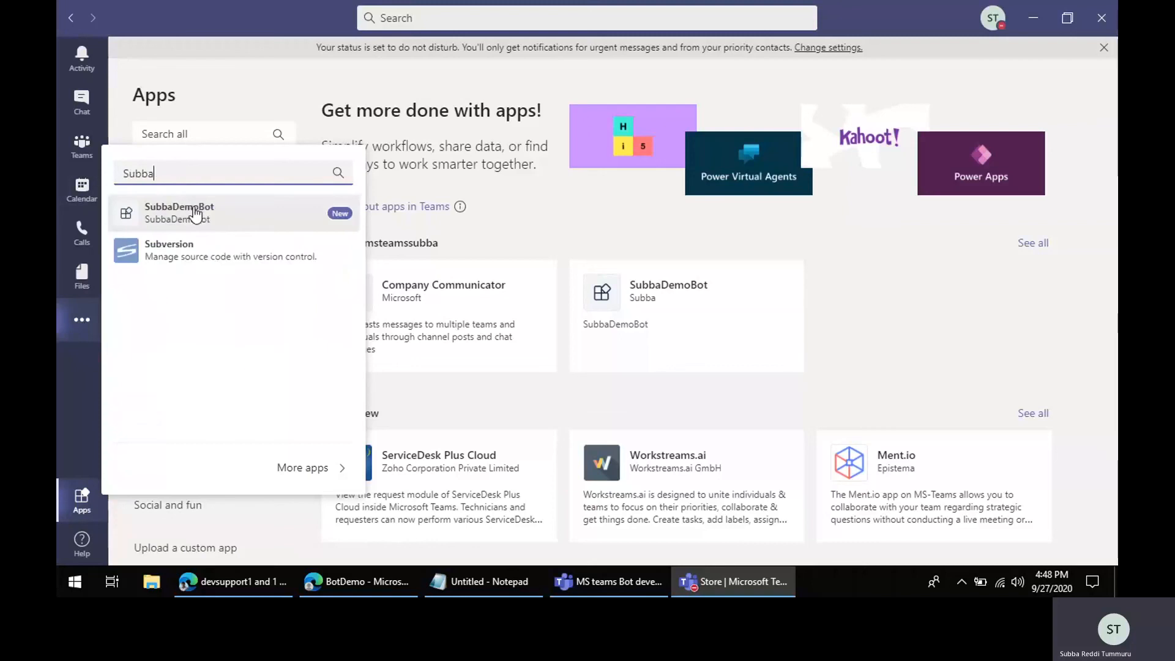
pyautogui.click(214, 221)
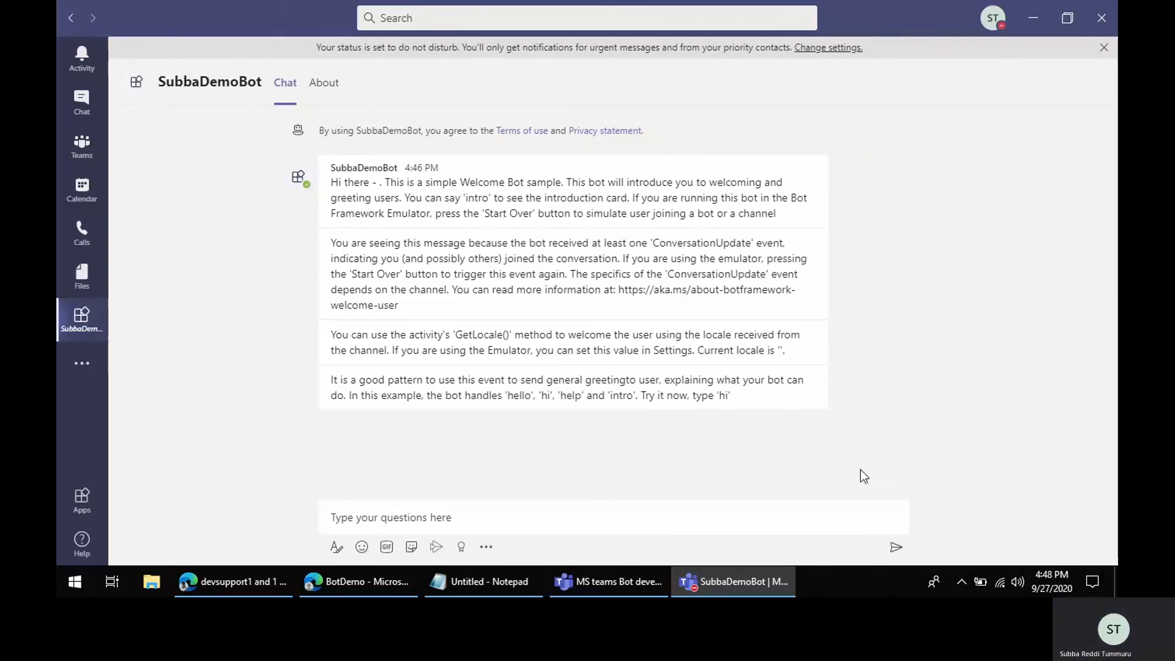
pyautogui.click(612, 581)
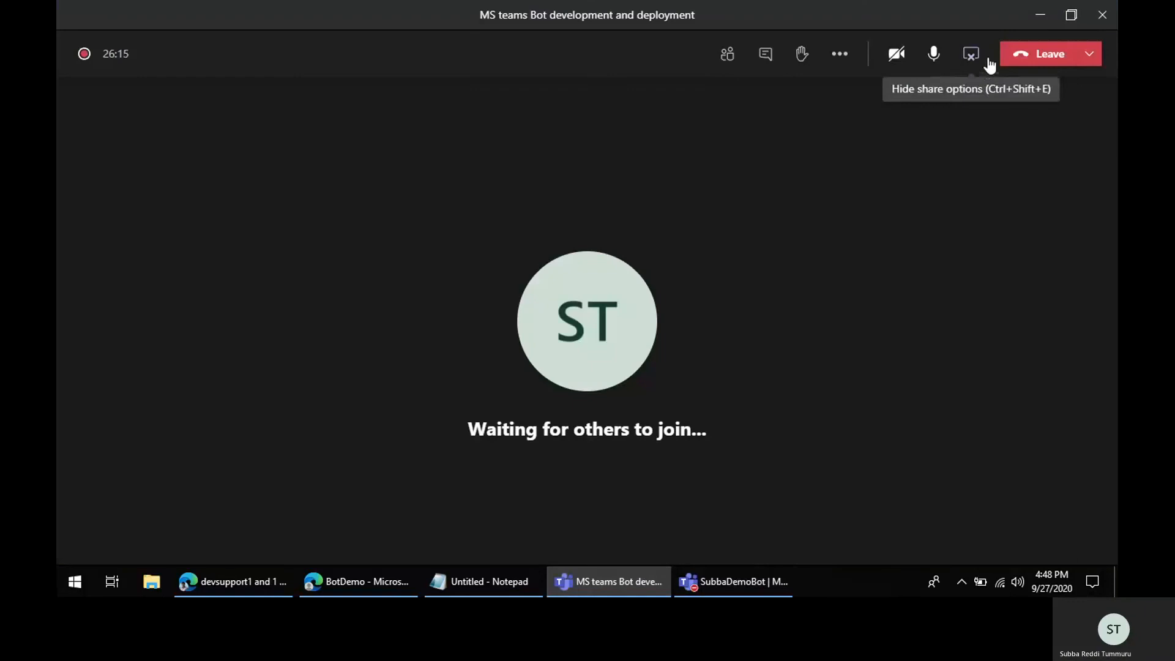
pyautogui.click(840, 56)
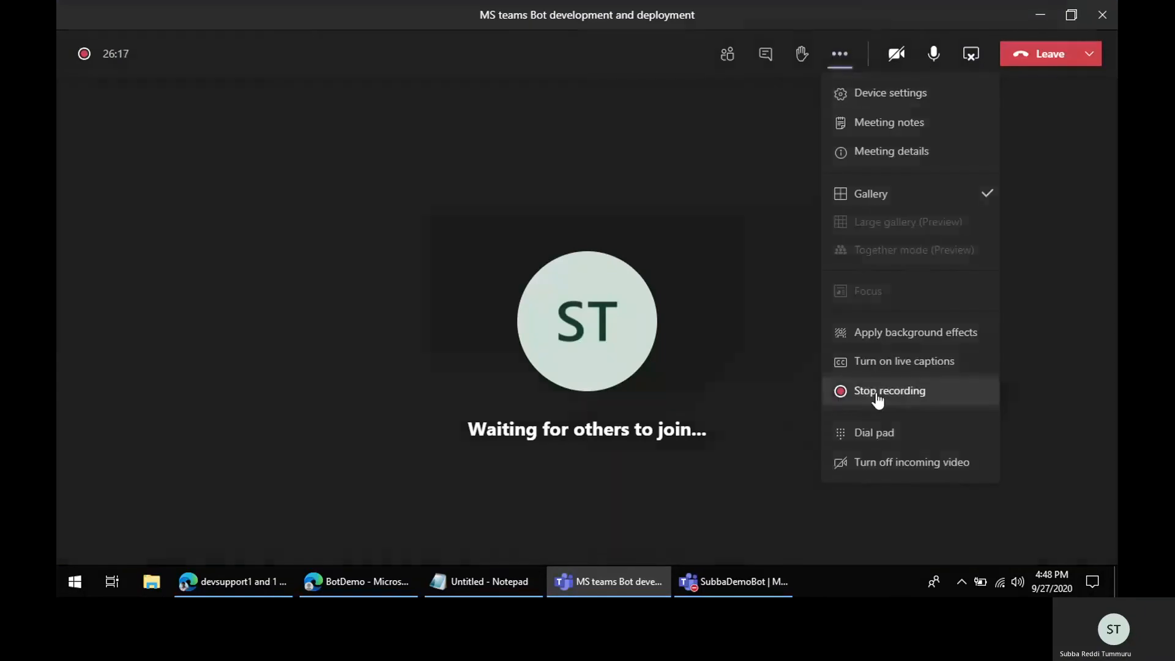